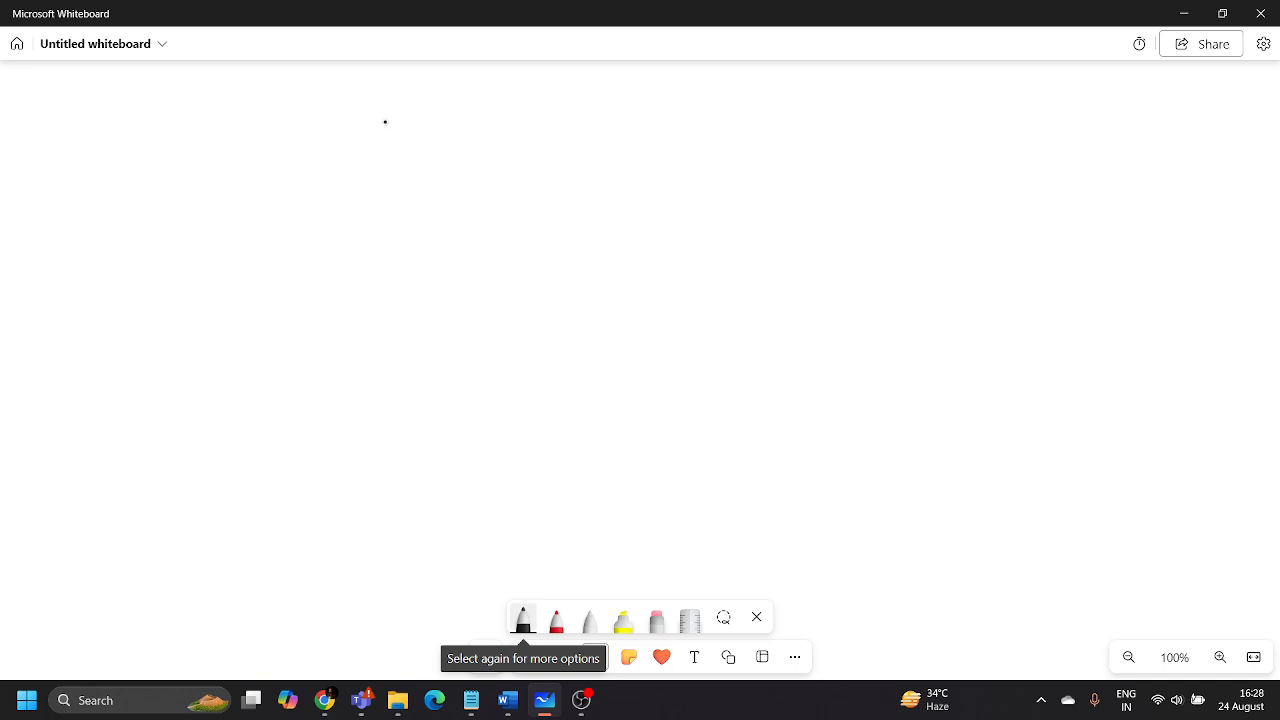
Handwrite the heading "Custom Knowledge base ?" across the top of the whiteboard
{"action": "mouse_move", "coordinate": [385, 121]}
{"action": "left_mouse_down"}
{"action": "mouse_move", "coordinate": [397, 152]}
{"action": "mouse_move", "coordinate": [430, 118]}
{"action": "mouse_move", "coordinate": [460, 148]}
{"action": "mouse_move", "coordinate": [482, 147]}
{"action": "left_mouse_up"}
{"action": "mouse_move", "coordinate": [531, 110]}
{"action": "left_mouse_down"}
{"action": "mouse_move", "coordinate": [537, 155]}
{"action": "mouse_move", "coordinate": [656, 150]}
{"action": "mouse_move", "coordinate": [686, 122]}
{"action": "mouse_move", "coordinate": [692, 184]}
{"action": "mouse_move", "coordinate": [730, 142]}
{"action": "left_mouse_up"}
{"action": "left_click", "coordinate": [798, 127]}
{"action": "left_click_drag", "start_coordinate": [772, 94], "coordinate": [779, 145]}
{"action": "mouse_move", "coordinate": [826, 129]}
{"action": "left_mouse_down"}
{"action": "mouse_move", "coordinate": [852, 122]}
{"action": "mouse_move", "coordinate": [855, 136]}
{"action": "left_mouse_up"}
{"action": "left_click", "coordinate": [919, 138]}
{"action": "left_click_drag", "start_coordinate": [915, 101], "coordinate": [916, 134]}
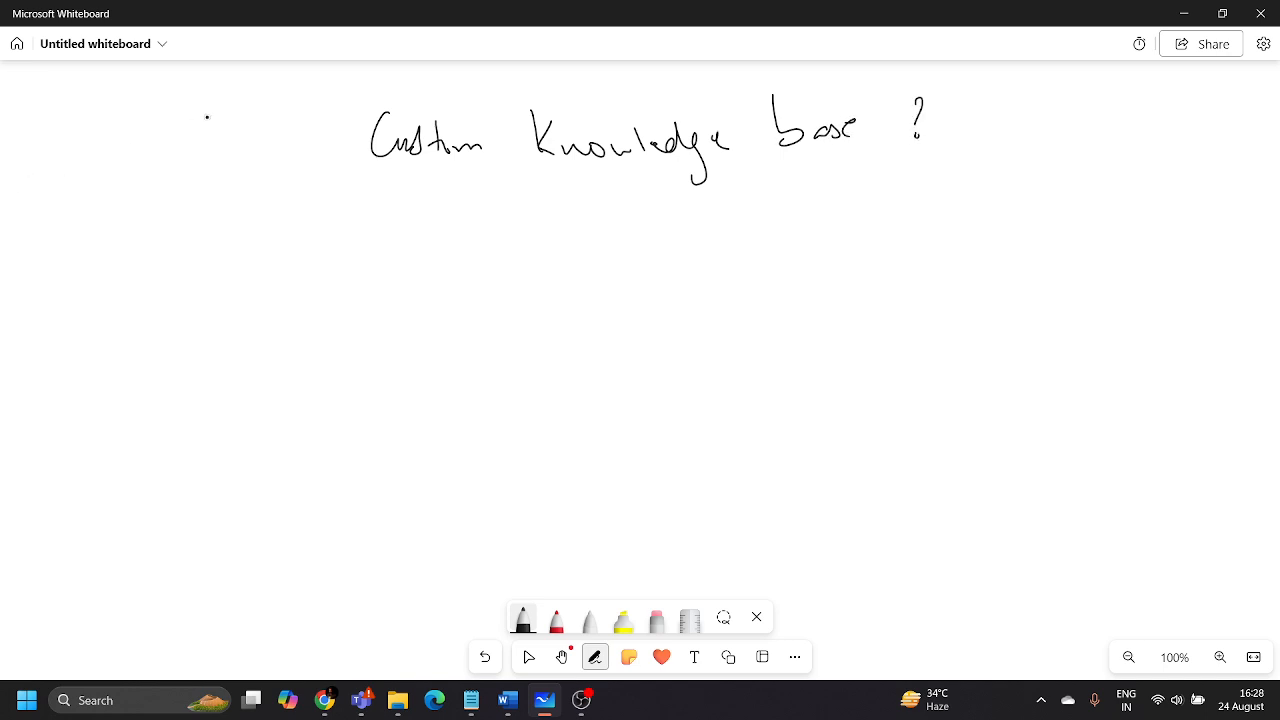
Write "Bedrock" in front of the heading, double-underline it, and underline "Custom" and "Knowledge"
{"action": "mouse_move", "coordinate": [172, 132]}
{"action": "left_mouse_down"}
{"action": "mouse_move", "coordinate": [173, 170]}
{"action": "mouse_move", "coordinate": [218, 166]}
{"action": "mouse_move", "coordinate": [236, 128]}
{"action": "mouse_move", "coordinate": [248, 152]}
{"action": "left_mouse_up"}
{"action": "left_click", "coordinate": [239, 161]}
{"action": "left_click_drag", "start_coordinate": [258, 156], "coordinate": [270, 170]}
{"action": "left_click_drag", "start_coordinate": [281, 148], "coordinate": [290, 168]}
{"action": "mouse_move", "coordinate": [192, 190]}
{"action": "left_mouse_down"}
{"action": "mouse_move", "coordinate": [272, 181]}
{"action": "mouse_move", "coordinate": [256, 193]}
{"action": "left_mouse_up"}
{"action": "left_click_drag", "start_coordinate": [410, 170], "coordinate": [438, 166]}
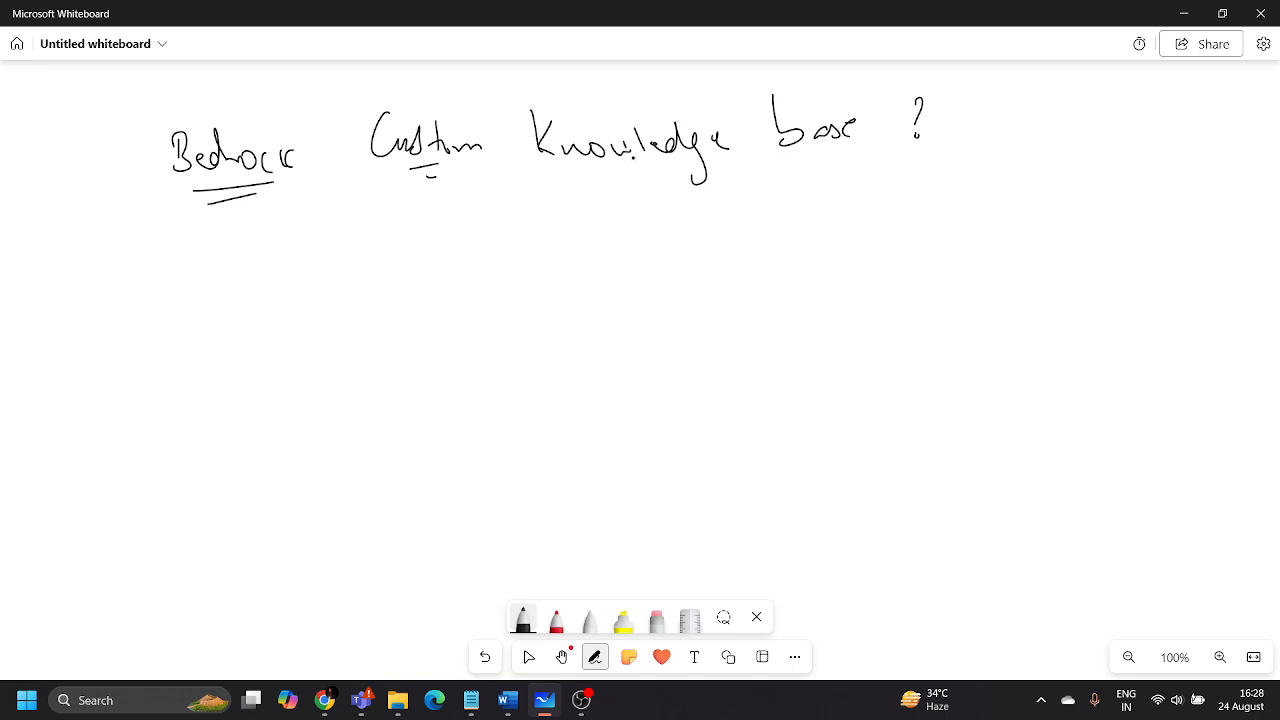
{"action": "left_click_drag", "start_coordinate": [613, 170], "coordinate": [646, 176]}
Write a side list of "S3" and "Bedrock", double-underline both items, and group them with a curly brace
{"action": "mouse_move", "coordinate": [86, 259]}
{"action": "left_mouse_down"}
{"action": "mouse_move", "coordinate": [78, 284]}
{"action": "mouse_move", "coordinate": [98, 283]}
{"action": "mouse_move", "coordinate": [64, 356]}
{"action": "mouse_move", "coordinate": [130, 364]}
{"action": "left_mouse_up"}
{"action": "mouse_move", "coordinate": [141, 341]}
{"action": "left_mouse_down"}
{"action": "mouse_move", "coordinate": [143, 364]}
{"action": "mouse_move", "coordinate": [152, 358]}
{"action": "mouse_move", "coordinate": [114, 374]}
{"action": "left_mouse_up"}
{"action": "left_click_drag", "start_coordinate": [85, 388], "coordinate": [117, 381]}
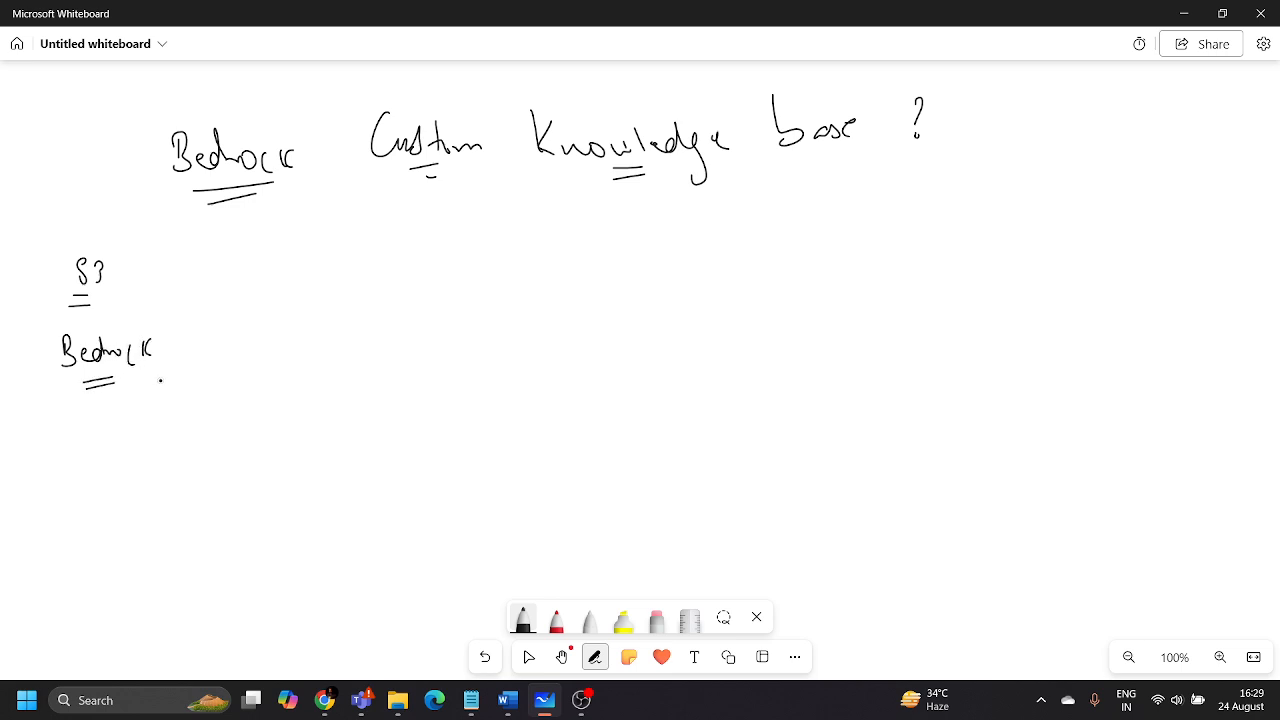
{"action": "mouse_move", "coordinate": [43, 262]}
{"action": "left_mouse_down"}
{"action": "mouse_move", "coordinate": [34, 350]}
{"action": "mouse_move", "coordinate": [50, 404]}
{"action": "left_mouse_up"}
Write the starred note "Generative AI" below the end of the heading and double-underline "Generative"
{"action": "mouse_move", "coordinate": [808, 194]}
{"action": "left_mouse_down"}
{"action": "mouse_move", "coordinate": [818, 208]}
{"action": "mouse_move", "coordinate": [807, 209]}
{"action": "left_mouse_up"}
{"action": "mouse_move", "coordinate": [855, 183]}
{"action": "left_mouse_down"}
{"action": "mouse_move", "coordinate": [868, 200]}
{"action": "mouse_move", "coordinate": [918, 210]}
{"action": "mouse_move", "coordinate": [984, 190]}
{"action": "mouse_move", "coordinate": [1046, 202]}
{"action": "mouse_move", "coordinate": [1068, 180]}
{"action": "mouse_move", "coordinate": [1090, 202]}
{"action": "left_mouse_up"}
{"action": "mouse_move", "coordinate": [880, 242]}
{"action": "left_mouse_down"}
{"action": "mouse_move", "coordinate": [985, 231]}
{"action": "mouse_move", "coordinate": [966, 245]}
{"action": "left_mouse_up"}
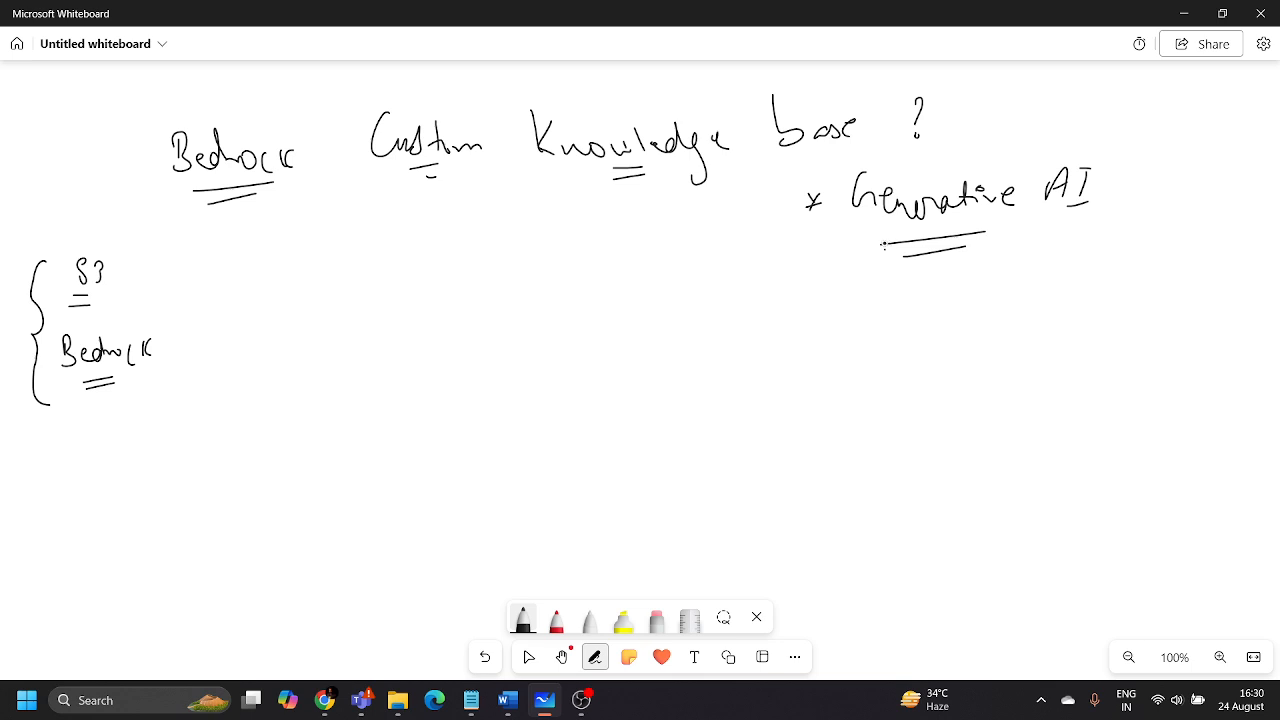
Write "text" and "image" as two lines beneath the "AI" of the starred note
{"action": "left_click_drag", "start_coordinate": [1109, 232], "coordinate": [1111, 260]}
{"action": "mouse_move", "coordinate": [1101, 243]}
{"action": "left_mouse_down"}
{"action": "mouse_move", "coordinate": [1126, 240]}
{"action": "mouse_move", "coordinate": [1128, 252]}
{"action": "left_mouse_up"}
{"action": "left_click_drag", "start_coordinate": [1129, 242], "coordinate": [1132, 259]}
{"action": "mouse_move", "coordinate": [1149, 232]}
{"action": "left_mouse_down"}
{"action": "mouse_move", "coordinate": [1150, 255]}
{"action": "mouse_move", "coordinate": [1158, 242]}
{"action": "left_mouse_up"}
{"action": "left_click_drag", "start_coordinate": [1108, 288], "coordinate": [1109, 312]}
{"action": "mouse_move", "coordinate": [1116, 310]}
{"action": "left_mouse_down"}
{"action": "mouse_move", "coordinate": [1128, 294]}
{"action": "mouse_move", "coordinate": [1182, 284]}
{"action": "left_mouse_up"}
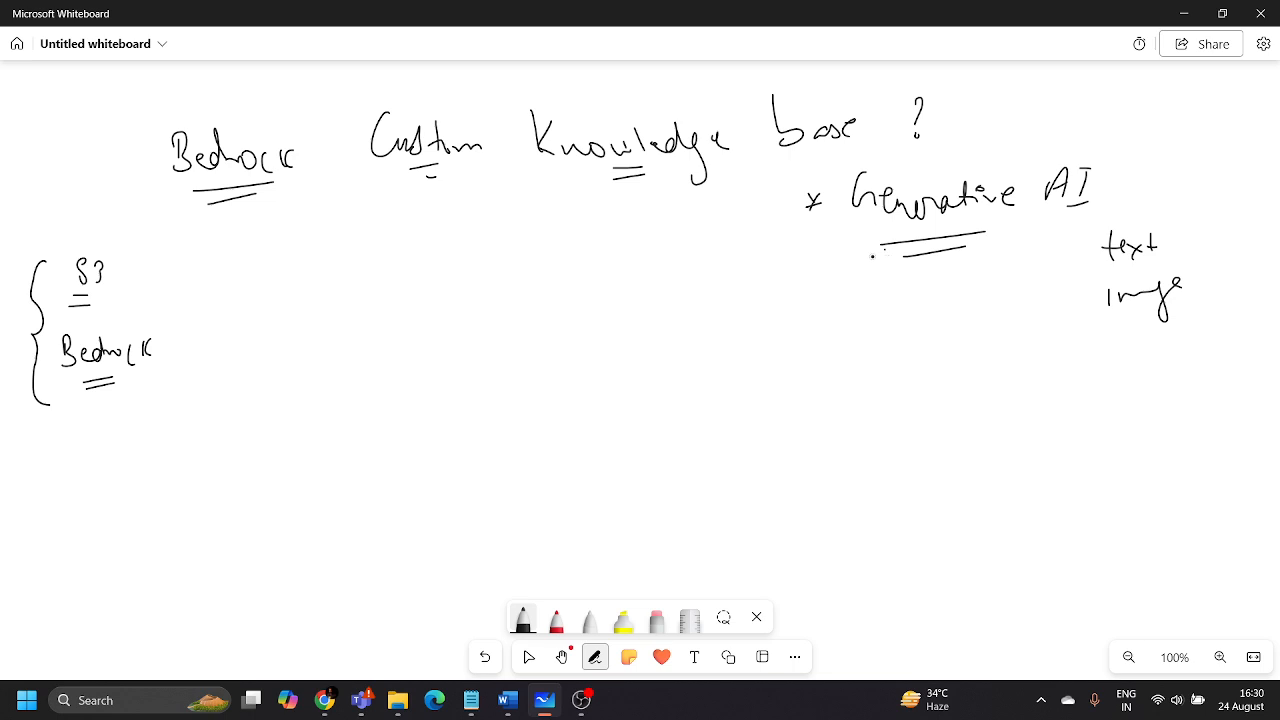
Draw a small arrow below "Generative AI", enclose that note in curly braces, and close the text/image list with a brace
{"action": "mouse_move", "coordinate": [873, 253]}
{"action": "left_mouse_down"}
{"action": "mouse_move", "coordinate": [883, 277]}
{"action": "mouse_move", "coordinate": [894, 267]}
{"action": "left_mouse_up"}
{"action": "mouse_move", "coordinate": [1105, 134]}
{"action": "left_mouse_down"}
{"action": "mouse_move", "coordinate": [1112, 205]}
{"action": "mouse_move", "coordinate": [1100, 220]}
{"action": "left_mouse_up"}
{"action": "mouse_move", "coordinate": [857, 158]}
{"action": "left_mouse_down"}
{"action": "mouse_move", "coordinate": [845, 212]}
{"action": "mouse_move", "coordinate": [855, 268]}
{"action": "left_mouse_up"}
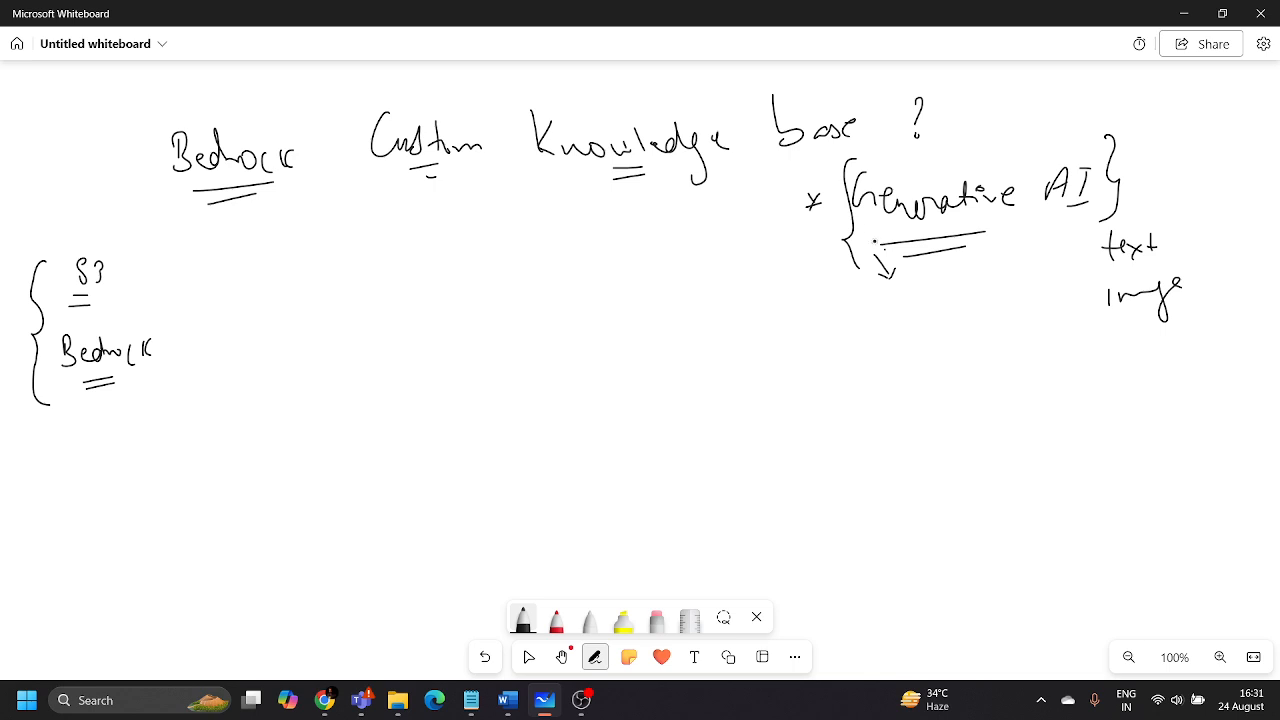
{"action": "left_click_drag", "start_coordinate": [1178, 224], "coordinate": [1214, 304]}
Write "Bedrock" in the middle of the board inside a large circle and double-underline it
{"action": "mouse_move", "coordinate": [320, 293]}
{"action": "left_mouse_down"}
{"action": "mouse_move", "coordinate": [340, 284]}
{"action": "mouse_move", "coordinate": [346, 314]}
{"action": "mouse_move", "coordinate": [377, 322]}
{"action": "mouse_move", "coordinate": [456, 305]}
{"action": "mouse_move", "coordinate": [468, 320]}
{"action": "left_mouse_up"}
{"action": "mouse_move", "coordinate": [466, 267]}
{"action": "left_mouse_down"}
{"action": "mouse_move", "coordinate": [283, 277]}
{"action": "mouse_move", "coordinate": [438, 262]}
{"action": "left_mouse_up"}
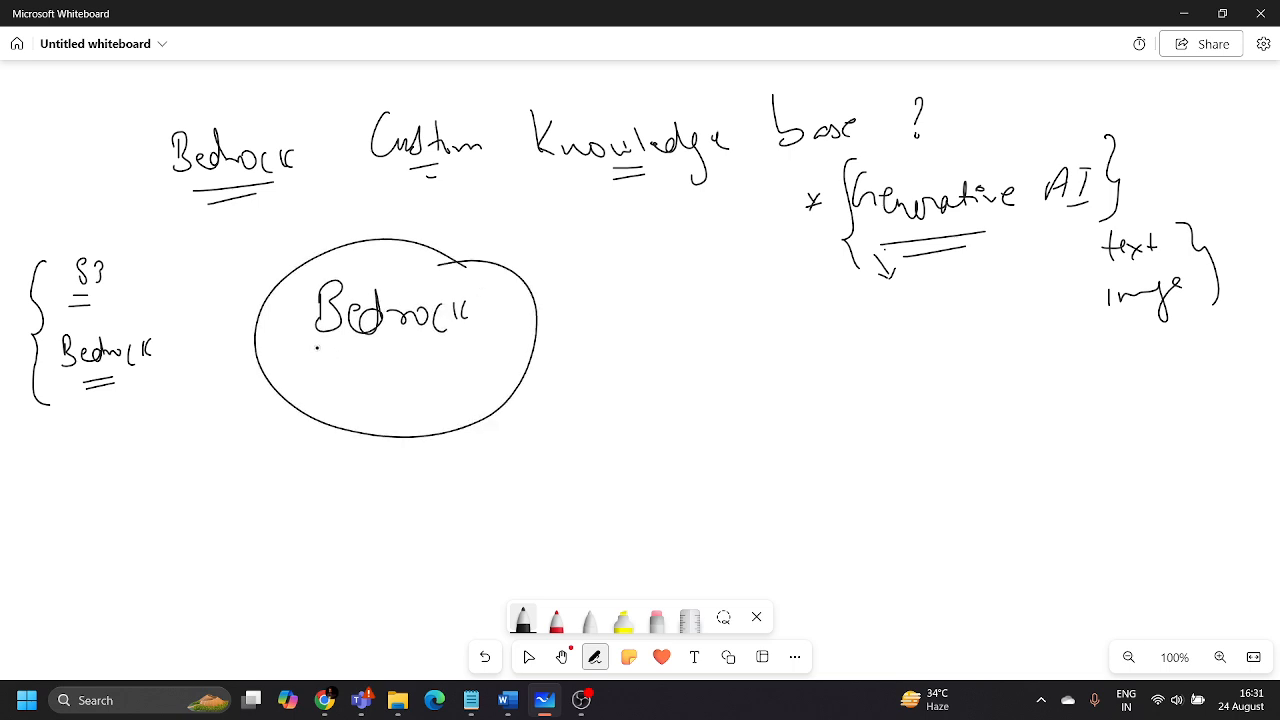
{"action": "left_click_drag", "start_coordinate": [317, 346], "coordinate": [376, 343]}
{"action": "left_click_drag", "start_coordinate": [337, 363], "coordinate": [381, 357]}
Draw an arrow out of the Bedrock circle to the note "FM's" and double-underline that note
{"action": "mouse_move", "coordinate": [498, 348]}
{"action": "left_mouse_down"}
{"action": "mouse_move", "coordinate": [558, 376]}
{"action": "mouse_move", "coordinate": [560, 398]}
{"action": "left_mouse_up"}
{"action": "mouse_move", "coordinate": [597, 385]}
{"action": "left_mouse_down"}
{"action": "mouse_move", "coordinate": [618, 352]}
{"action": "mouse_move", "coordinate": [667, 366]}
{"action": "mouse_move", "coordinate": [660, 378]}
{"action": "left_mouse_up"}
{"action": "left_click_drag", "start_coordinate": [612, 393], "coordinate": [644, 386]}
{"action": "left_click_drag", "start_coordinate": [618, 403], "coordinate": [650, 398]}
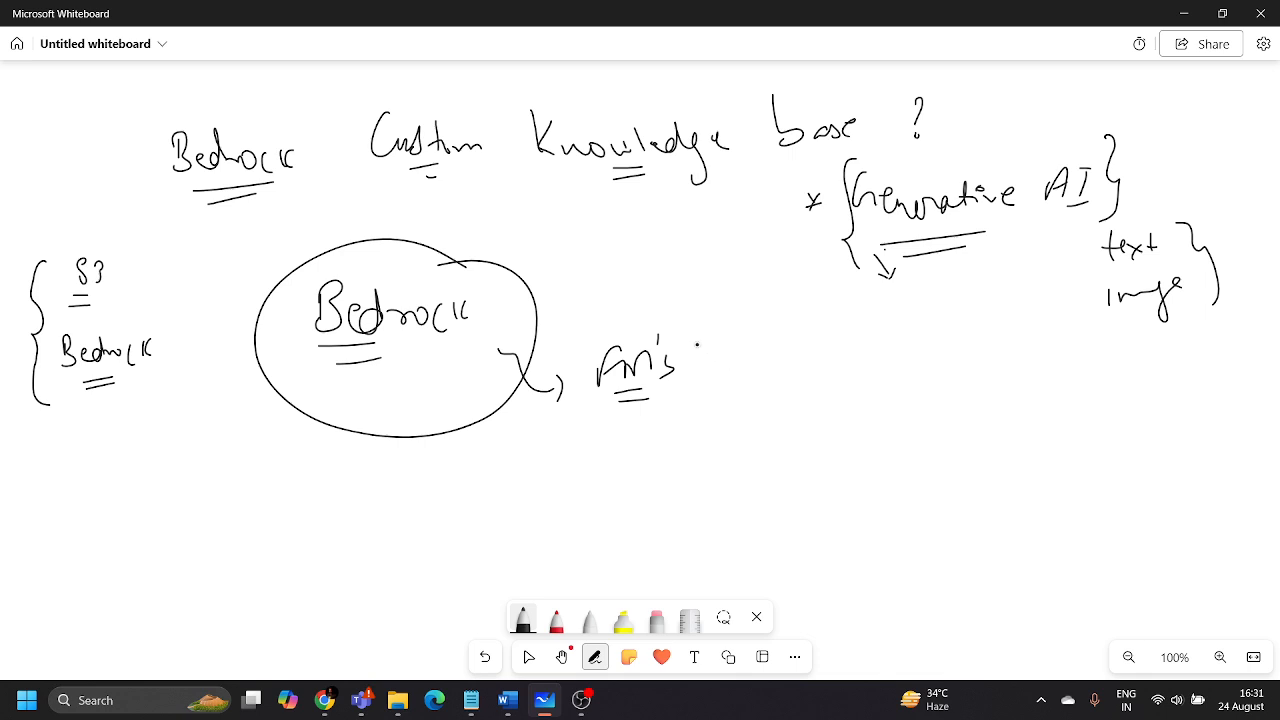
Add "(LLMs)" after "FM's", underline it, and draw a curved arrow from it back to "FM's"
{"action": "left_click_drag", "start_coordinate": [702, 340], "coordinate": [700, 390]}
{"action": "mouse_move", "coordinate": [722, 350]}
{"action": "left_mouse_down"}
{"action": "mouse_move", "coordinate": [728, 380]}
{"action": "mouse_move", "coordinate": [810, 372]}
{"action": "left_mouse_up"}
{"action": "left_click_drag", "start_coordinate": [740, 386], "coordinate": [761, 392]}
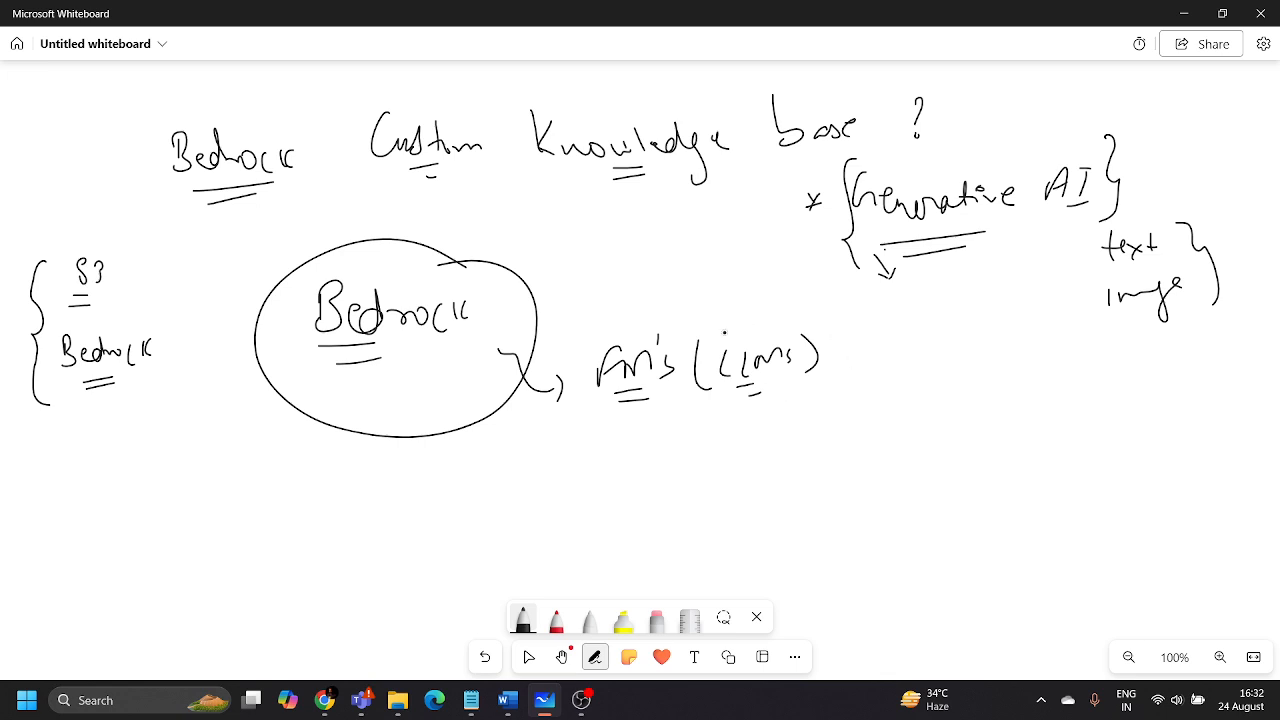
{"action": "mouse_move", "coordinate": [738, 318]}
{"action": "left_mouse_down"}
{"action": "mouse_move", "coordinate": [687, 294]}
{"action": "mouse_move", "coordinate": [680, 331]}
{"action": "left_mouse_up"}
Draw a line from the Bedrock circle to a small circled, double-underlined "AWS" label
{"action": "left_click_drag", "start_coordinate": [298, 372], "coordinate": [265, 425]}
{"action": "mouse_move", "coordinate": [228, 463]}
{"action": "left_mouse_down"}
{"action": "mouse_move", "coordinate": [235, 444]}
{"action": "mouse_move", "coordinate": [242, 458]}
{"action": "mouse_move", "coordinate": [252, 450]}
{"action": "left_mouse_up"}
{"action": "left_click", "coordinate": [248, 455]}
{"action": "left_click_drag", "start_coordinate": [254, 446], "coordinate": [252, 480]}
{"action": "left_click_drag", "start_coordinate": [238, 486], "coordinate": [254, 490]}
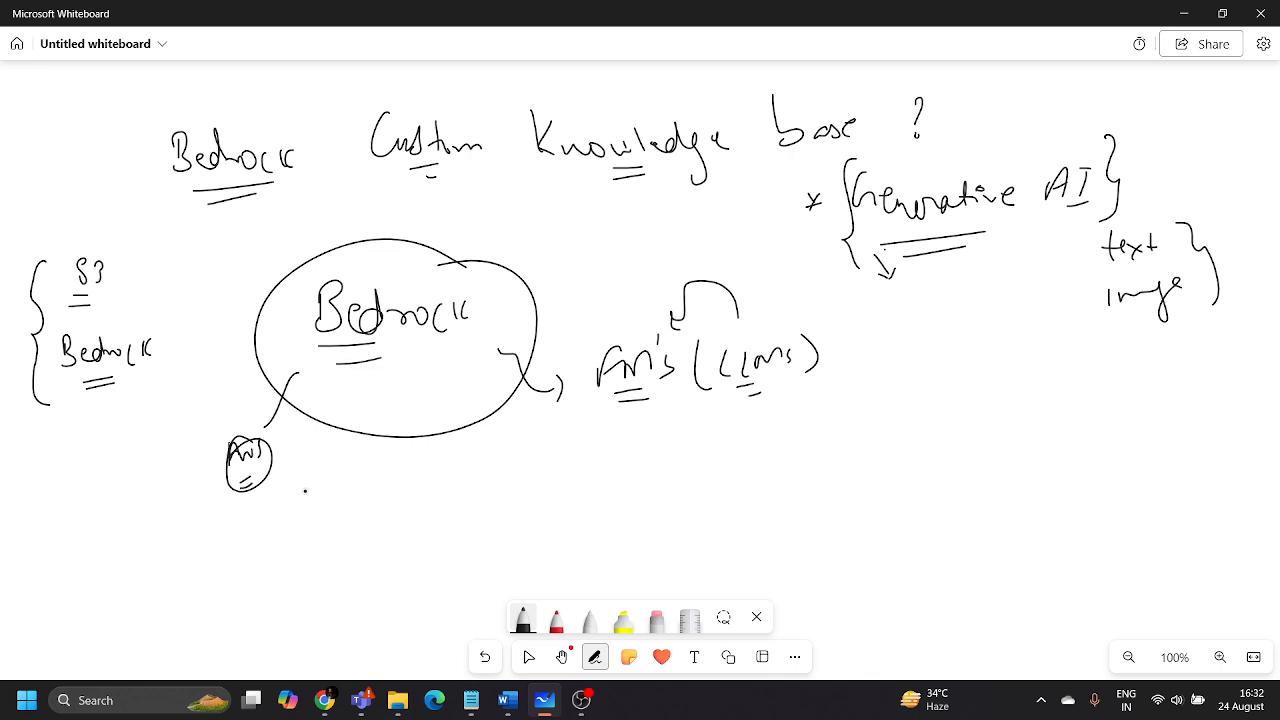
Sketch a page with short text lines below the Bedrock circle and draw an arrow leading out of it
{"action": "mouse_move", "coordinate": [288, 534]}
{"action": "left_mouse_down"}
{"action": "mouse_move", "coordinate": [289, 602]}
{"action": "mouse_move", "coordinate": [380, 614]}
{"action": "mouse_move", "coordinate": [286, 596]}
{"action": "left_mouse_up"}
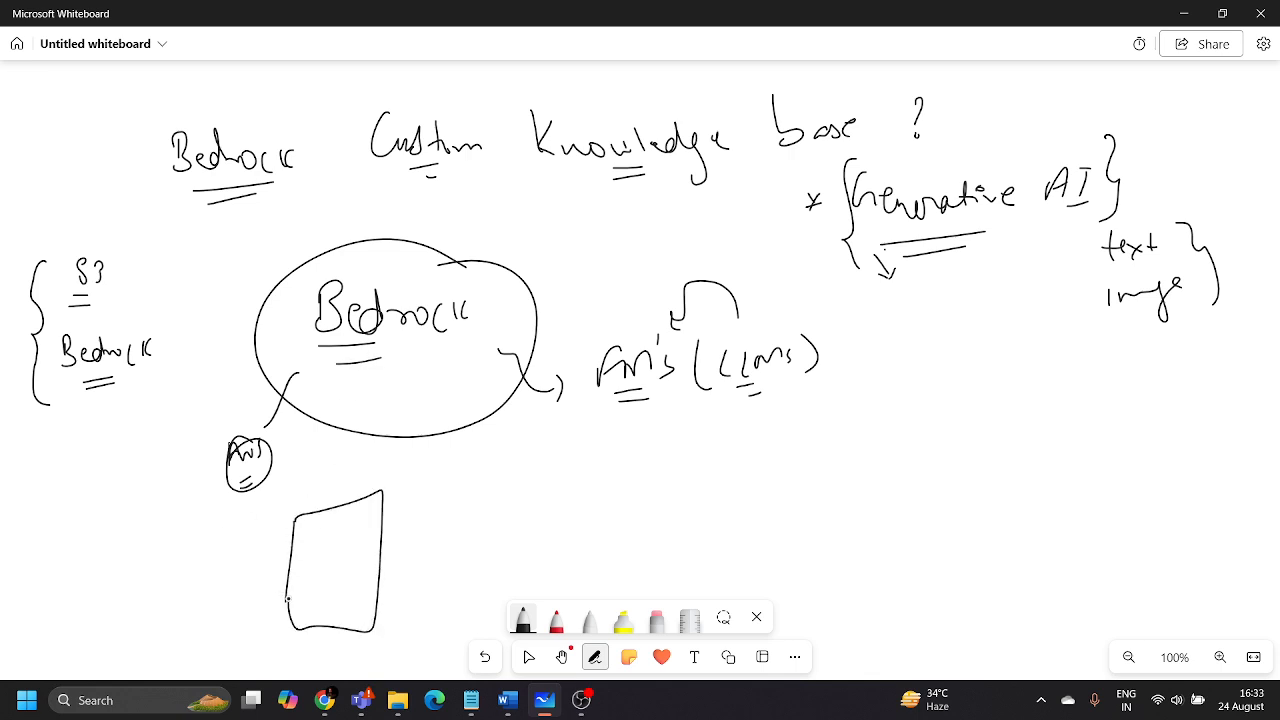
{"action": "mouse_move", "coordinate": [305, 547]}
{"action": "left_mouse_down"}
{"action": "mouse_move", "coordinate": [330, 537]}
{"action": "mouse_move", "coordinate": [323, 567]}
{"action": "left_mouse_up"}
{"action": "left_click_drag", "start_coordinate": [311, 588], "coordinate": [329, 598]}
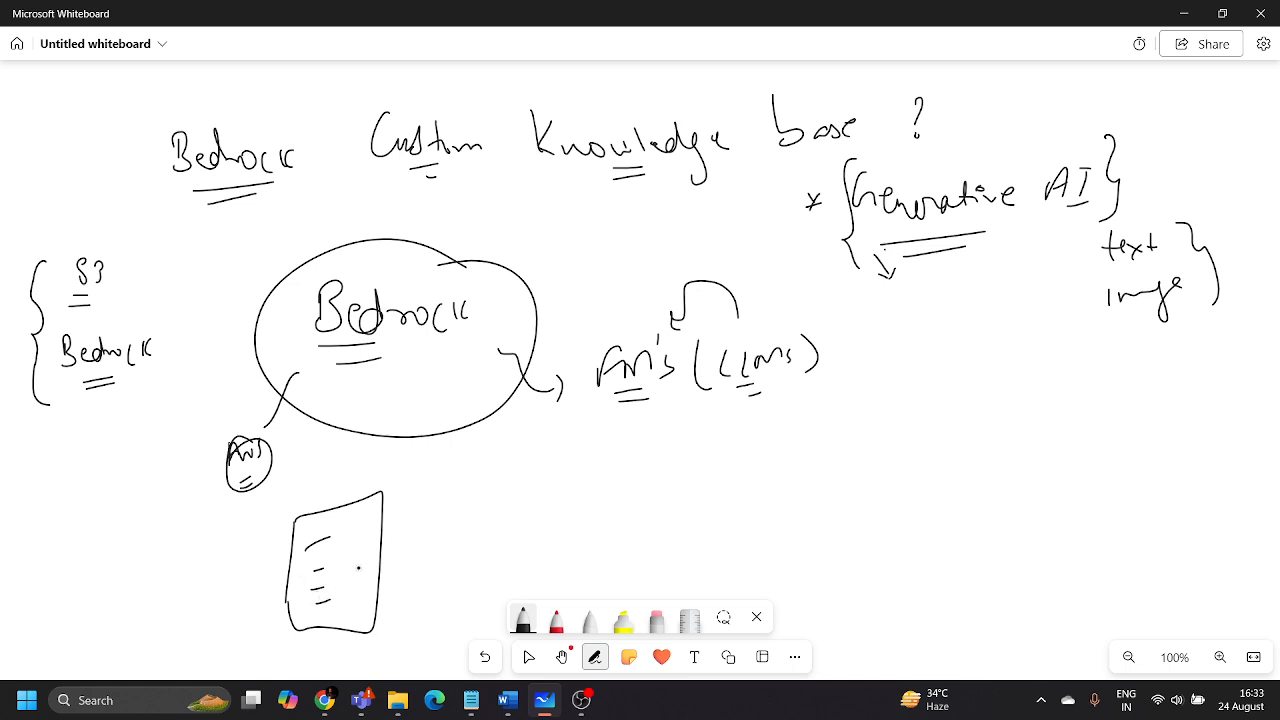
{"action": "mouse_move", "coordinate": [358, 568]}
{"action": "left_mouse_down"}
{"action": "mouse_move", "coordinate": [404, 542]}
{"action": "mouse_move", "coordinate": [410, 556]}
{"action": "left_mouse_up"}
Draw a circle labelled "FM" below the text/image list, with one arrow going in and one coming out
{"action": "mouse_move", "coordinate": [1008, 364]}
{"action": "left_mouse_down"}
{"action": "mouse_move", "coordinate": [1000, 414]}
{"action": "mouse_move", "coordinate": [1020, 398]}
{"action": "left_mouse_up"}
{"action": "mouse_move", "coordinate": [1006, 400]}
{"action": "left_mouse_down"}
{"action": "mouse_move", "coordinate": [1042, 374]}
{"action": "mouse_move", "coordinate": [1016, 366]}
{"action": "mouse_move", "coordinate": [1056, 350]}
{"action": "left_mouse_up"}
{"action": "mouse_move", "coordinate": [1006, 306]}
{"action": "left_mouse_down"}
{"action": "mouse_move", "coordinate": [1010, 342]}
{"action": "mouse_move", "coordinate": [1118, 362]}
{"action": "mouse_move", "coordinate": [1107, 387]}
{"action": "left_mouse_up"}
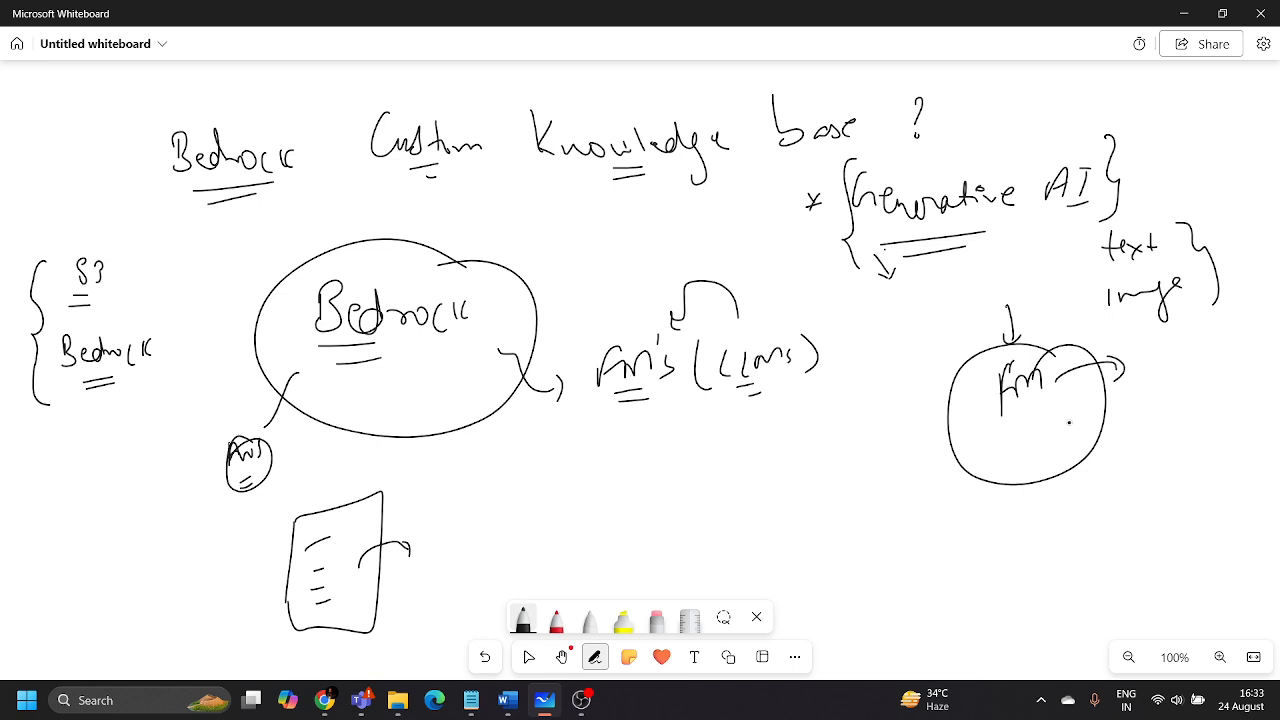
Write "fine tuning" below the FM circle, double-underline "tuning", and draw an arrow to it from the circle
{"action": "mouse_move", "coordinate": [1018, 516]}
{"action": "left_mouse_down"}
{"action": "mouse_move", "coordinate": [1058, 530]}
{"action": "mouse_move", "coordinate": [1078, 500]}
{"action": "mouse_move", "coordinate": [1030, 516]}
{"action": "left_mouse_up"}
{"action": "mouse_move", "coordinate": [1100, 484]}
{"action": "left_mouse_down"}
{"action": "mouse_move", "coordinate": [1102, 518]}
{"action": "mouse_move", "coordinate": [1152, 496]}
{"action": "mouse_move", "coordinate": [1188, 508]}
{"action": "left_mouse_up"}
{"action": "left_click_drag", "start_coordinate": [1098, 546], "coordinate": [1120, 536]}
{"action": "left_click_drag", "start_coordinate": [1100, 556], "coordinate": [1124, 544]}
{"action": "mouse_move", "coordinate": [982, 442]}
{"action": "left_mouse_down"}
{"action": "mouse_move", "coordinate": [970, 518]}
{"action": "mouse_move", "coordinate": [994, 530]}
{"action": "left_mouse_up"}
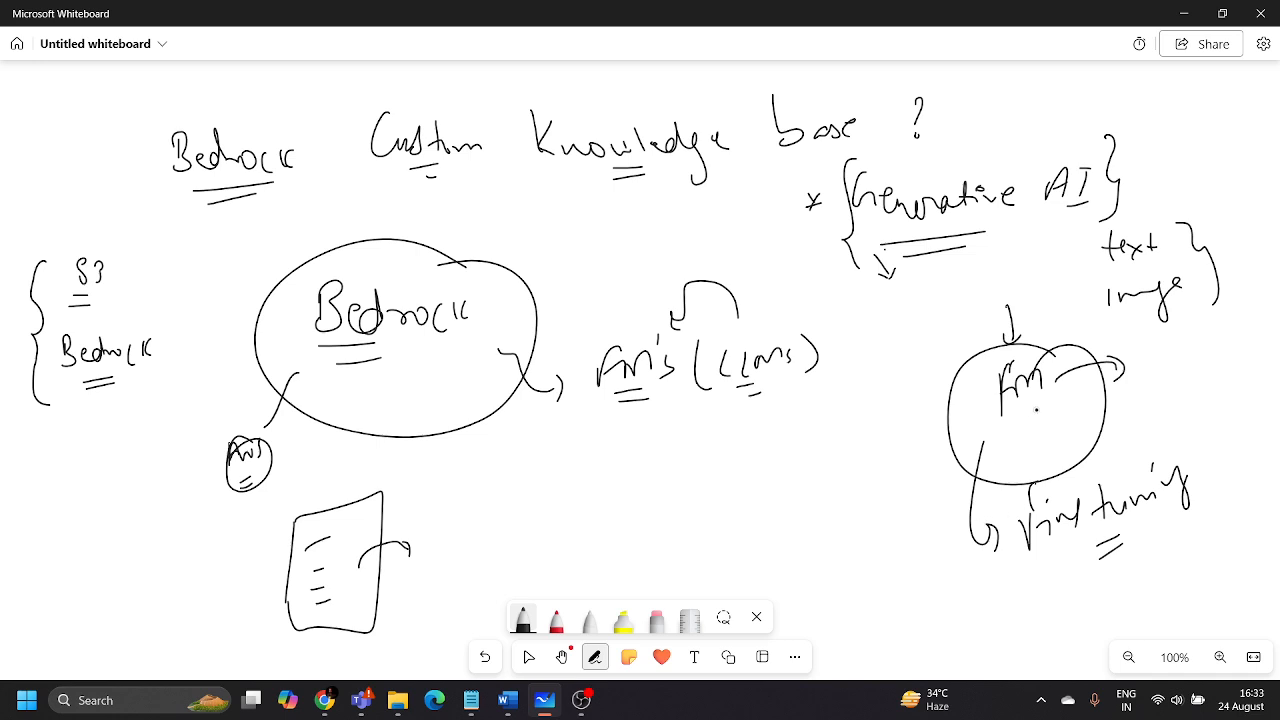
Underline "FM" and "fine", draw a curve around "Custom", and underline "Knowledge" in the heading again
{"action": "mouse_move", "coordinate": [1006, 414]}
{"action": "left_mouse_down"}
{"action": "mouse_move", "coordinate": [1031, 405]}
{"action": "mouse_move", "coordinate": [1030, 417]}
{"action": "left_mouse_up"}
{"action": "left_click_drag", "start_coordinate": [1059, 566], "coordinate": [1082, 554]}
{"action": "left_click_drag", "start_coordinate": [1062, 579], "coordinate": [1082, 571]}
{"action": "left_click_drag", "start_coordinate": [384, 92], "coordinate": [452, 184]}
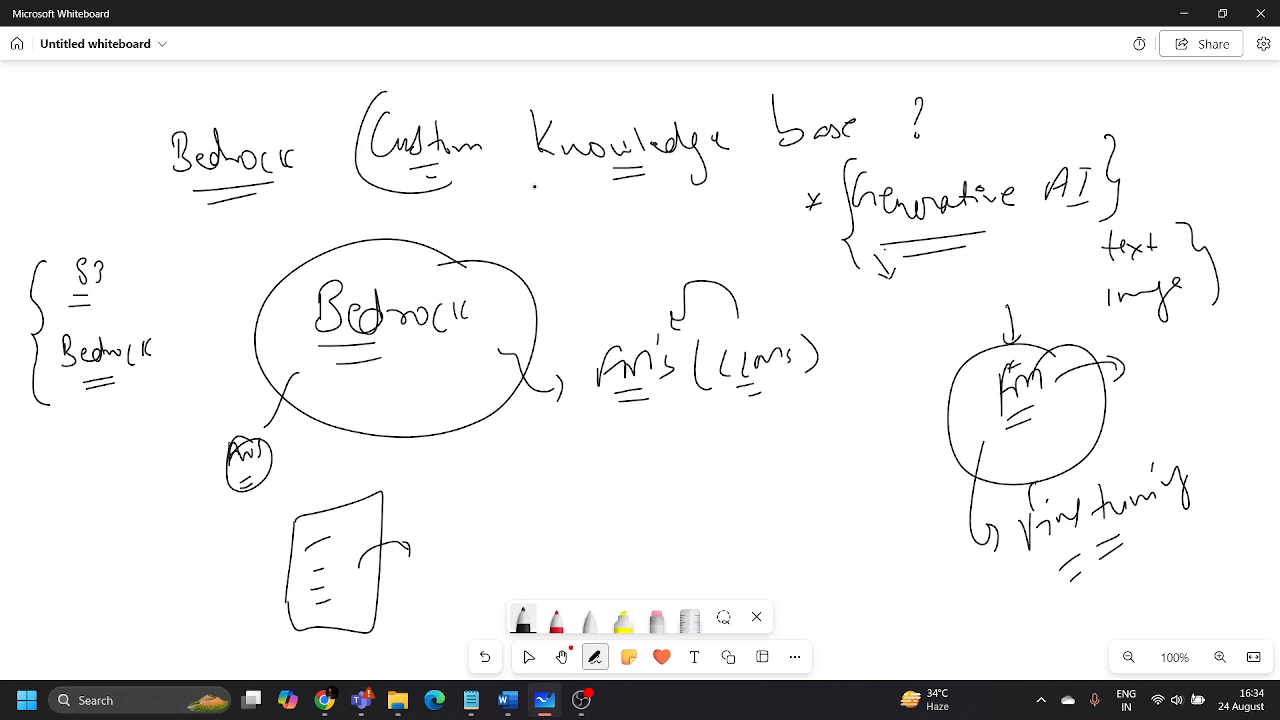
{"action": "left_click_drag", "start_coordinate": [606, 183], "coordinate": [642, 177]}
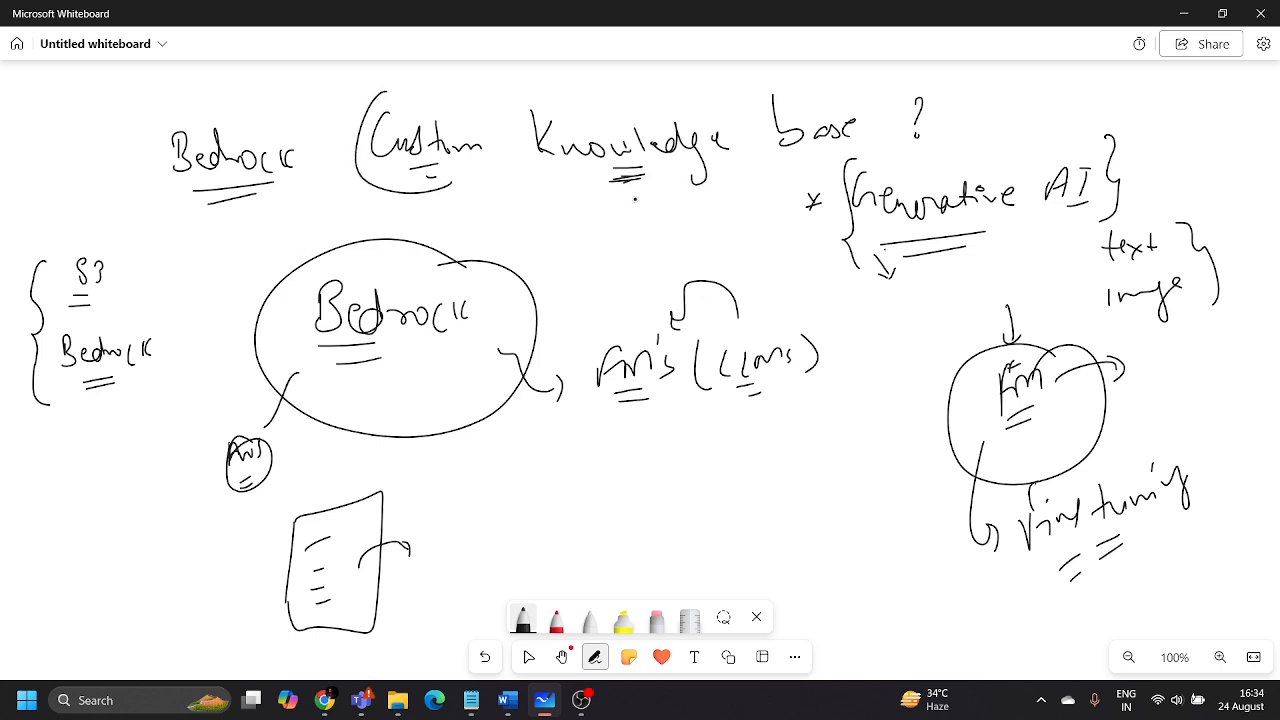
Draw a large box with the black pen on an empty area of the board and label it "Repository"
{"action": "left_click", "coordinate": [562, 656]}
{"action": "left_click_drag", "start_coordinate": [751, 543], "coordinate": [335, 368]}
{"action": "left_click_drag", "start_coordinate": [833, 533], "coordinate": [238, 405]}
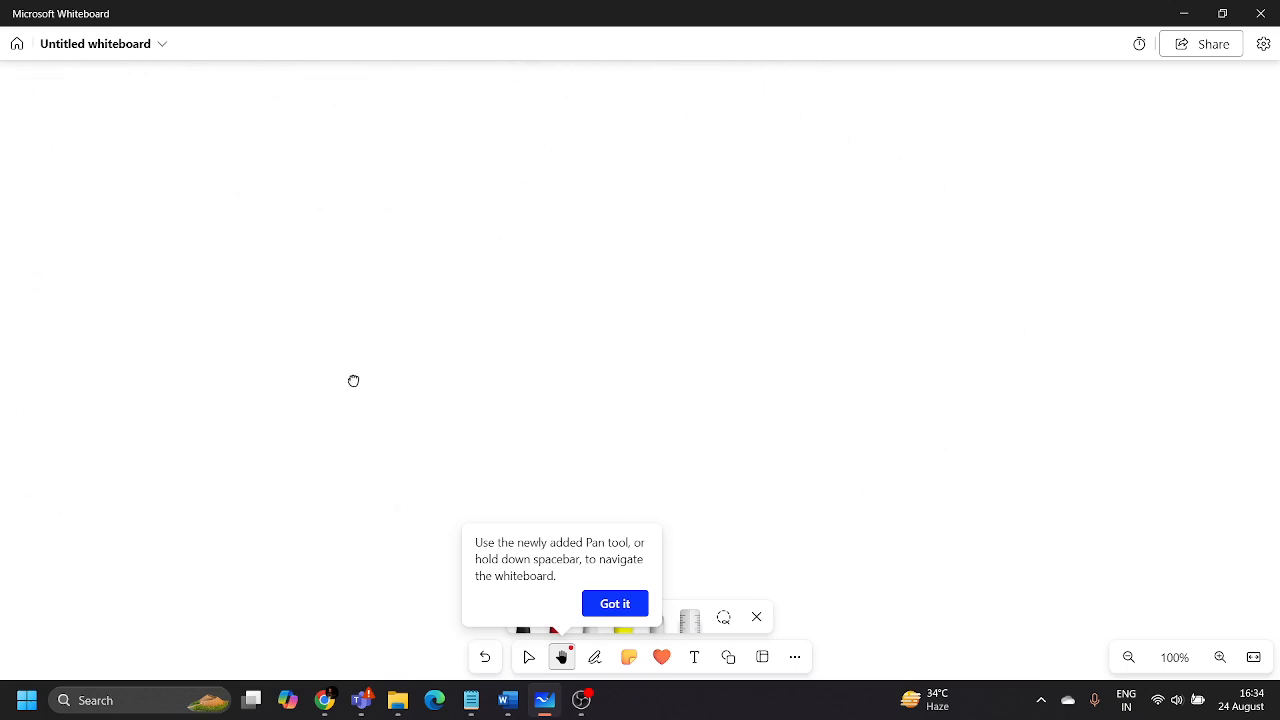
{"action": "left_click", "coordinate": [598, 664]}
{"action": "left_click", "coordinate": [595, 660]}
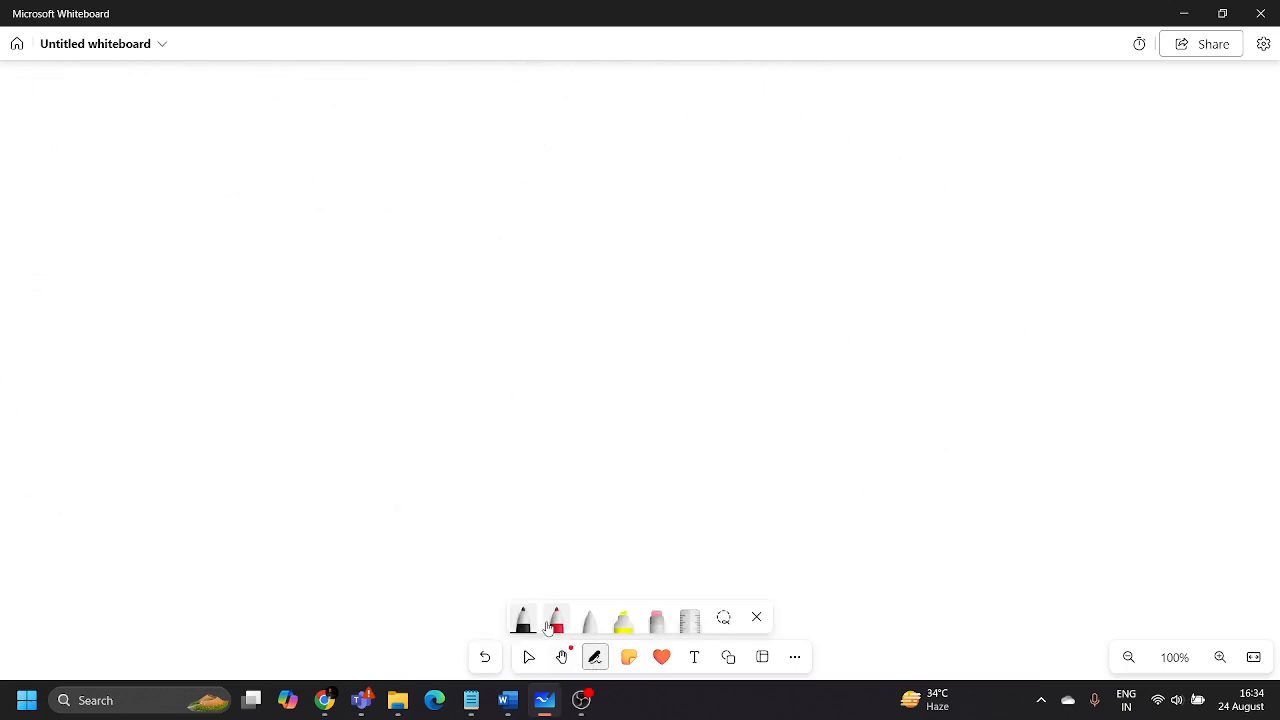
{"action": "left_click", "coordinate": [523, 618]}
{"action": "left_click", "coordinate": [169, 281]}
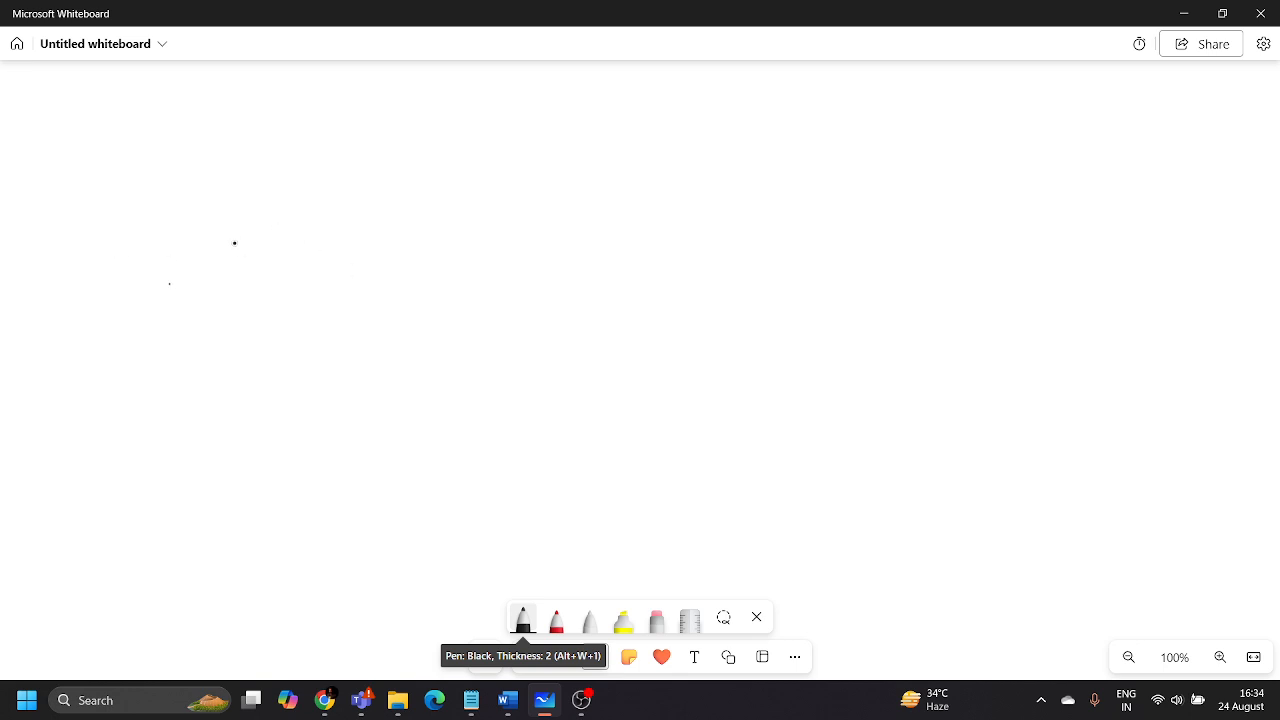
{"action": "left_click_drag", "start_coordinate": [242, 216], "coordinate": [231, 441]}
{"action": "left_click_drag", "start_coordinate": [240, 214], "coordinate": [446, 192]}
{"action": "mouse_move", "coordinate": [478, 203]}
{"action": "left_mouse_down"}
{"action": "mouse_move", "coordinate": [266, 463]}
{"action": "mouse_move", "coordinate": [247, 422]}
{"action": "left_mouse_up"}
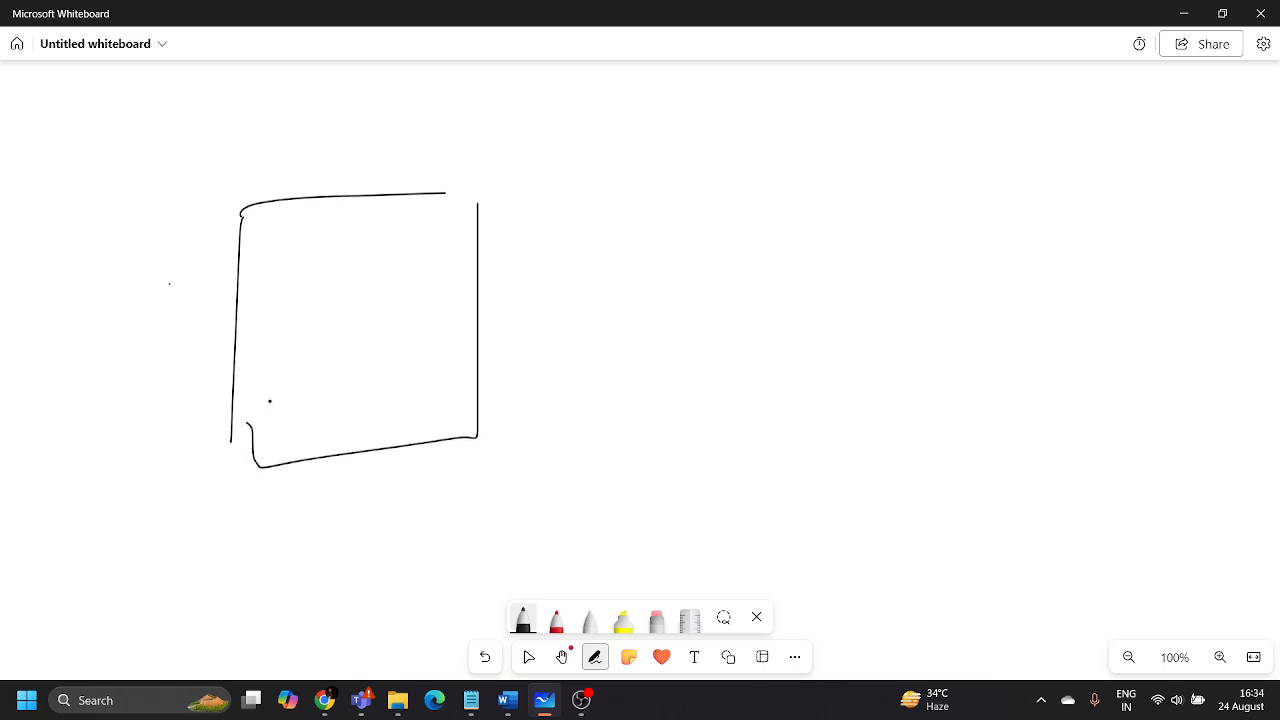
{"action": "mouse_move", "coordinate": [440, 183]}
{"action": "left_mouse_down"}
{"action": "mouse_move", "coordinate": [476, 187]}
{"action": "mouse_move", "coordinate": [477, 225]}
{"action": "left_mouse_up"}
{"action": "mouse_move", "coordinate": [221, 145]}
{"action": "left_mouse_down"}
{"action": "mouse_move", "coordinate": [238, 178]}
{"action": "mouse_move", "coordinate": [343, 170]}
{"action": "mouse_move", "coordinate": [355, 195]}
{"action": "left_mouse_up"}
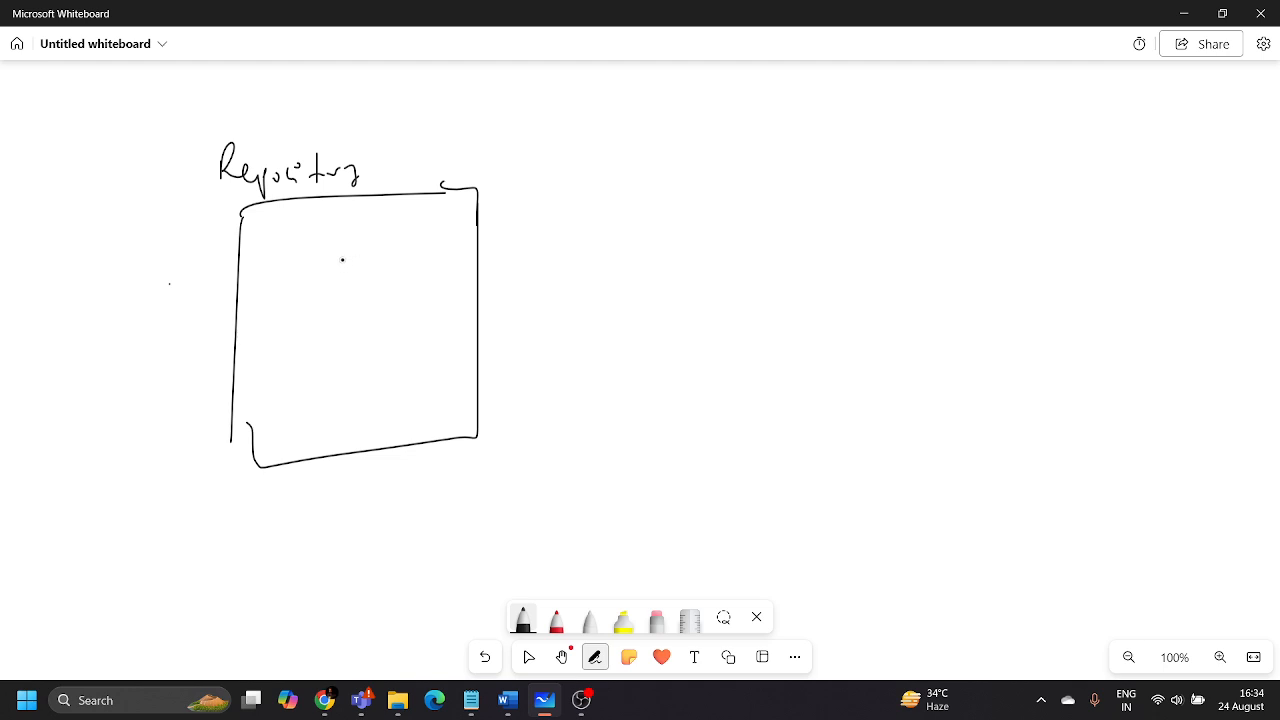
Write "S" and "UN" inside the Repository box and circle each one
{"action": "mouse_move", "coordinate": [281, 221]}
{"action": "left_mouse_down"}
{"action": "mouse_move", "coordinate": [287, 258]}
{"action": "mouse_move", "coordinate": [297, 228]}
{"action": "left_mouse_up"}
{"action": "left_click_drag", "start_coordinate": [381, 322], "coordinate": [396, 323]}
{"action": "left_click_drag", "start_coordinate": [398, 340], "coordinate": [410, 322]}
{"action": "mouse_move", "coordinate": [400, 310]}
{"action": "left_mouse_down"}
{"action": "mouse_move", "coordinate": [378, 360]}
{"action": "mouse_move", "coordinate": [400, 310]}
{"action": "left_mouse_up"}
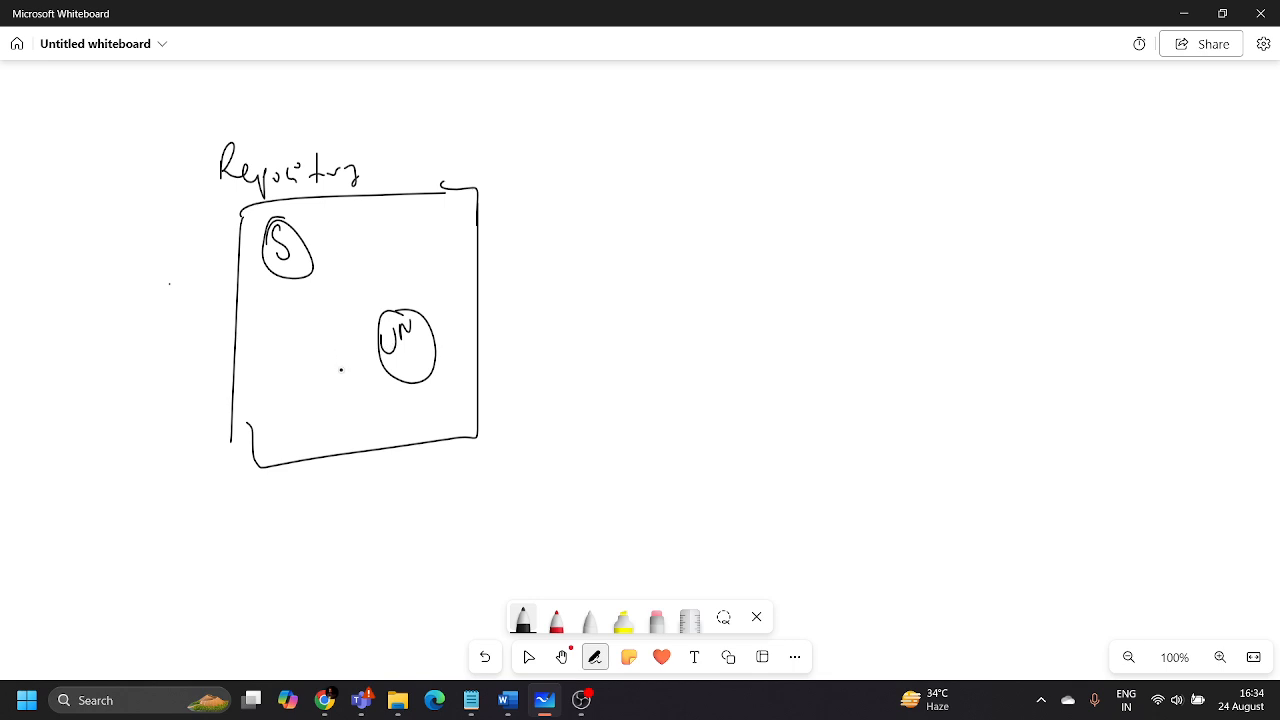
Write the heading "Know Base", double-underline "Know", and draw an arrow from it toward the Repository box
{"action": "mouse_move", "coordinate": [660, 102]}
{"action": "left_mouse_down"}
{"action": "mouse_move", "coordinate": [660, 132]}
{"action": "mouse_move", "coordinate": [708, 132]}
{"action": "left_mouse_up"}
{"action": "left_click_drag", "start_coordinate": [714, 114], "coordinate": [727, 118]}
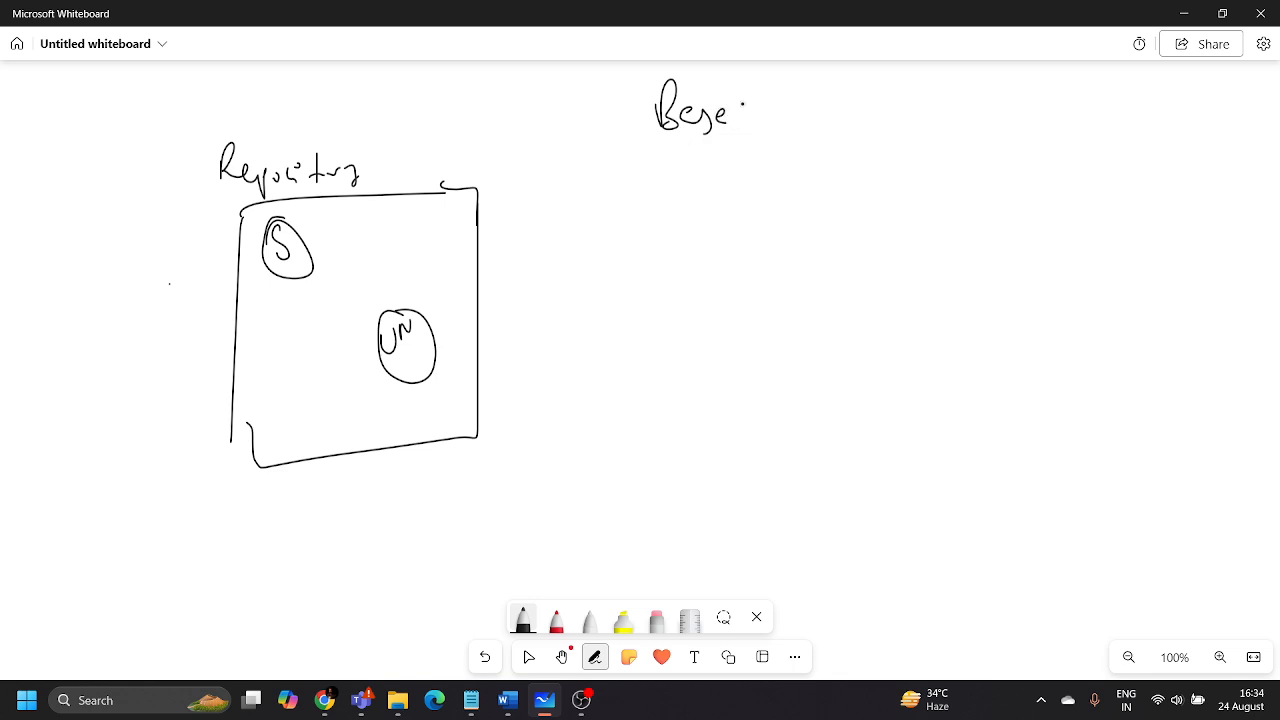
{"action": "mouse_move", "coordinate": [552, 104]}
{"action": "left_mouse_down"}
{"action": "mouse_move", "coordinate": [553, 142]}
{"action": "mouse_move", "coordinate": [588, 130]}
{"action": "left_mouse_up"}
{"action": "mouse_move", "coordinate": [592, 116]}
{"action": "left_mouse_down"}
{"action": "mouse_move", "coordinate": [614, 126]}
{"action": "mouse_move", "coordinate": [606, 150]}
{"action": "left_mouse_up"}
{"action": "mouse_move", "coordinate": [568, 168]}
{"action": "left_mouse_down"}
{"action": "mouse_move", "coordinate": [608, 158]}
{"action": "mouse_move", "coordinate": [535, 222]}
{"action": "mouse_move", "coordinate": [552, 227]}
{"action": "left_mouse_up"}
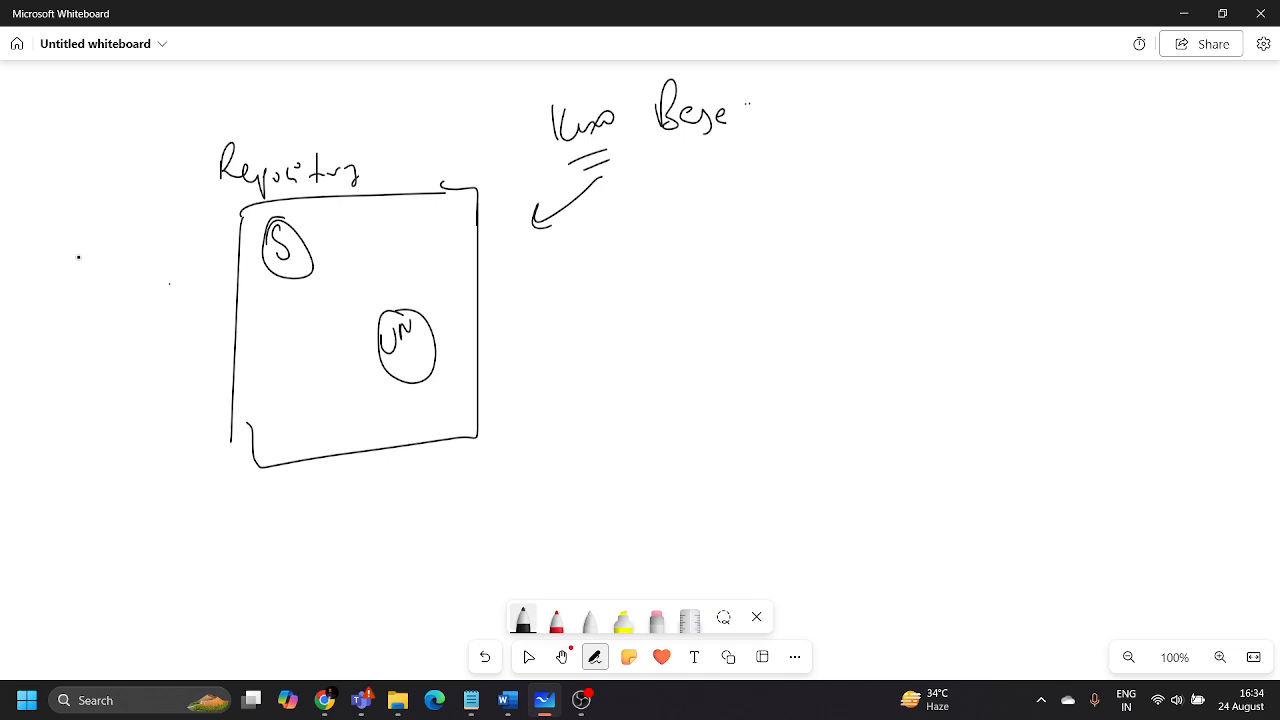
Write "KBI" in a circle beside the Repository box and draw an arrow from it into the box
{"action": "left_click_drag", "start_coordinate": [79, 258], "coordinate": [79, 290]}
{"action": "mouse_move", "coordinate": [96, 262]}
{"action": "left_mouse_down"}
{"action": "mouse_move", "coordinate": [100, 288]}
{"action": "mouse_move", "coordinate": [130, 286]}
{"action": "left_mouse_up"}
{"action": "left_click", "coordinate": [108, 259]}
{"action": "mouse_move", "coordinate": [140, 226]}
{"action": "left_mouse_down"}
{"action": "mouse_move", "coordinate": [213, 274]}
{"action": "mouse_move", "coordinate": [201, 293]}
{"action": "left_mouse_up"}
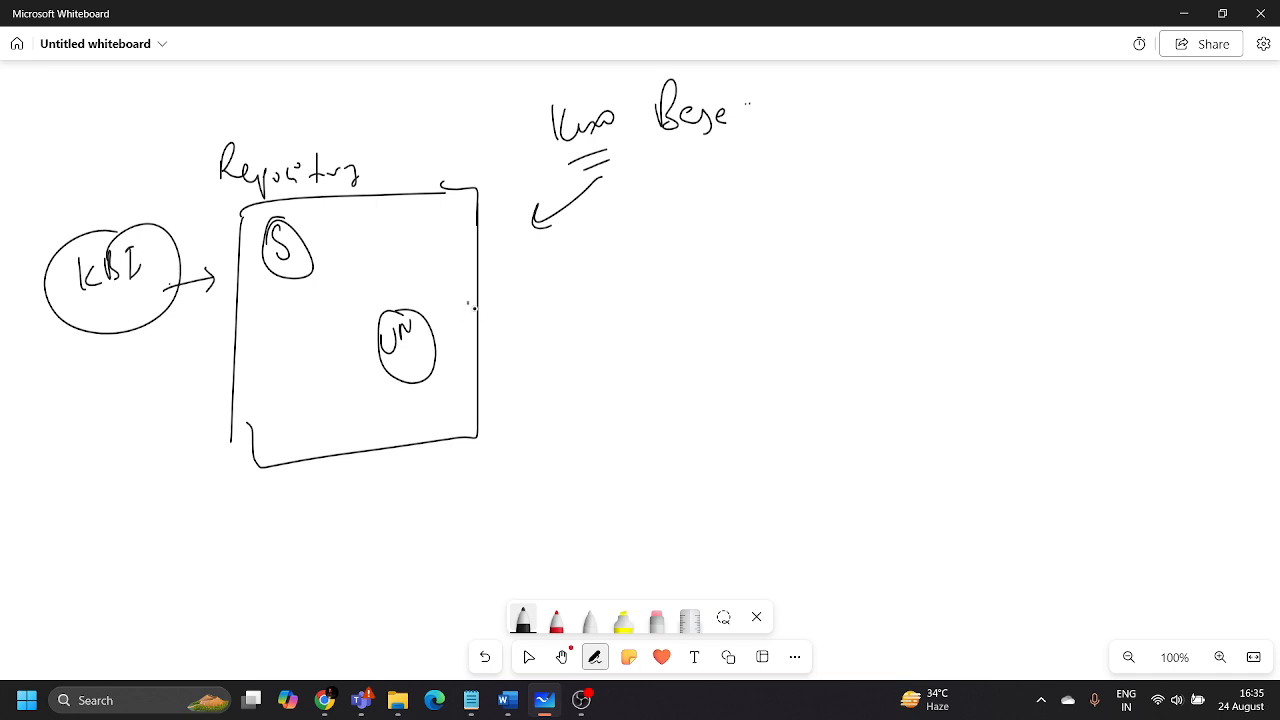
Draw an arrow from the Repository box to a circled "AI", and another arrow onward to an empty page shape
{"action": "left_click_drag", "start_coordinate": [466, 307], "coordinate": [532, 312]}
{"action": "mouse_move", "coordinate": [536, 292]}
{"action": "left_mouse_down"}
{"action": "mouse_move", "coordinate": [537, 324]}
{"action": "mouse_move", "coordinate": [596, 311]}
{"action": "mouse_move", "coordinate": [590, 268]}
{"action": "left_mouse_up"}
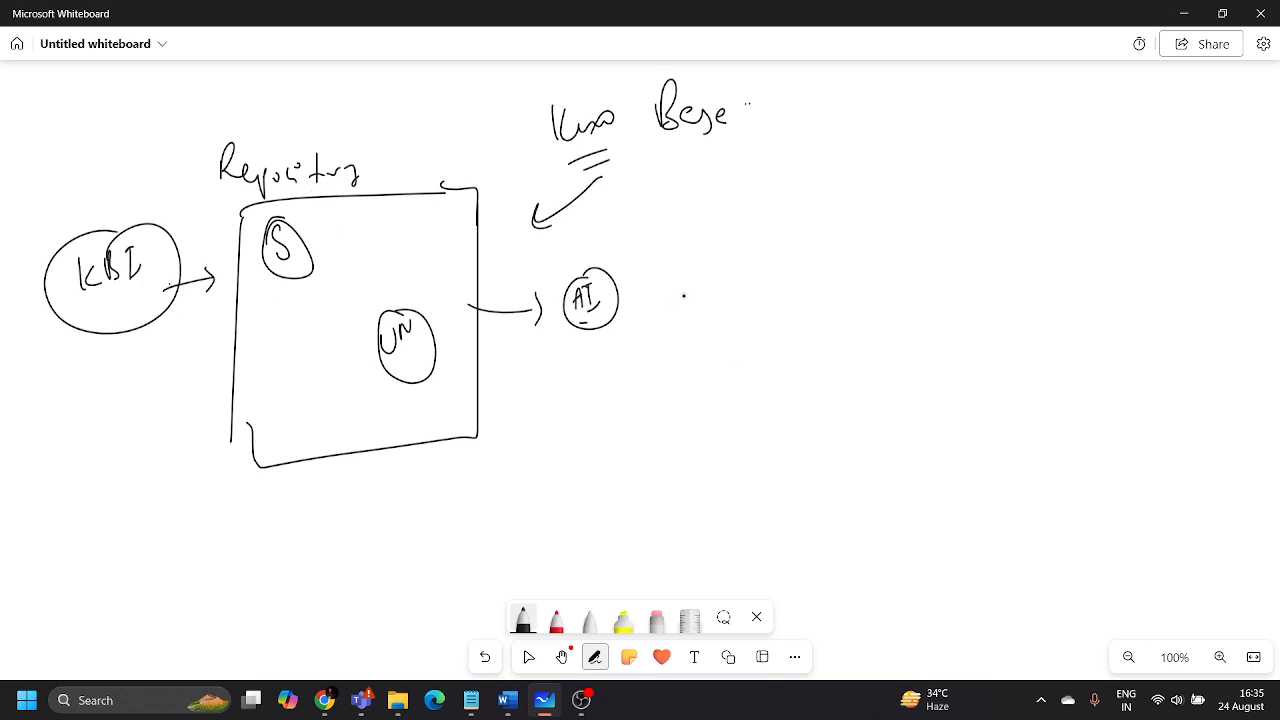
{"action": "mouse_move", "coordinate": [681, 296]}
{"action": "left_mouse_down"}
{"action": "mouse_move", "coordinate": [760, 274]}
{"action": "mouse_move", "coordinate": [763, 285]}
{"action": "left_mouse_up"}
{"action": "left_click_drag", "start_coordinate": [806, 258], "coordinate": [819, 386]}
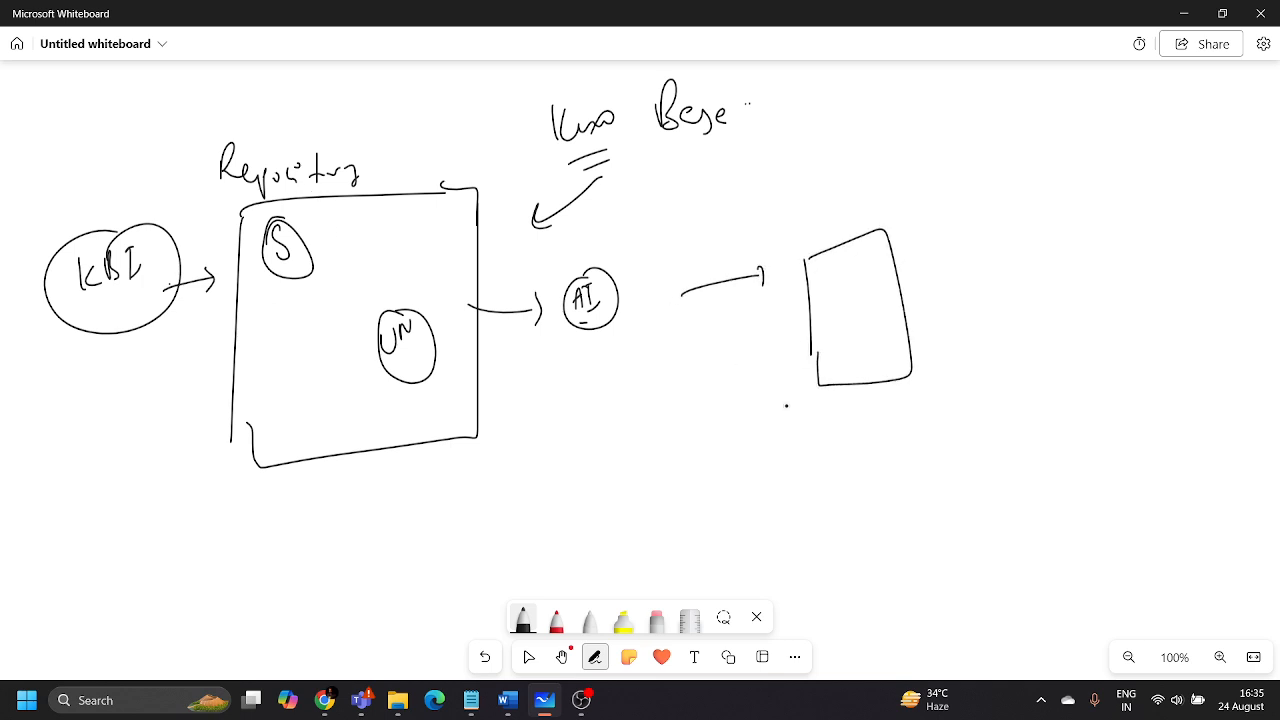
Write a circled "App" above the page shape and the short "e-" note beside it
{"action": "left_click_drag", "start_coordinate": [910, 80], "coordinate": [930, 122]}
{"action": "mouse_move", "coordinate": [937, 92]}
{"action": "left_mouse_down"}
{"action": "mouse_move", "coordinate": [937, 114]}
{"action": "mouse_move", "coordinate": [895, 86]}
{"action": "mouse_move", "coordinate": [930, 67]}
{"action": "mouse_move", "coordinate": [934, 102]}
{"action": "mouse_move", "coordinate": [1010, 124]}
{"action": "left_mouse_up"}
{"action": "left_click", "coordinate": [1017, 117]}
{"action": "left_click_drag", "start_coordinate": [1029, 112], "coordinate": [1068, 112]}
Underline the "e-" note and write "HR - Q & A" below it
{"action": "mouse_move", "coordinate": [1022, 144]}
{"action": "left_mouse_down"}
{"action": "mouse_move", "coordinate": [1040, 139]}
{"action": "mouse_move", "coordinate": [1046, 202]}
{"action": "left_mouse_up"}
{"action": "left_click_drag", "start_coordinate": [1049, 196], "coordinate": [1096, 193]}
{"action": "left_click", "coordinate": [1079, 196]}
{"action": "mouse_move", "coordinate": [1112, 182]}
{"action": "left_mouse_down"}
{"action": "mouse_move", "coordinate": [1120, 208]}
{"action": "mouse_move", "coordinate": [1130, 180]}
{"action": "left_mouse_up"}
{"action": "mouse_move", "coordinate": [1158, 182]}
{"action": "left_mouse_down"}
{"action": "mouse_move", "coordinate": [1144, 204]}
{"action": "mouse_move", "coordinate": [1168, 192]}
{"action": "mouse_move", "coordinate": [1166, 212]}
{"action": "mouse_move", "coordinate": [1199, 176]}
{"action": "left_mouse_up"}
{"action": "left_click", "coordinate": [1188, 181]}
{"action": "left_click", "coordinate": [1188, 188]}
{"action": "left_click_drag", "start_coordinate": [1196, 196], "coordinate": [1208, 196]}
{"action": "left_click", "coordinate": [1214, 184]}
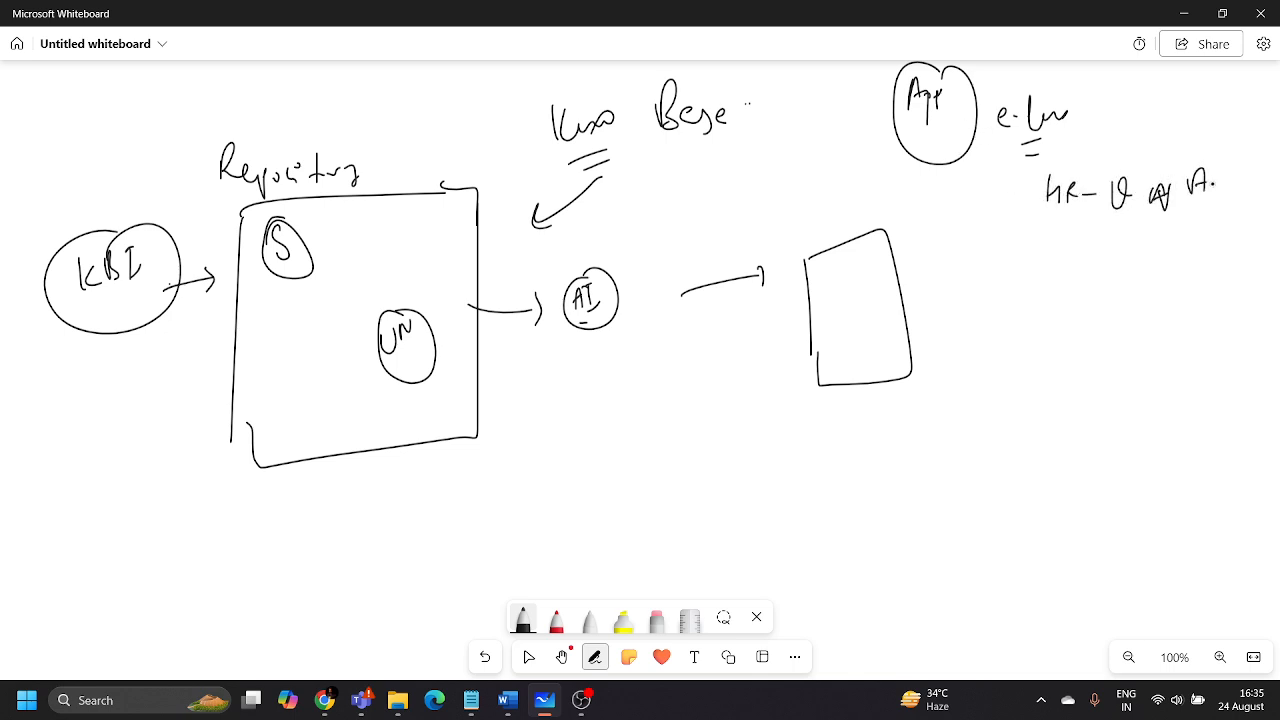
Draw a stick figure beside the page shape with a curved arrow pointing from it to the page
{"action": "mouse_move", "coordinate": [1026, 318]}
{"action": "left_mouse_down"}
{"action": "mouse_move", "coordinate": [1010, 360]}
{"action": "mouse_move", "coordinate": [1030, 354]}
{"action": "left_mouse_up"}
{"action": "mouse_move", "coordinate": [992, 380]}
{"action": "left_mouse_down"}
{"action": "mouse_move", "coordinate": [1010, 360]}
{"action": "mouse_move", "coordinate": [1036, 374]}
{"action": "mouse_move", "coordinate": [999, 363]}
{"action": "left_mouse_up"}
{"action": "mouse_move", "coordinate": [985, 322]}
{"action": "left_mouse_down"}
{"action": "mouse_move", "coordinate": [928, 325]}
{"action": "mouse_move", "coordinate": [940, 318]}
{"action": "left_mouse_up"}
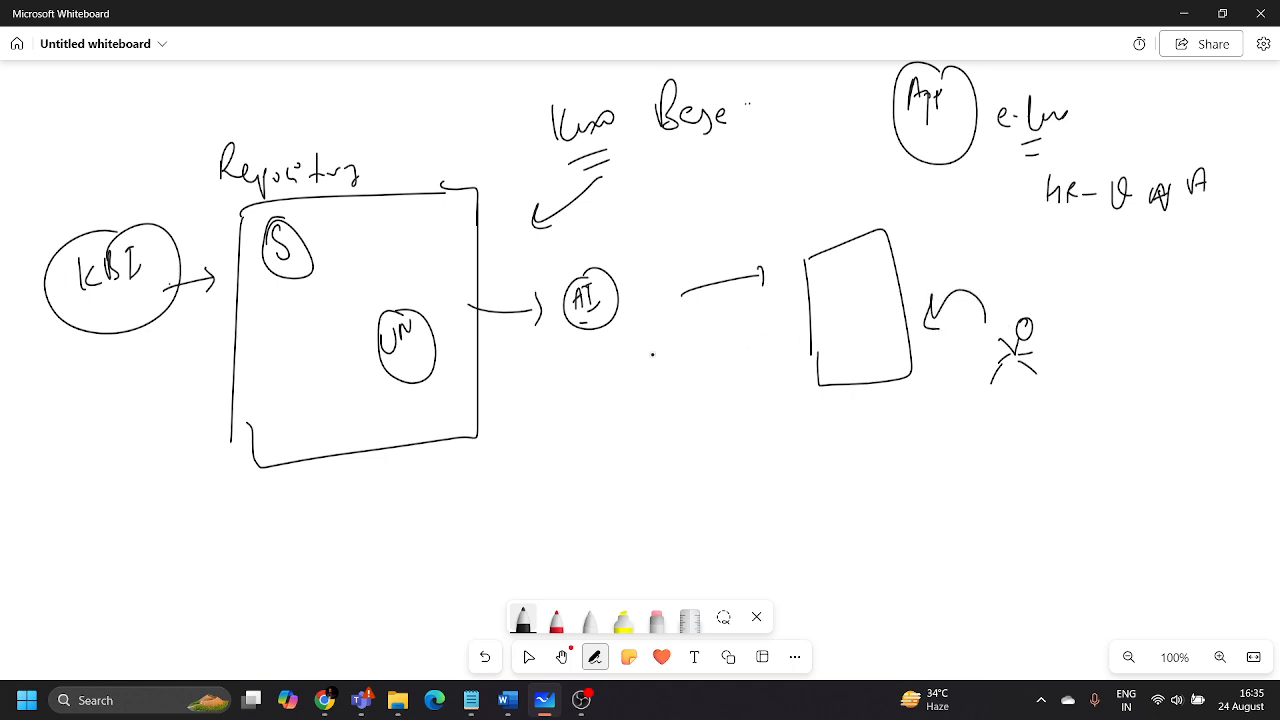
Write a circled "HR" below the arrow to the page shape and double-underline it
{"action": "left_click_drag", "start_coordinate": [656, 346], "coordinate": [655, 387]}
{"action": "mouse_move", "coordinate": [657, 370]}
{"action": "left_mouse_down"}
{"action": "mouse_move", "coordinate": [674, 347]}
{"action": "mouse_move", "coordinate": [676, 374]}
{"action": "left_mouse_up"}
{"action": "mouse_move", "coordinate": [681, 354]}
{"action": "left_mouse_down"}
{"action": "mouse_move", "coordinate": [693, 375]}
{"action": "mouse_move", "coordinate": [673, 344]}
{"action": "left_mouse_up"}
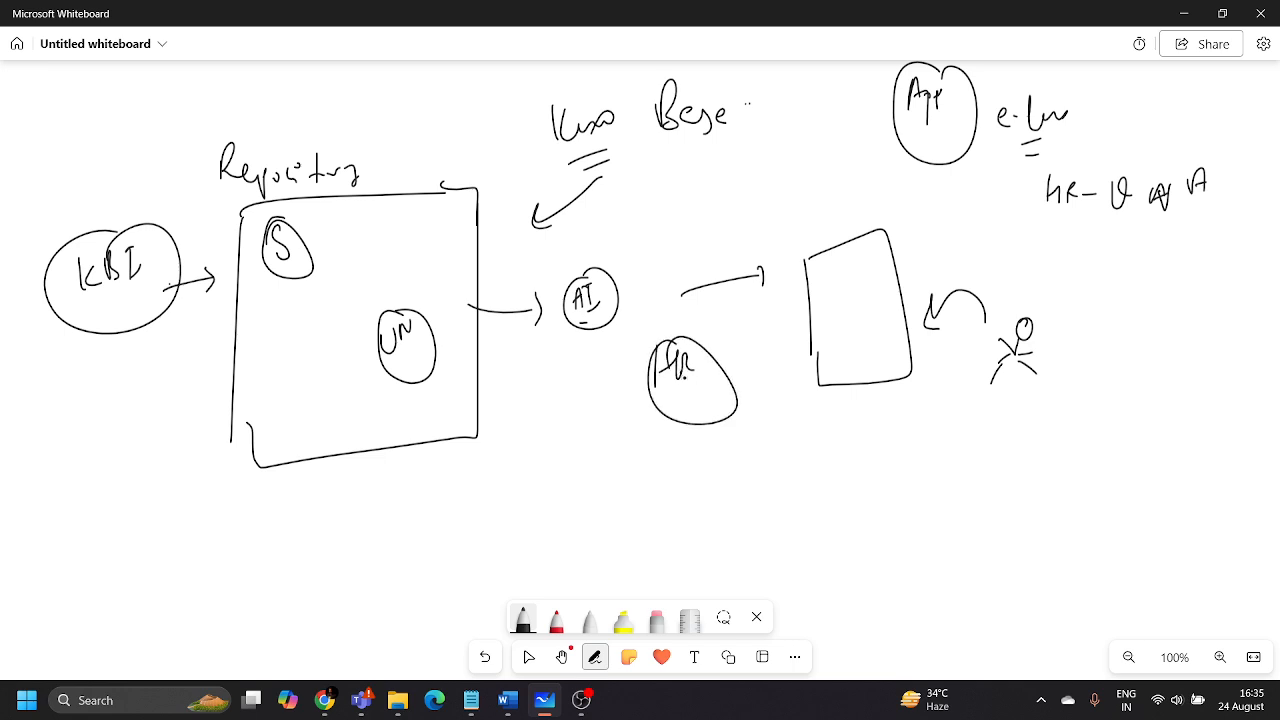
{"action": "left_click_drag", "start_coordinate": [674, 402], "coordinate": [698, 394]}
{"action": "left_click_drag", "start_coordinate": [670, 413], "coordinate": [697, 405]}
Draw a small field inside the page shape, and add a small circled knowledge label above it with an arrow from "Base"
{"action": "left_click_drag", "start_coordinate": [822, 266], "coordinate": [822, 280]}
{"action": "mouse_move", "coordinate": [828, 272]}
{"action": "left_mouse_down"}
{"action": "mouse_move", "coordinate": [848, 268]}
{"action": "mouse_move", "coordinate": [825, 285]}
{"action": "left_mouse_up"}
{"action": "mouse_move", "coordinate": [714, 200]}
{"action": "left_mouse_down"}
{"action": "mouse_move", "coordinate": [716, 222]}
{"action": "mouse_move", "coordinate": [750, 210]}
{"action": "mouse_move", "coordinate": [724, 190]}
{"action": "left_mouse_up"}
{"action": "left_click", "coordinate": [742, 186]}
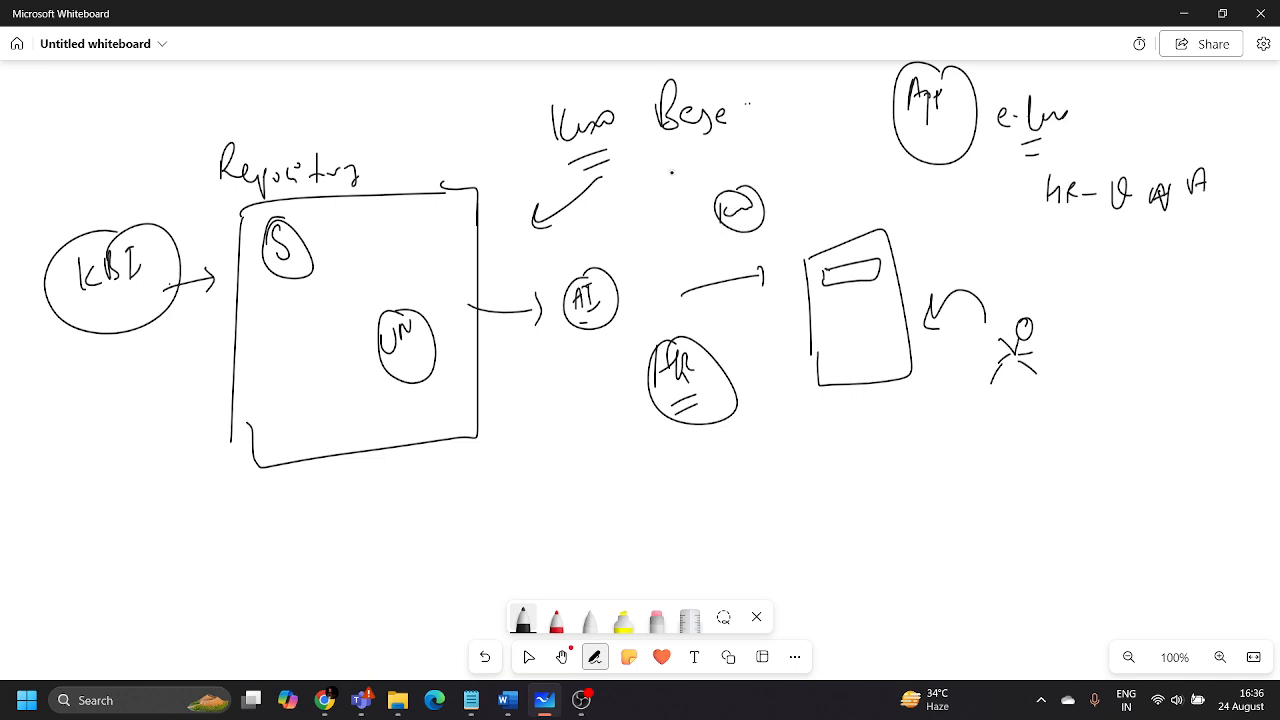
{"action": "mouse_move", "coordinate": [655, 166]}
{"action": "left_mouse_down"}
{"action": "mouse_move", "coordinate": [652, 230]}
{"action": "mouse_move", "coordinate": [690, 242]}
{"action": "left_mouse_up"}
Draw a small labelled, underlined box with an arrow to the knowledge circle, and connect that circle to the page shape
{"action": "mouse_move", "coordinate": [778, 126]}
{"action": "left_mouse_down"}
{"action": "mouse_move", "coordinate": [781, 172]}
{"action": "mouse_move", "coordinate": [770, 172]}
{"action": "left_mouse_up"}
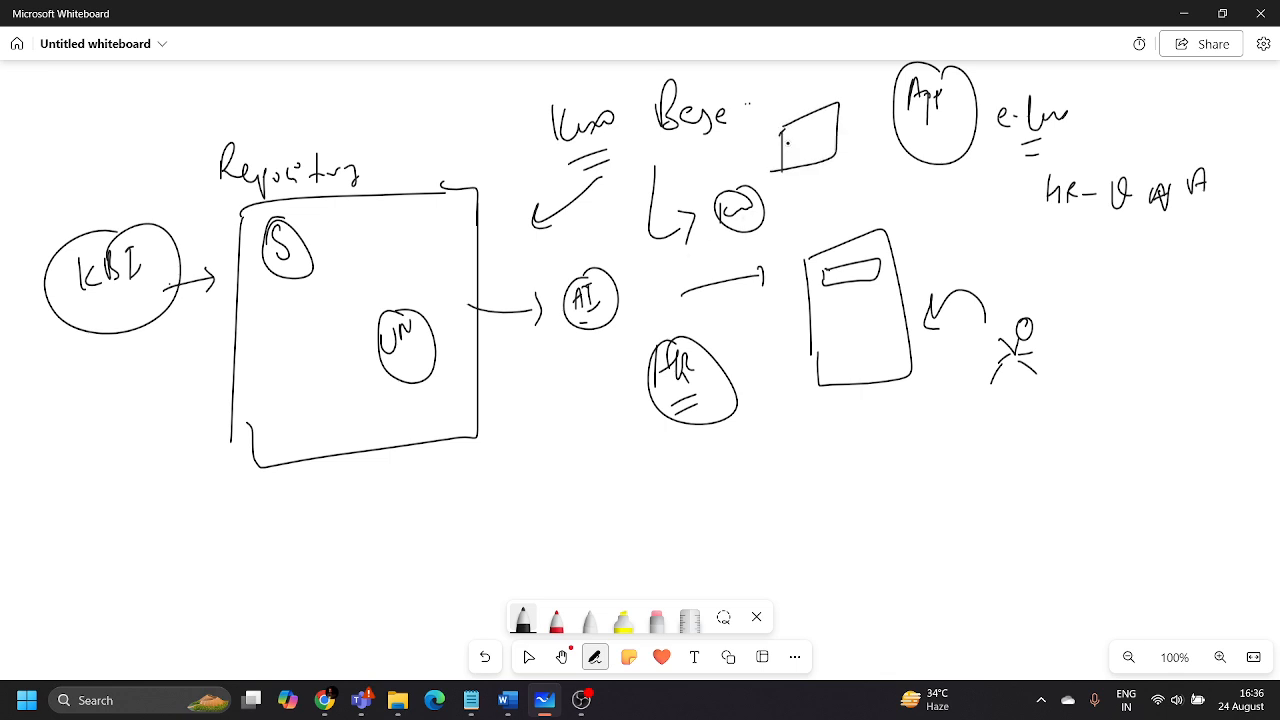
{"action": "mouse_move", "coordinate": [783, 132]}
{"action": "left_mouse_down"}
{"action": "mouse_move", "coordinate": [806, 128]}
{"action": "mouse_move", "coordinate": [830, 152]}
{"action": "mouse_move", "coordinate": [831, 128]}
{"action": "mouse_move", "coordinate": [818, 158]}
{"action": "mouse_move", "coordinate": [771, 189]}
{"action": "left_mouse_up"}
{"action": "mouse_move", "coordinate": [769, 181]}
{"action": "left_mouse_down"}
{"action": "mouse_move", "coordinate": [821, 186]}
{"action": "mouse_move", "coordinate": [767, 202]}
{"action": "mouse_move", "coordinate": [803, 262]}
{"action": "left_mouse_up"}
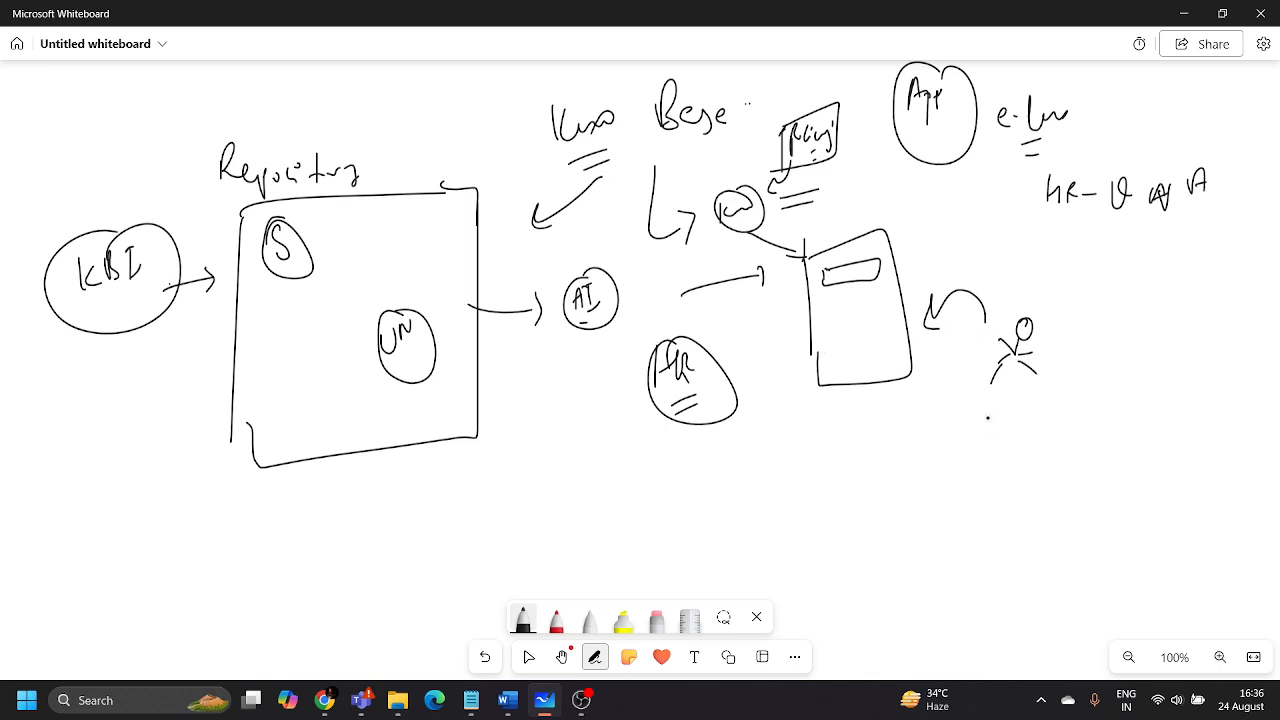
Draw a box below the stick figure, add a second small field at the bottom of the page shape, and circle the figure
{"action": "left_click_drag", "start_coordinate": [988, 411], "coordinate": [985, 450]}
{"action": "mouse_move", "coordinate": [996, 410]}
{"action": "left_mouse_down"}
{"action": "mouse_move", "coordinate": [1078, 405]}
{"action": "mouse_move", "coordinate": [1000, 447]}
{"action": "left_mouse_up"}
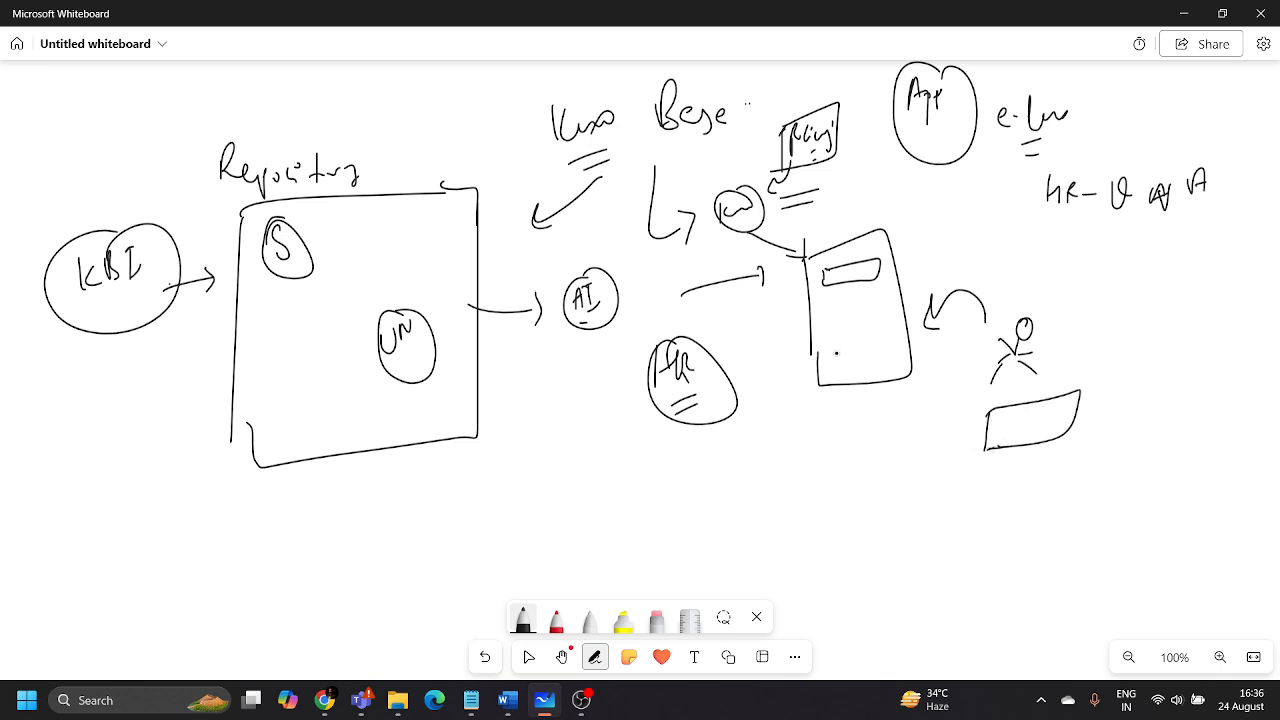
{"action": "mouse_move", "coordinate": [836, 352]}
{"action": "left_mouse_down"}
{"action": "mouse_move", "coordinate": [883, 362]}
{"action": "mouse_move", "coordinate": [840, 374]}
{"action": "left_mouse_up"}
{"action": "mouse_move", "coordinate": [1022, 318]}
{"action": "left_mouse_down"}
{"action": "mouse_move", "coordinate": [1080, 360]}
{"action": "mouse_move", "coordinate": [1028, 322]}
{"action": "left_mouse_up"}
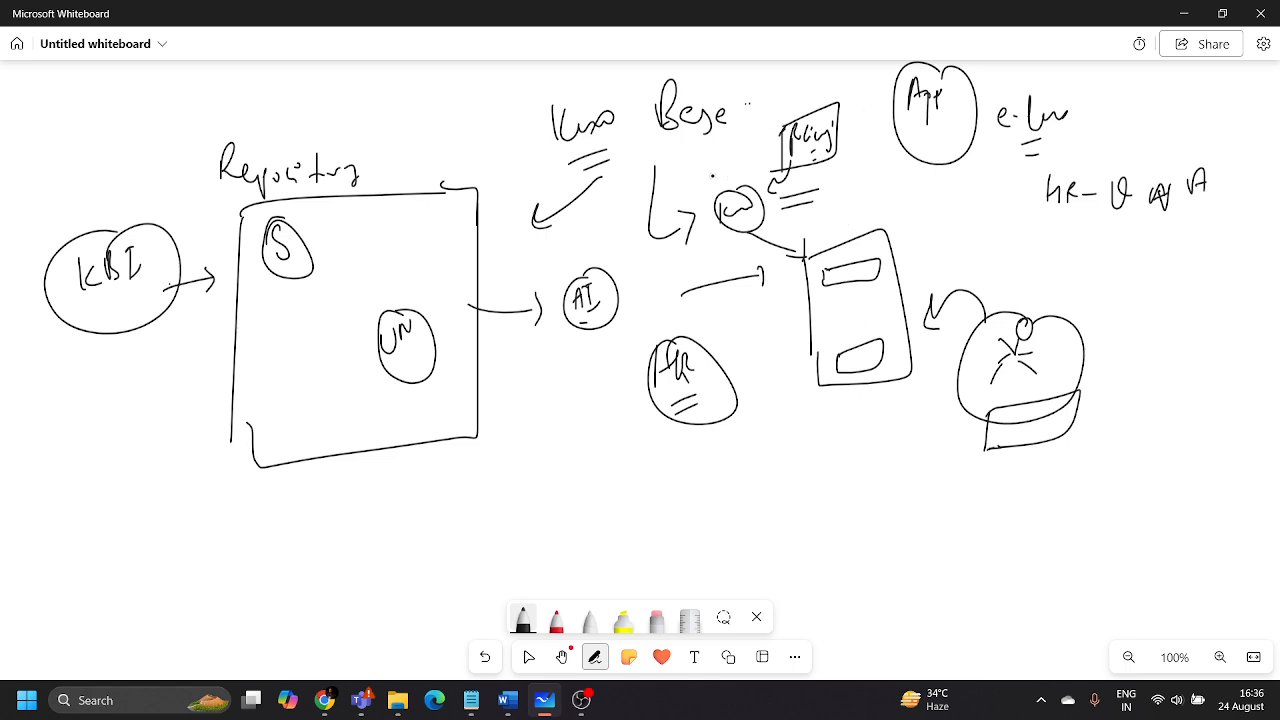
Add short strokes beneath the circled "S" and the circled "UN" inside the Repository box
{"action": "left_click_drag", "start_coordinate": [264, 290], "coordinate": [296, 287]}
{"action": "left_click_drag", "start_coordinate": [401, 407], "coordinate": [412, 403]}
Write "Healthcare" on an empty area of the board, double-underline it and add a short arrow after it
{"action": "left_click", "coordinate": [562, 656]}
{"action": "mouse_move", "coordinate": [765, 527]}
{"action": "left_mouse_down"}
{"action": "mouse_move", "coordinate": [586, 434]}
{"action": "mouse_move", "coordinate": [500, 474]}
{"action": "left_mouse_up"}
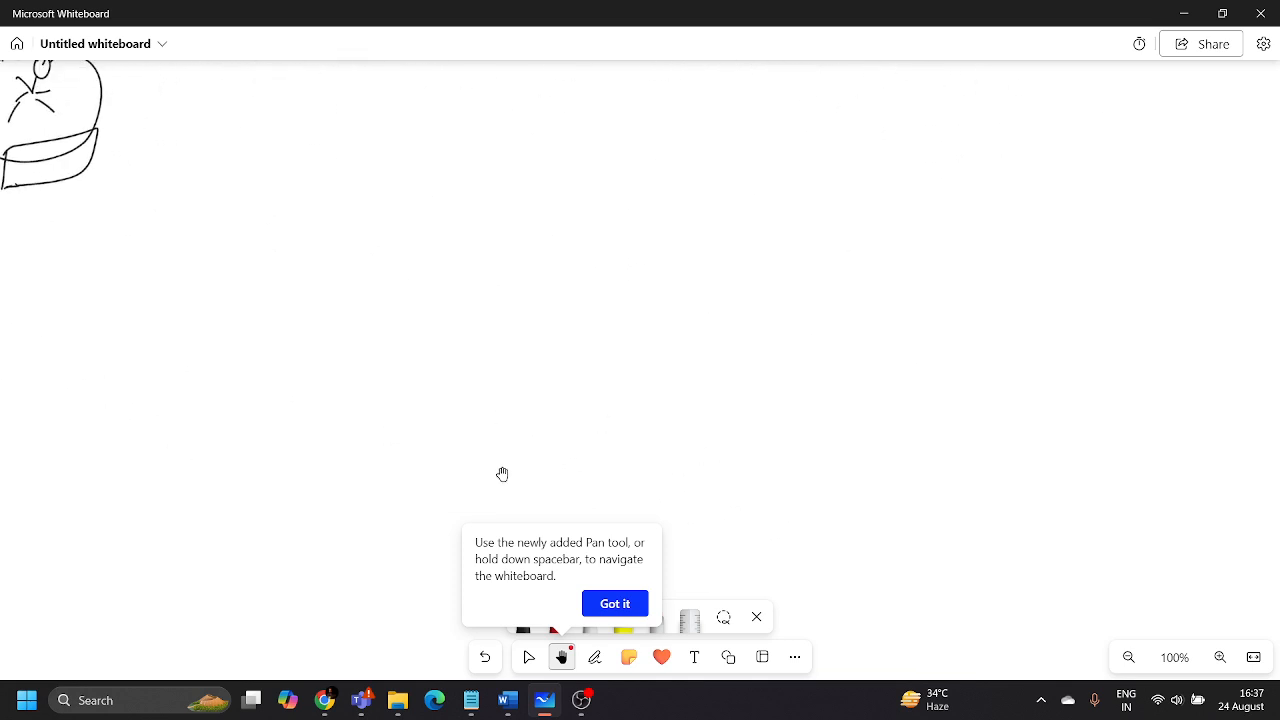
{"action": "left_click", "coordinate": [595, 659]}
{"action": "left_click", "coordinate": [595, 659]}
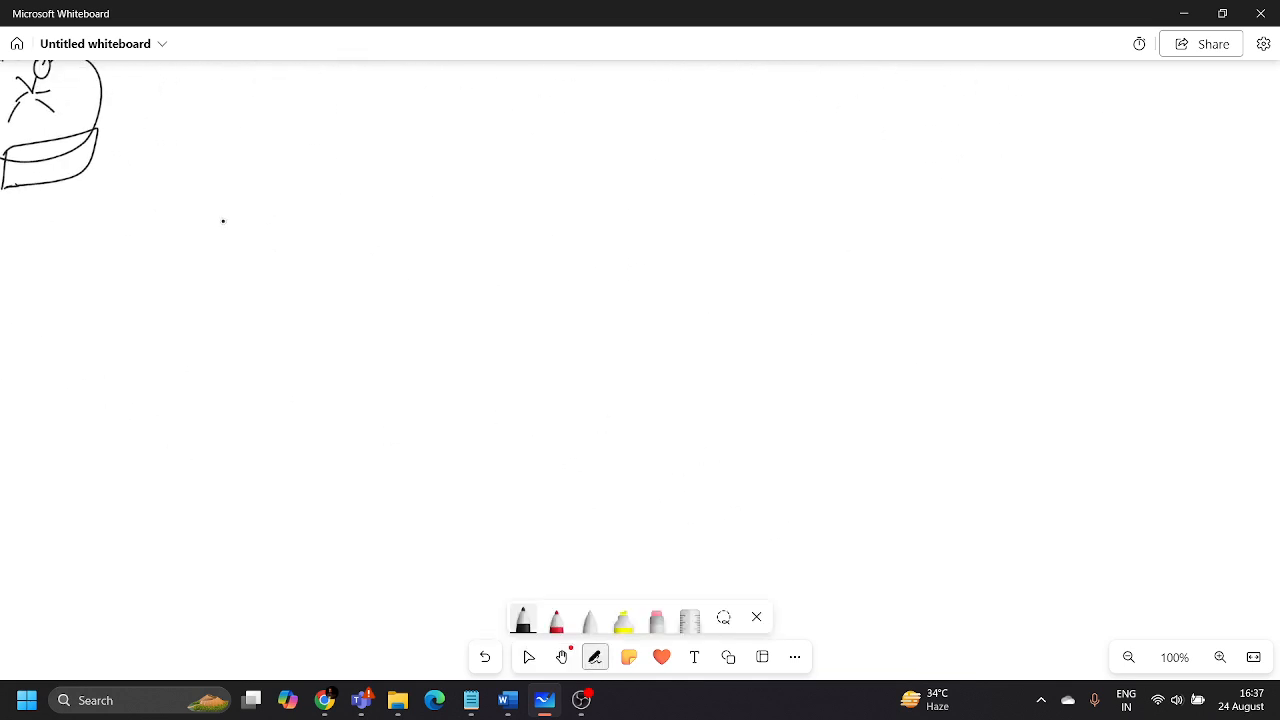
{"action": "left_click_drag", "start_coordinate": [223, 211], "coordinate": [228, 249]}
{"action": "left_click_drag", "start_coordinate": [228, 233], "coordinate": [245, 248]}
{"action": "mouse_move", "coordinate": [249, 236]}
{"action": "left_mouse_down"}
{"action": "mouse_move", "coordinate": [267, 244]}
{"action": "mouse_move", "coordinate": [286, 212]}
{"action": "mouse_move", "coordinate": [290, 236]}
{"action": "left_mouse_up"}
{"action": "mouse_move", "coordinate": [294, 208]}
{"action": "left_mouse_down"}
{"action": "mouse_move", "coordinate": [305, 203]}
{"action": "mouse_move", "coordinate": [334, 240]}
{"action": "mouse_move", "coordinate": [384, 236]}
{"action": "left_mouse_up"}
{"action": "left_click_drag", "start_coordinate": [277, 267], "coordinate": [351, 262]}
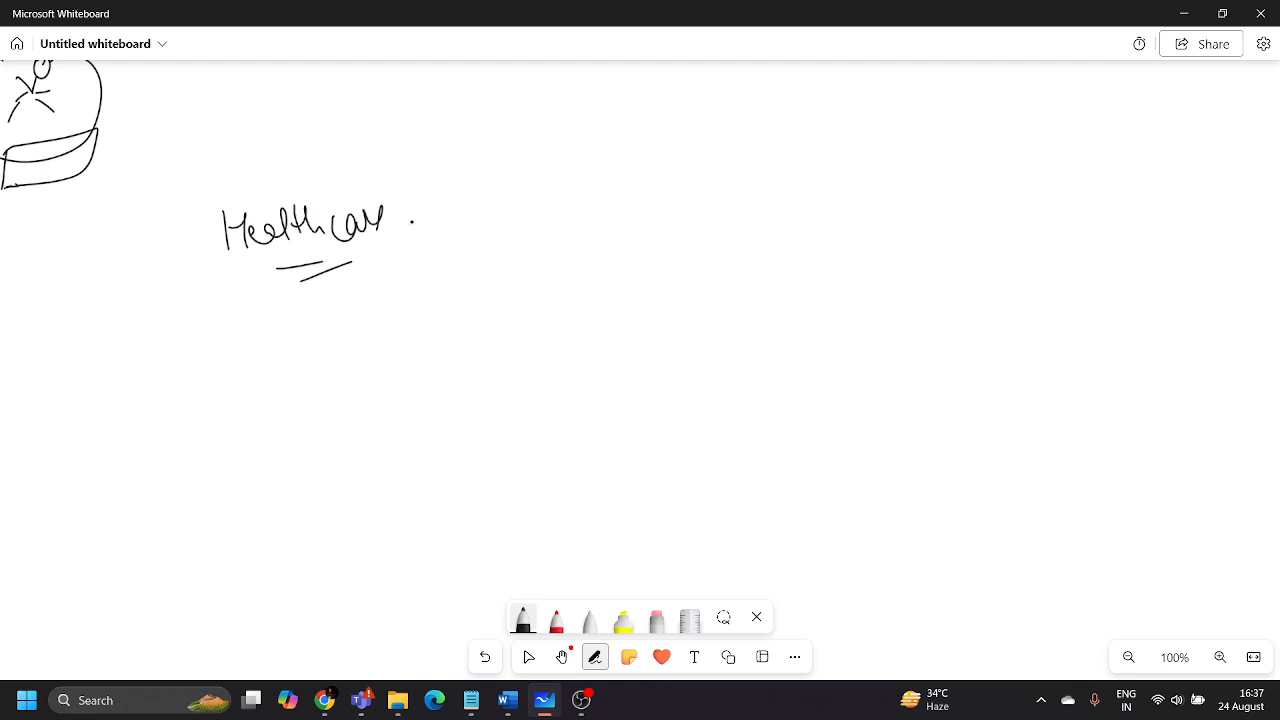
{"action": "left_click_drag", "start_coordinate": [411, 222], "coordinate": [442, 205]}
{"action": "left_click_drag", "start_coordinate": [444, 202], "coordinate": [444, 214]}
Draw a large box beyond the Healthcare arrow, with three arrows pointing into it from above, the side and below
{"action": "mouse_move", "coordinate": [558, 190]}
{"action": "left_mouse_down"}
{"action": "mouse_move", "coordinate": [549, 313]}
{"action": "mouse_move", "coordinate": [563, 266]}
{"action": "left_mouse_up"}
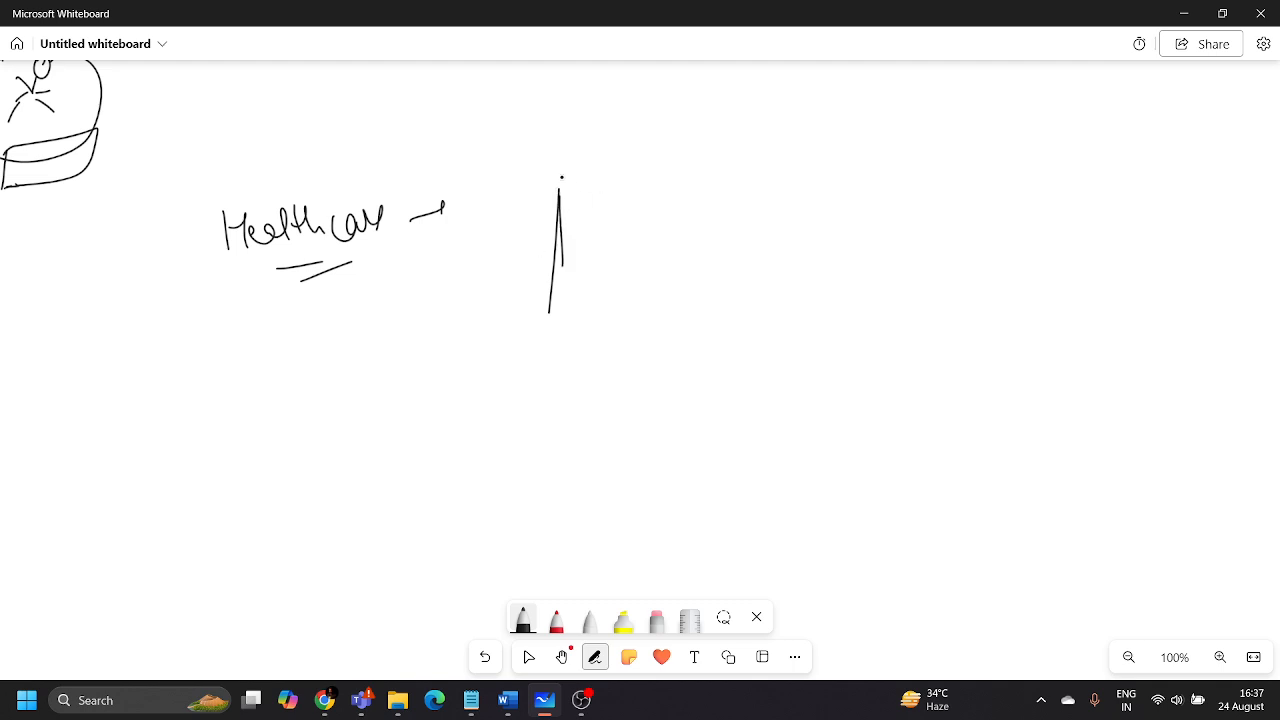
{"action": "mouse_move", "coordinate": [561, 177]}
{"action": "left_mouse_down"}
{"action": "mouse_move", "coordinate": [574, 349]}
{"action": "mouse_move", "coordinate": [547, 288]}
{"action": "left_mouse_up"}
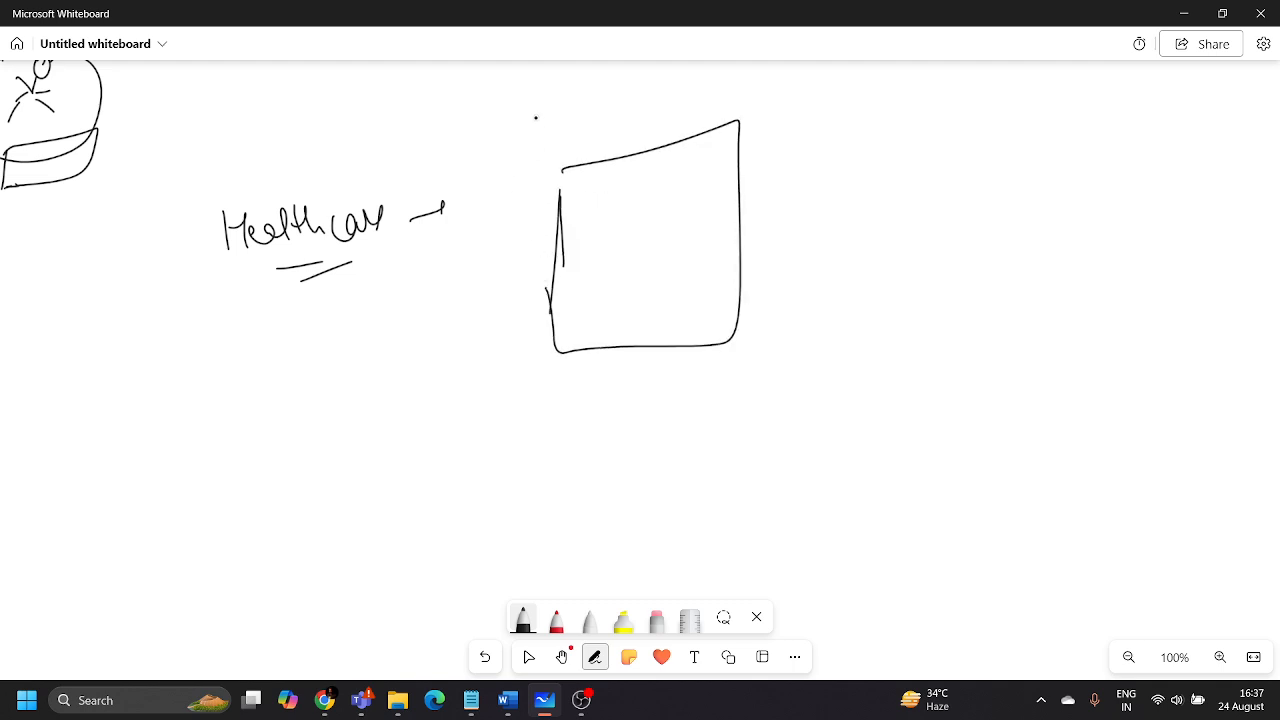
{"action": "mouse_move", "coordinate": [536, 118]}
{"action": "left_mouse_down"}
{"action": "mouse_move", "coordinate": [566, 172]}
{"action": "mouse_move", "coordinate": [587, 180]}
{"action": "left_mouse_up"}
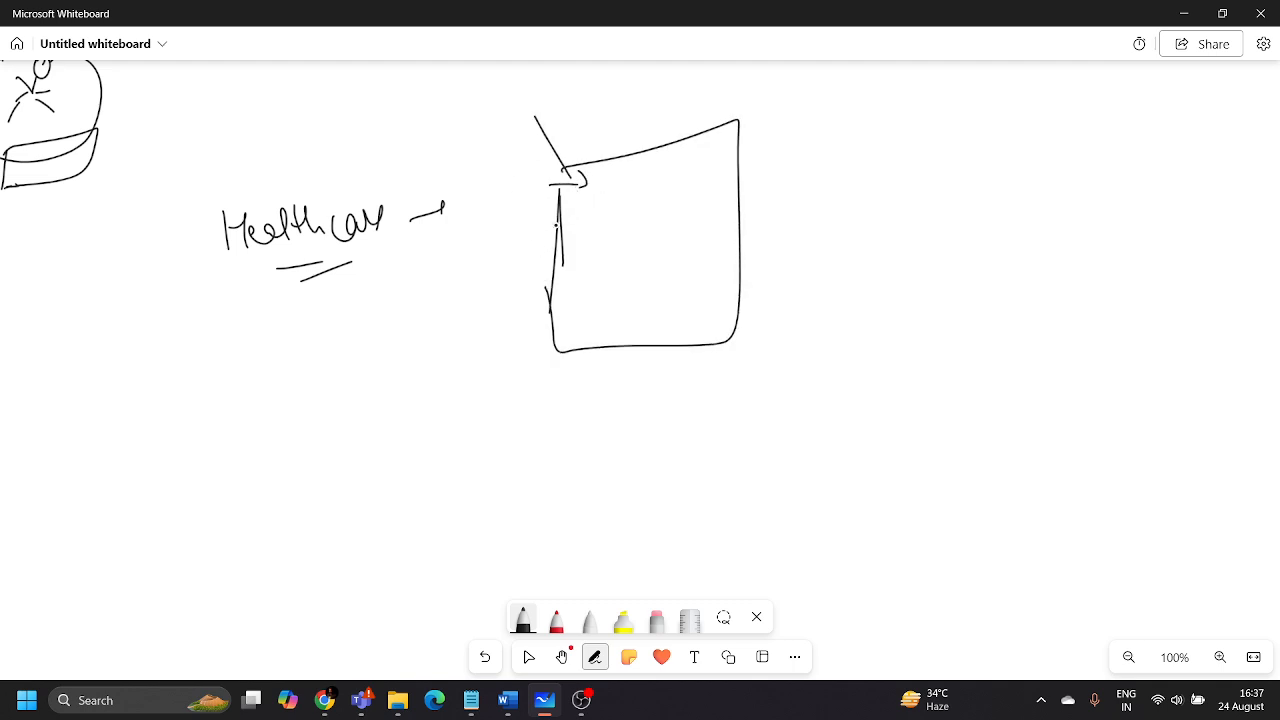
{"action": "mouse_move", "coordinate": [516, 306]}
{"action": "left_mouse_down"}
{"action": "mouse_move", "coordinate": [611, 261]}
{"action": "mouse_move", "coordinate": [598, 285]}
{"action": "left_mouse_up"}
{"action": "left_click_drag", "start_coordinate": [645, 391], "coordinate": [657, 327]}
{"action": "left_click_drag", "start_coordinate": [642, 333], "coordinate": [666, 324]}
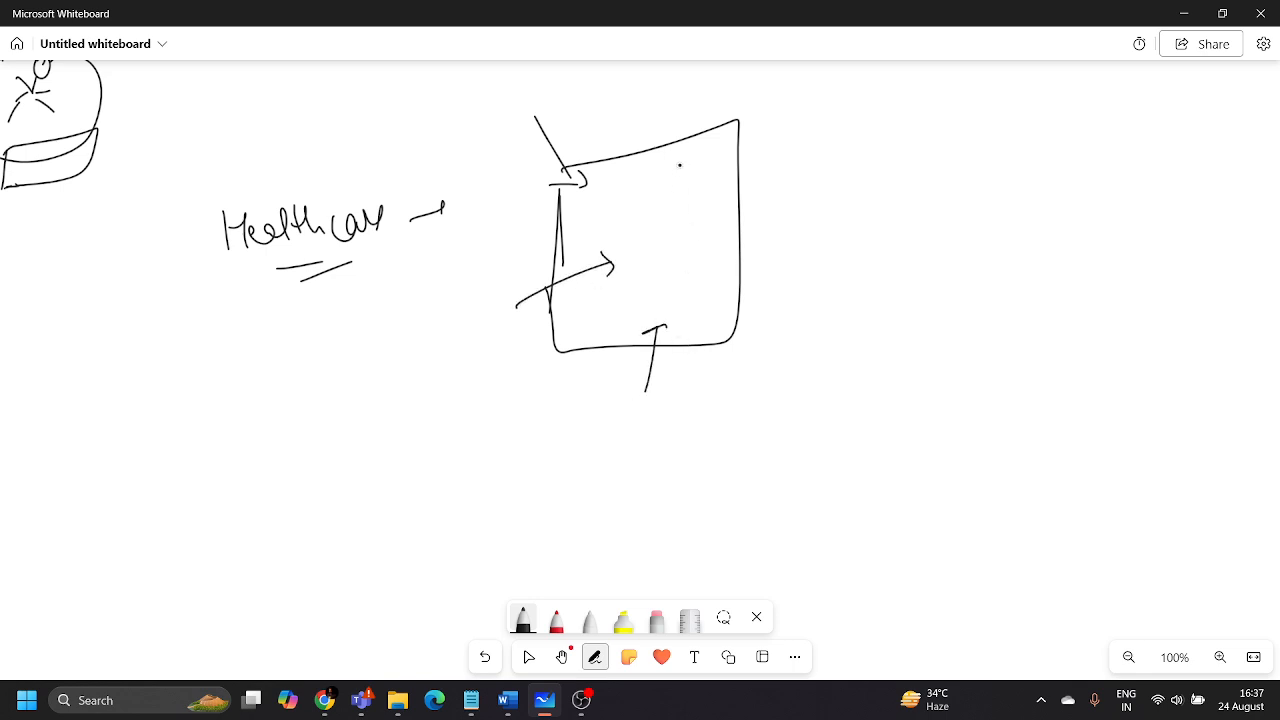
Draw an arrow from the large box to a small box, and a second arrow leading on to another small box
{"action": "left_click_drag", "start_coordinate": [790, 211], "coordinate": [905, 201]}
{"action": "mouse_move", "coordinate": [918, 180]}
{"action": "left_mouse_down"}
{"action": "mouse_move", "coordinate": [916, 250]}
{"action": "mouse_move", "coordinate": [985, 246]}
{"action": "left_mouse_up"}
{"action": "left_click_drag", "start_coordinate": [982, 247], "coordinate": [912, 252]}
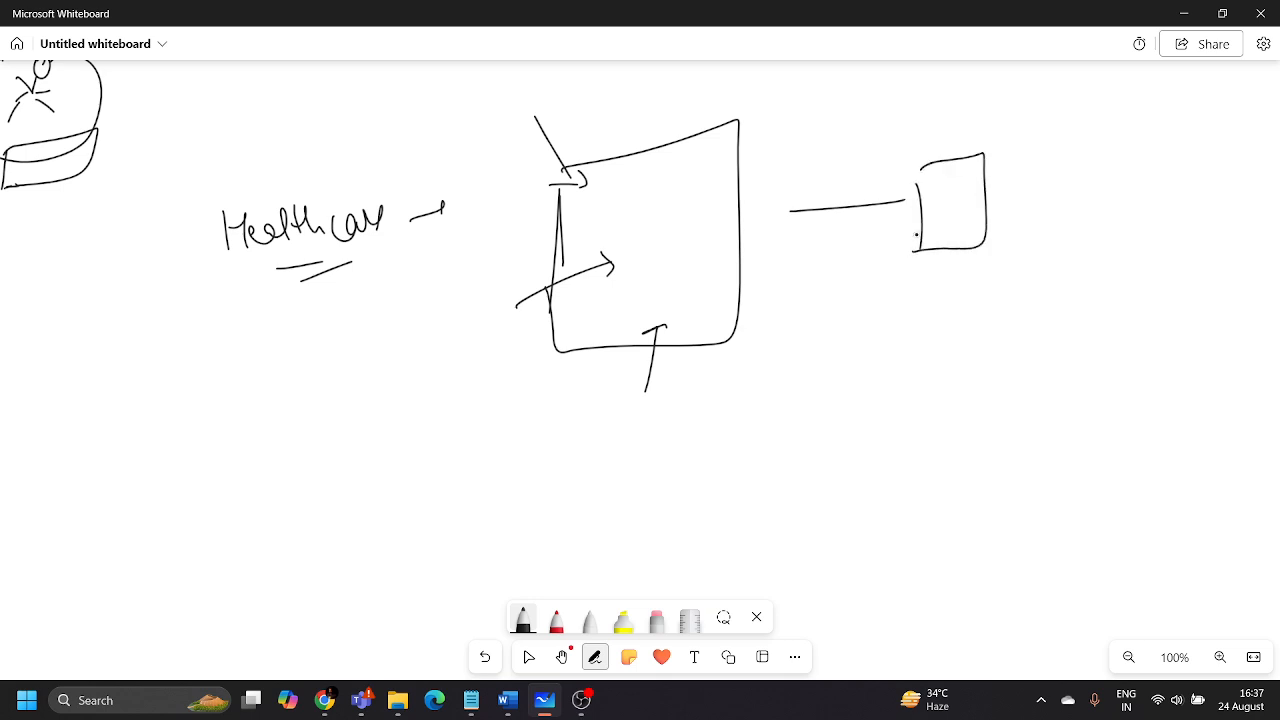
{"action": "left_click_drag", "start_coordinate": [921, 170], "coordinate": [891, 219]}
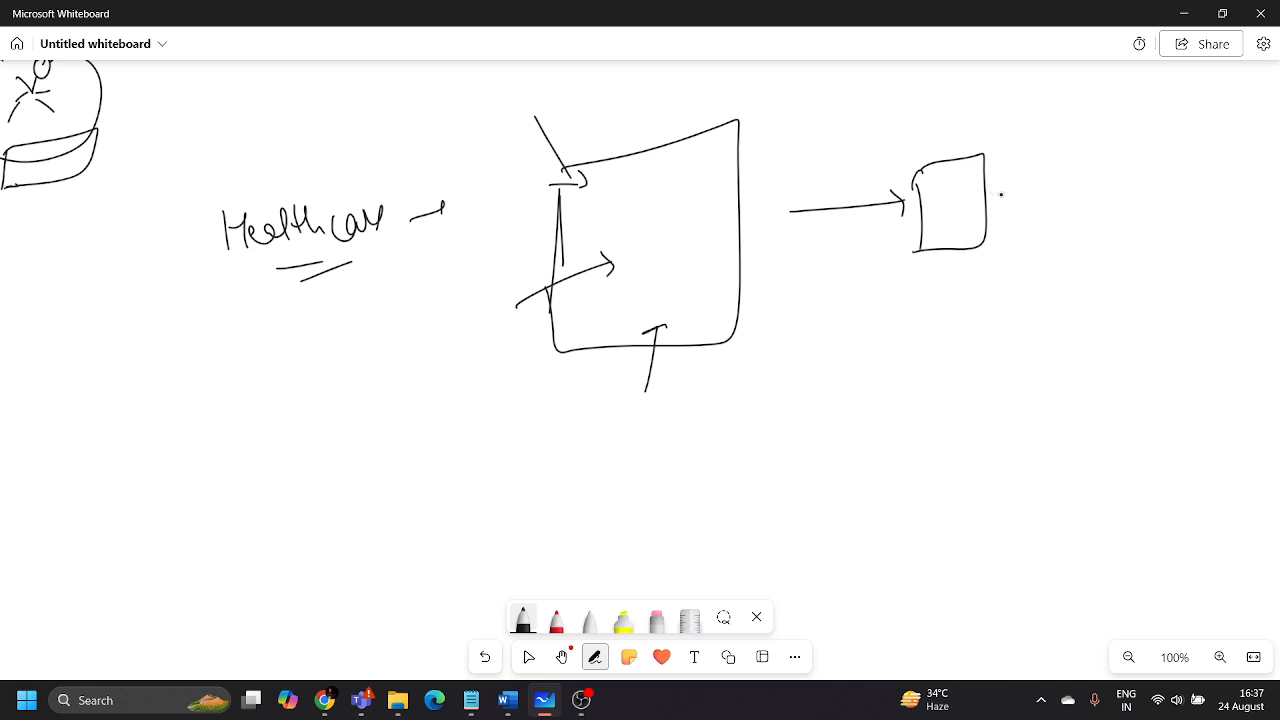
{"action": "left_click_drag", "start_coordinate": [1006, 196], "coordinate": [1049, 190]}
{"action": "left_click_drag", "start_coordinate": [1102, 145], "coordinate": [1104, 227]}
{"action": "left_click_drag", "start_coordinate": [1106, 140], "coordinate": [1105, 226]}
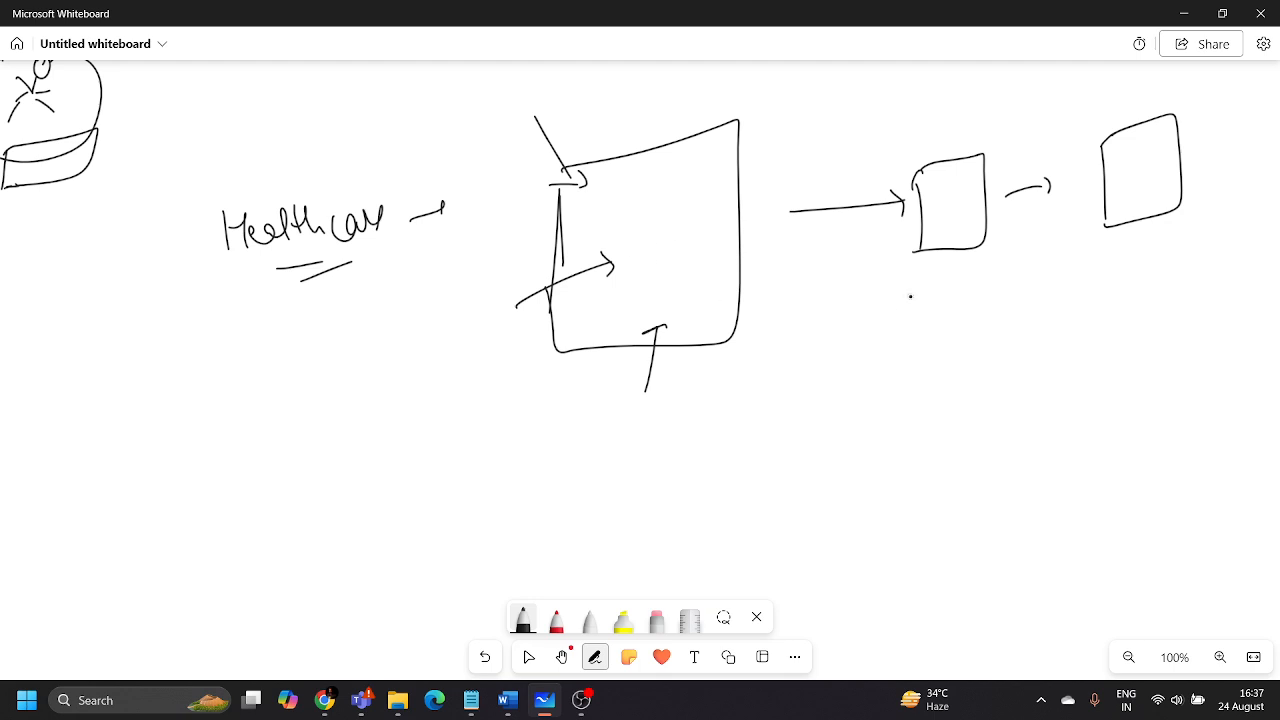
Draw a downward arrow from the first small box to a third box with marks inside, and point two arrows at it
{"action": "mouse_move", "coordinate": [957, 244]}
{"action": "left_mouse_down"}
{"action": "mouse_move", "coordinate": [958, 281]}
{"action": "mouse_move", "coordinate": [975, 285]}
{"action": "left_mouse_up"}
{"action": "mouse_move", "coordinate": [932, 326]}
{"action": "left_mouse_down"}
{"action": "mouse_move", "coordinate": [925, 418]}
{"action": "mouse_move", "coordinate": [1020, 412]}
{"action": "mouse_move", "coordinate": [932, 420]}
{"action": "left_mouse_up"}
{"action": "mouse_move", "coordinate": [830, 423]}
{"action": "left_mouse_down"}
{"action": "mouse_move", "coordinate": [889, 357]}
{"action": "mouse_move", "coordinate": [896, 372]}
{"action": "left_mouse_up"}
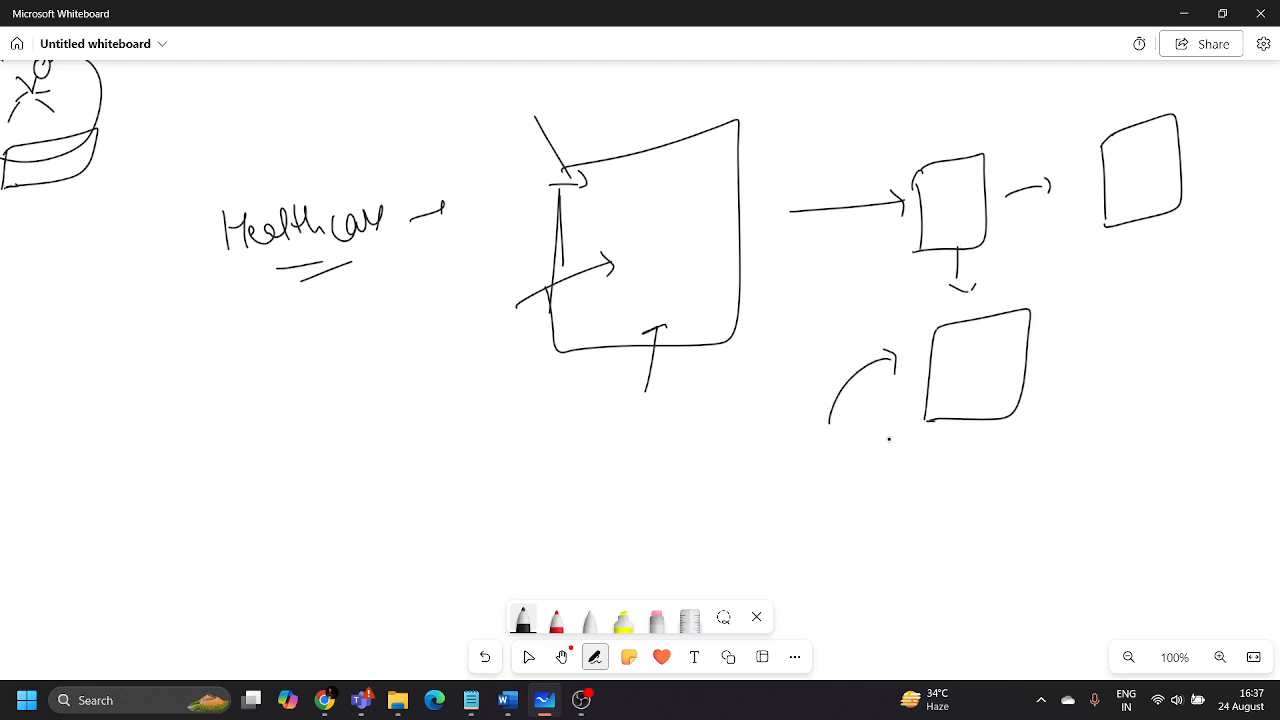
{"action": "left_click_drag", "start_coordinate": [879, 452], "coordinate": [912, 413]}
{"action": "mouse_move", "coordinate": [962, 336]}
{"action": "left_mouse_down"}
{"action": "mouse_move", "coordinate": [980, 372]}
{"action": "mouse_move", "coordinate": [973, 403]}
{"action": "left_mouse_up"}
Draw a tall box with a small field at its top on an empty area, and label it "Chat"
{"action": "left_click", "coordinate": [562, 656]}
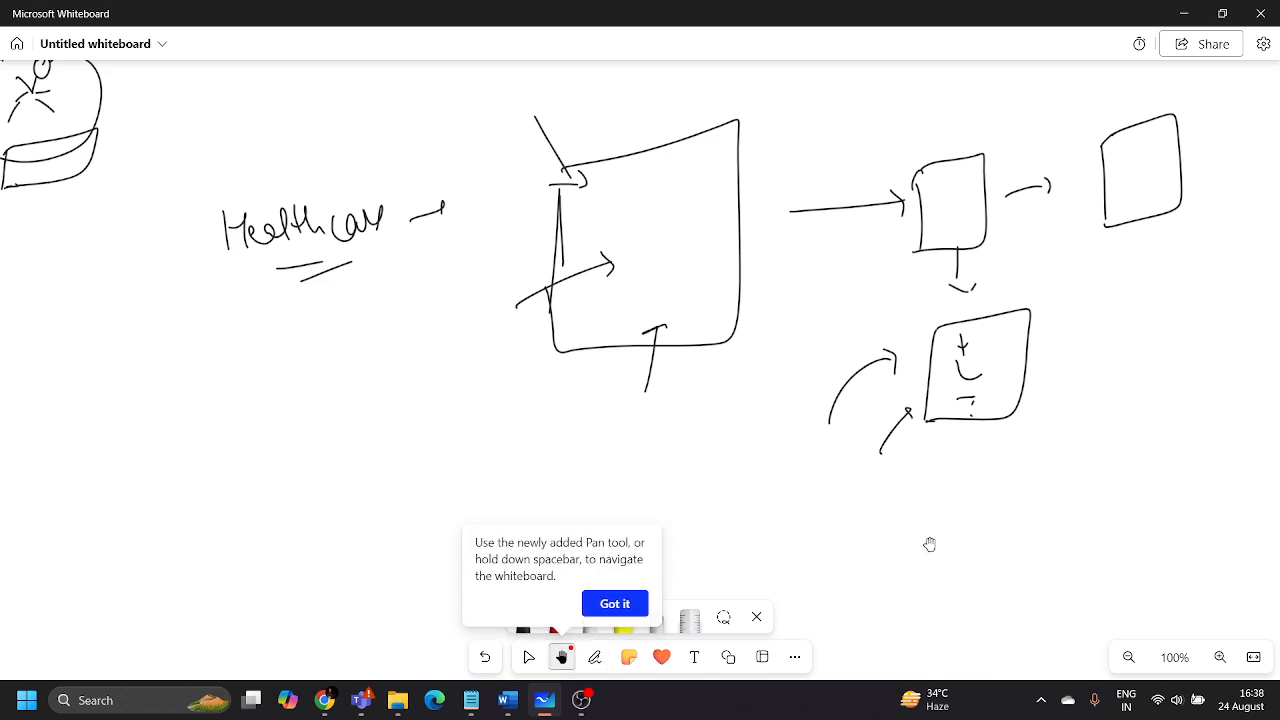
{"action": "left_click_drag", "start_coordinate": [929, 543], "coordinate": [363, 460]}
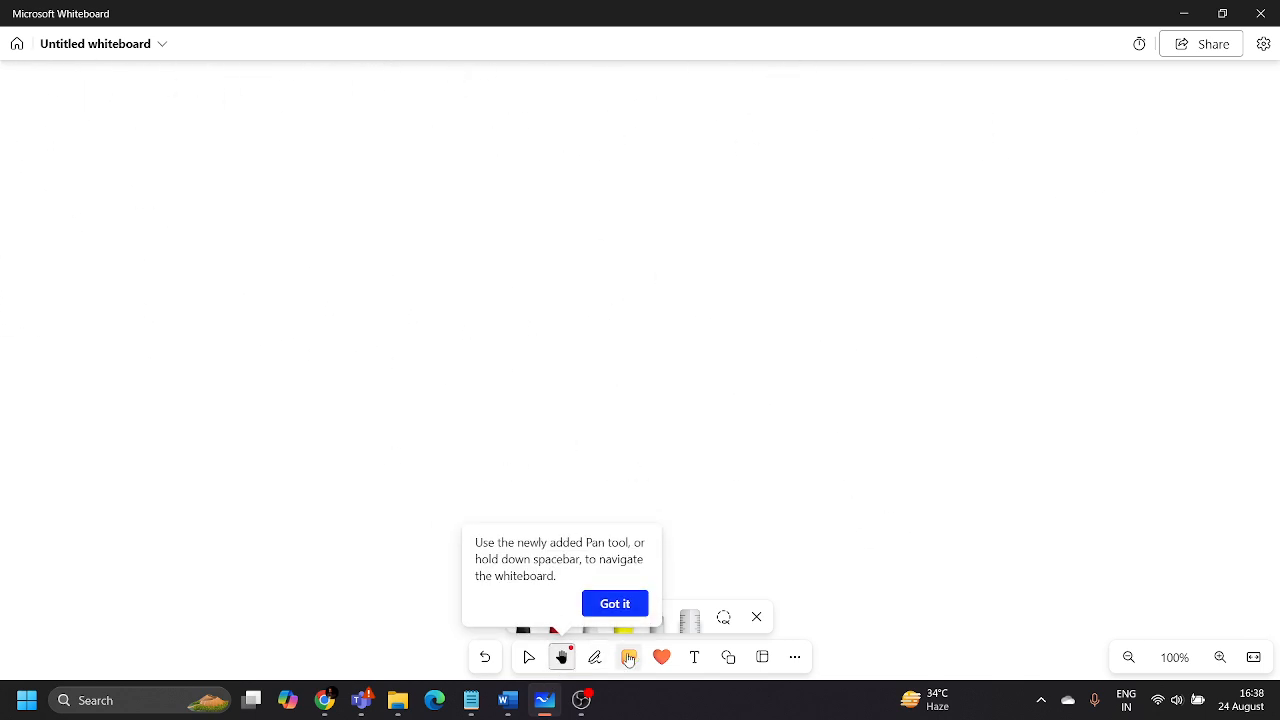
{"action": "left_click", "coordinate": [593, 660]}
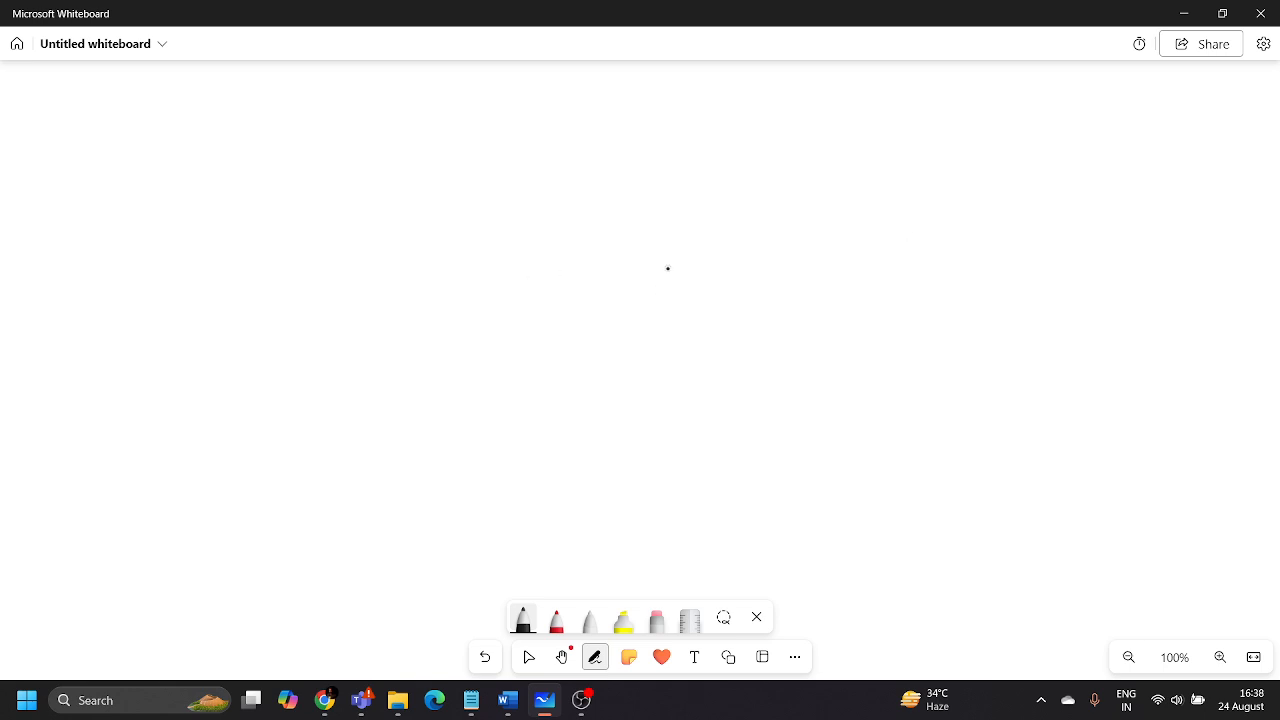
{"action": "mouse_move", "coordinate": [307, 238]}
{"action": "left_mouse_down"}
{"action": "mouse_move", "coordinate": [302, 368]}
{"action": "mouse_move", "coordinate": [309, 229]}
{"action": "mouse_move", "coordinate": [320, 375]}
{"action": "mouse_move", "coordinate": [300, 369]}
{"action": "left_mouse_up"}
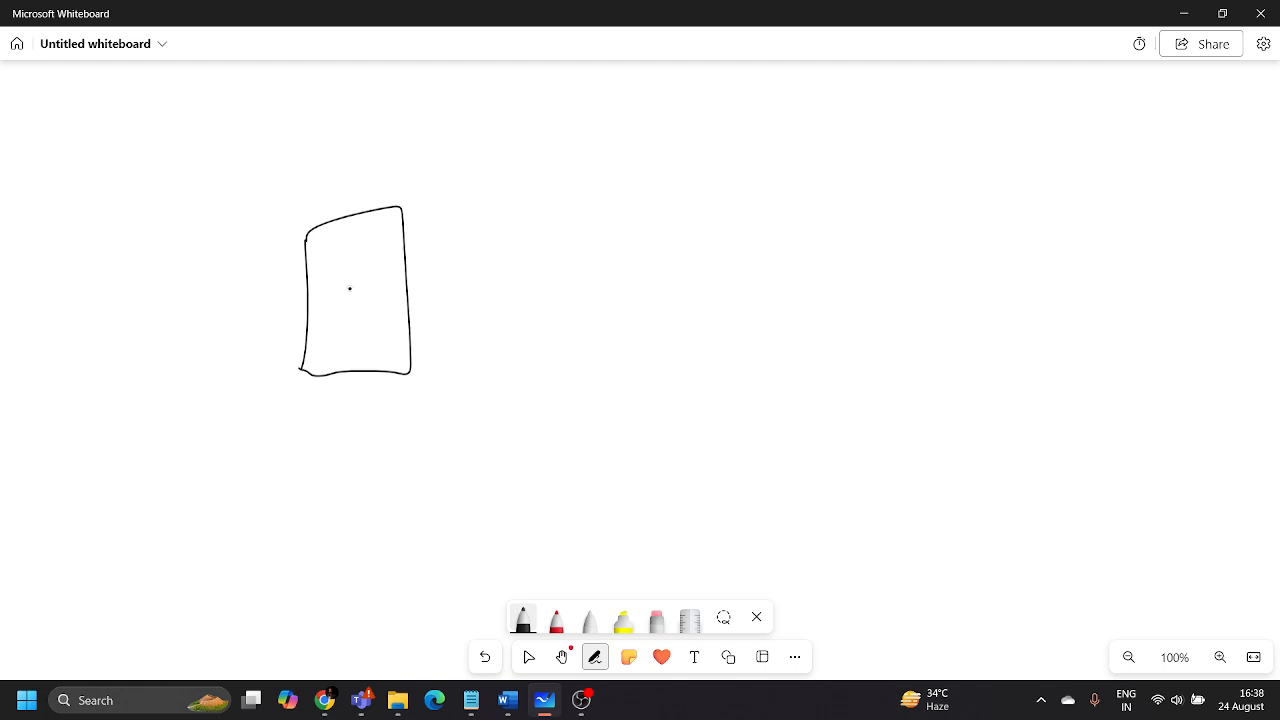
{"action": "mouse_move", "coordinate": [318, 235]}
{"action": "left_mouse_down"}
{"action": "mouse_move", "coordinate": [318, 248]}
{"action": "mouse_move", "coordinate": [388, 216]}
{"action": "mouse_move", "coordinate": [318, 247]}
{"action": "mouse_move", "coordinate": [320, 214]}
{"action": "mouse_move", "coordinate": [370, 178]}
{"action": "left_mouse_up"}
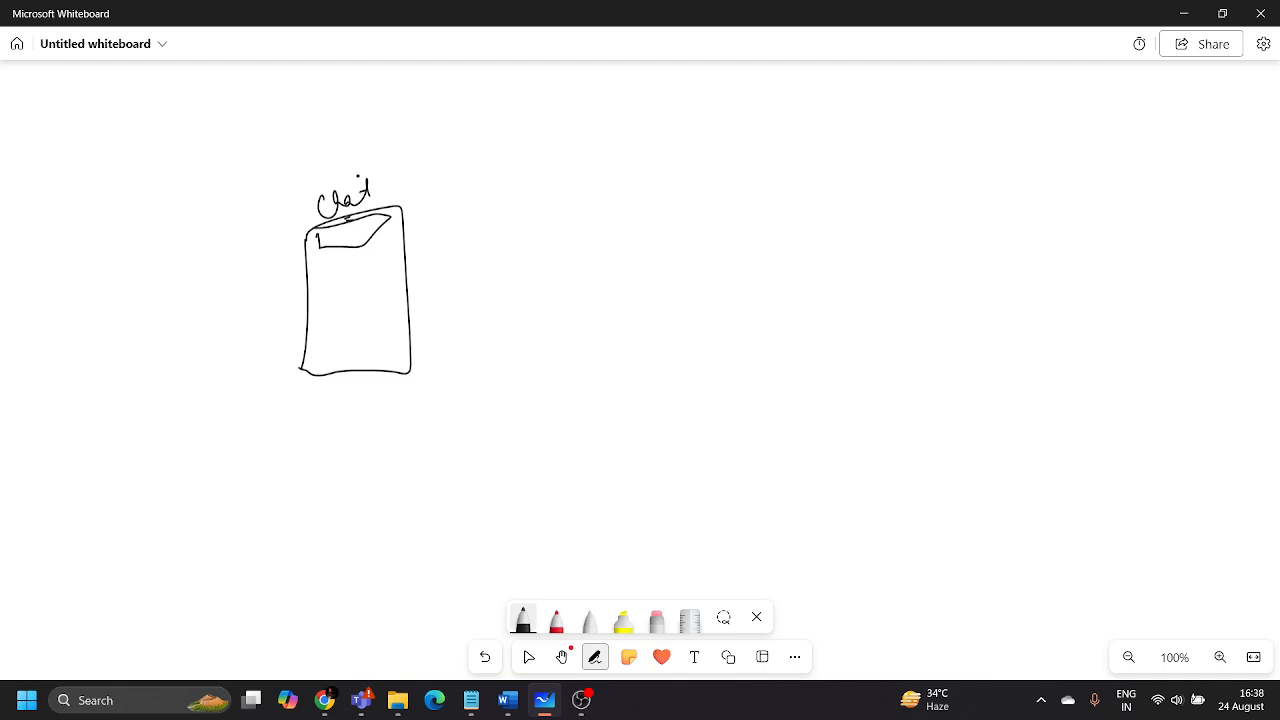
Draw an arrow from the Chat box to a larger box and label that box "Bedrock"
{"action": "left_click_drag", "start_coordinate": [404, 273], "coordinate": [522, 259]}
{"action": "left_click_drag", "start_coordinate": [558, 204], "coordinate": [569, 388]}
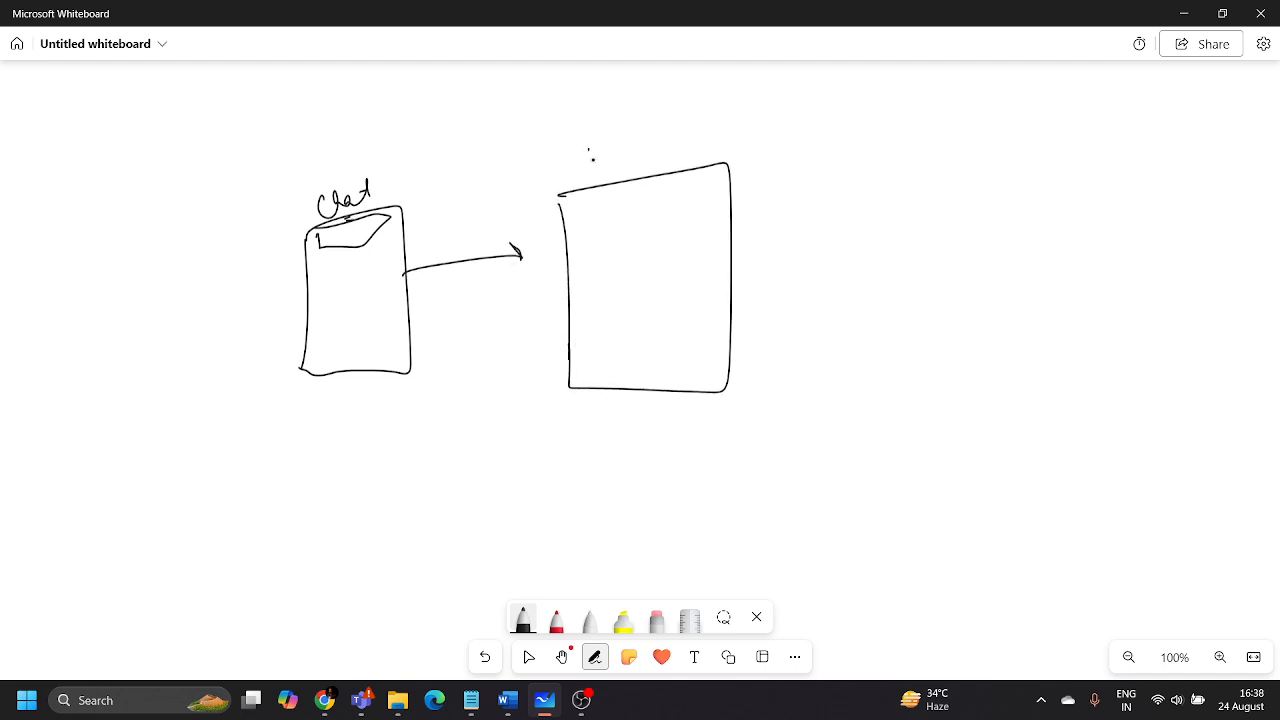
{"action": "mouse_move", "coordinate": [590, 145]}
{"action": "left_mouse_down"}
{"action": "mouse_move", "coordinate": [605, 172]}
{"action": "mouse_move", "coordinate": [706, 148]}
{"action": "left_mouse_up"}
{"action": "left_click", "coordinate": [711, 150]}
Draw a box labelled "S3" above and beyond the Bedrock box, and connect it to Bedrock with an arrow
{"action": "left_click_drag", "start_coordinate": [1004, 86], "coordinate": [994, 170]}
{"action": "mouse_move", "coordinate": [1012, 81]}
{"action": "left_mouse_down"}
{"action": "mouse_move", "coordinate": [1143, 85]}
{"action": "mouse_move", "coordinate": [995, 172]}
{"action": "left_mouse_up"}
{"action": "left_click_drag", "start_coordinate": [1052, 108], "coordinate": [1032, 138]}
{"action": "mouse_move", "coordinate": [1058, 108]}
{"action": "left_mouse_down"}
{"action": "mouse_move", "coordinate": [1074, 114]}
{"action": "mouse_move", "coordinate": [1060, 137]}
{"action": "left_mouse_up"}
{"action": "left_click", "coordinate": [1082, 136]}
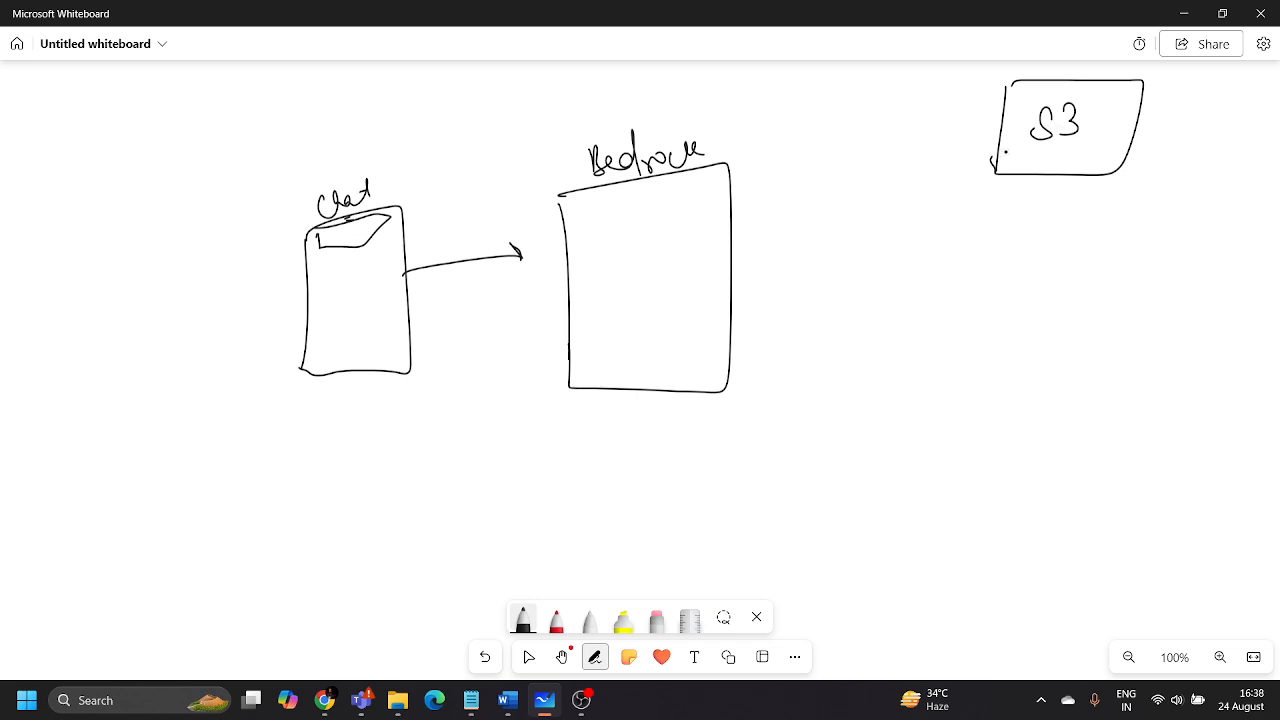
{"action": "mouse_move", "coordinate": [1003, 150]}
{"action": "left_mouse_down"}
{"action": "mouse_move", "coordinate": [766, 240]}
{"action": "mouse_move", "coordinate": [734, 267]}
{"action": "mouse_move", "coordinate": [747, 271]}
{"action": "left_mouse_up"}
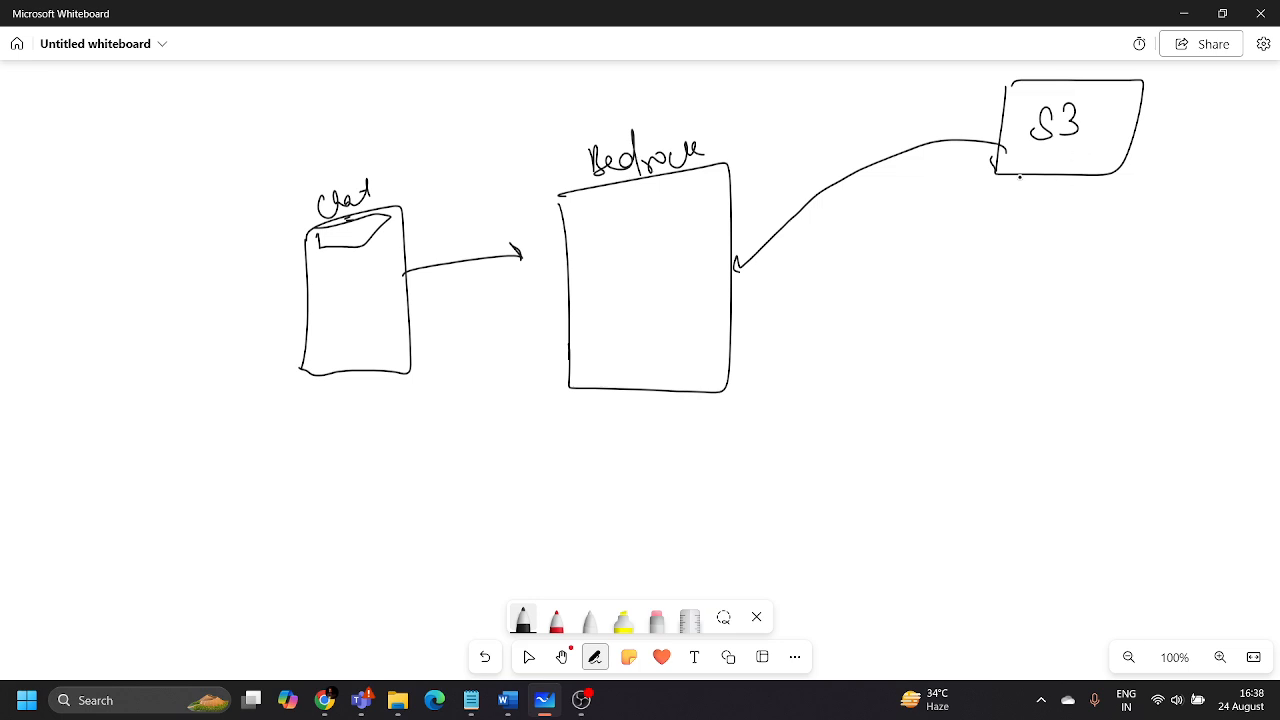
Attach a small box beneath S3 and draw a narrow document shape filled with text-like lines over it
{"action": "left_click_drag", "start_coordinate": [1021, 178], "coordinate": [1075, 222]}
{"action": "mouse_move", "coordinate": [1094, 178]}
{"action": "left_mouse_down"}
{"action": "mouse_move", "coordinate": [1092, 222]}
{"action": "mouse_move", "coordinate": [1062, 225]}
{"action": "mouse_move", "coordinate": [1052, 286]}
{"action": "left_mouse_up"}
{"action": "left_click_drag", "start_coordinate": [1046, 205], "coordinate": [1080, 282]}
{"action": "left_click_drag", "start_coordinate": [1056, 232], "coordinate": [1068, 231]}
{"action": "left_click_drag", "start_coordinate": [1056, 243], "coordinate": [1070, 254]}
{"action": "left_click_drag", "start_coordinate": [1056, 269], "coordinate": [1070, 268]}
{"action": "left_click_drag", "start_coordinate": [1055, 220], "coordinate": [1061, 230]}
{"action": "left_click_drag", "start_coordinate": [1060, 277], "coordinate": [1059, 210]}
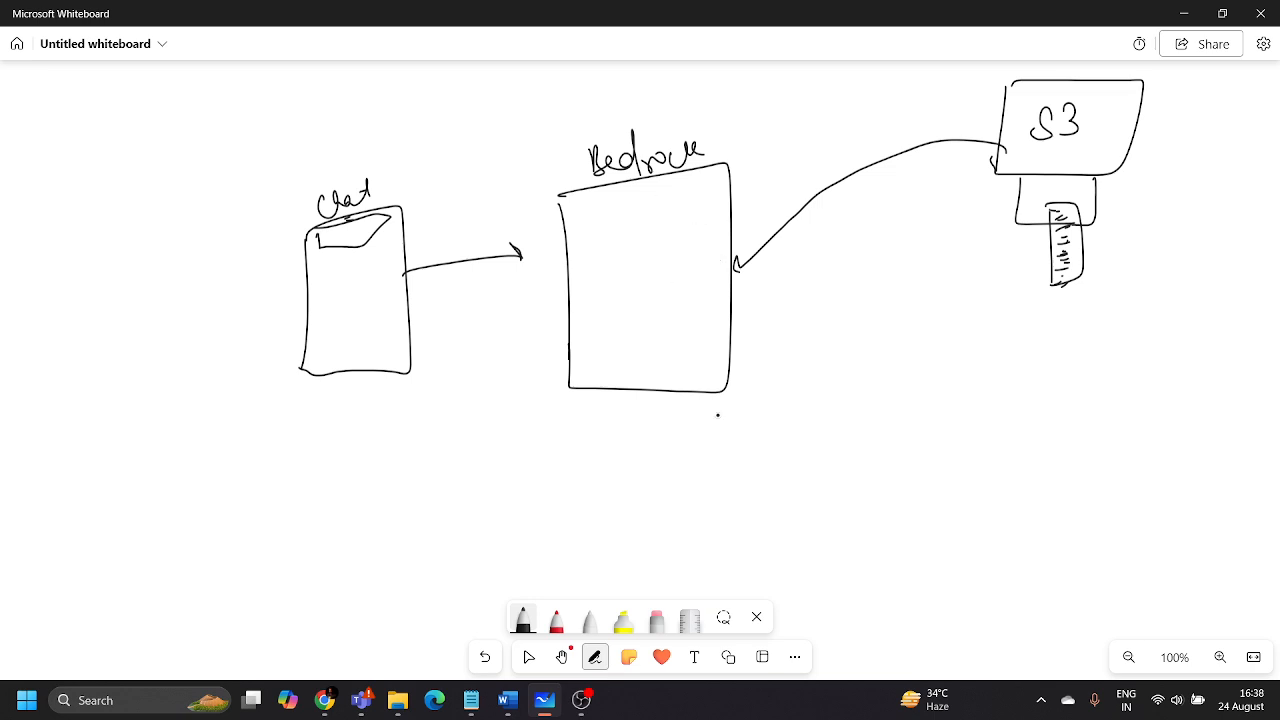
Draw a double arrow from Bedrock to a new box below it, and a wavy arrow from beneath S3 to that box
{"action": "left_click_drag", "start_coordinate": [679, 381], "coordinate": [703, 426]}
{"action": "left_click_drag", "start_coordinate": [701, 376], "coordinate": [720, 452]}
{"action": "left_click_drag", "start_coordinate": [726, 456], "coordinate": [735, 535]}
{"action": "left_click_drag", "start_coordinate": [725, 438], "coordinate": [733, 536]}
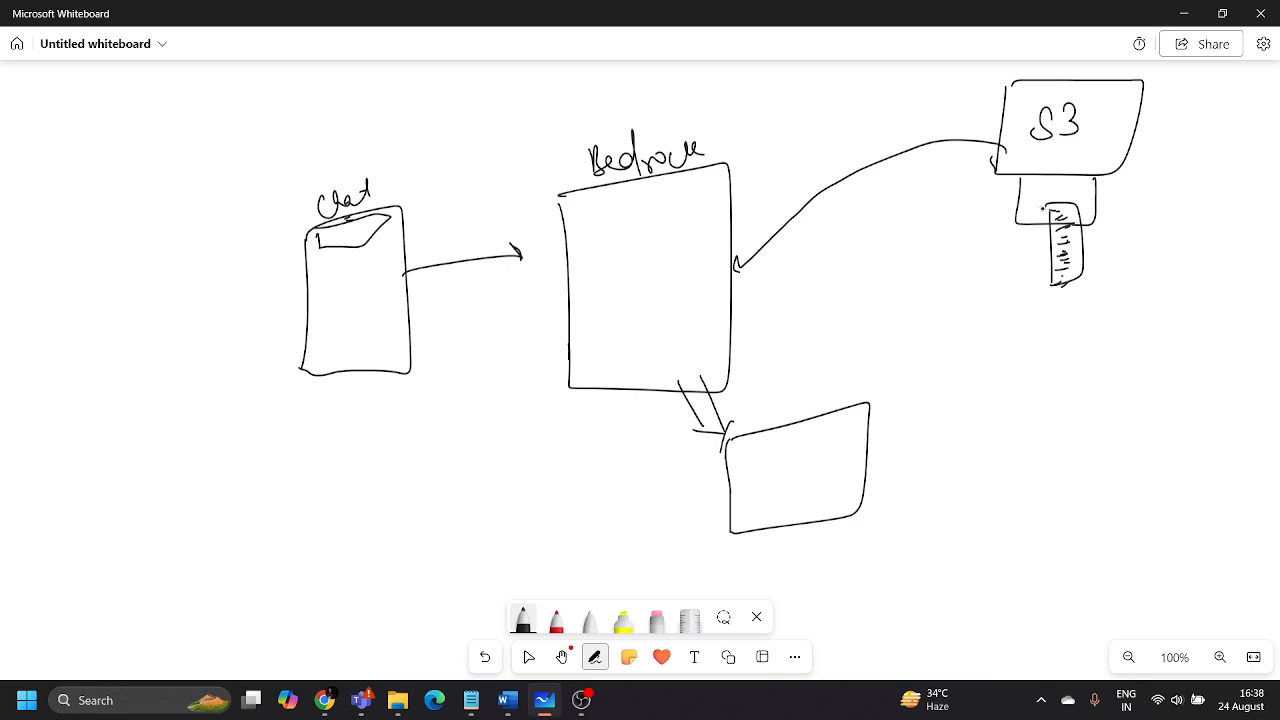
{"action": "mouse_move", "coordinate": [1037, 200]}
{"action": "left_mouse_down"}
{"action": "mouse_move", "coordinate": [1032, 176]}
{"action": "mouse_move", "coordinate": [850, 364]}
{"action": "mouse_move", "coordinate": [860, 407]}
{"action": "left_mouse_up"}
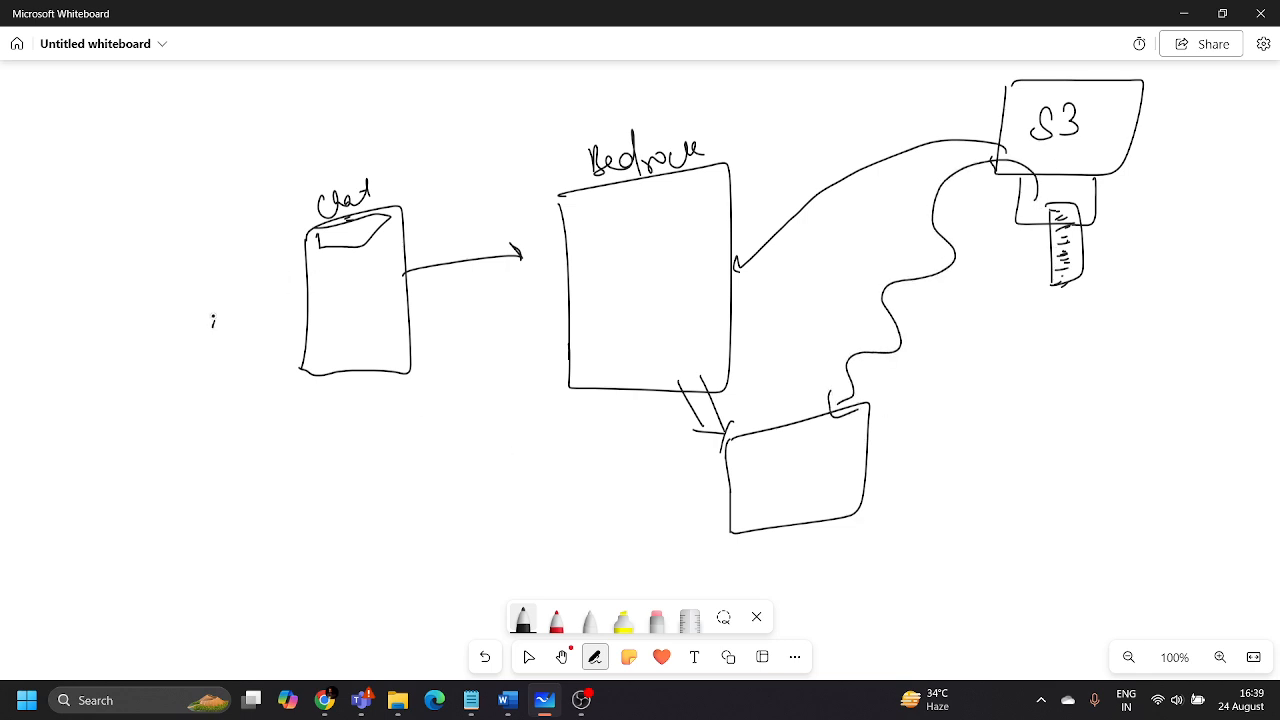
Draw a stick figure beside the Chat box with an arrow pointing from the figure to the box
{"action": "left_click_drag", "start_coordinate": [210, 318], "coordinate": [212, 320]}
{"action": "mouse_move", "coordinate": [214, 360]}
{"action": "left_mouse_down"}
{"action": "mouse_move", "coordinate": [210, 392]}
{"action": "mouse_move", "coordinate": [238, 385]}
{"action": "left_mouse_up"}
{"action": "left_click_drag", "start_coordinate": [195, 435], "coordinate": [226, 422]}
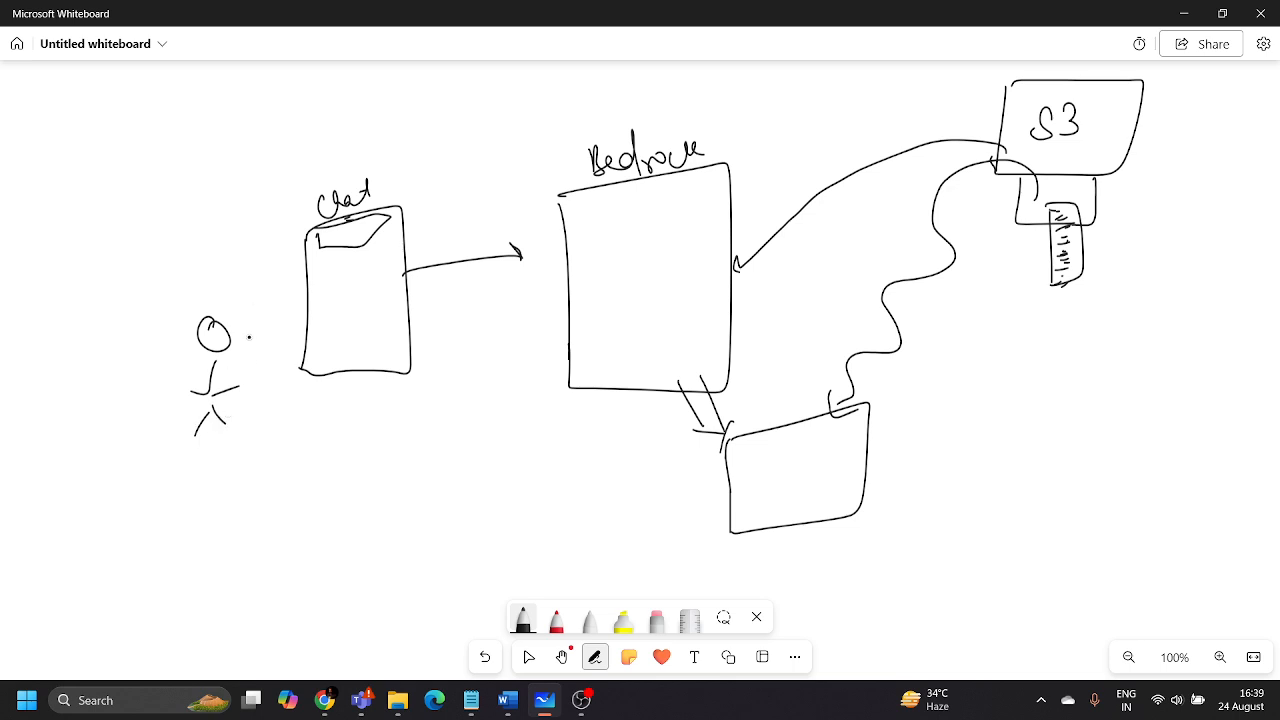
{"action": "left_click_drag", "start_coordinate": [244, 350], "coordinate": [303, 292]}
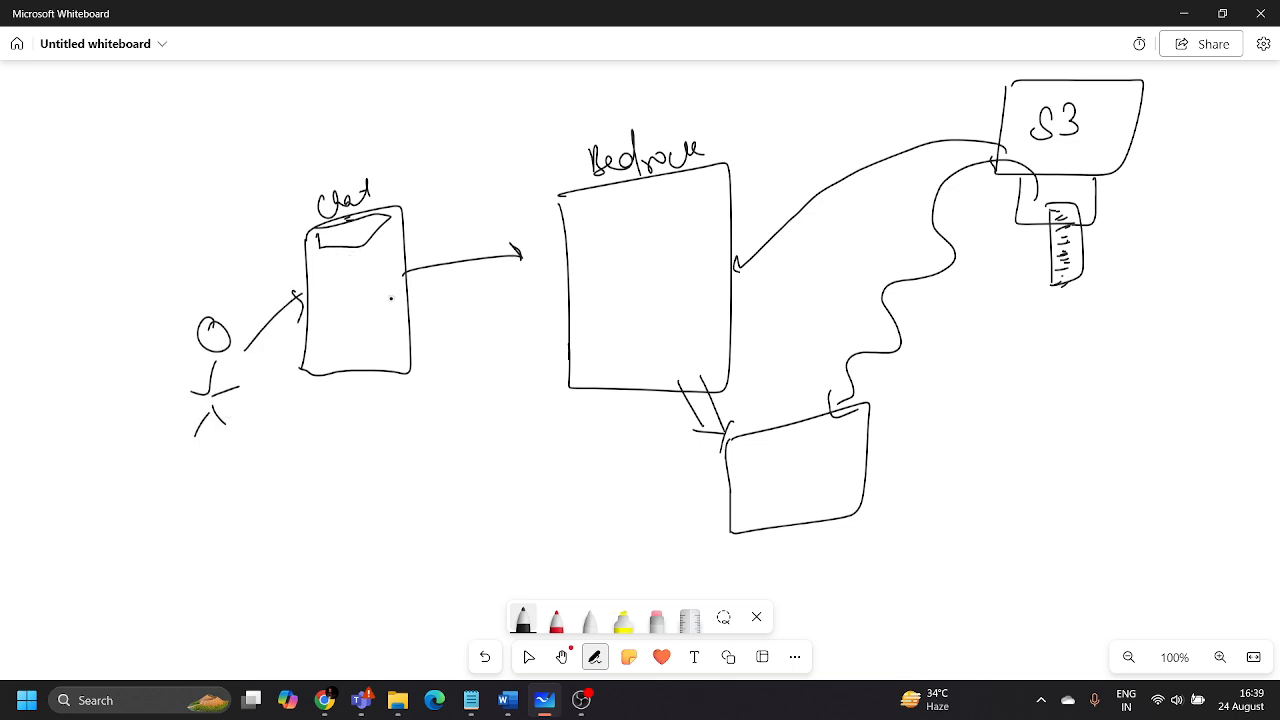
Draw a long arrow from Chat through Bedrock to the lower box, circle inside that box, and circle the document under S3 with an arrow to it
{"action": "mouse_move", "coordinate": [391, 298]}
{"action": "left_mouse_down"}
{"action": "mouse_move", "coordinate": [702, 308]}
{"action": "mouse_move", "coordinate": [767, 431]}
{"action": "mouse_move", "coordinate": [740, 505]}
{"action": "mouse_move", "coordinate": [796, 442]}
{"action": "mouse_move", "coordinate": [838, 456]}
{"action": "left_mouse_up"}
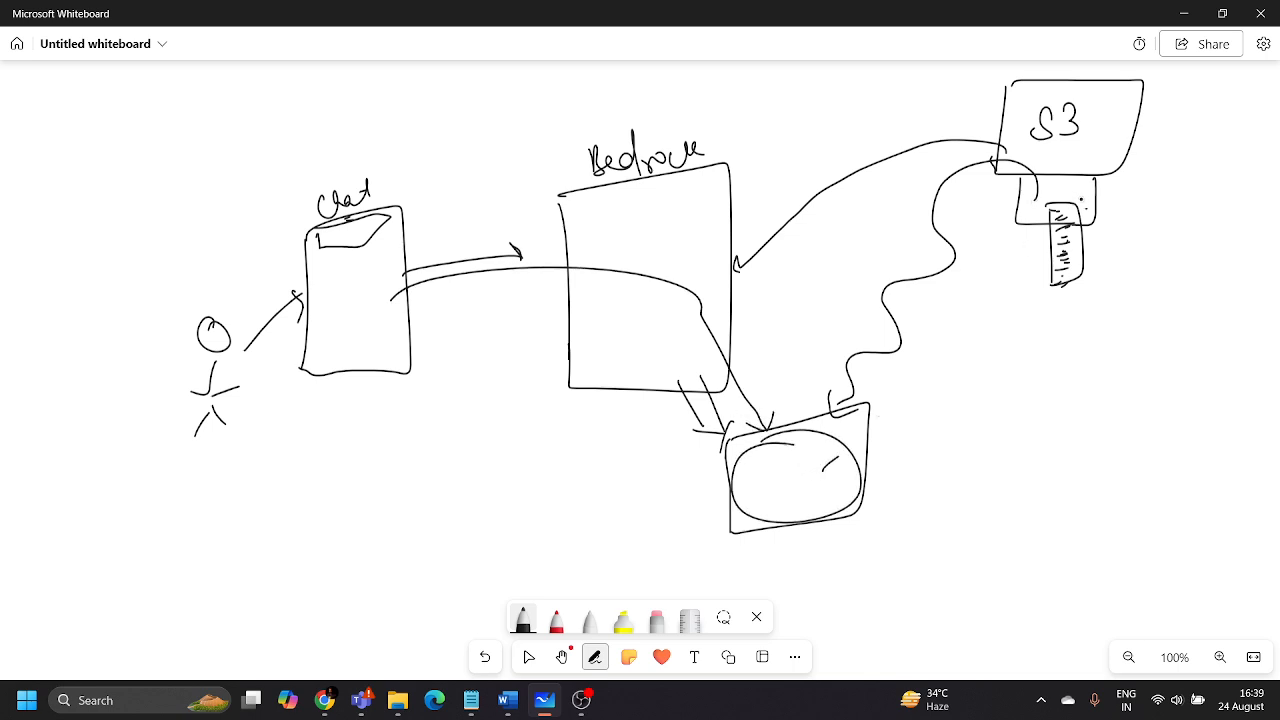
{"action": "left_click_drag", "start_coordinate": [1070, 188], "coordinate": [1060, 162]}
{"action": "mouse_move", "coordinate": [1155, 160]}
{"action": "left_mouse_down"}
{"action": "mouse_move", "coordinate": [1086, 255]}
{"action": "mouse_move", "coordinate": [1104, 270]}
{"action": "left_mouse_up"}
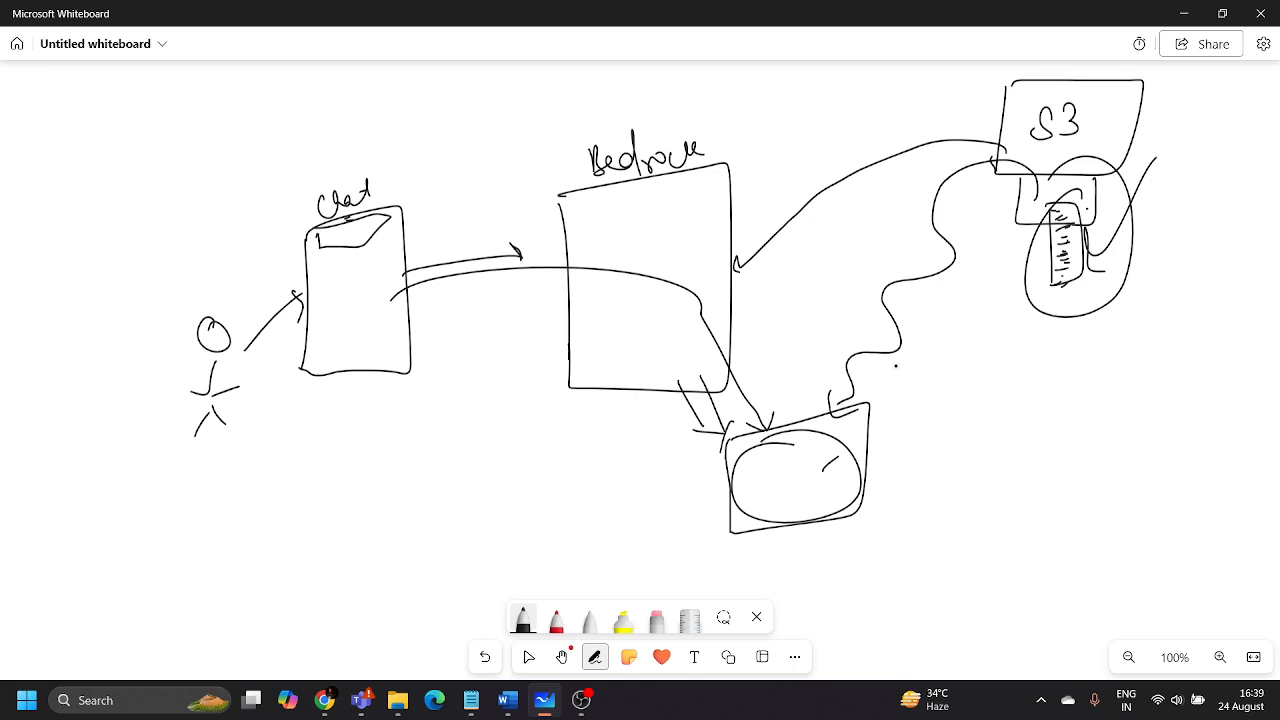
Switch to the Downloads folder in File Explorer and open the PDF amazon_aurora_faqs (1) in Chrome
{"action": "left_click", "coordinate": [325, 703]}
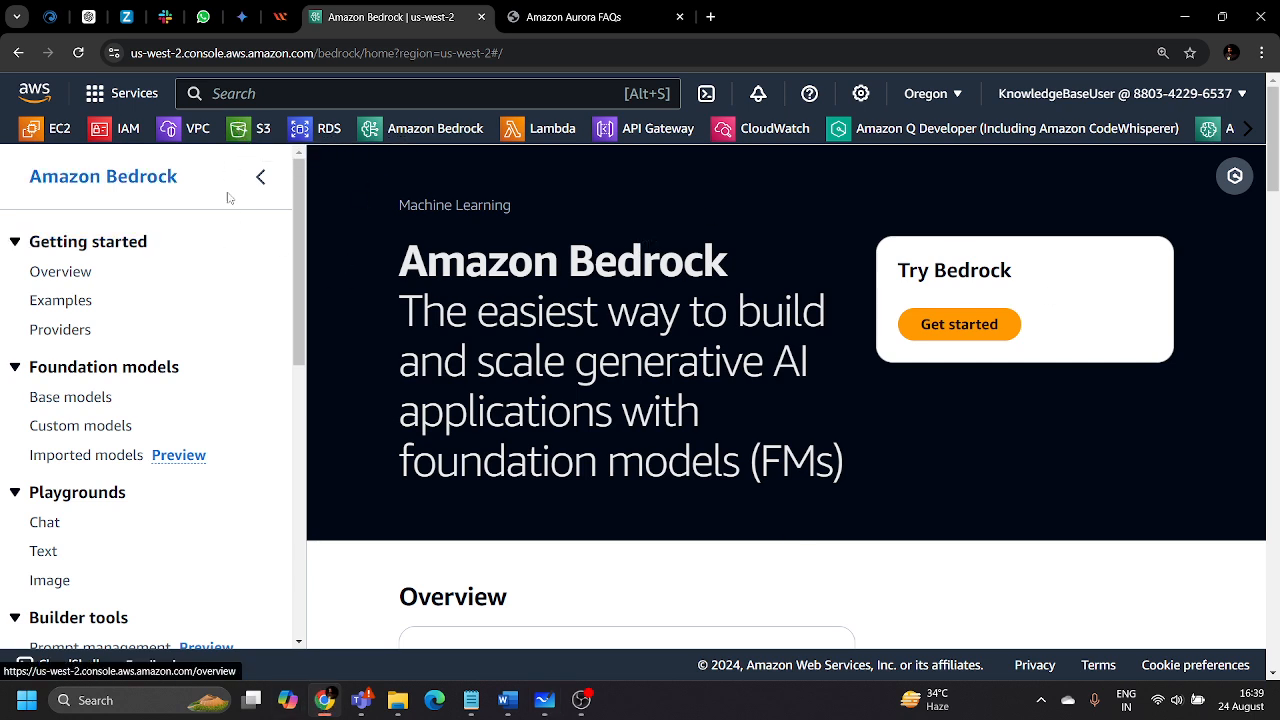
{"action": "left_click", "coordinate": [398, 705]}
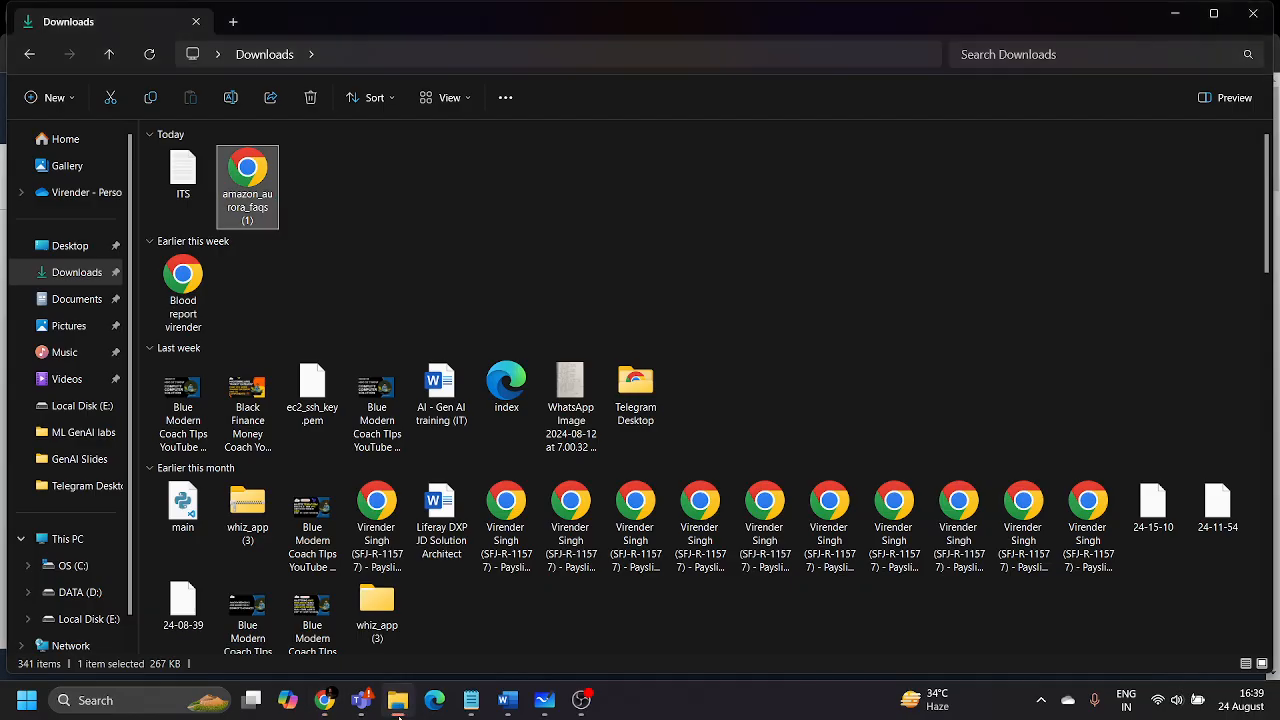
{"action": "double_click", "coordinate": [243, 182]}
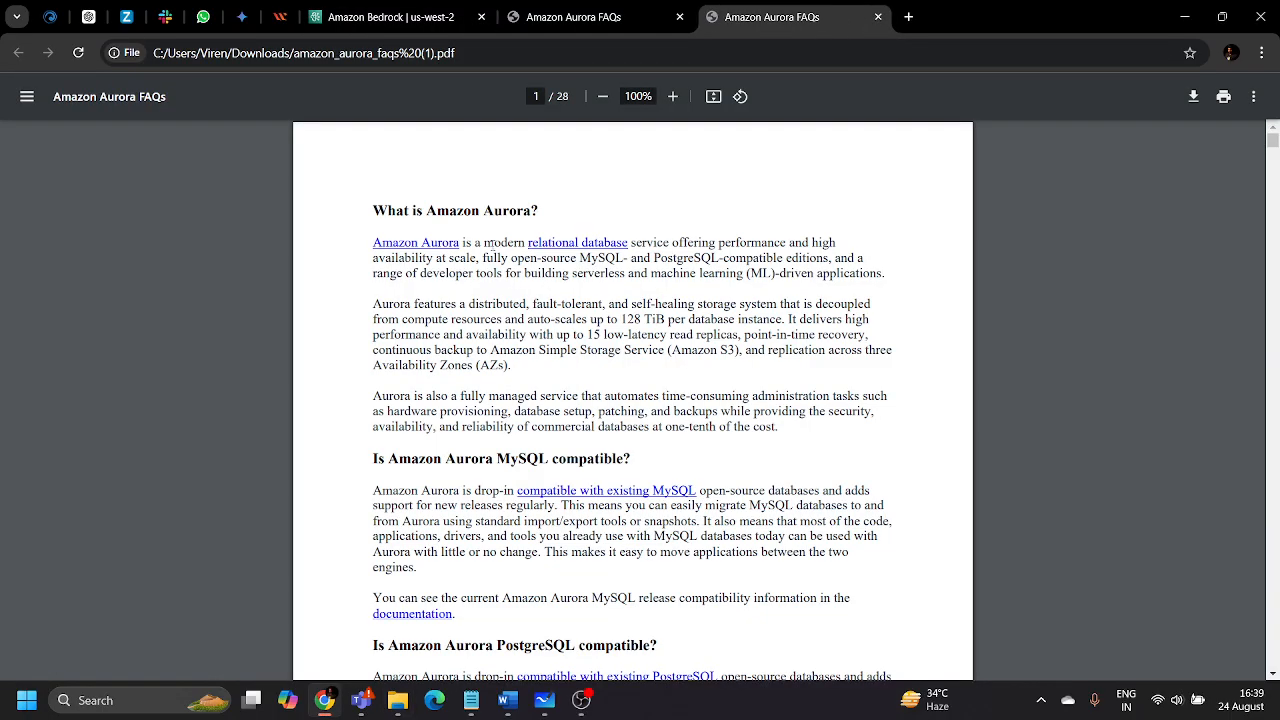
Skim the questions and answers on the first pages of the Amazon Aurora FAQs PDF and close the duplicate copy
{"action": "left_click_drag", "start_coordinate": [428, 210], "coordinate": [626, 221]}
{"action": "left_click", "coordinate": [630, 222]}
{"action": "scroll", "coordinate": [889, 366], "scroll_direction": "down", "scroll_amount": 6}
{"action": "scroll", "coordinate": [889, 366], "scroll_direction": "down", "scroll_amount": 6}
{"action": "scroll", "coordinate": [752, 431], "scroll_direction": "up", "scroll_amount": 6}
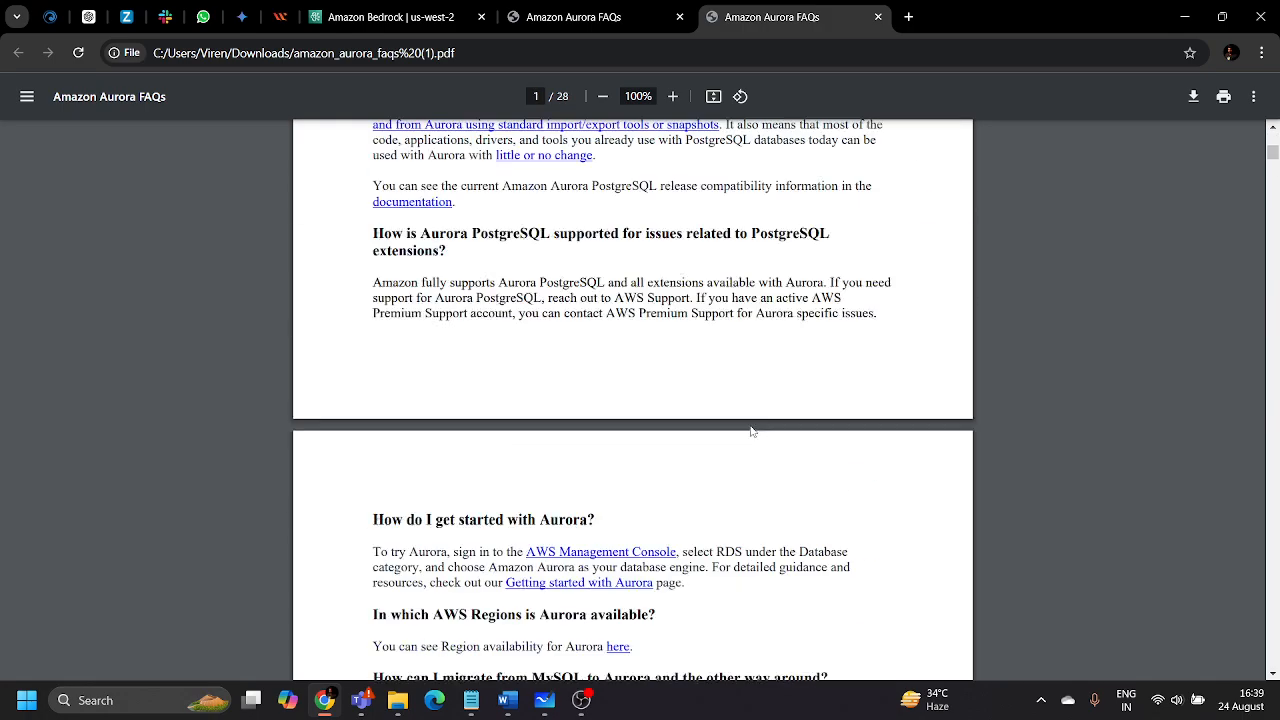
{"action": "scroll", "coordinate": [752, 431], "scroll_direction": "up", "scroll_amount": 4}
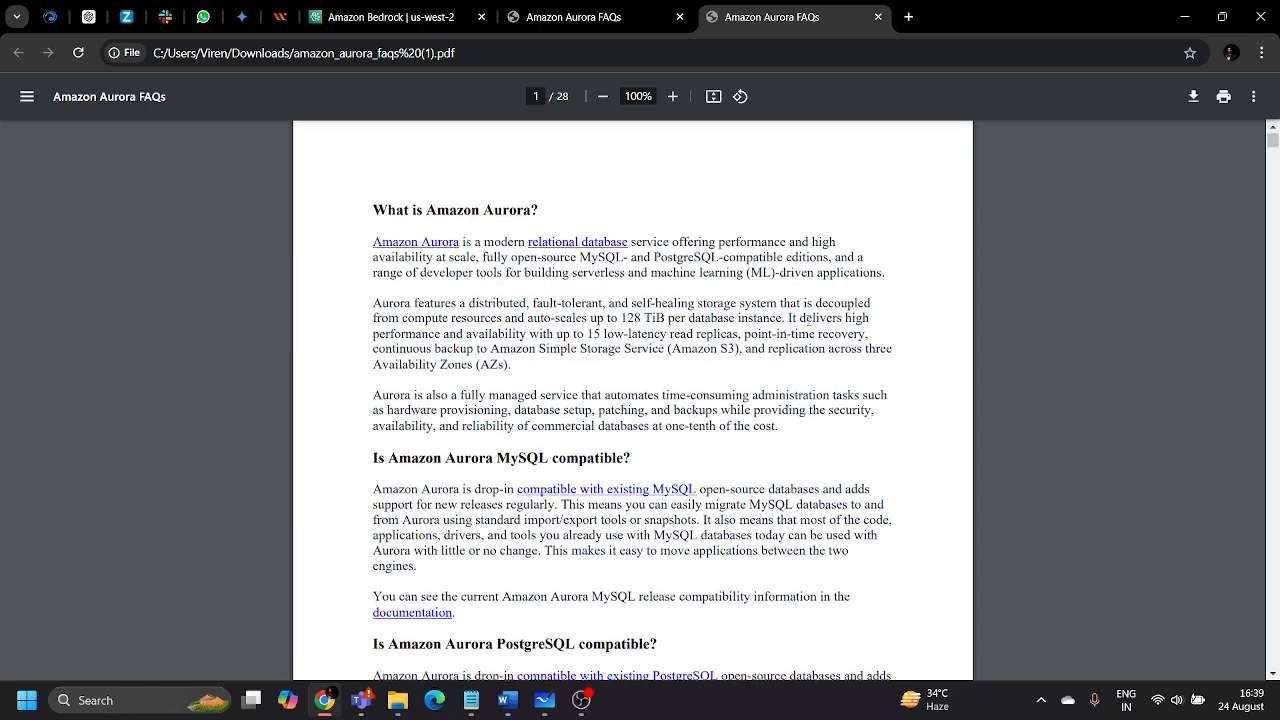
{"action": "scroll", "coordinate": [809, 318], "scroll_direction": "down", "scroll_amount": 15}
{"action": "scroll", "coordinate": [810, 352], "scroll_direction": "up", "scroll_amount": 9}
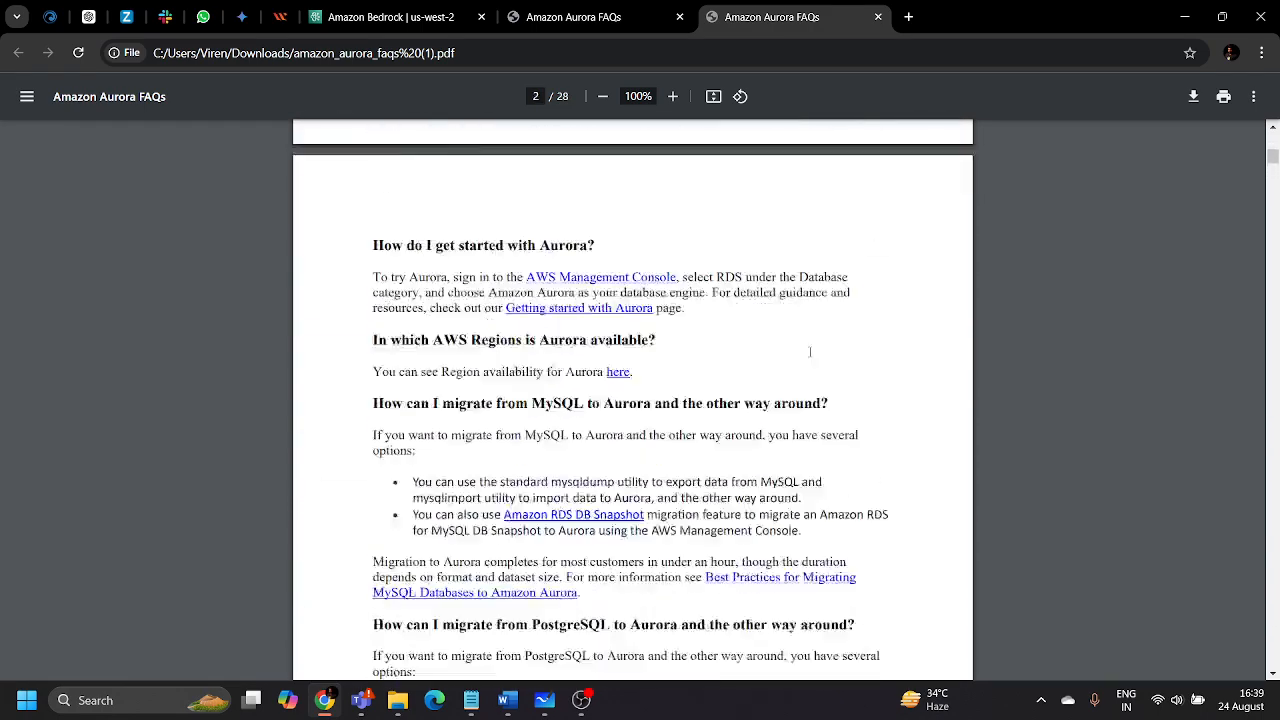
{"action": "scroll", "coordinate": [810, 352], "scroll_direction": "up", "scroll_amount": 10}
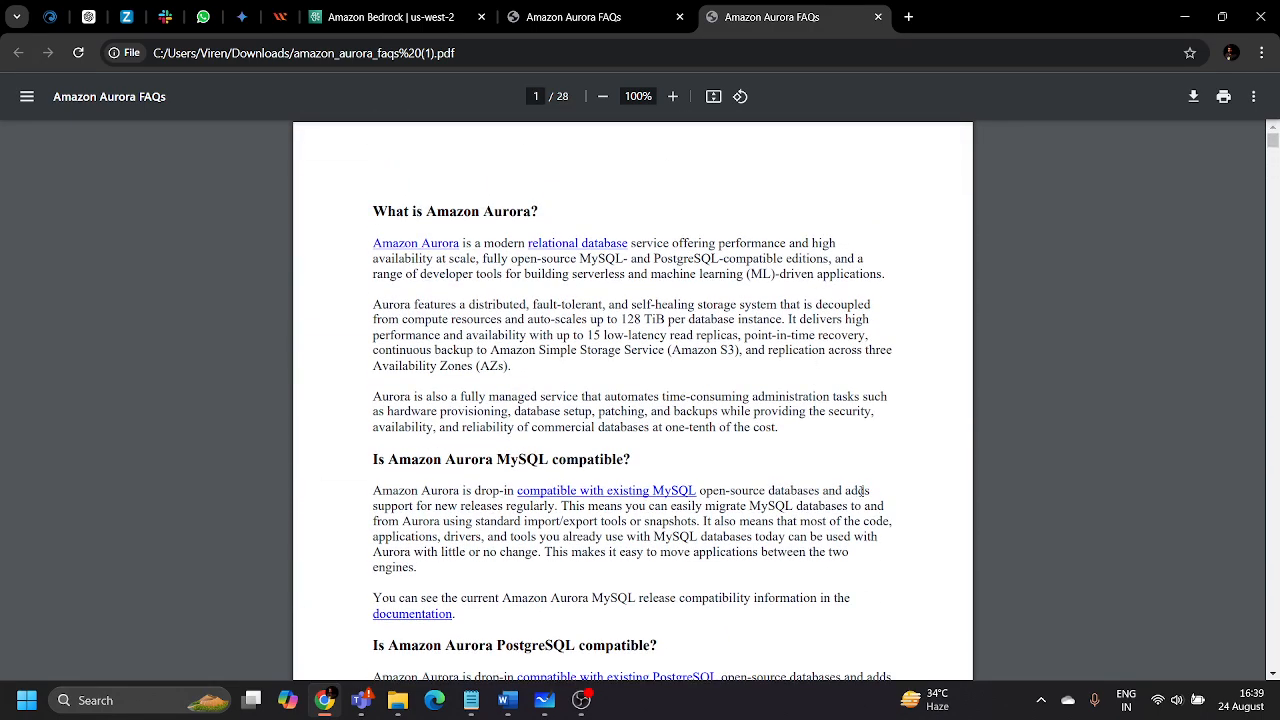
{"action": "scroll", "coordinate": [812, 362], "scroll_direction": "down", "scroll_amount": 4}
{"action": "scroll", "coordinate": [825, 460], "scroll_direction": "up", "scroll_amount": 5}
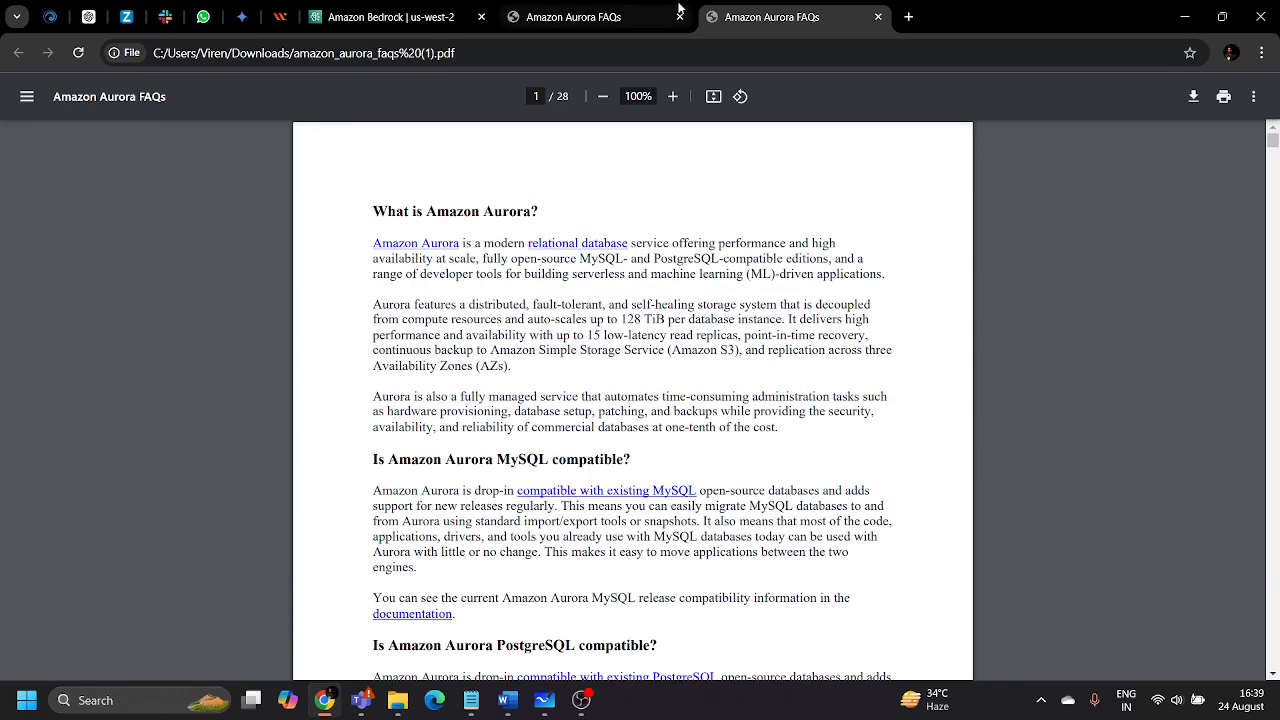
{"action": "left_click", "coordinate": [878, 20]}
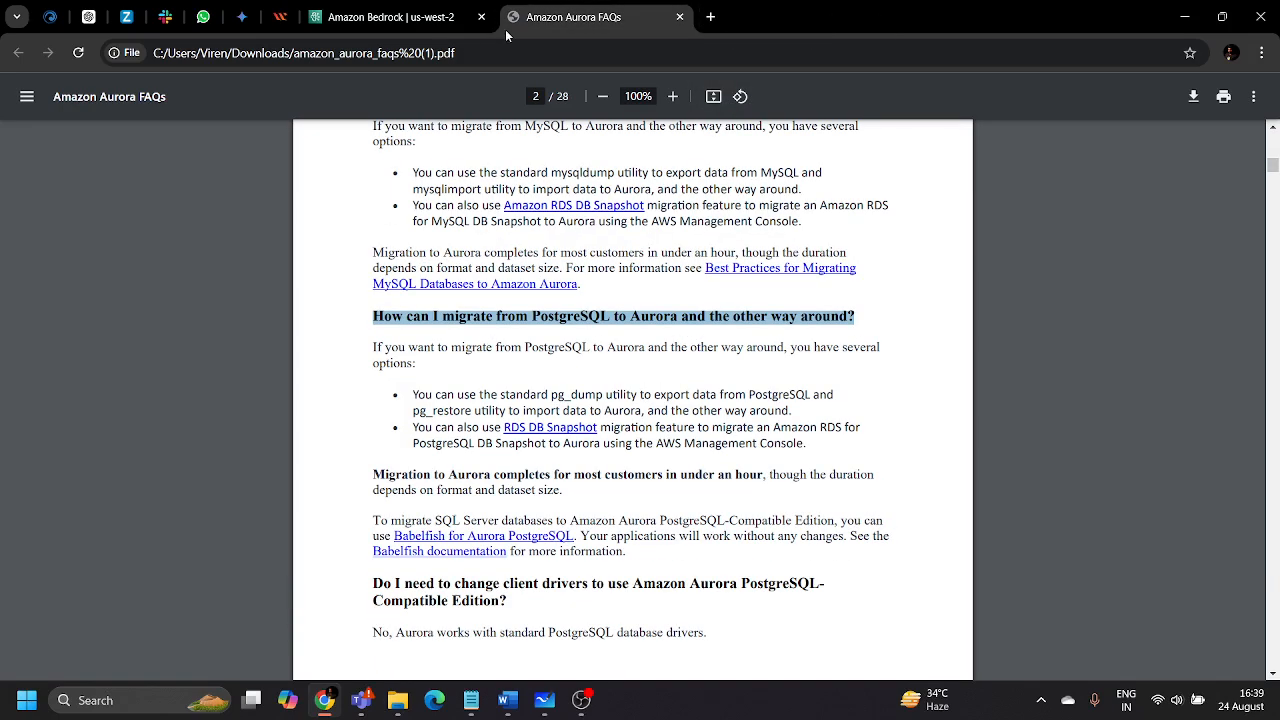
Switch from the Aurora FAQs PDF to the AWS console and open the S3 general purpose buckets list
{"action": "left_click", "coordinate": [384, 8]}
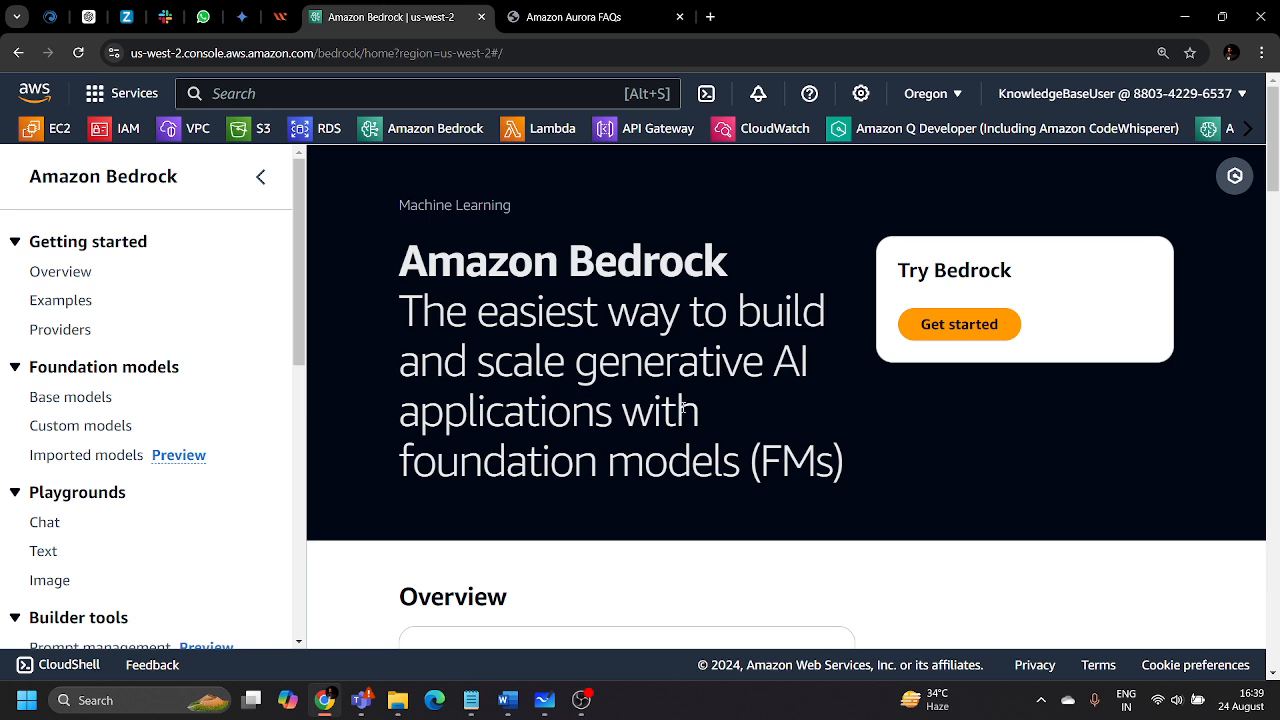
{"action": "left_click", "coordinate": [258, 130]}
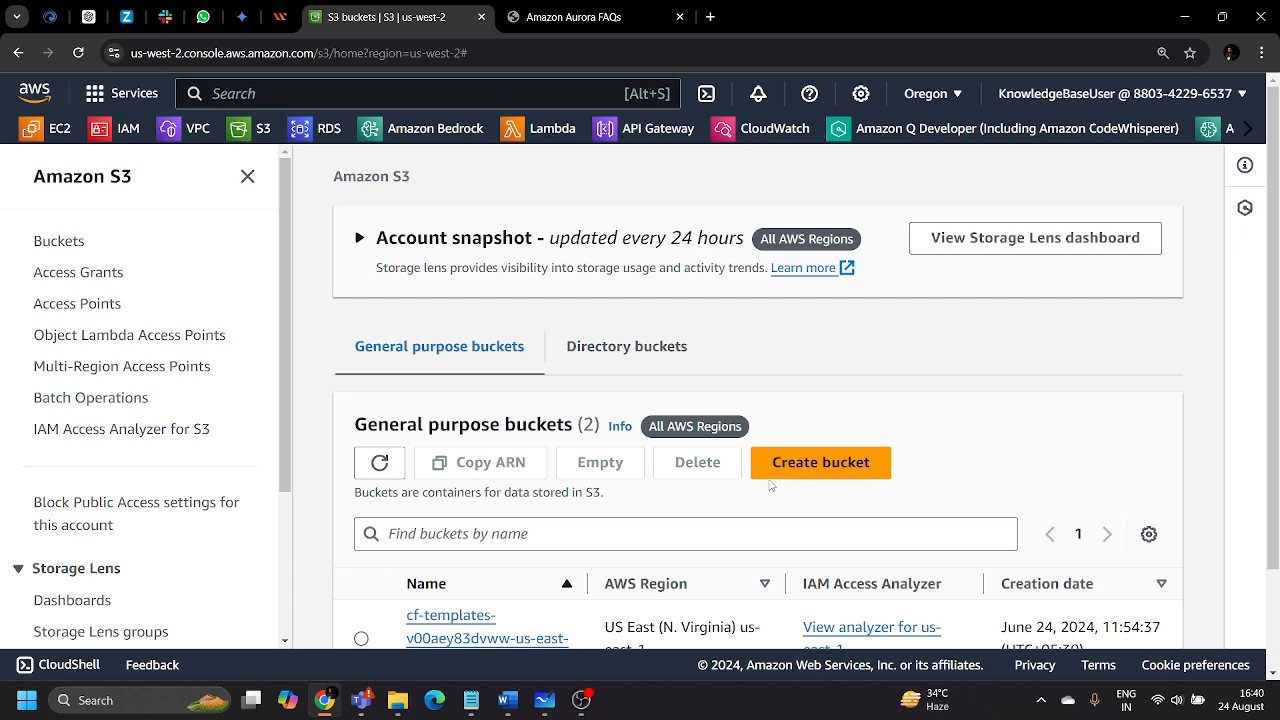
{"action": "scroll", "coordinate": [770, 430], "scroll_direction": "down", "scroll_amount": 2}
{"action": "scroll", "coordinate": [700, 400], "scroll_direction": "up", "scroll_amount": 2}
Start creating an S3 bucket and review its bucket type, bucket name and Object Ownership settings, briefly referring to the Aurora FAQs PDF
{"action": "left_click", "coordinate": [806, 466]}
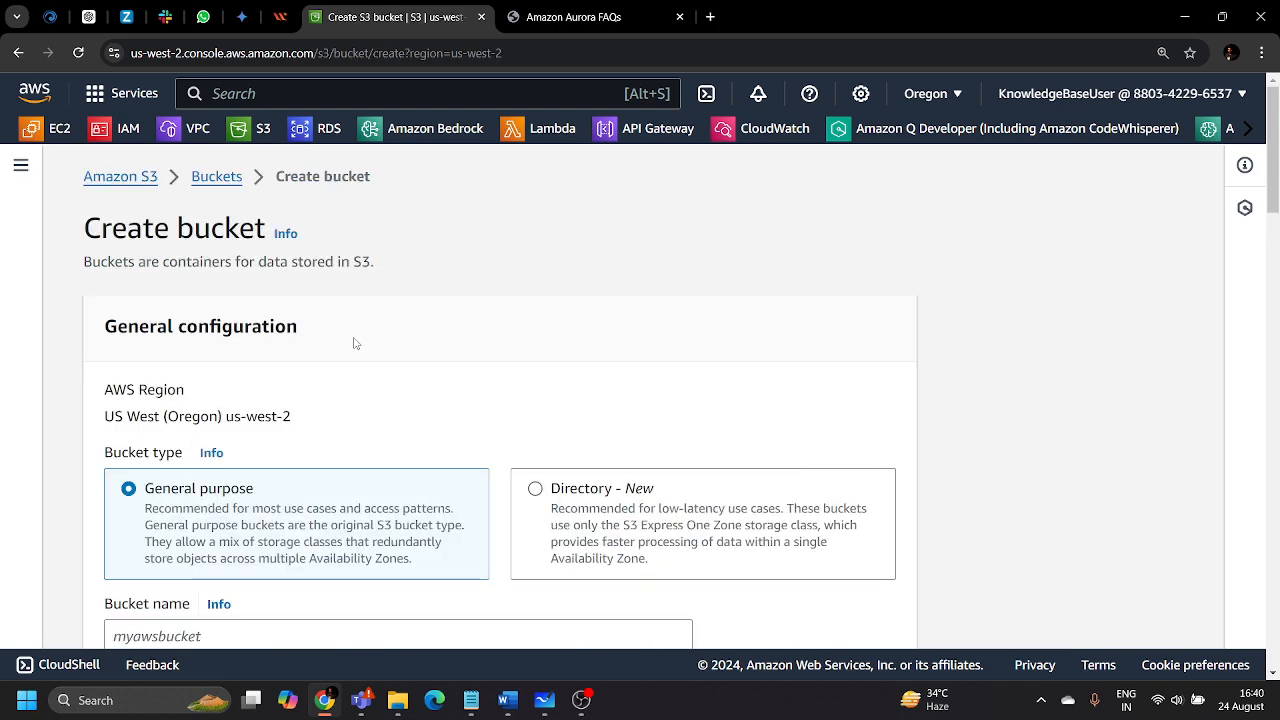
{"action": "scroll", "coordinate": [354, 346], "scroll_direction": "down", "scroll_amount": 3}
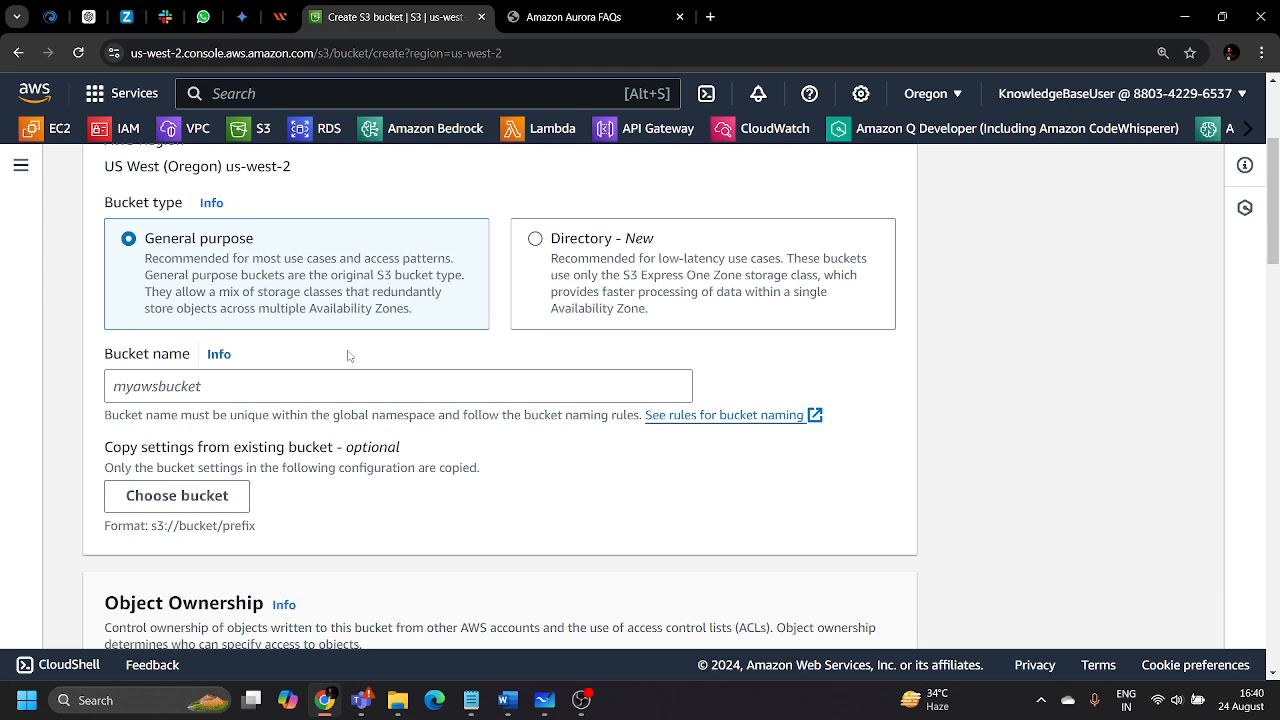
{"action": "left_click", "coordinate": [573, 17]}
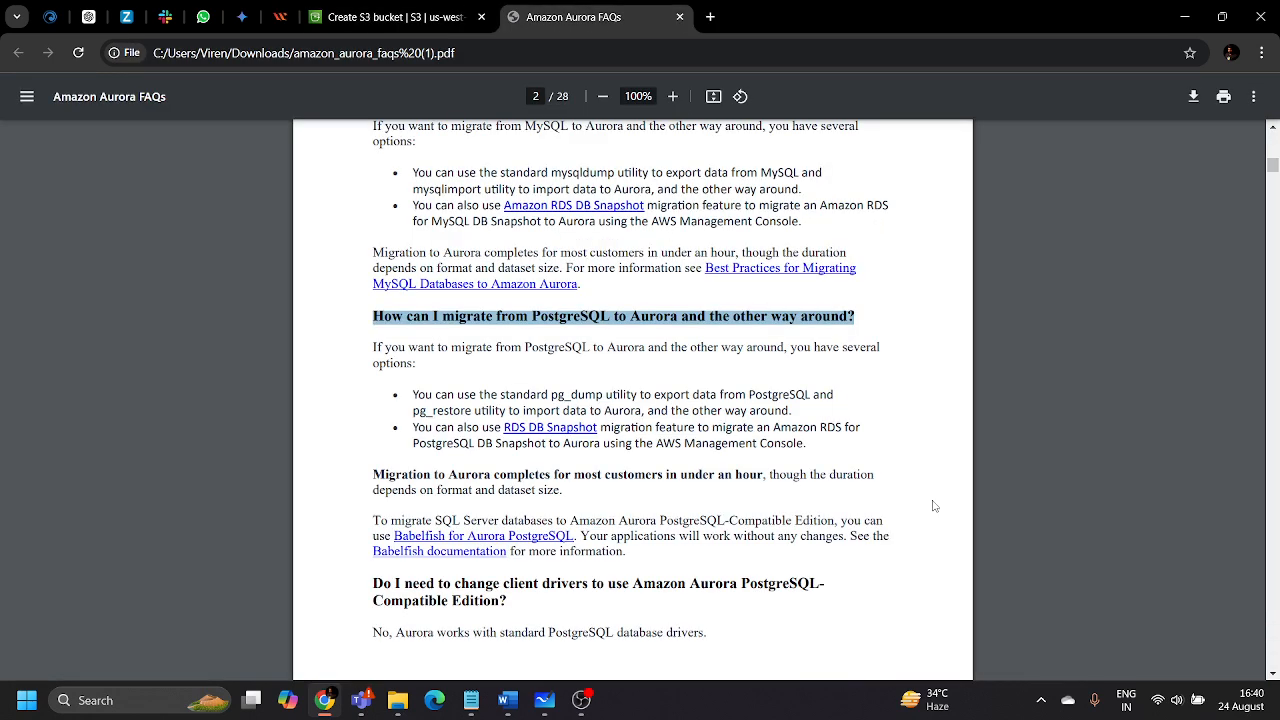
{"action": "left_click", "coordinate": [395, 17]}
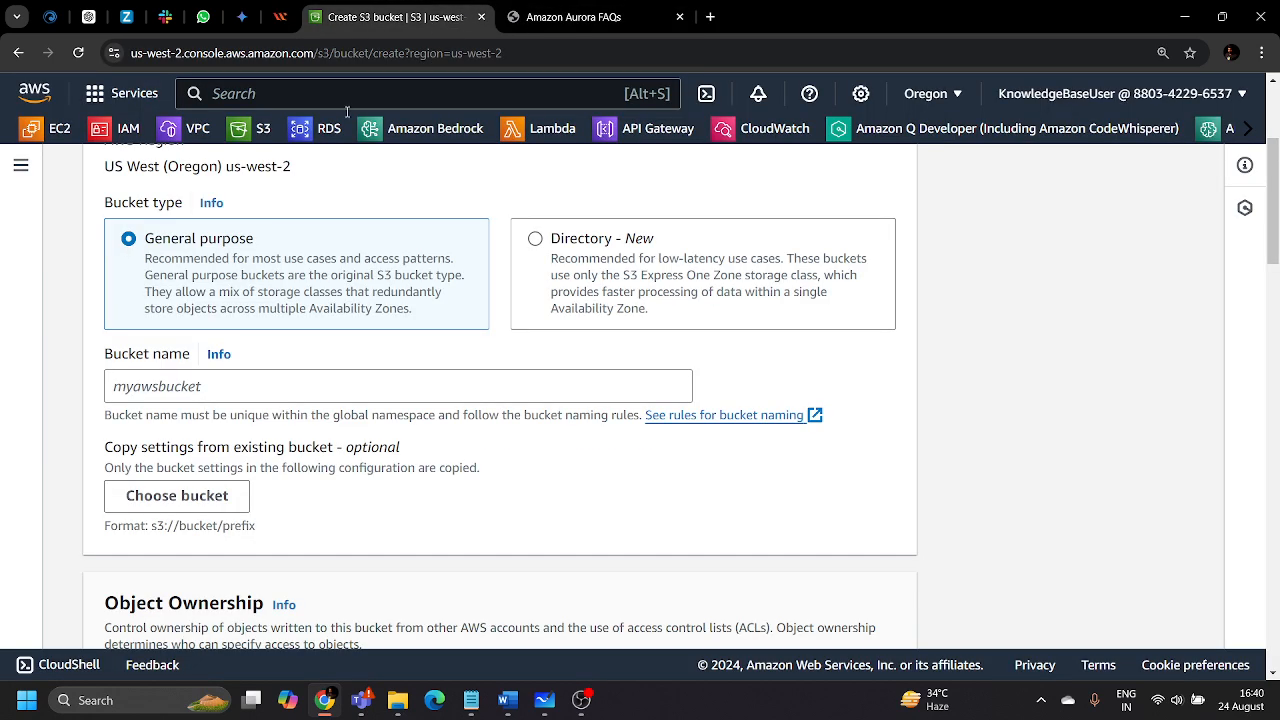
{"action": "scroll", "coordinate": [470, 332], "scroll_direction": "up", "scroll_amount": 2}
{"action": "scroll", "coordinate": [400, 318], "scroll_direction": "down", "scroll_amount": 4}
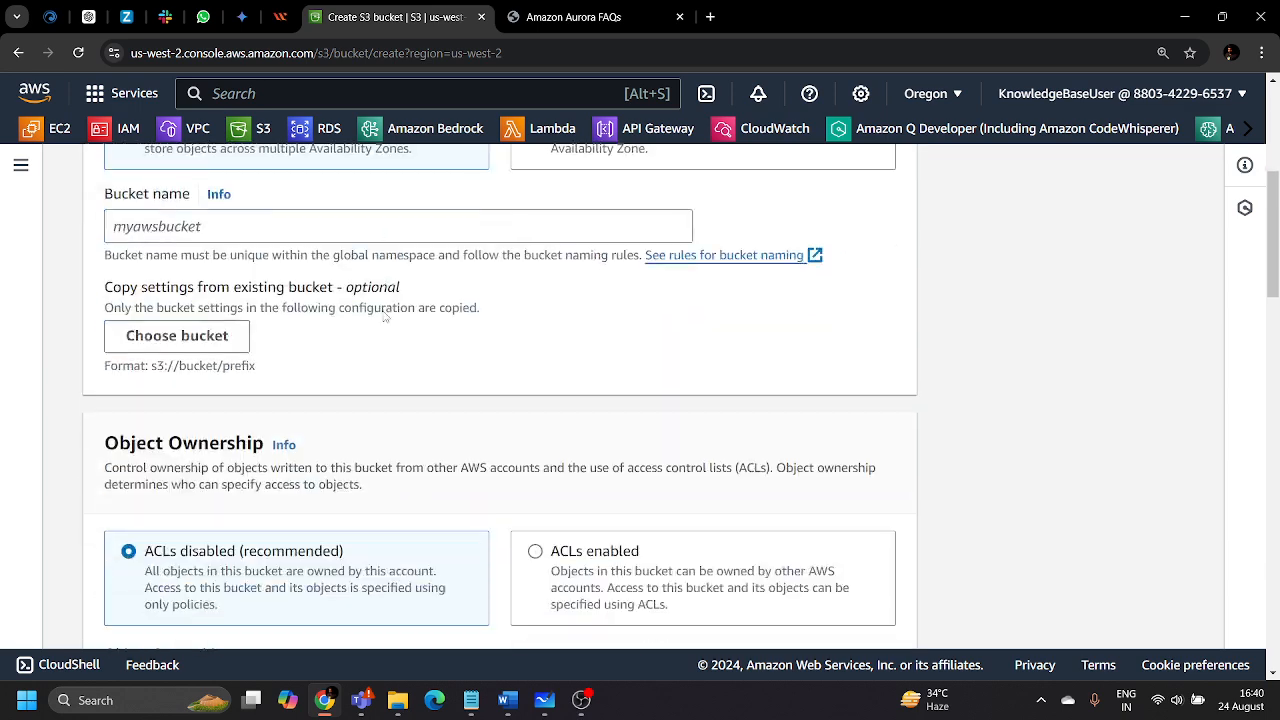
{"action": "left_click", "coordinate": [220, 219]}
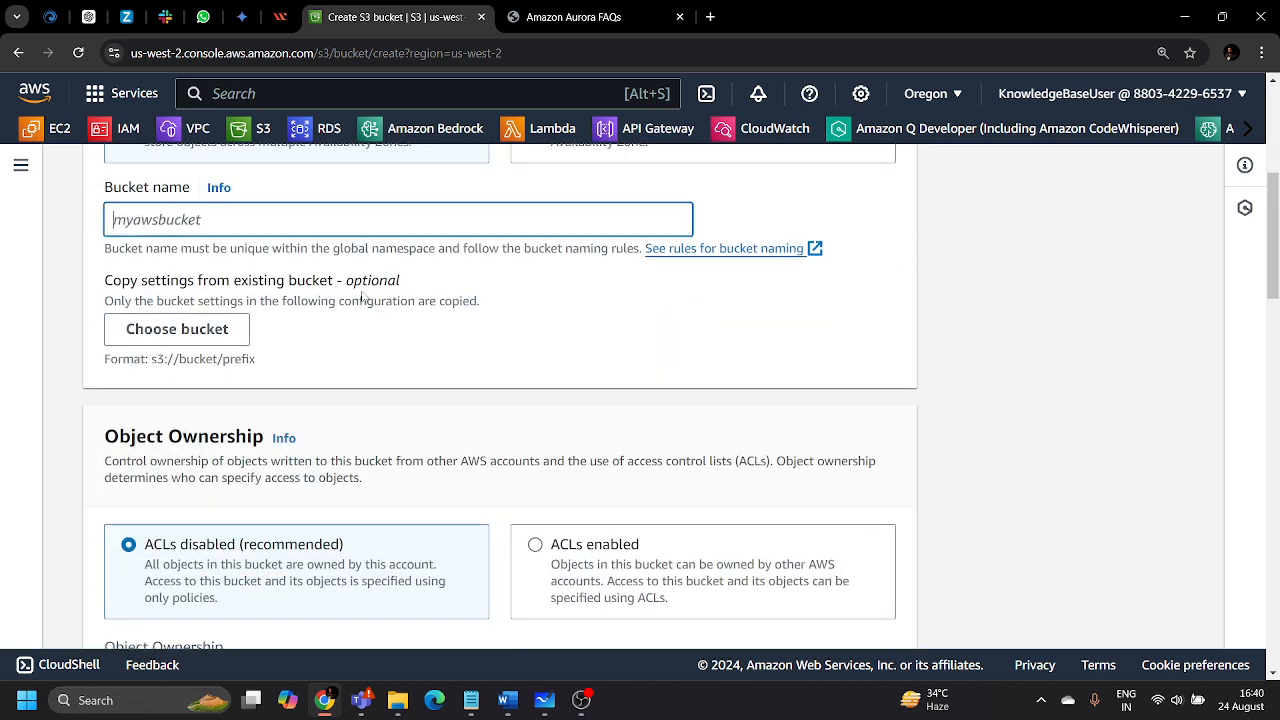
{"action": "scroll", "coordinate": [364, 296], "scroll_direction": "down", "scroll_amount": 3}
{"action": "scroll", "coordinate": [366, 322], "scroll_direction": "up", "scroll_amount": 5}
{"action": "scroll", "coordinate": [212, 413], "scroll_direction": "down", "scroll_amount": 4}
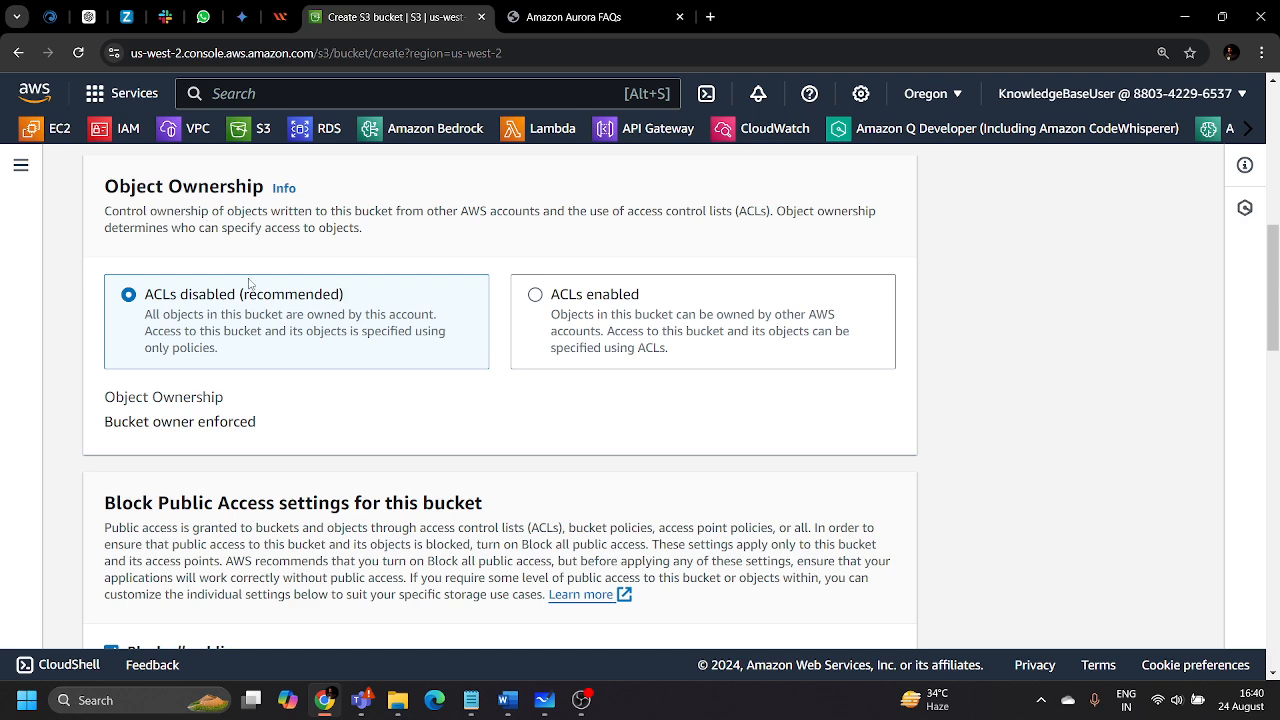
{"action": "scroll", "coordinate": [250, 287], "scroll_direction": "up", "scroll_amount": 1}
{"action": "scroll", "coordinate": [250, 287], "scroll_direction": "down", "scroll_amount": 2}
{"action": "scroll", "coordinate": [250, 289], "scroll_direction": "up", "scroll_amount": 1}
Enable ACLs for the new bucket and set its Object Ownership to Object writer
{"action": "left_click", "coordinate": [548, 295]}
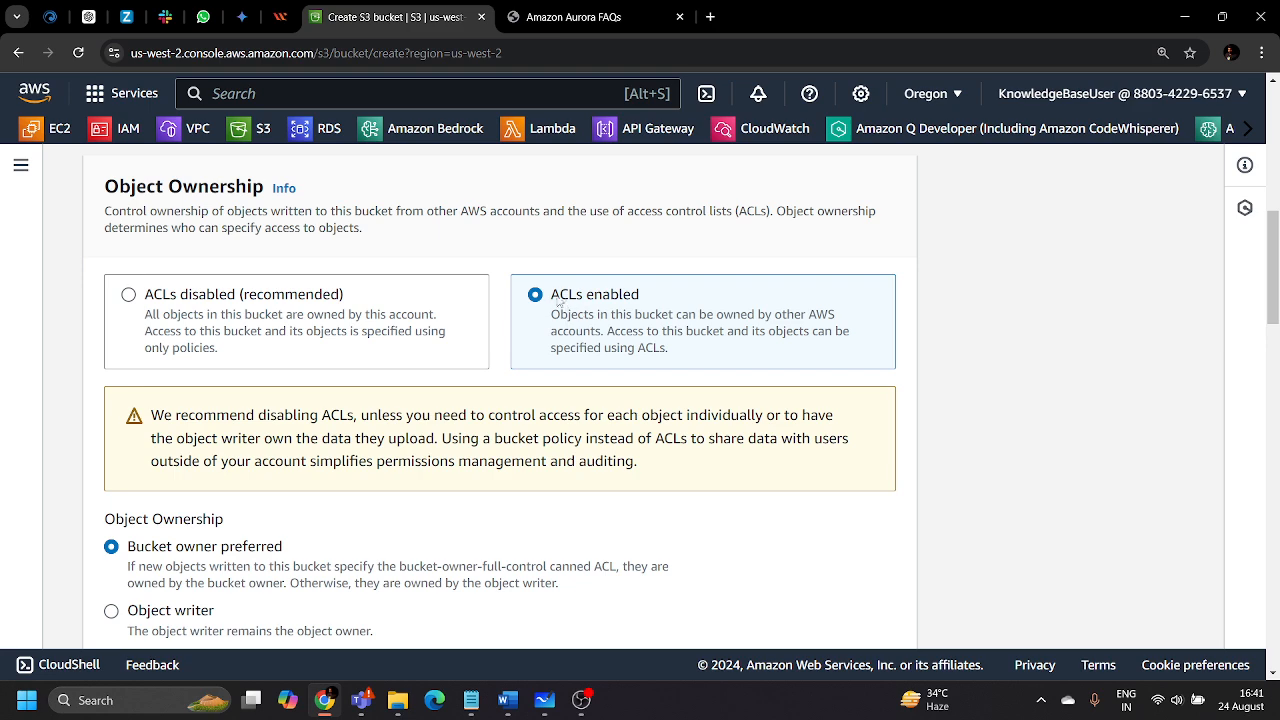
{"action": "scroll", "coordinate": [611, 333], "scroll_direction": "down", "scroll_amount": 2}
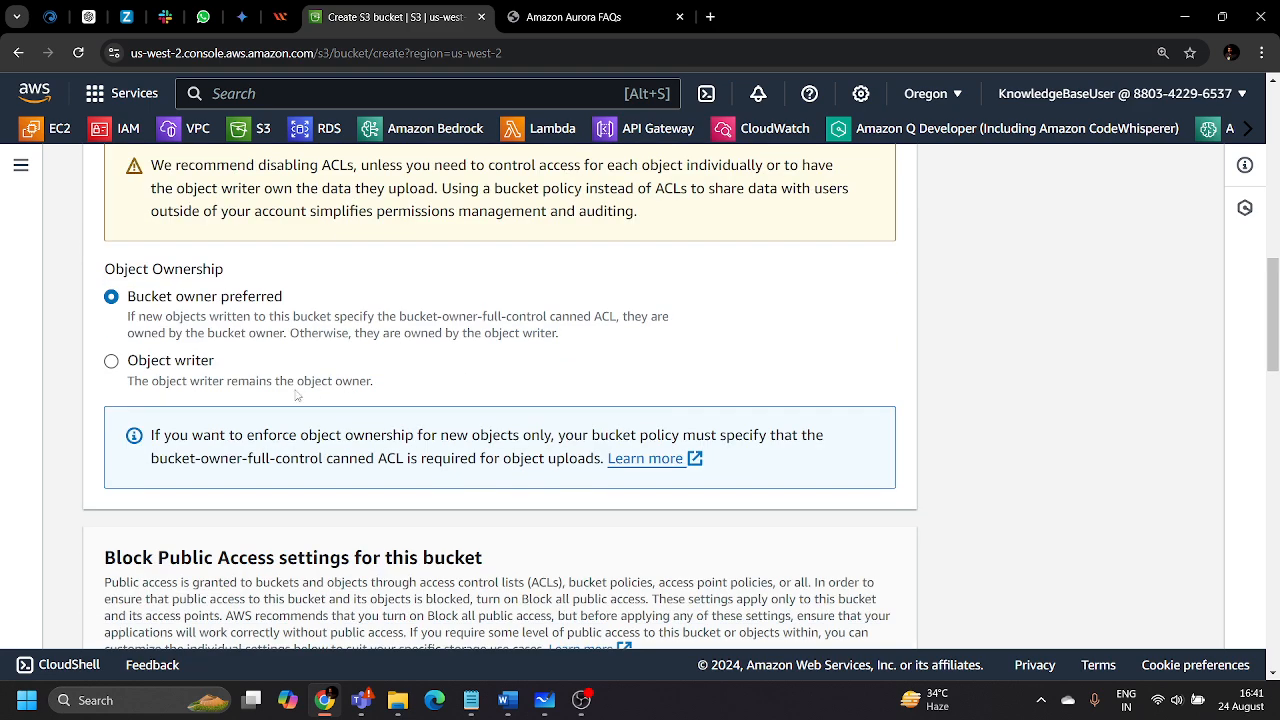
{"action": "left_click", "coordinate": [112, 362]}
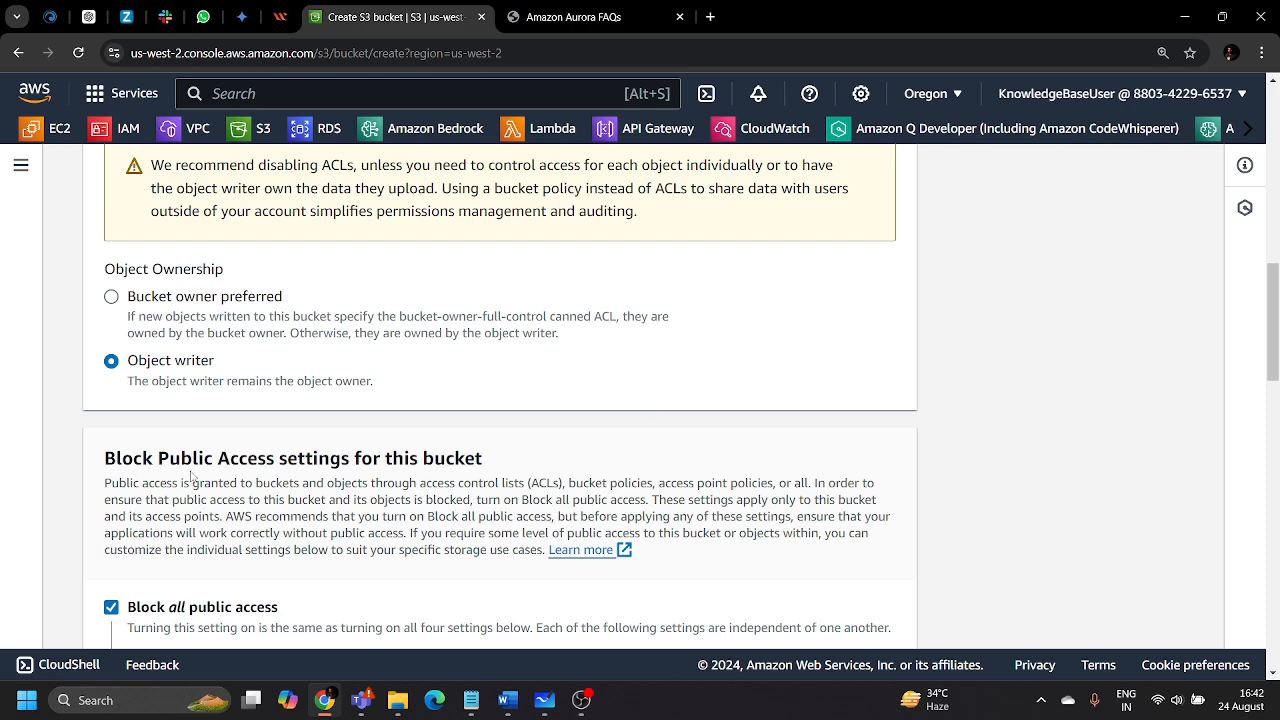
Turn off Block all public access with its acknowledgement, and cancel the bucket creation at the end of the form
{"action": "scroll", "coordinate": [194, 477], "scroll_direction": "down", "scroll_amount": 3}
{"action": "left_click", "coordinate": [118, 362]}
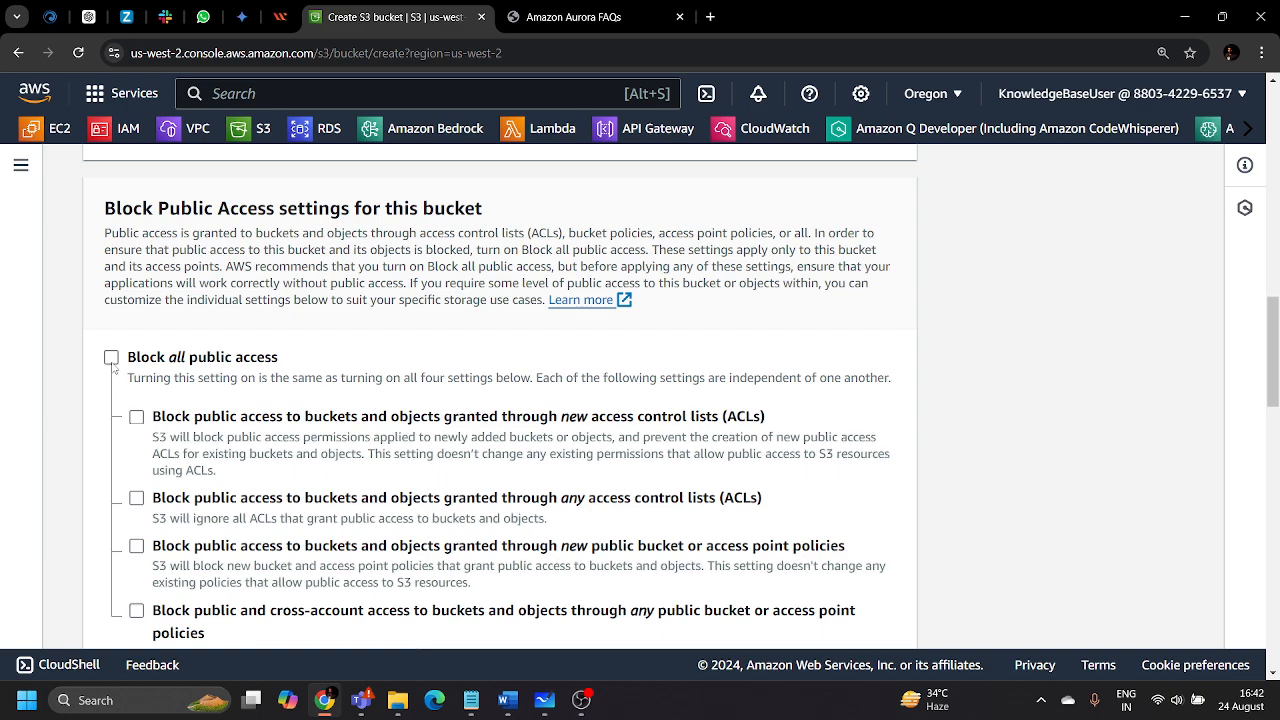
{"action": "scroll", "coordinate": [348, 335], "scroll_direction": "down", "scroll_amount": 6}
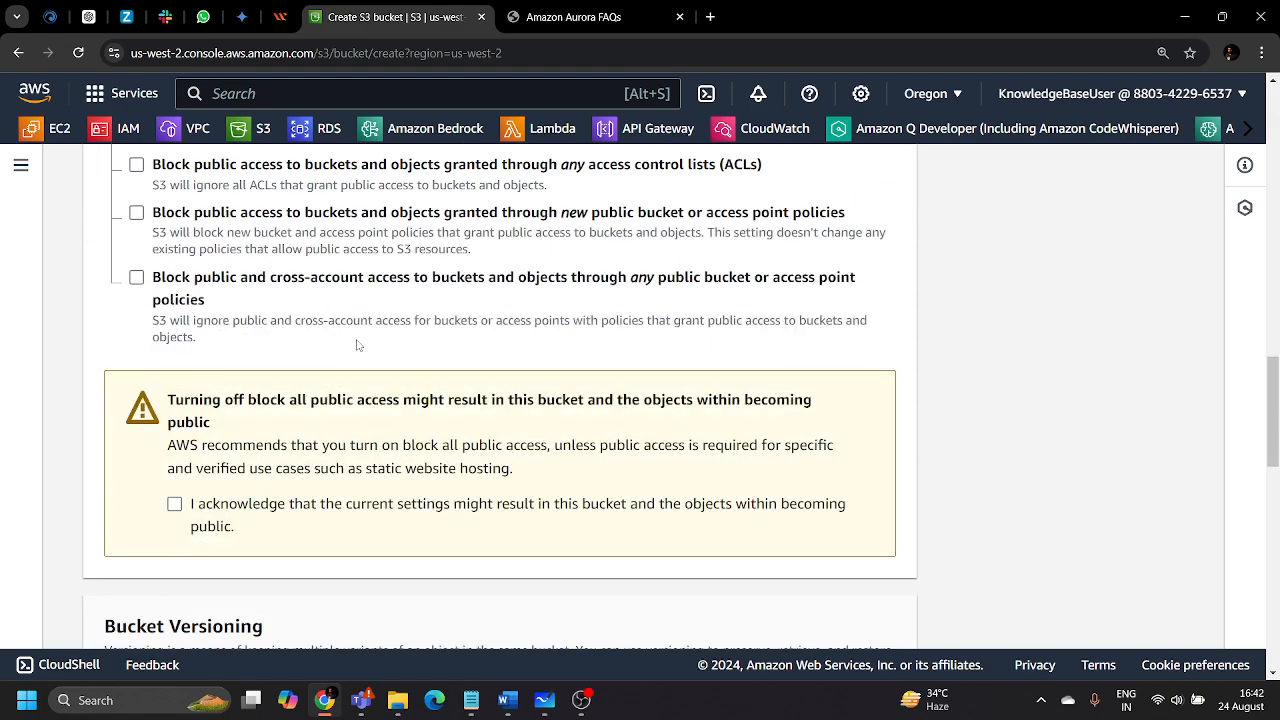
{"action": "left_click", "coordinate": [175, 255]}
{"action": "scroll", "coordinate": [175, 258], "scroll_direction": "down", "scroll_amount": 10}
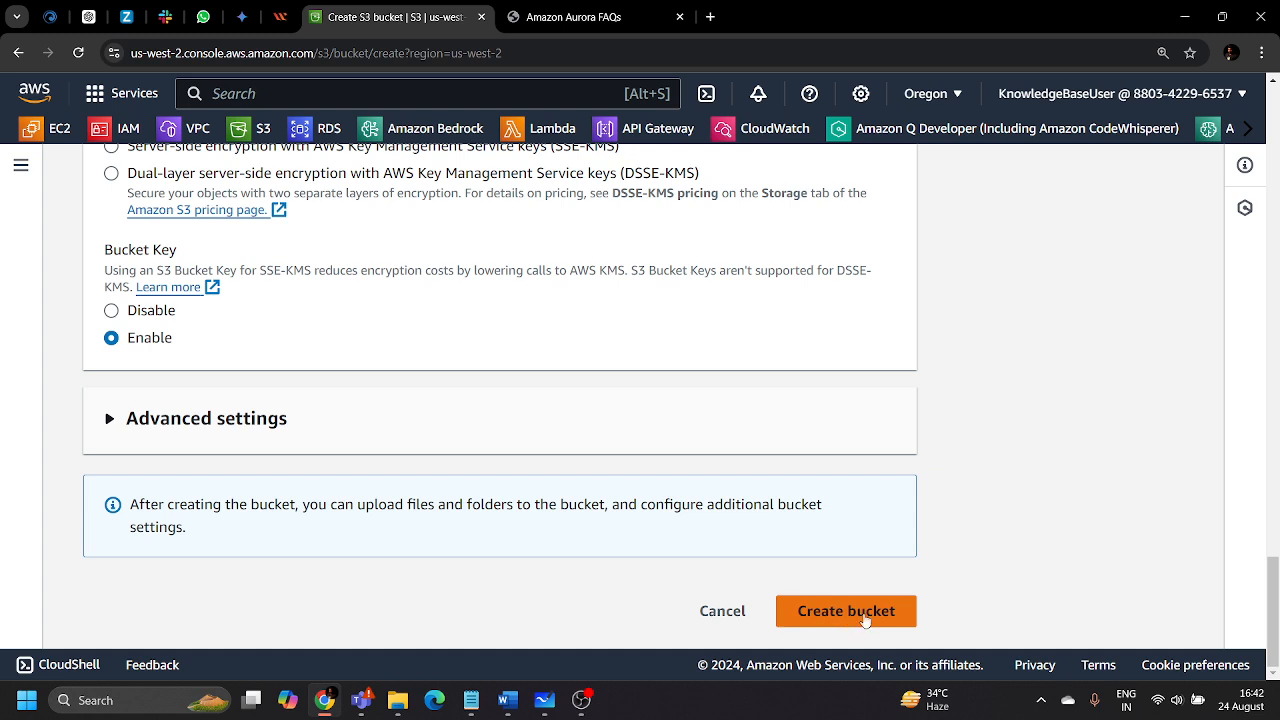
{"action": "left_click", "coordinate": [725, 614]}
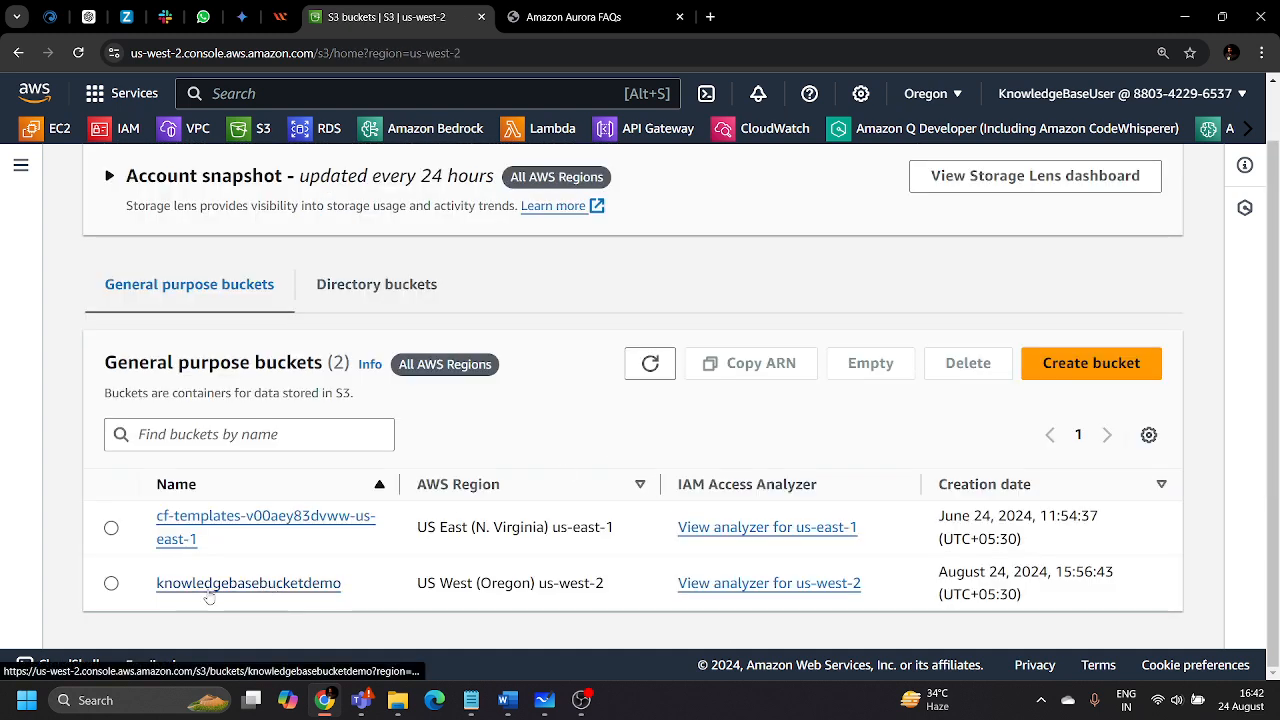
Open the knowledgebasebucketdemo bucket, add amazon_aurora_faqs (1).pdf to an upload, and leave the upload page without uploading
{"action": "left_click", "coordinate": [275, 588]}
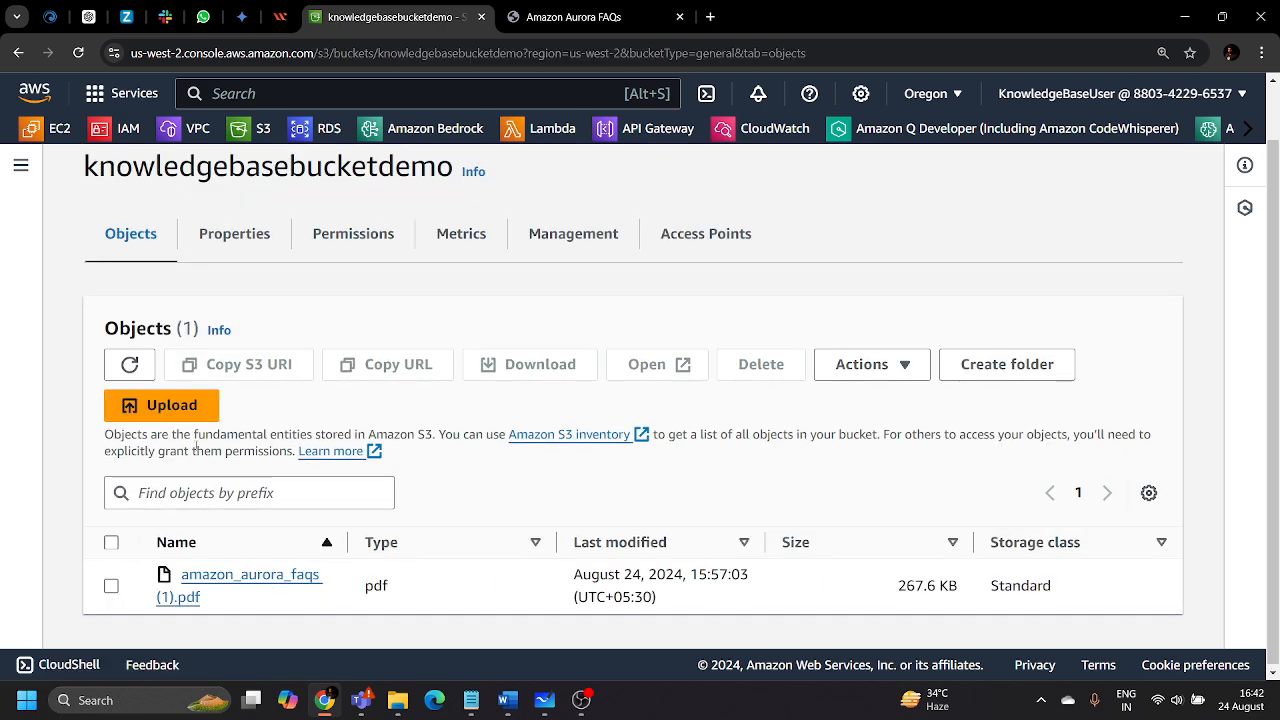
{"action": "left_click", "coordinate": [157, 418]}
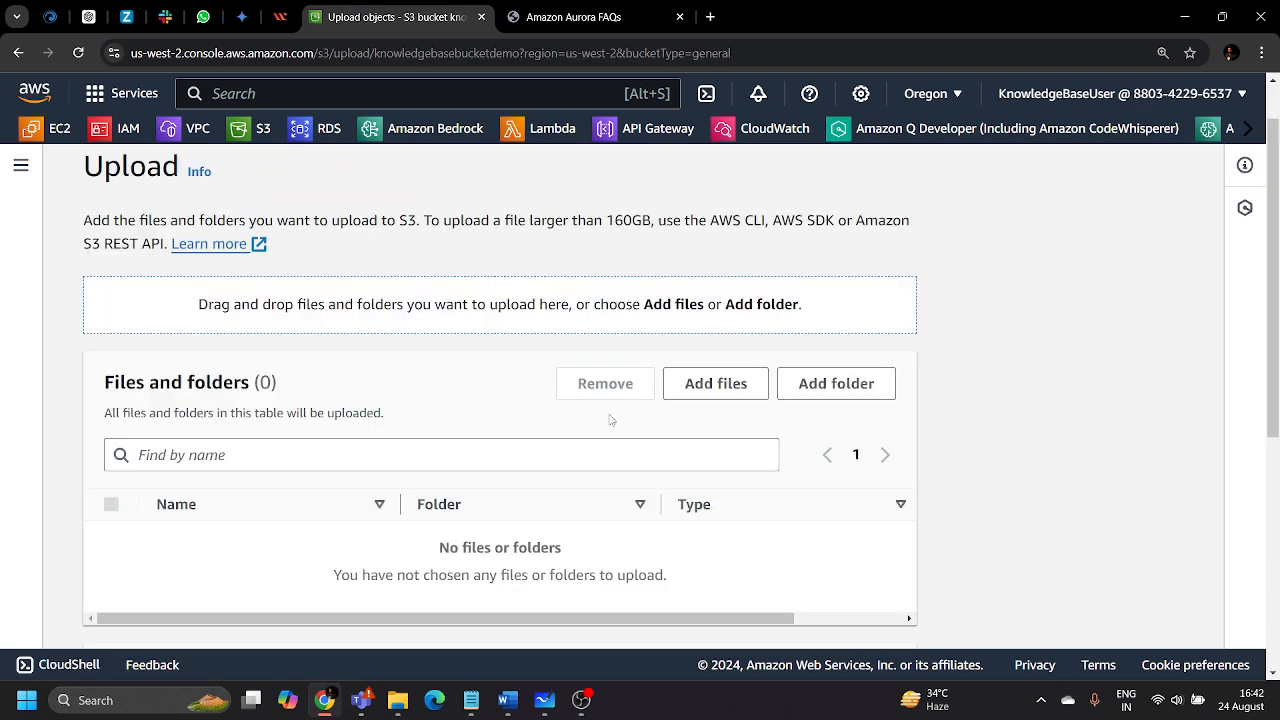
{"action": "left_click", "coordinate": [693, 386]}
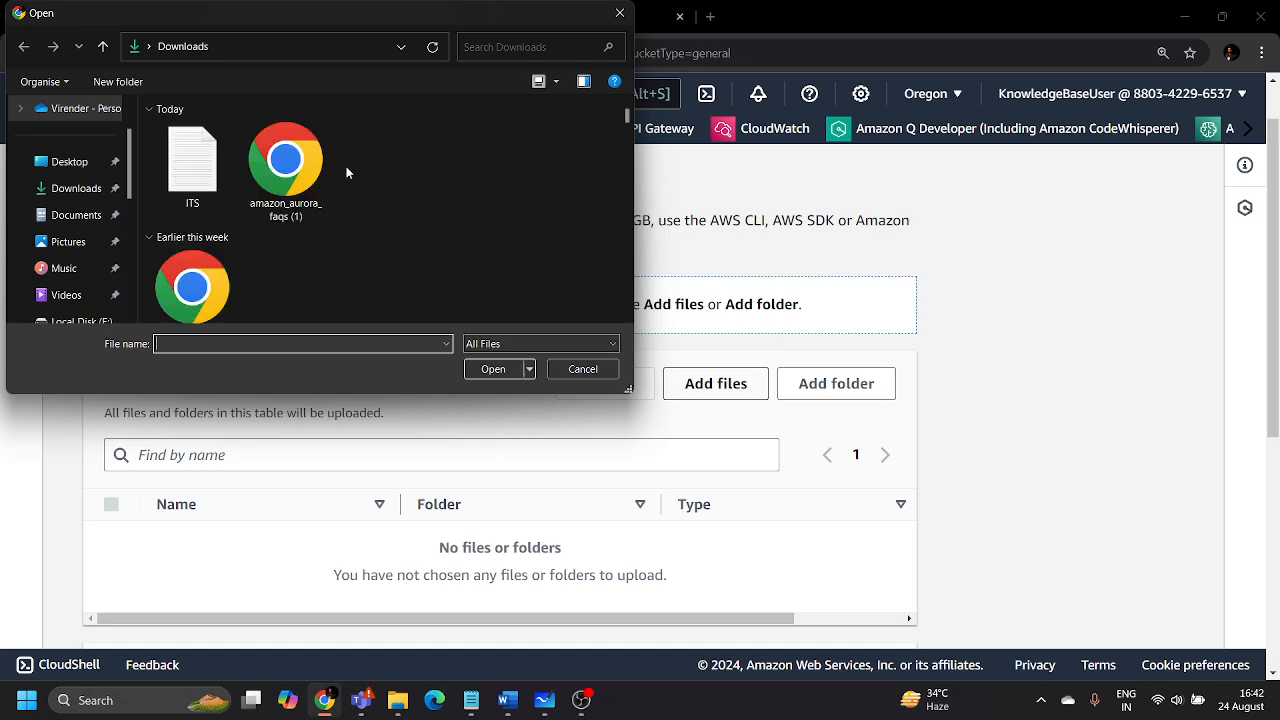
{"action": "left_click", "coordinate": [298, 167]}
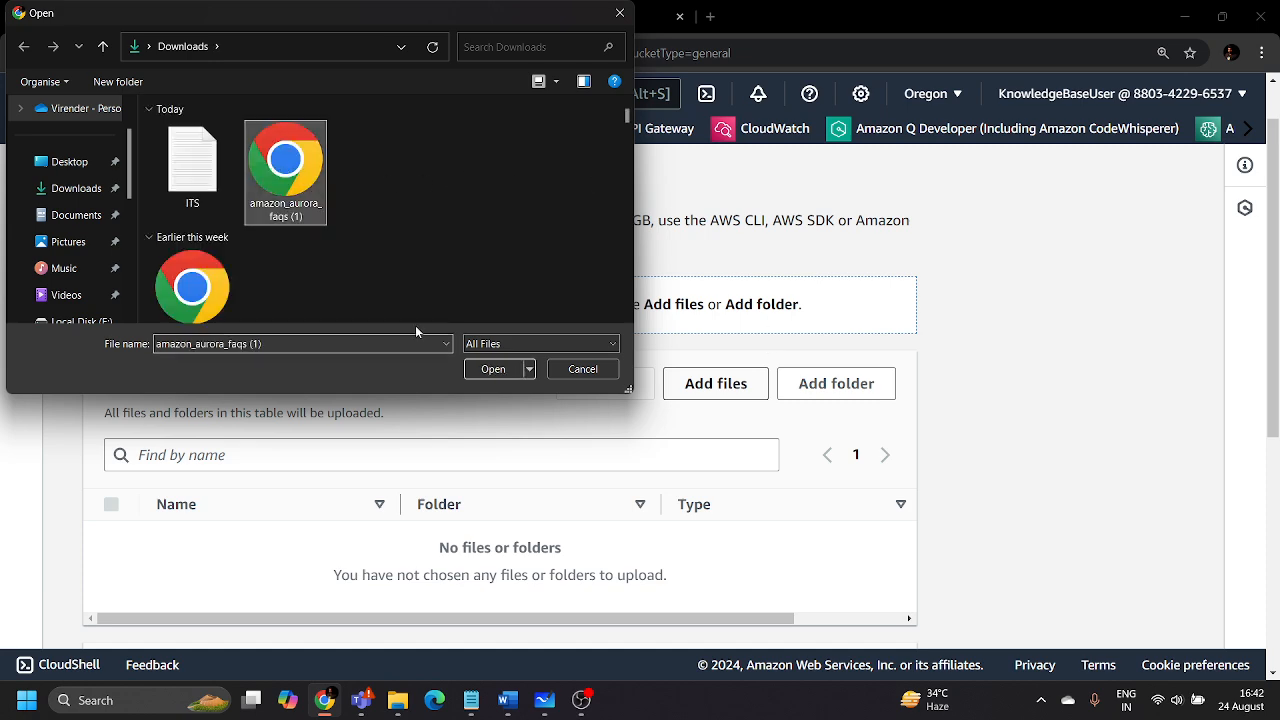
{"action": "left_click", "coordinate": [491, 369]}
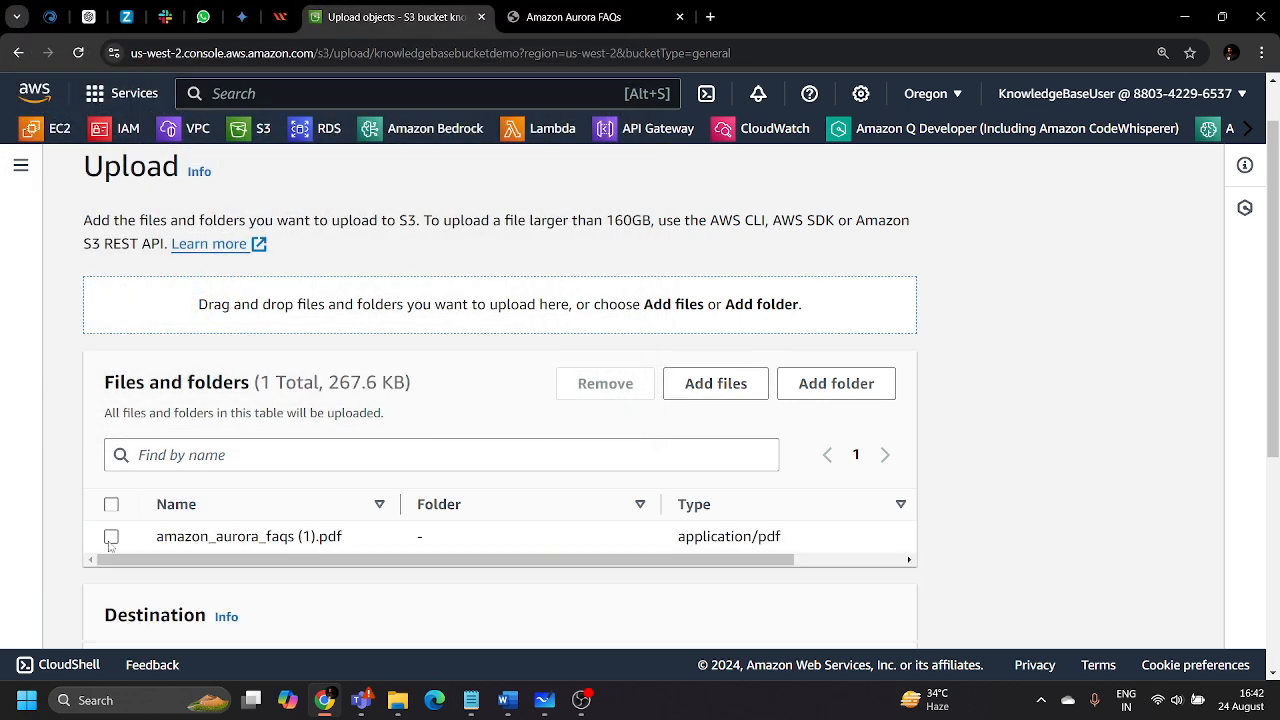
{"action": "scroll", "coordinate": [383, 462], "scroll_direction": "down", "scroll_amount": 3}
{"action": "left_click", "coordinate": [766, 612]}
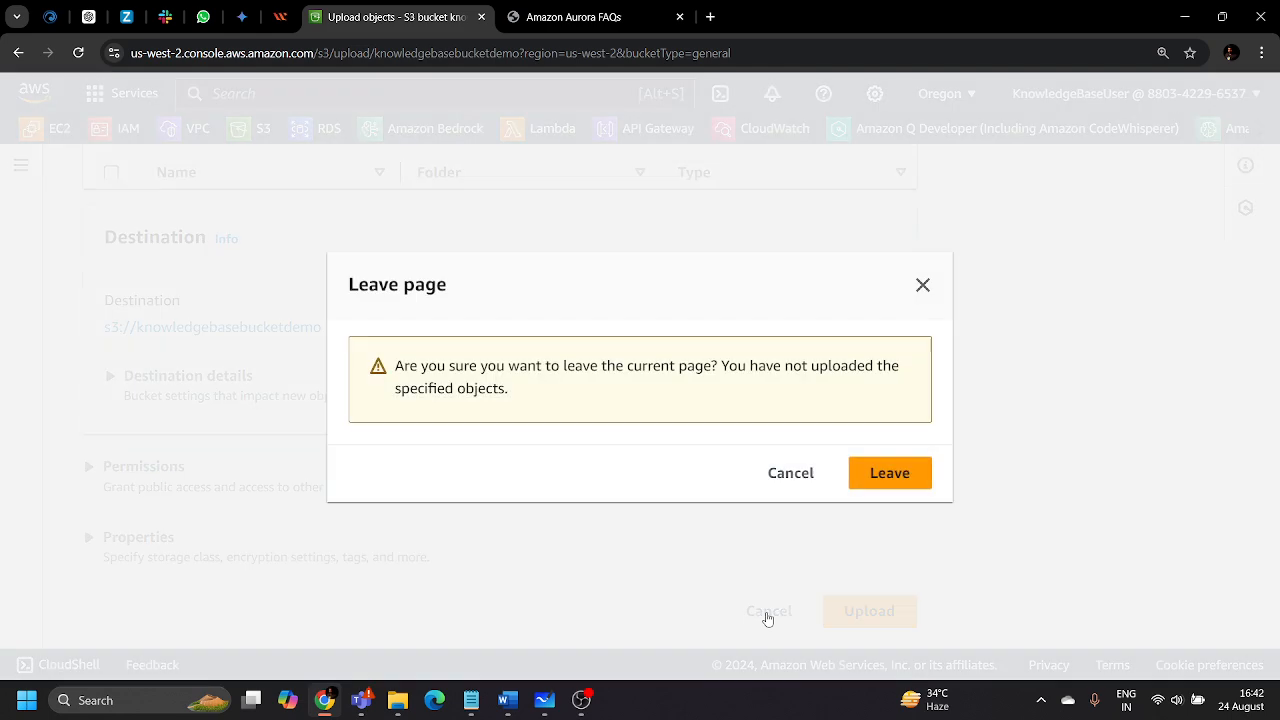
{"action": "left_click", "coordinate": [880, 472]}
{"action": "scroll", "coordinate": [268, 560], "scroll_direction": "down", "scroll_amount": 1}
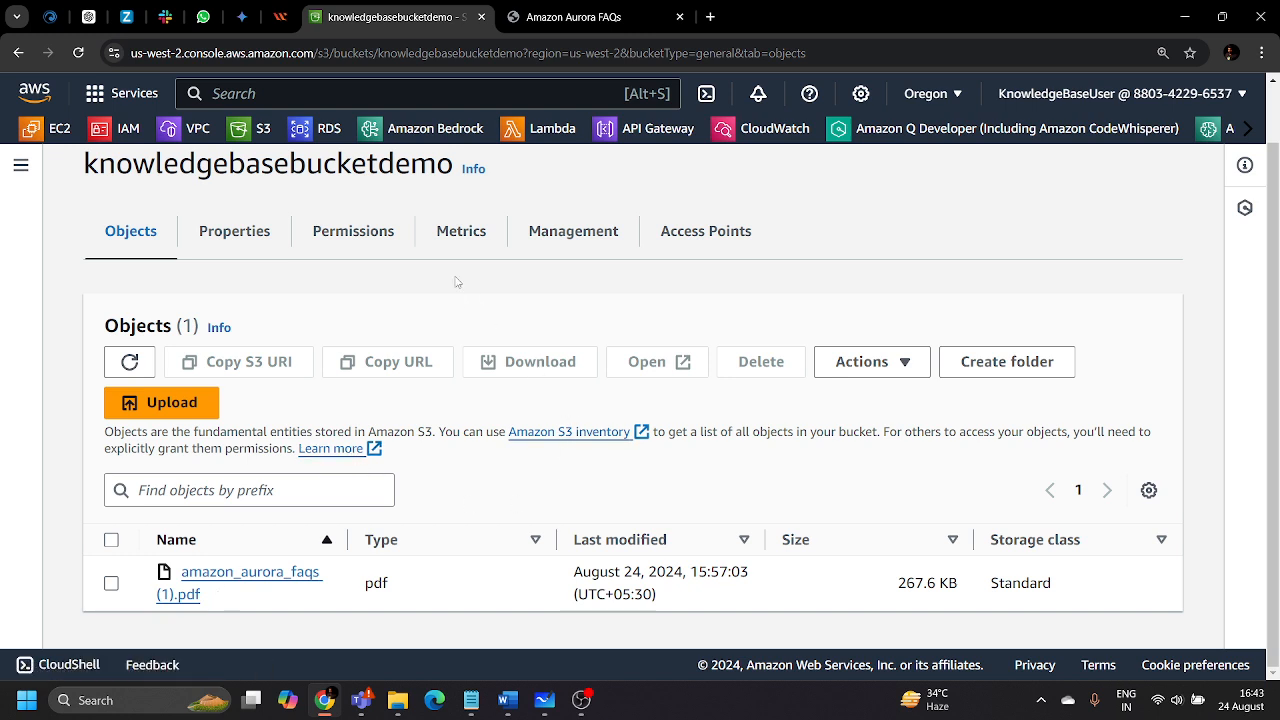
Open the base models list in Amazon Bedrock and look through the model families from Claude to Titan
{"action": "left_click", "coordinate": [432, 139]}
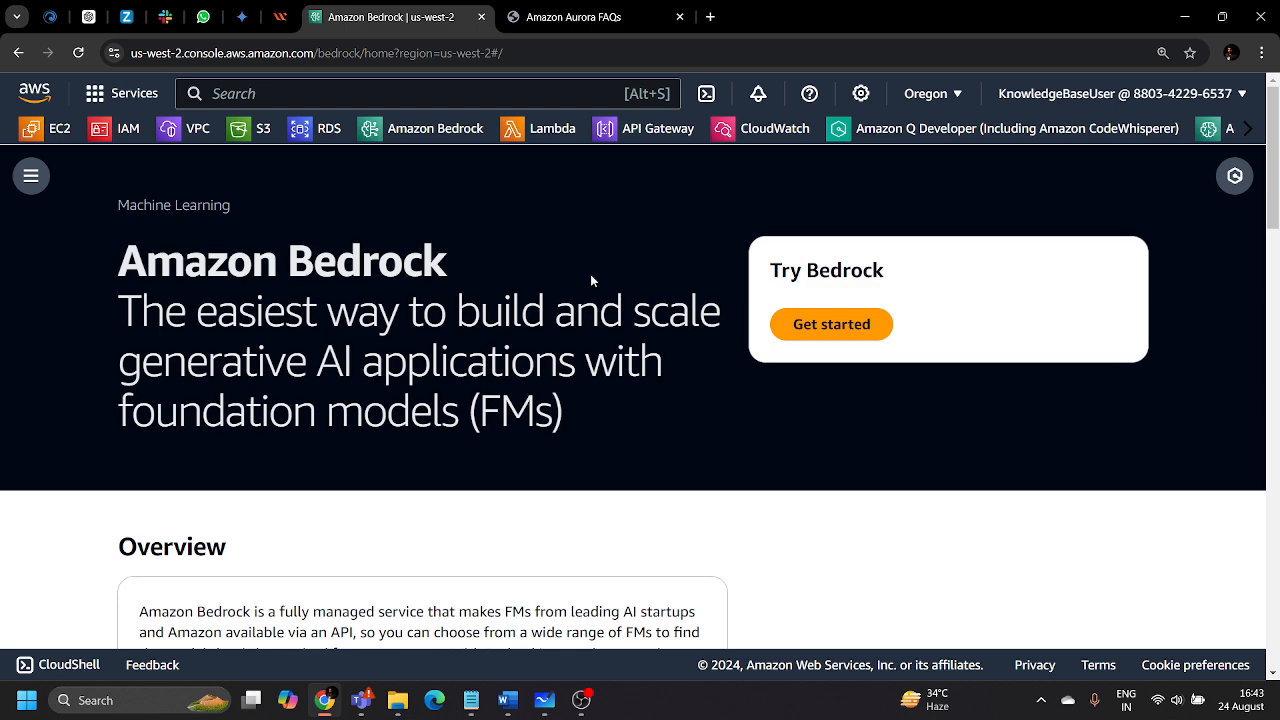
{"action": "left_click", "coordinate": [31, 176]}
{"action": "left_click", "coordinate": [78, 398]}
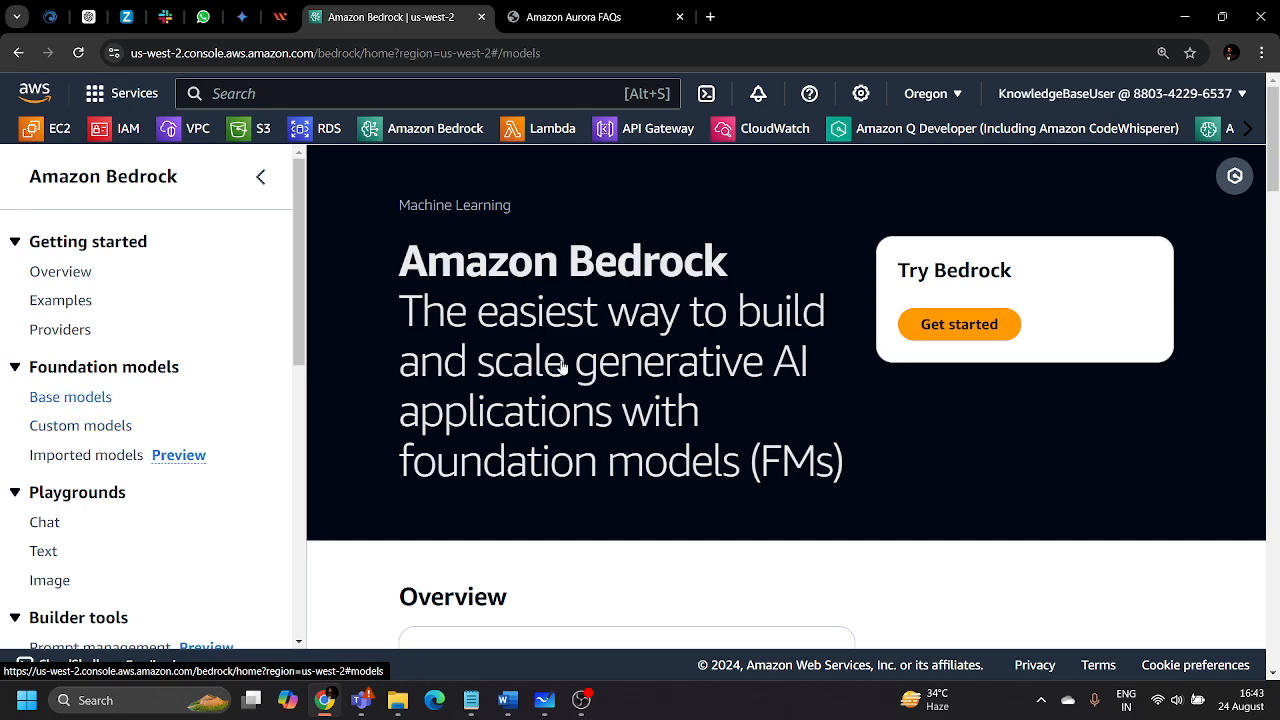
{"action": "scroll", "coordinate": [585, 286], "scroll_direction": "down", "scroll_amount": 2}
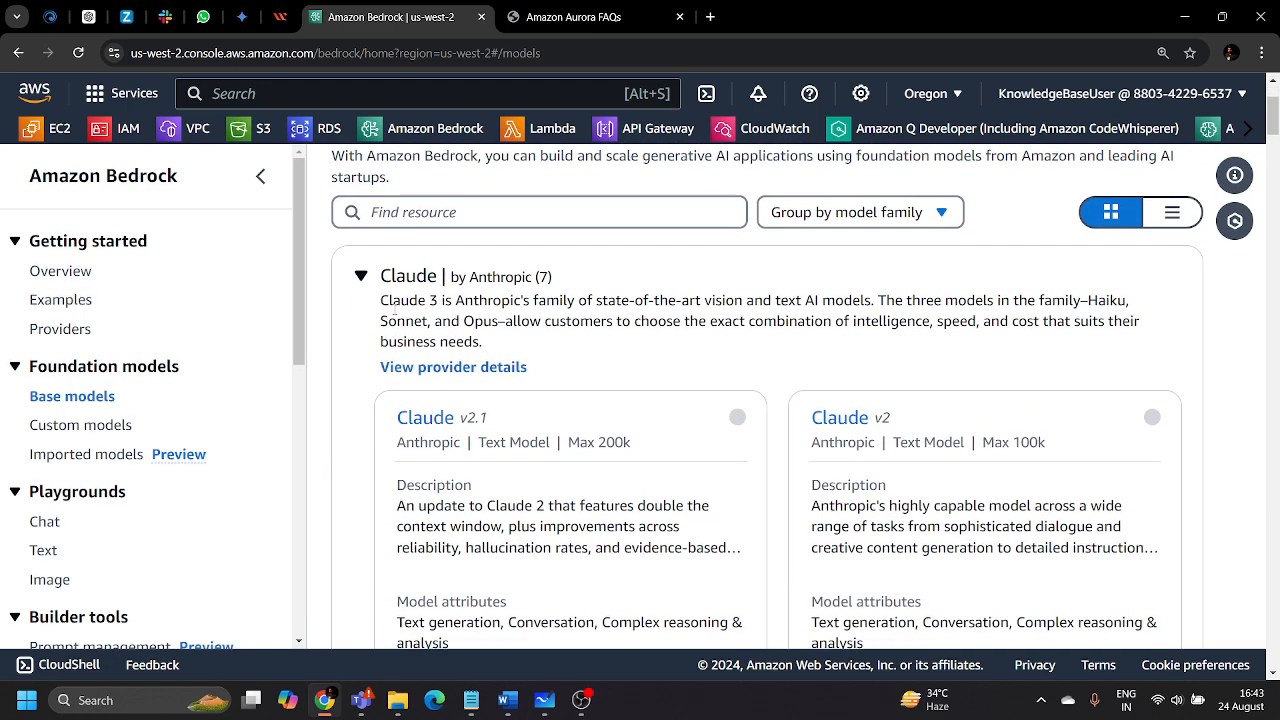
{"action": "scroll", "coordinate": [553, 279], "scroll_direction": "down", "scroll_amount": 15}
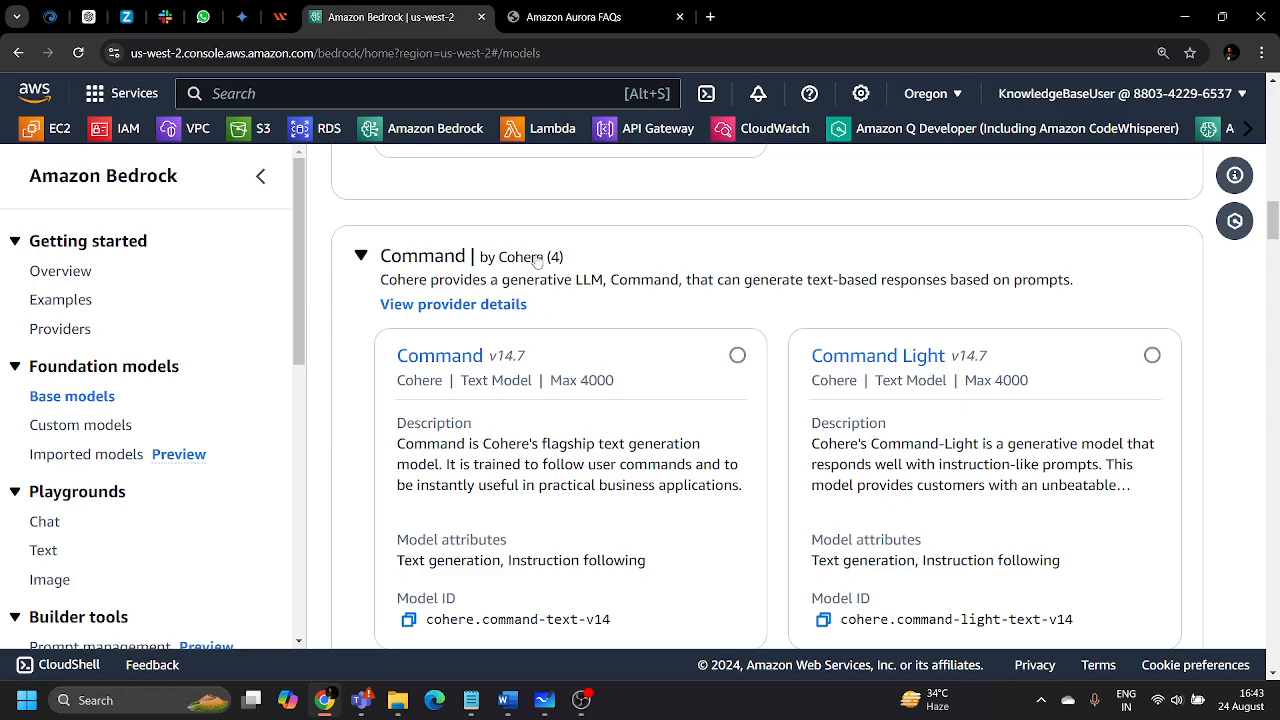
{"action": "scroll", "coordinate": [541, 394], "scroll_direction": "down", "scroll_amount": 12}
{"action": "scroll", "coordinate": [541, 394], "scroll_direction": "down", "scroll_amount": 4}
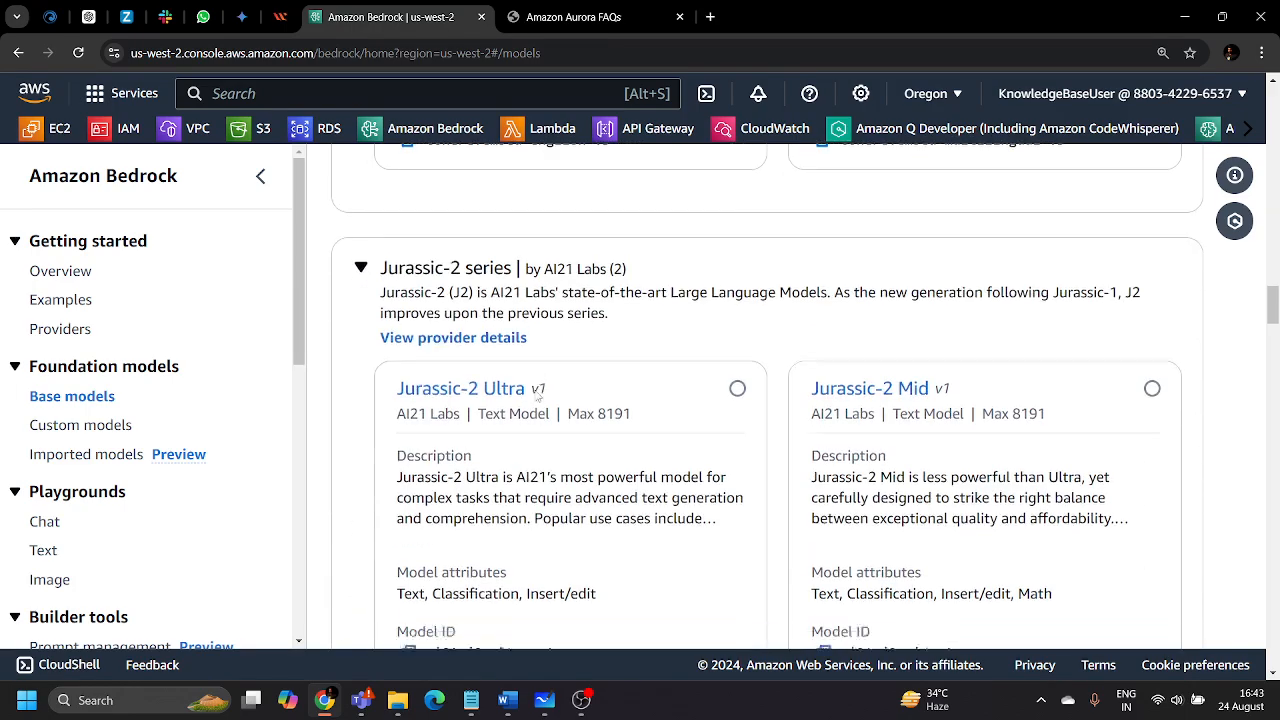
{"action": "scroll", "coordinate": [536, 396], "scroll_direction": "down", "scroll_amount": 13}
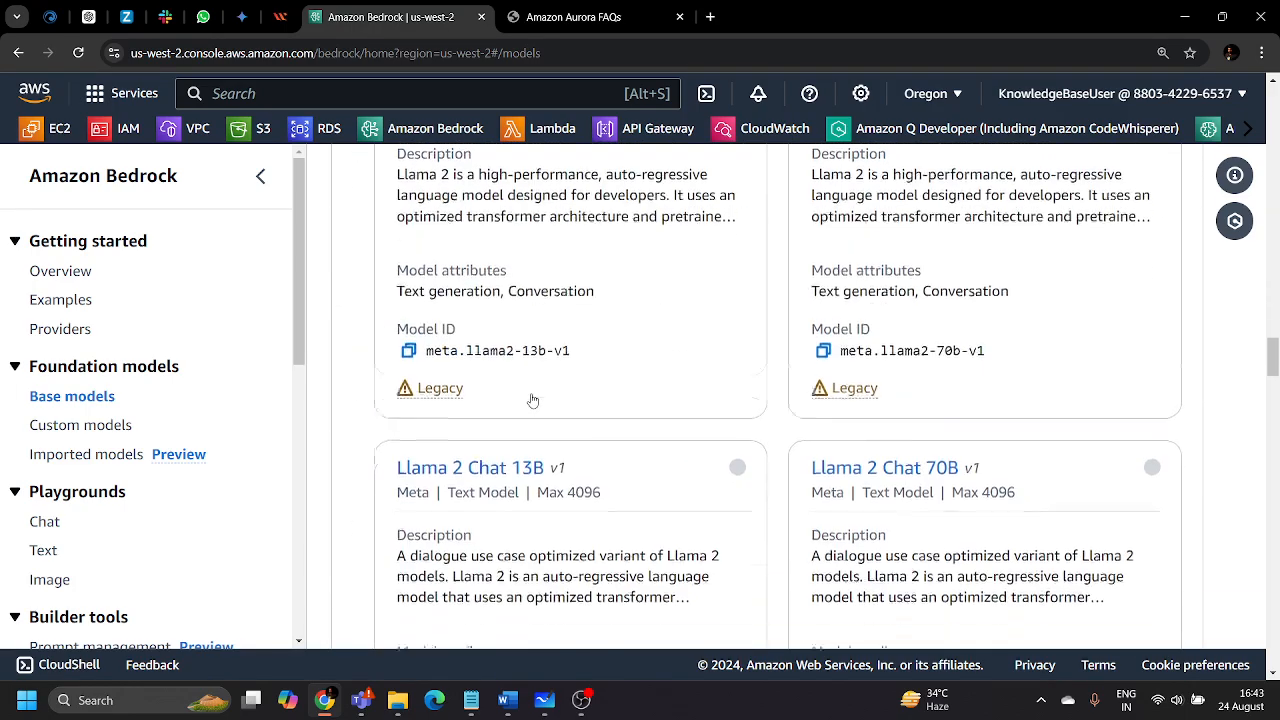
{"action": "scroll", "coordinate": [525, 320], "scroll_direction": "down", "scroll_amount": 15}
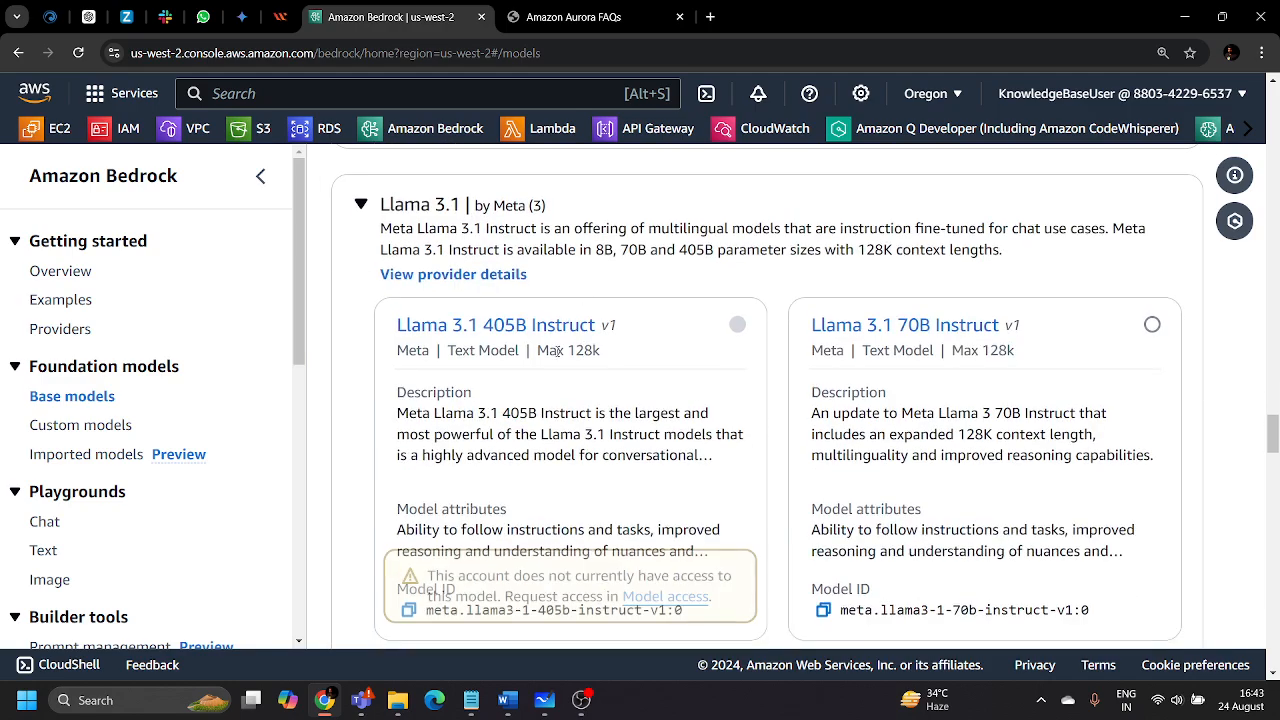
{"action": "scroll", "coordinate": [546, 395], "scroll_direction": "down", "scroll_amount": 20}
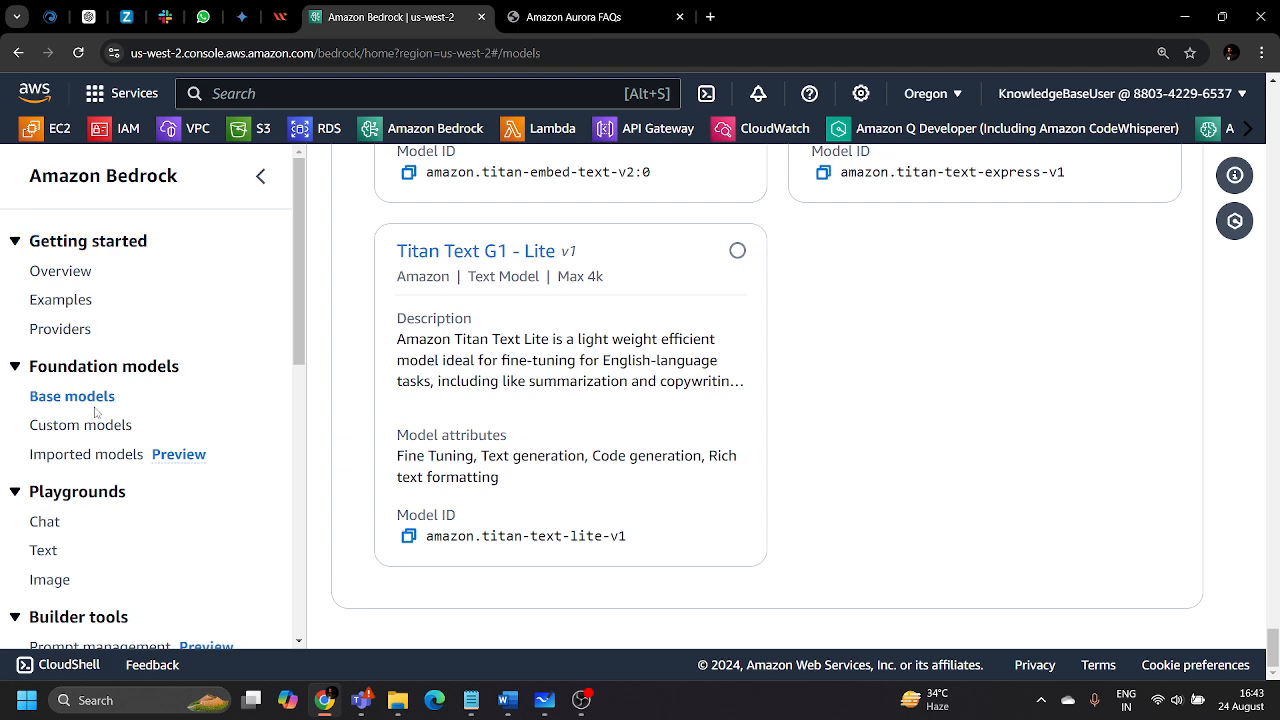
Open Bedrock's Knowledge bases page and review the How it works overview and the list of existing knowledge bases
{"action": "scroll", "coordinate": [45, 360], "scroll_direction": "down", "scroll_amount": 4}
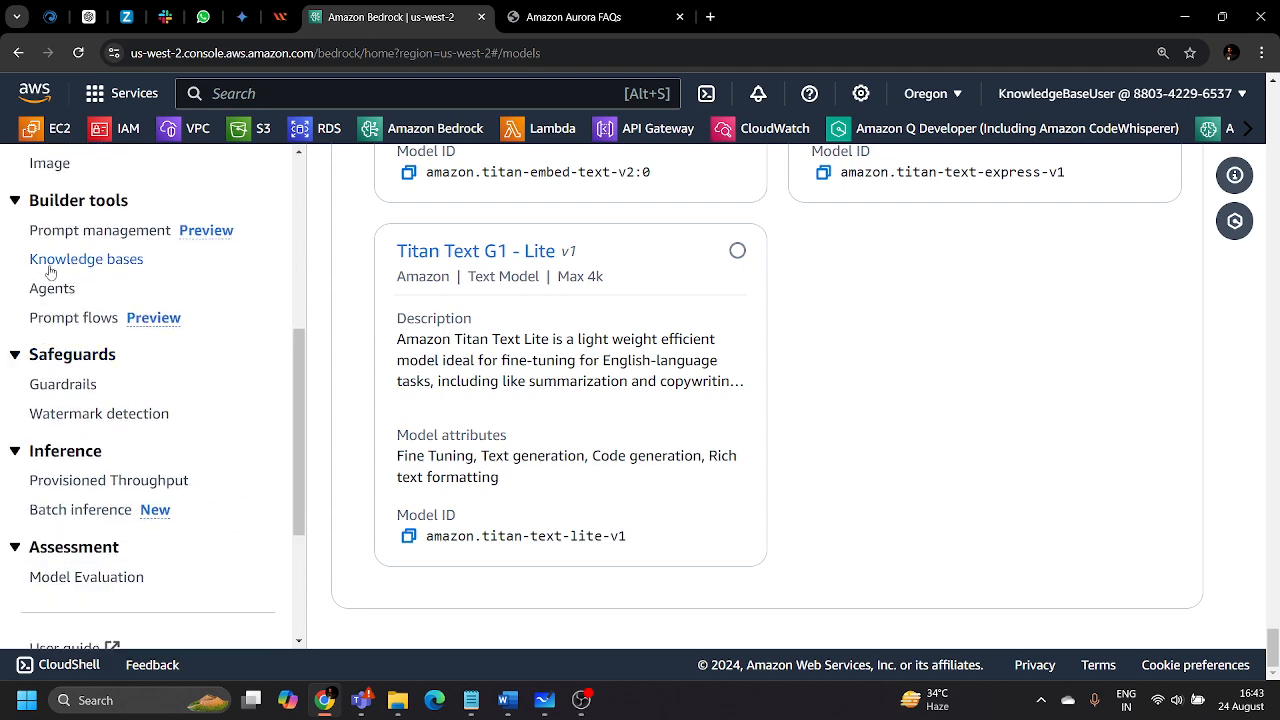
{"action": "left_click", "coordinate": [84, 262]}
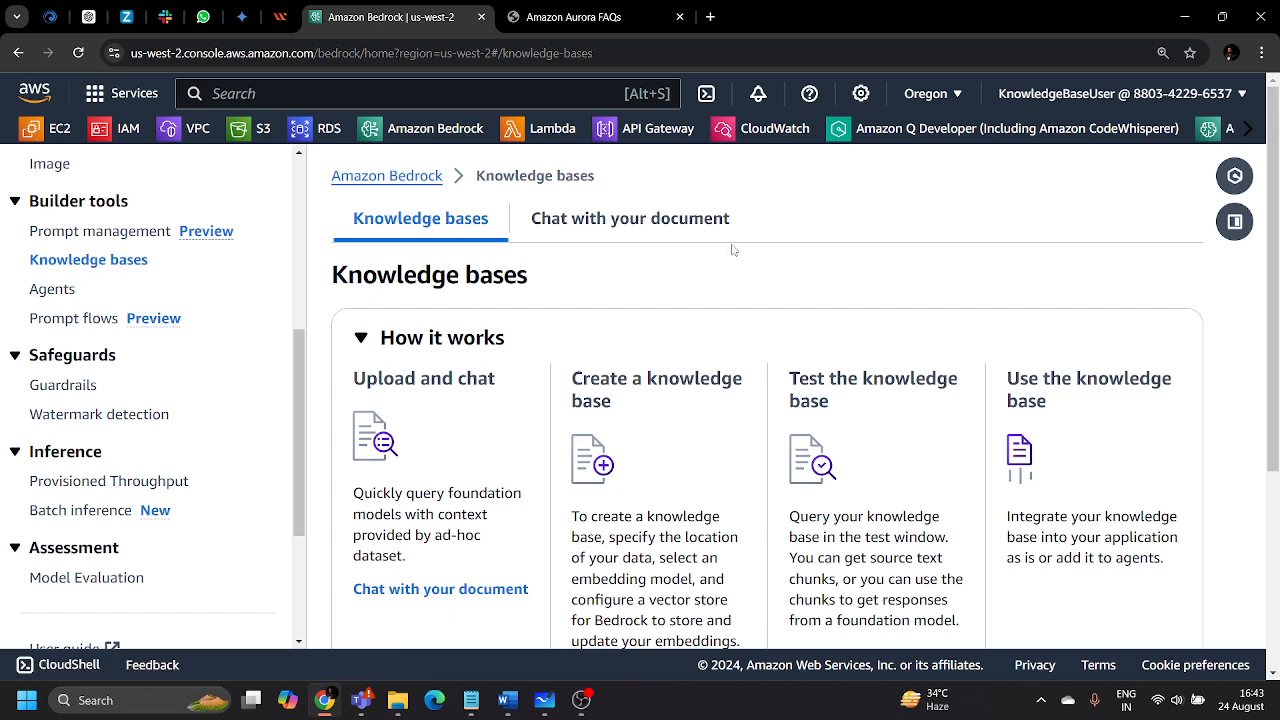
{"action": "scroll", "coordinate": [481, 349], "scroll_direction": "down", "scroll_amount": 2}
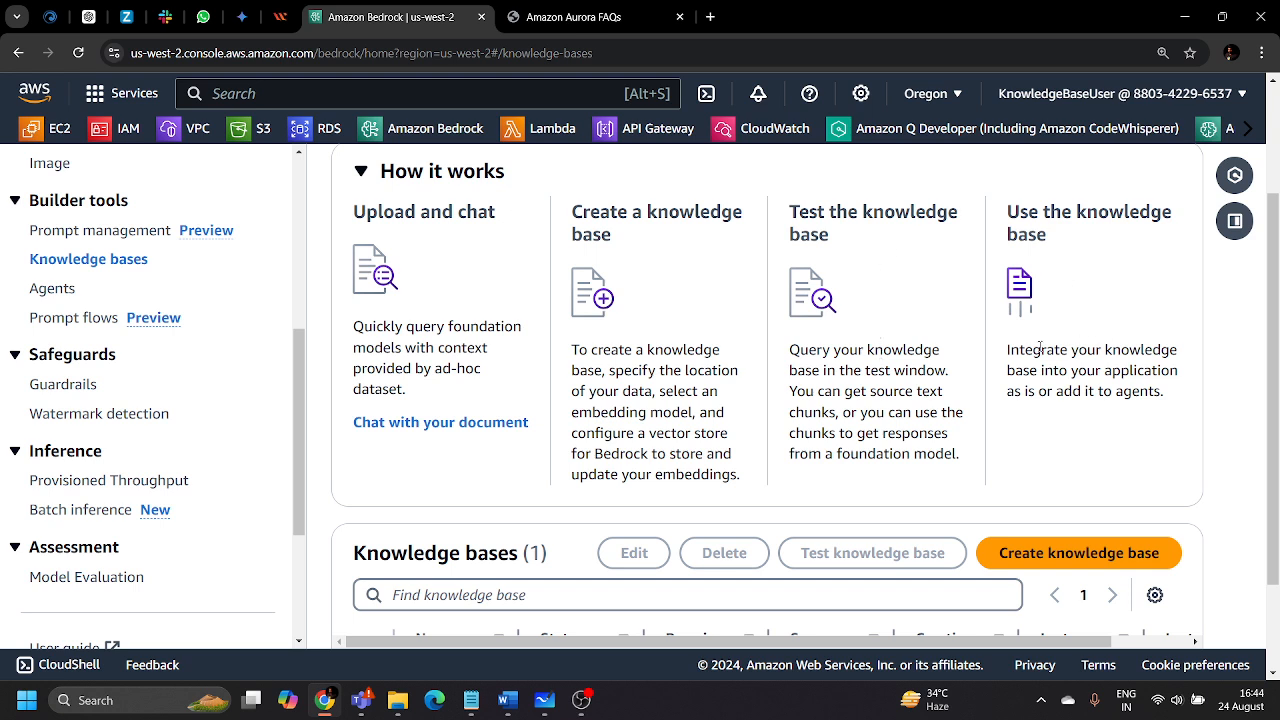
{"action": "left_click_drag", "start_coordinate": [1102, 373], "coordinate": [1167, 401]}
{"action": "left_click", "coordinate": [1167, 401]}
{"action": "scroll", "coordinate": [954, 411], "scroll_direction": "up", "scroll_amount": 3}
{"action": "scroll", "coordinate": [954, 411], "scroll_direction": "down", "scroll_amount": 5}
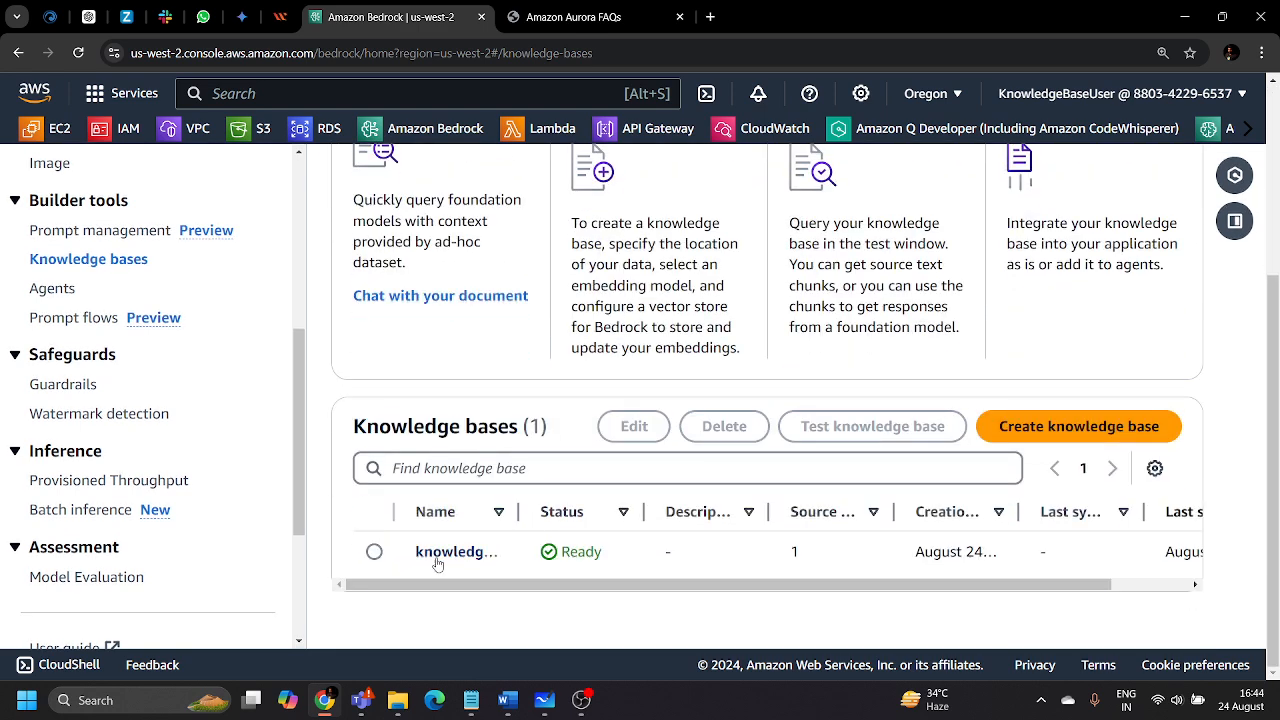
Widen the Name column of the knowledge bases list and start creating a new knowledge base
{"action": "left_click_drag", "start_coordinate": [518, 511], "coordinate": [656, 511]}
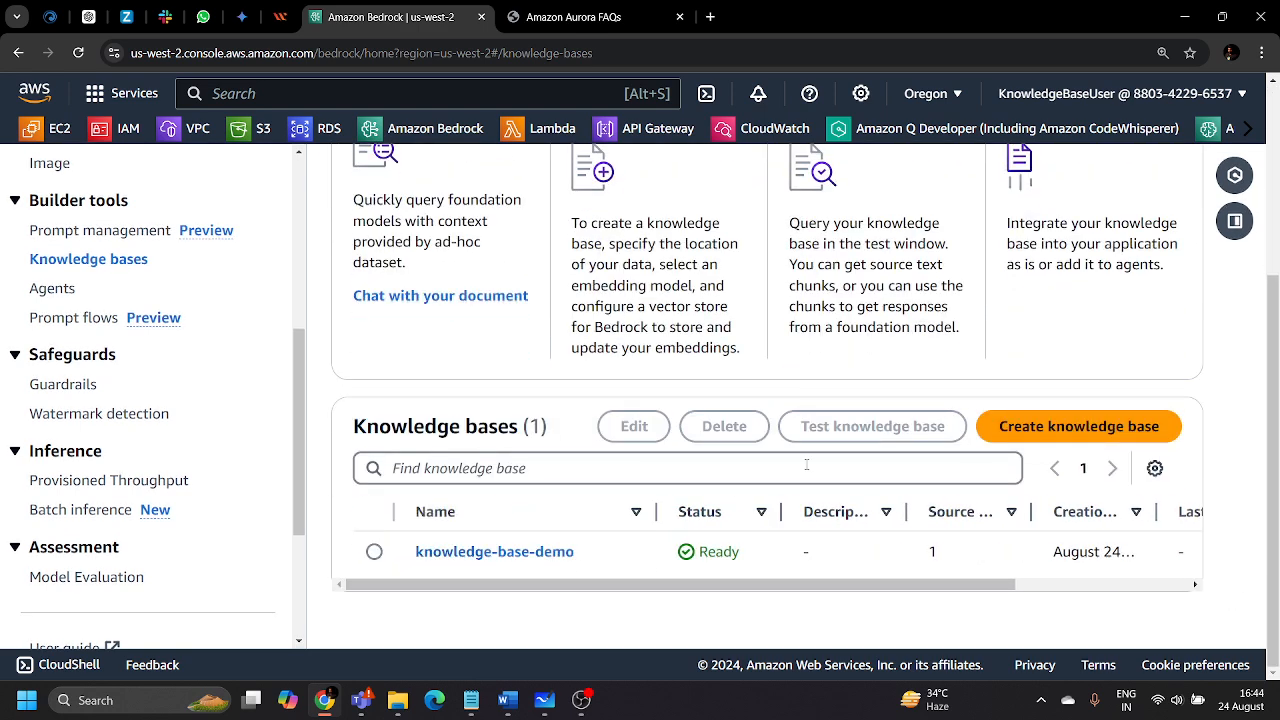
{"action": "left_click", "coordinate": [1070, 428]}
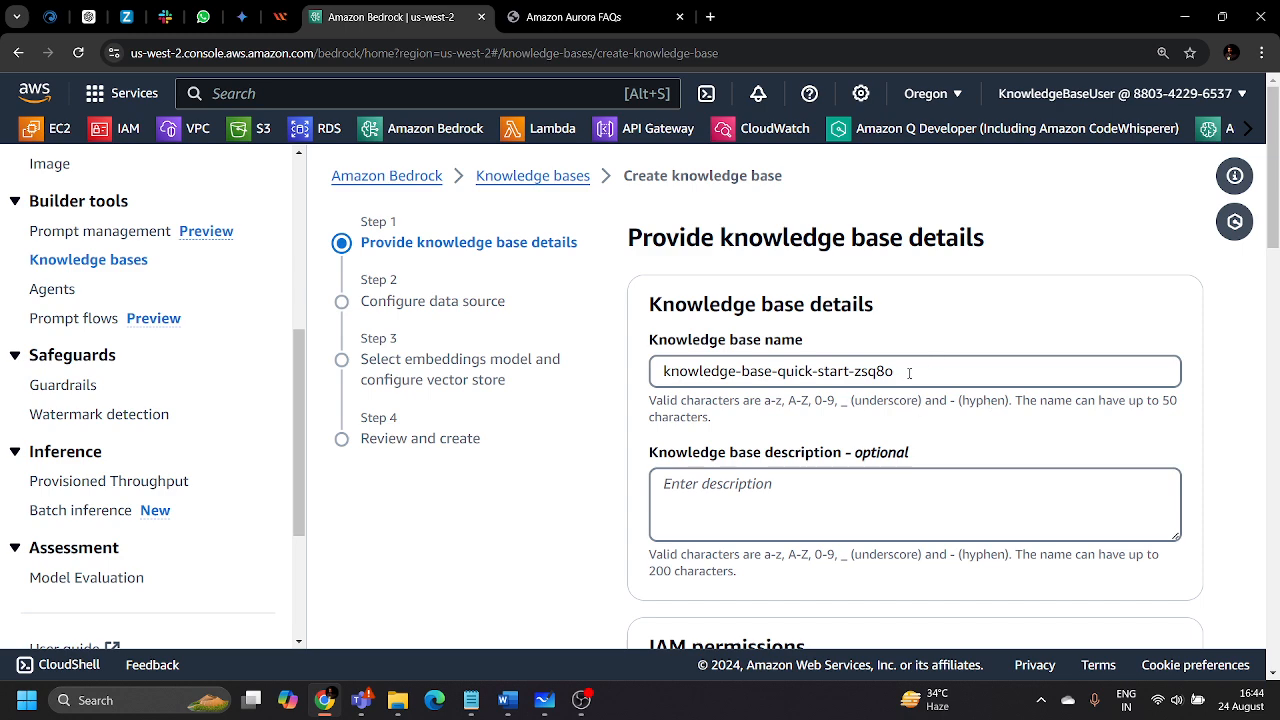
{"action": "scroll", "coordinate": [905, 372], "scroll_direction": "down", "scroll_amount": 3}
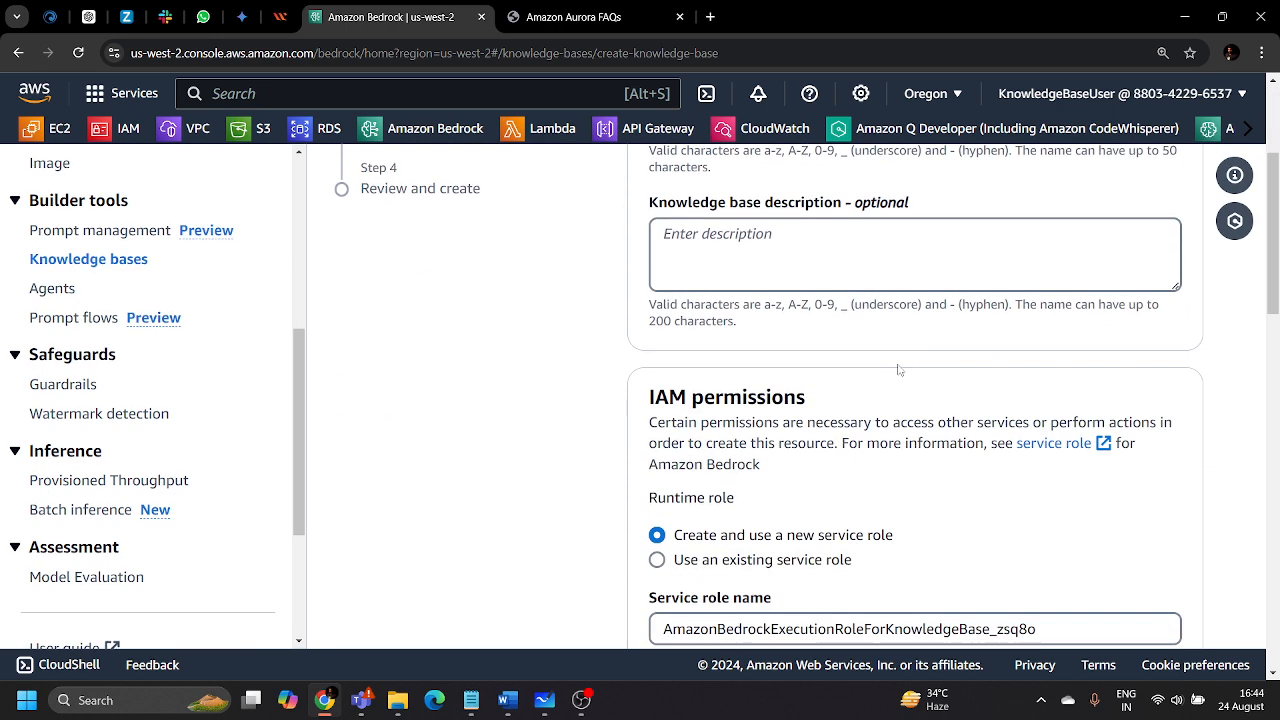
{"action": "scroll", "coordinate": [899, 370], "scroll_direction": "down", "scroll_amount": 2}
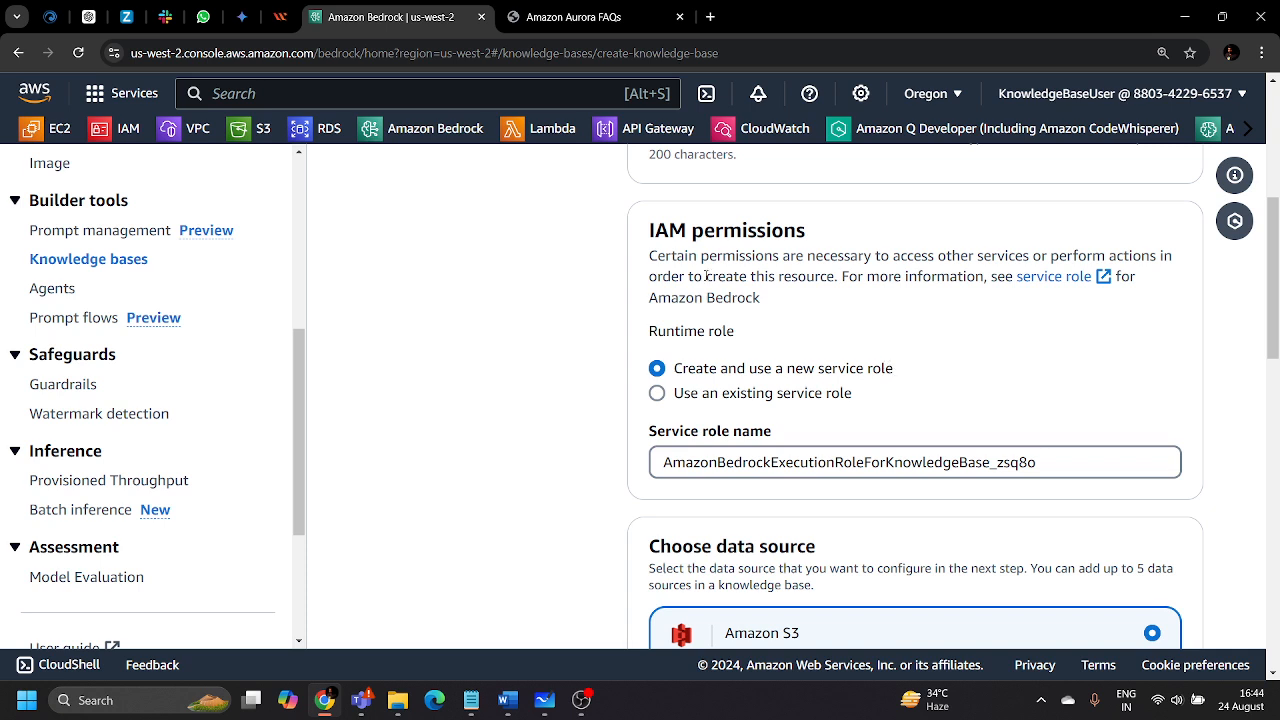
Review the IAM permissions section of the knowledge base form, including the runtime role options and the service role name
{"action": "left_click_drag", "start_coordinate": [646, 236], "coordinate": [869, 229]}
{"action": "left_click", "coordinate": [871, 230]}
{"action": "scroll", "coordinate": [889, 336], "scroll_direction": "down", "scroll_amount": 1}
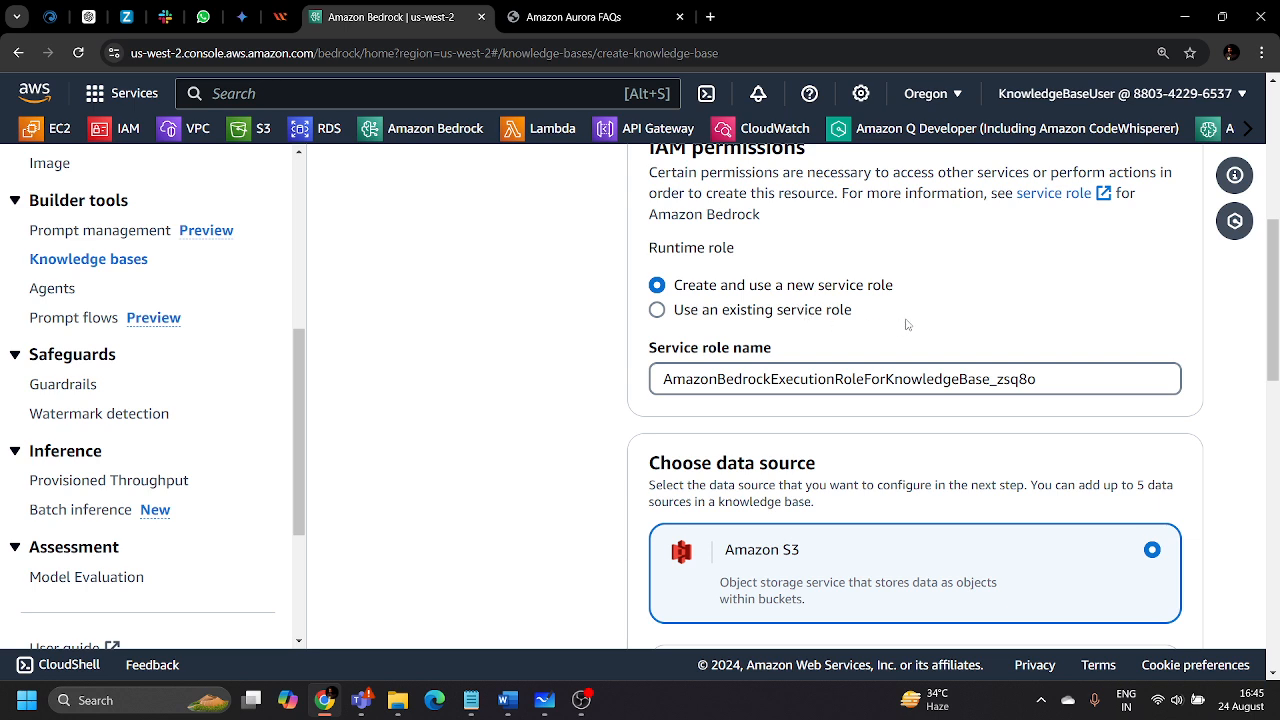
{"action": "double_click", "coordinate": [729, 249]}
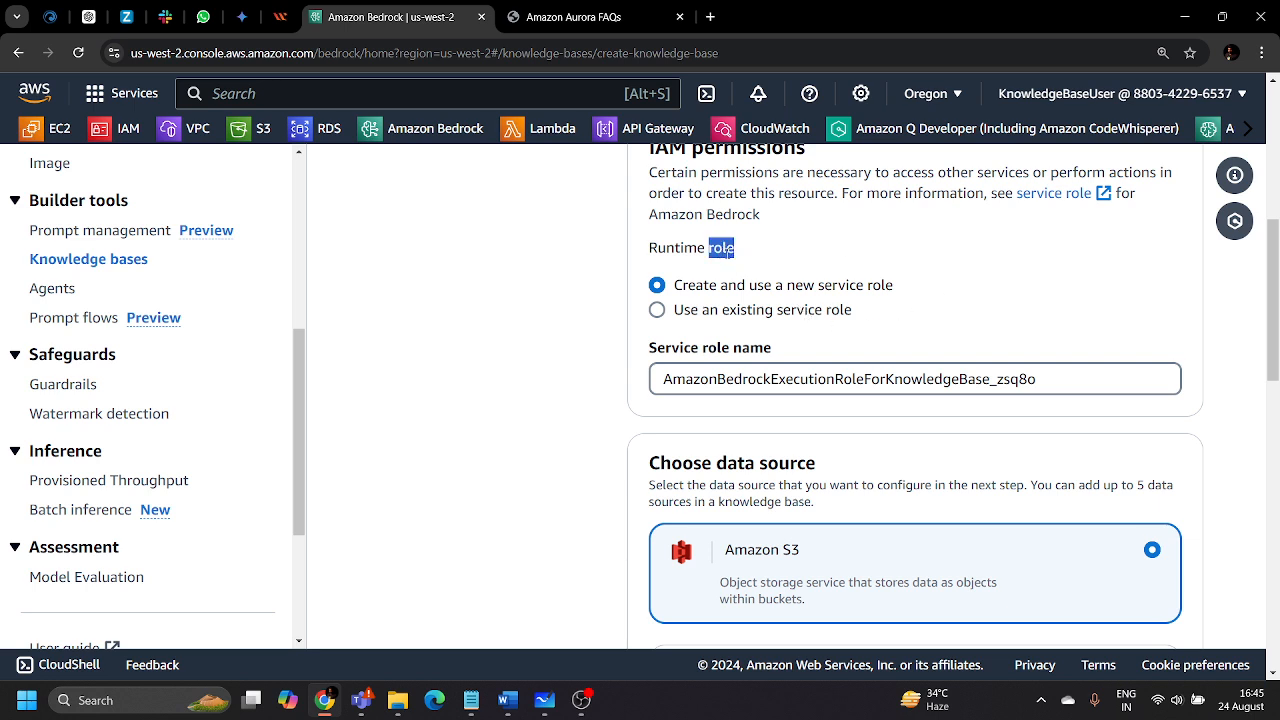
{"action": "left_click", "coordinate": [933, 253]}
{"action": "scroll", "coordinate": [933, 253], "scroll_direction": "up", "scroll_amount": 5}
{"action": "scroll", "coordinate": [899, 412], "scroll_direction": "down", "scroll_amount": 3}
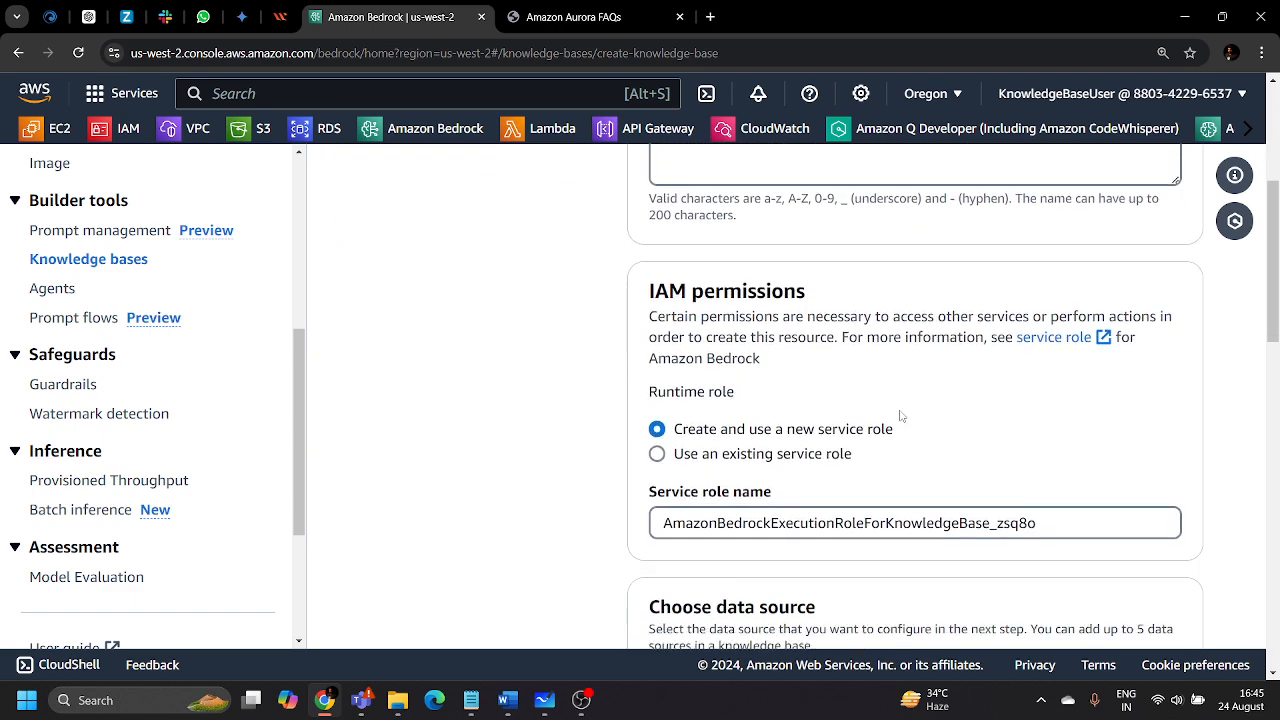
{"action": "scroll", "coordinate": [901, 415], "scroll_direction": "down", "scroll_amount": 1}
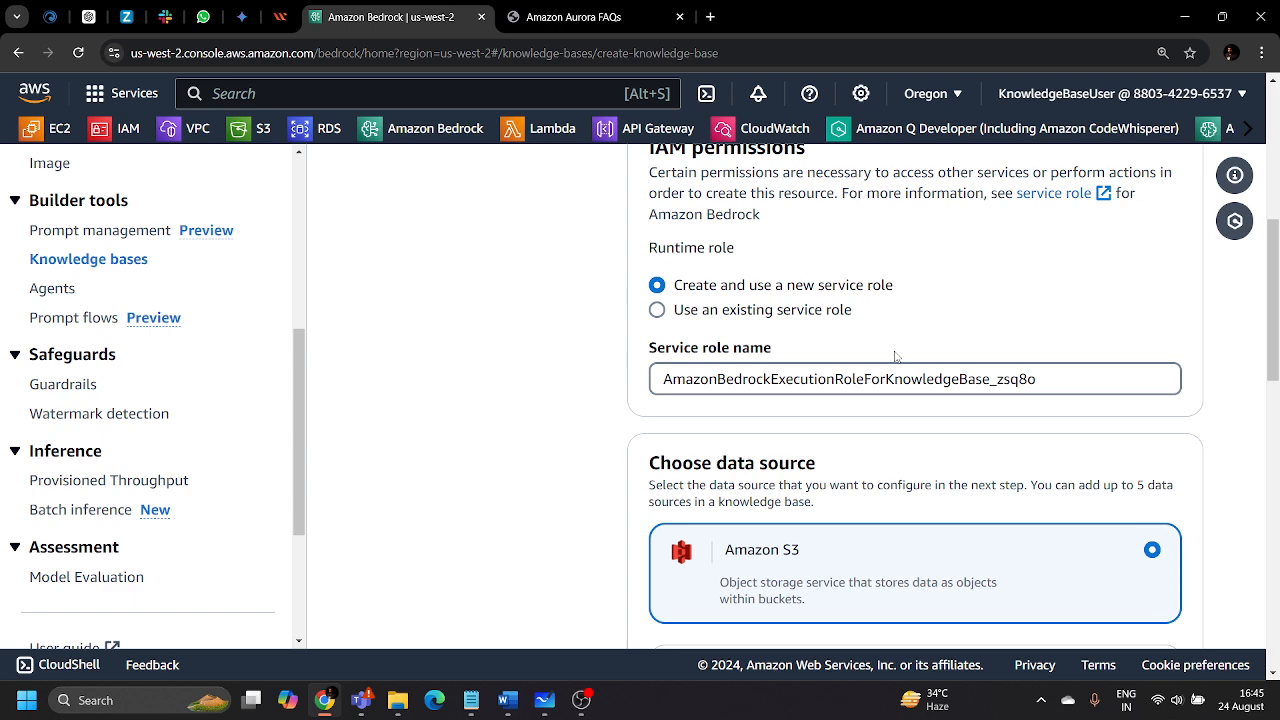
{"action": "scroll", "coordinate": [896, 356], "scroll_direction": "up", "scroll_amount": 2}
{"action": "scroll", "coordinate": [896, 356], "scroll_direction": "down", "scroll_amount": 2}
{"action": "scroll", "coordinate": [773, 375], "scroll_direction": "down", "scroll_amount": 2}
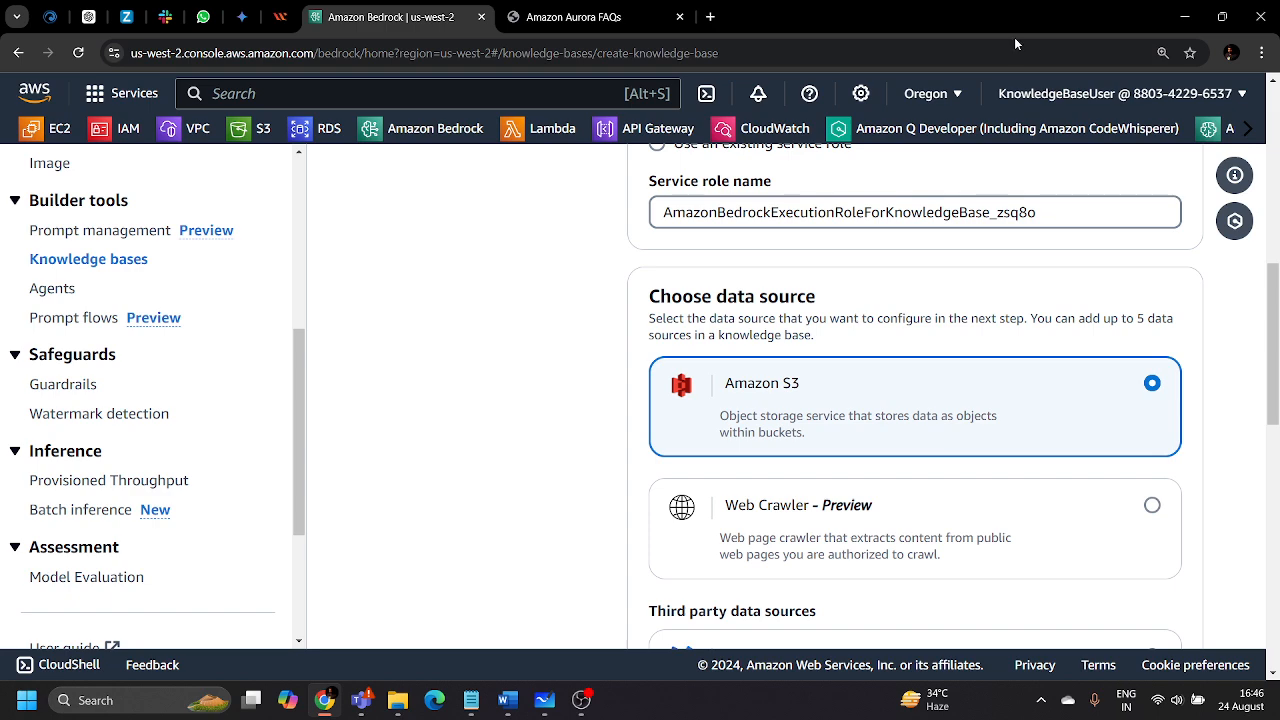
Glance at the Aurora FAQs PDF and review the data source options from Amazon S3 and Web Crawler to the third-party sources
{"action": "left_click", "coordinate": [590, 17]}
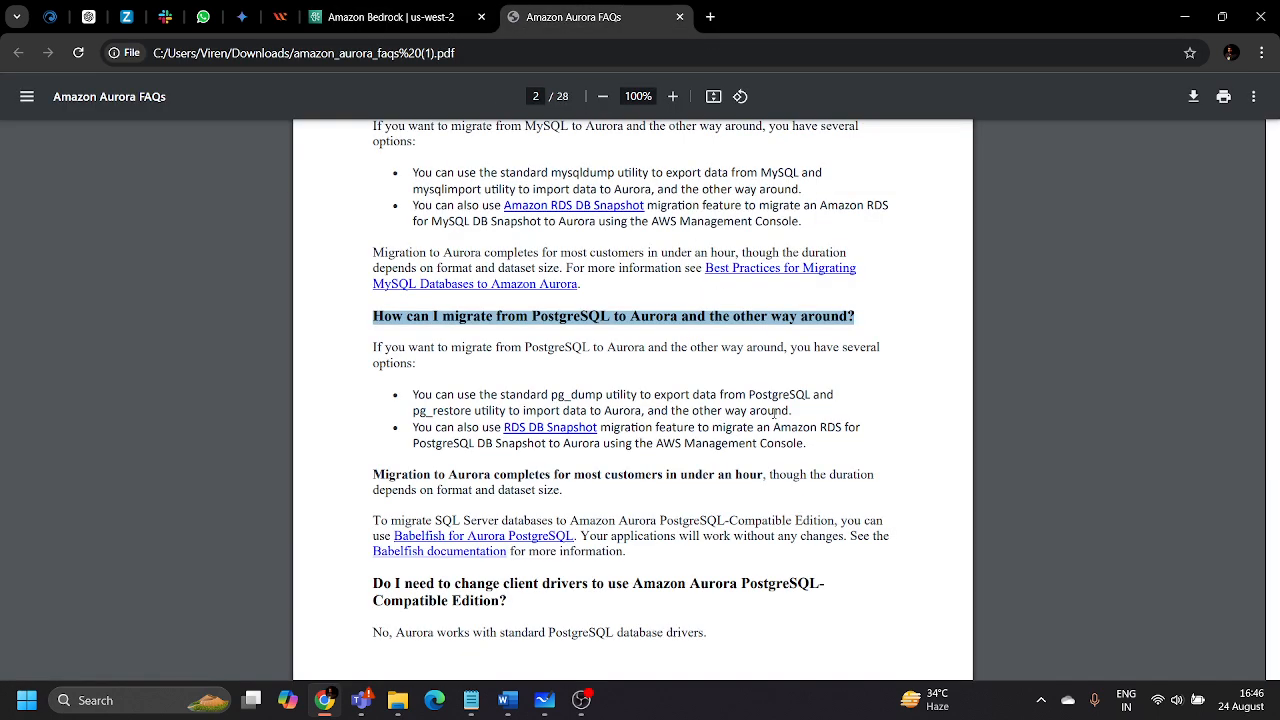
{"action": "left_click", "coordinate": [395, 14]}
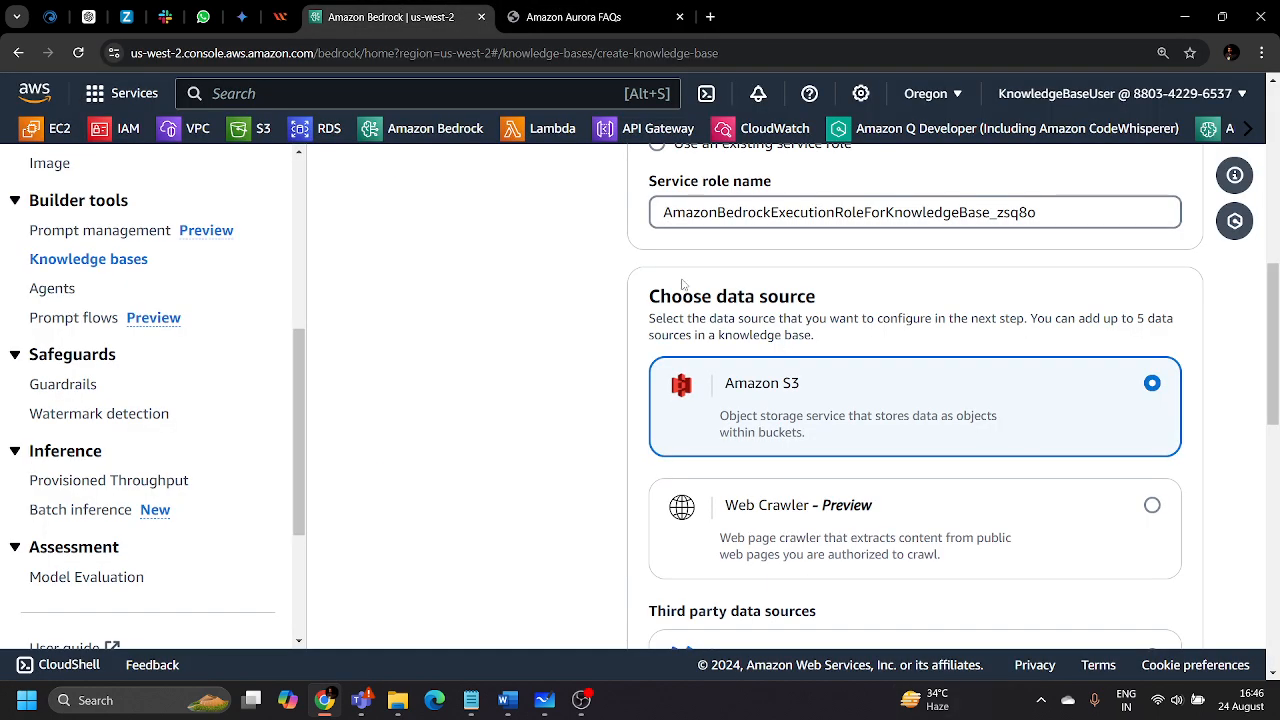
{"action": "scroll", "coordinate": [830, 297], "scroll_direction": "down", "scroll_amount": 2}
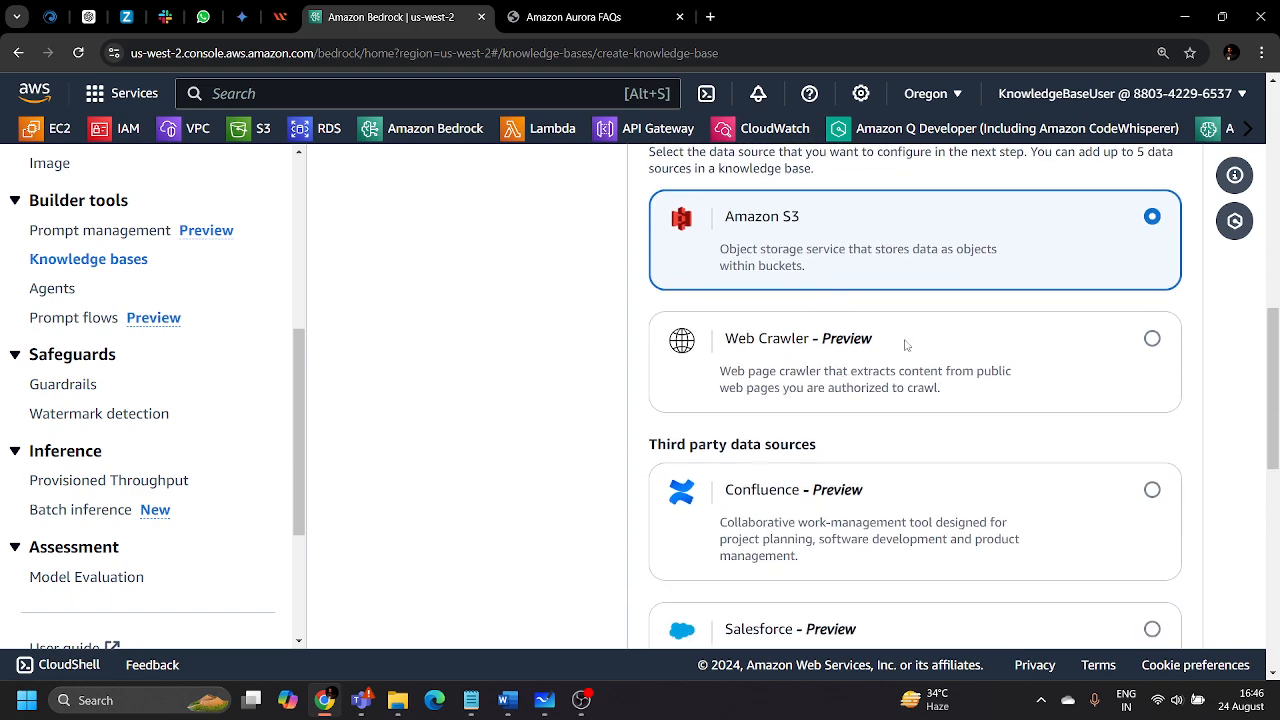
{"action": "scroll", "coordinate": [846, 476], "scroll_direction": "down", "scroll_amount": 3}
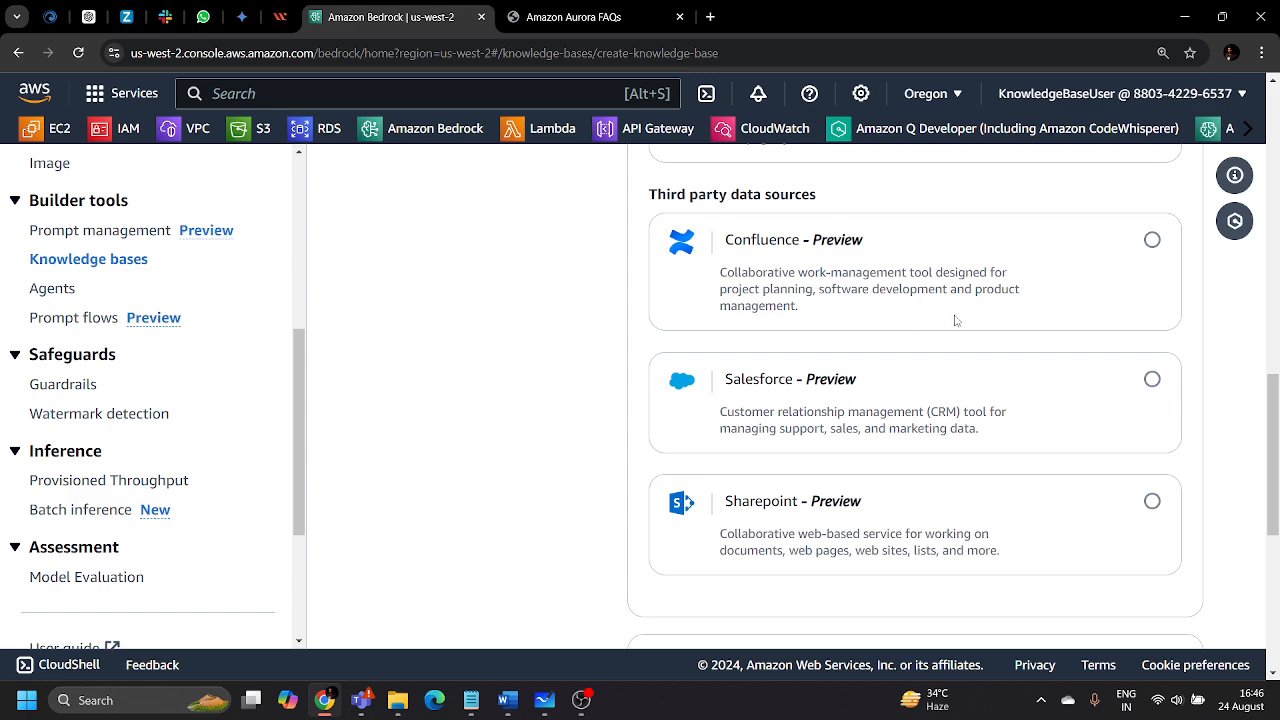
{"action": "scroll", "coordinate": [788, 296], "scroll_direction": "down", "scroll_amount": 1}
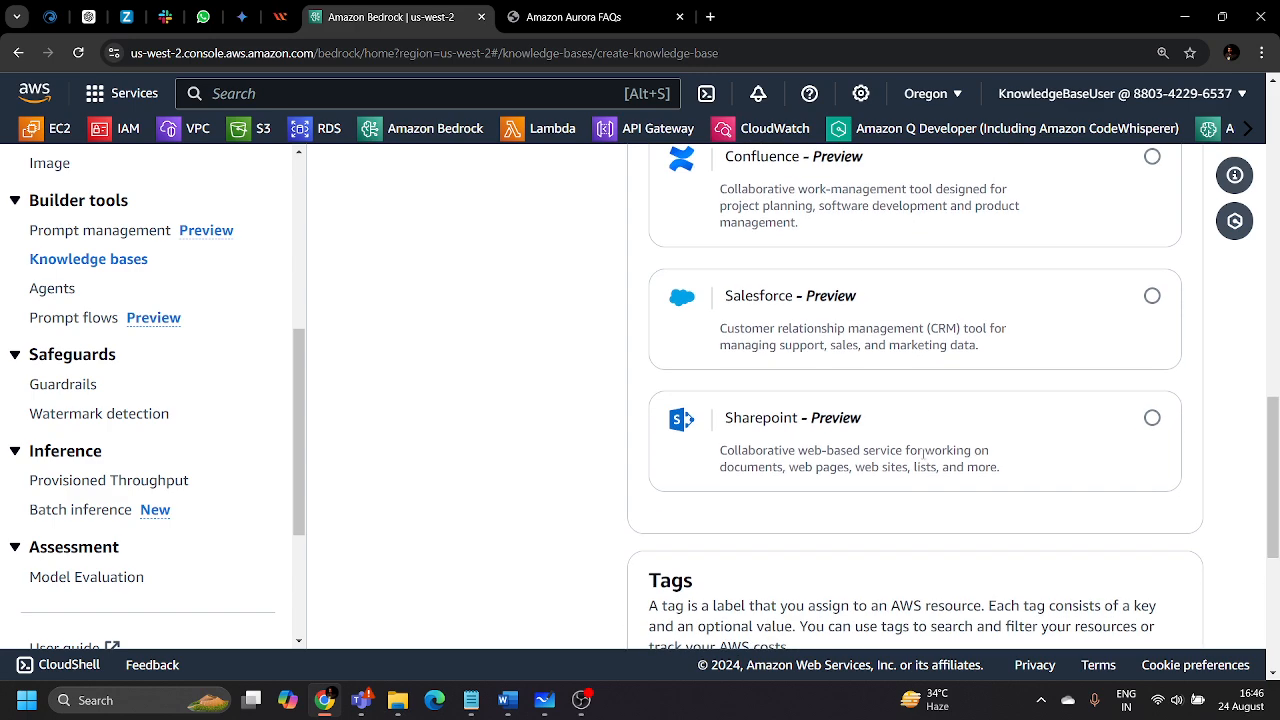
{"action": "scroll", "coordinate": [923, 455], "scroll_direction": "up", "scroll_amount": 5}
{"action": "scroll", "coordinate": [924, 458], "scroll_direction": "up", "scroll_amount": 1}
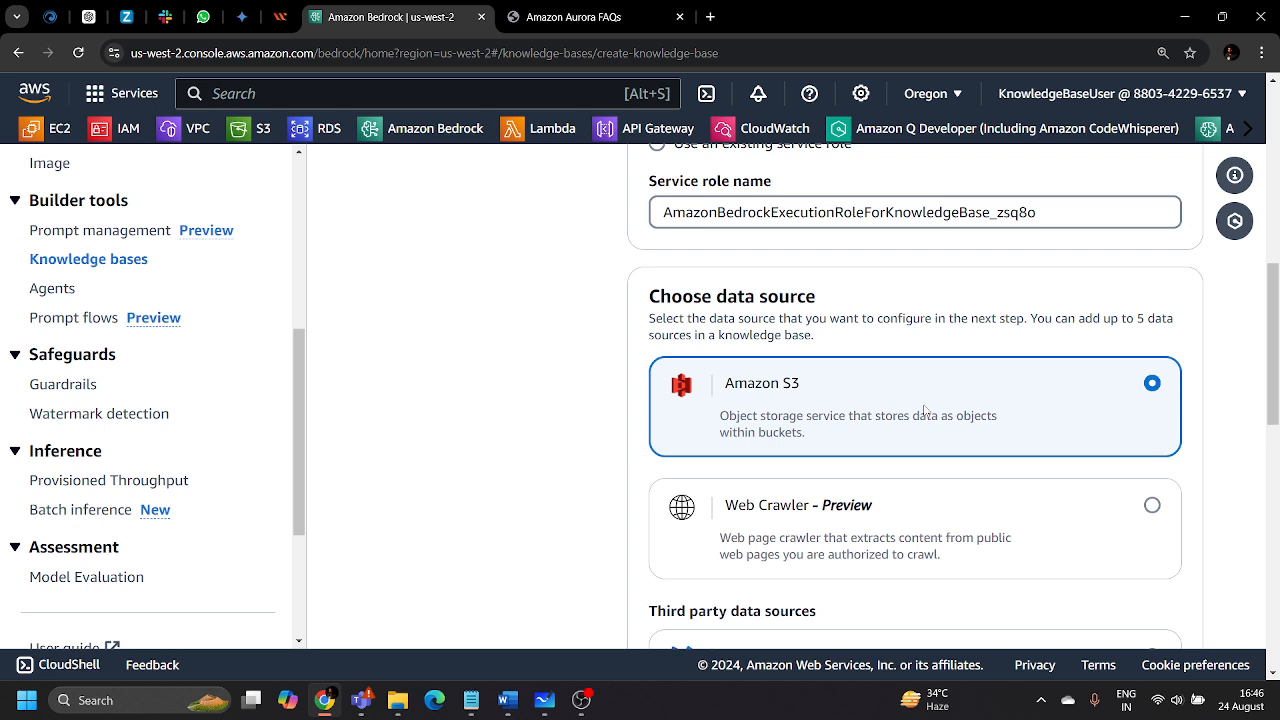
{"action": "scroll", "coordinate": [948, 383], "scroll_direction": "down", "scroll_amount": 1}
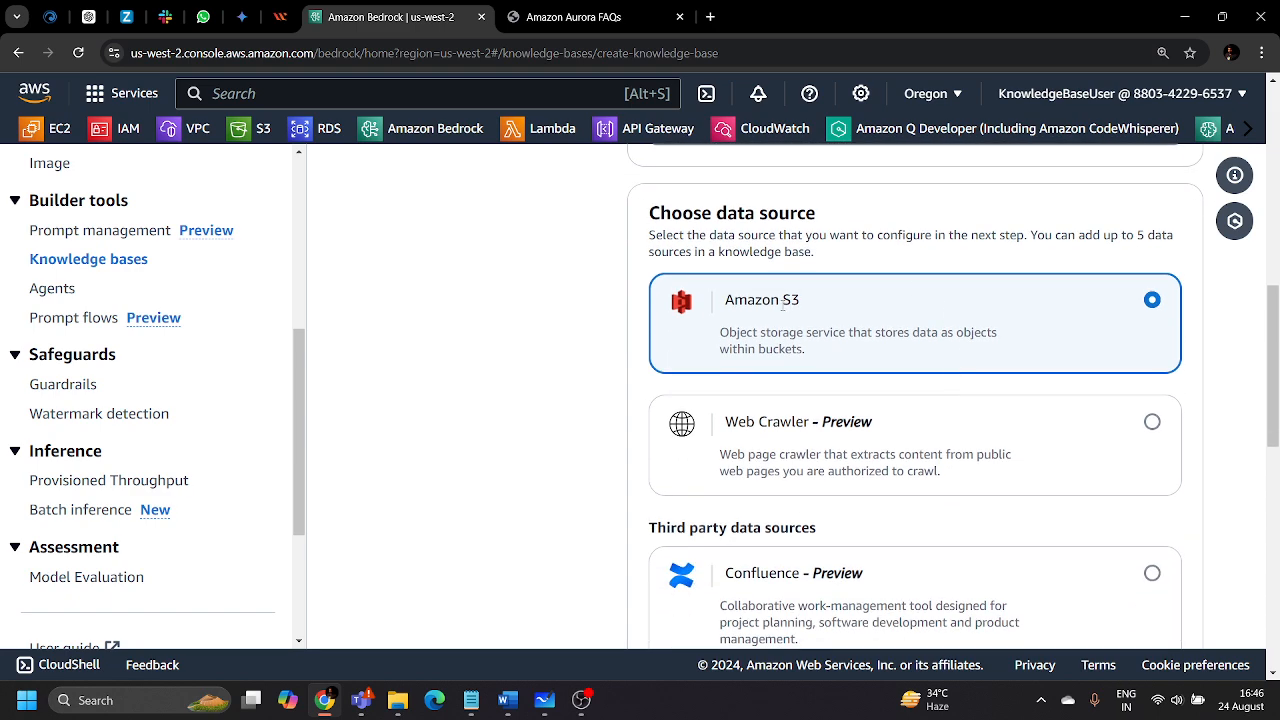
{"action": "left_click_drag", "start_coordinate": [728, 302], "coordinate": [808, 302]}
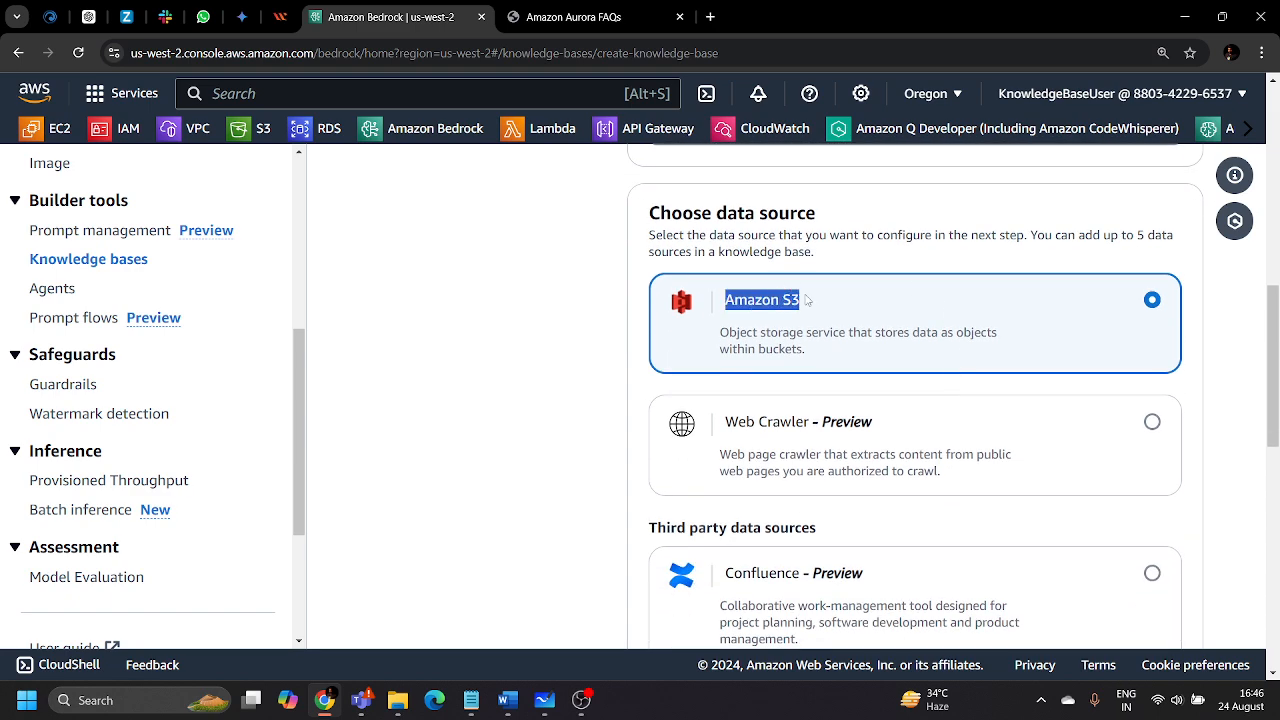
{"action": "left_click", "coordinate": [586, 320]}
Keep the new service role and Amazon S3 data source options, and continue to the data source configuration
{"action": "scroll", "coordinate": [586, 320], "scroll_direction": "up", "scroll_amount": 3}
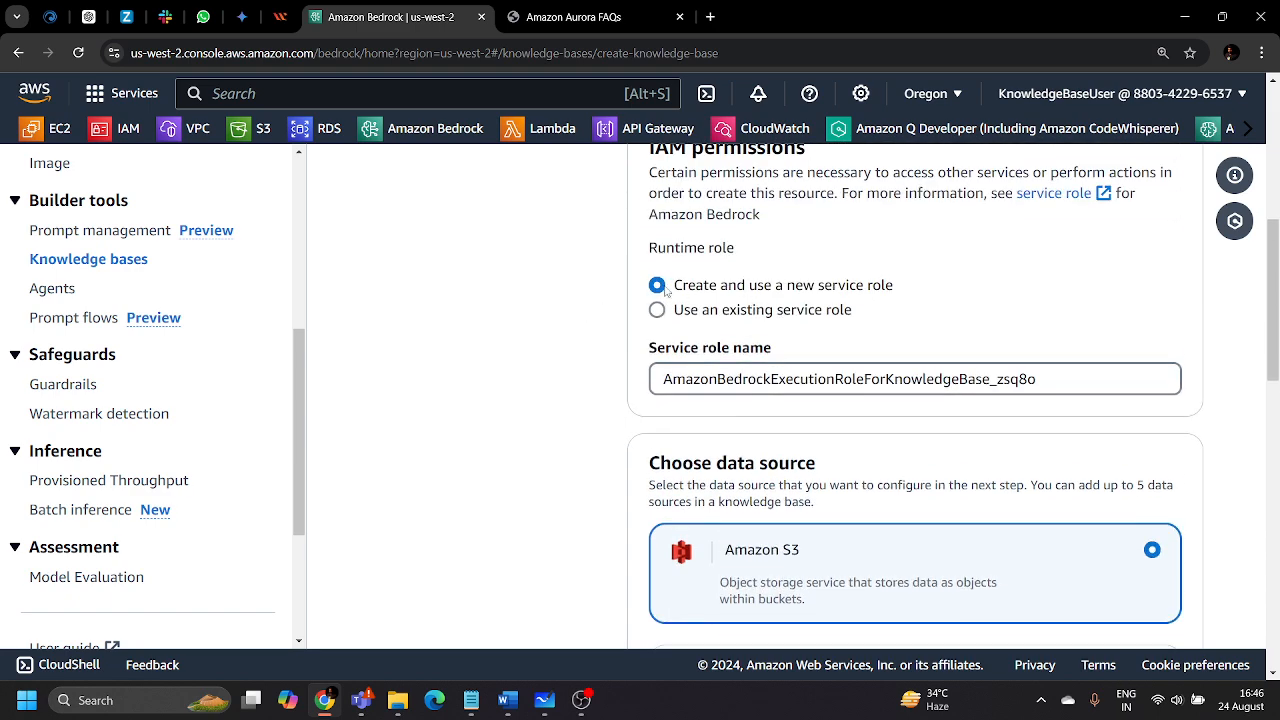
{"action": "left_click_drag", "start_coordinate": [674, 289], "coordinate": [934, 290]}
{"action": "left_click", "coordinate": [934, 290]}
{"action": "scroll", "coordinate": [920, 286], "scroll_direction": "down", "scroll_amount": 5}
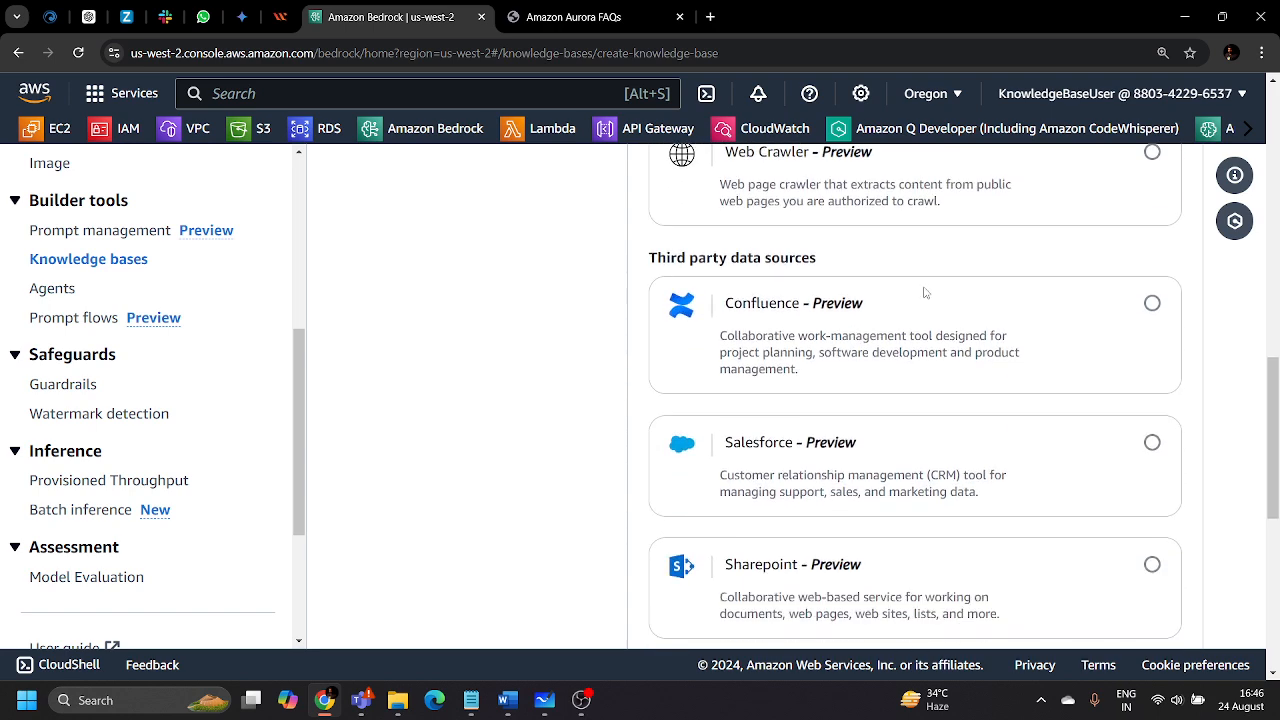
{"action": "scroll", "coordinate": [927, 300], "scroll_direction": "down", "scroll_amount": 5}
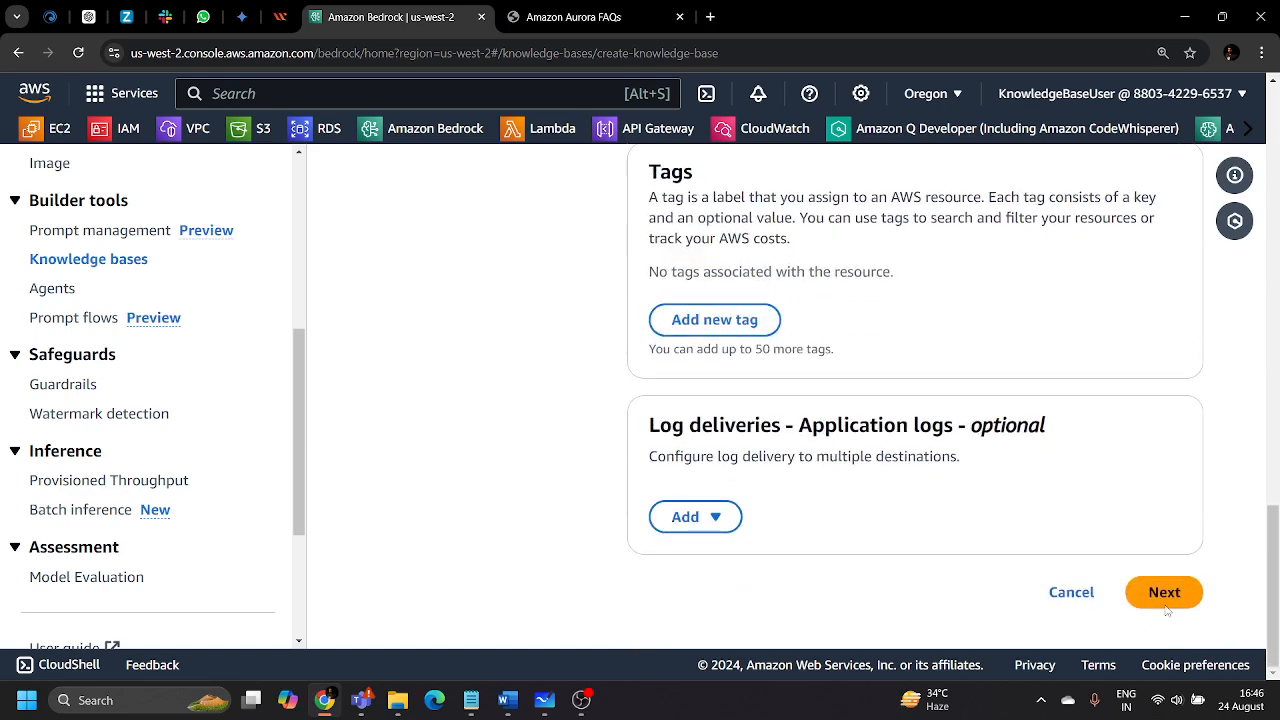
{"action": "left_click", "coordinate": [1164, 600]}
Set the data source's S3 URI to amazon_aurora_faqs (1).pdf in the knowledgebasebucketdemo bucket
{"action": "scroll", "coordinate": [909, 320], "scroll_direction": "down", "scroll_amount": 2}
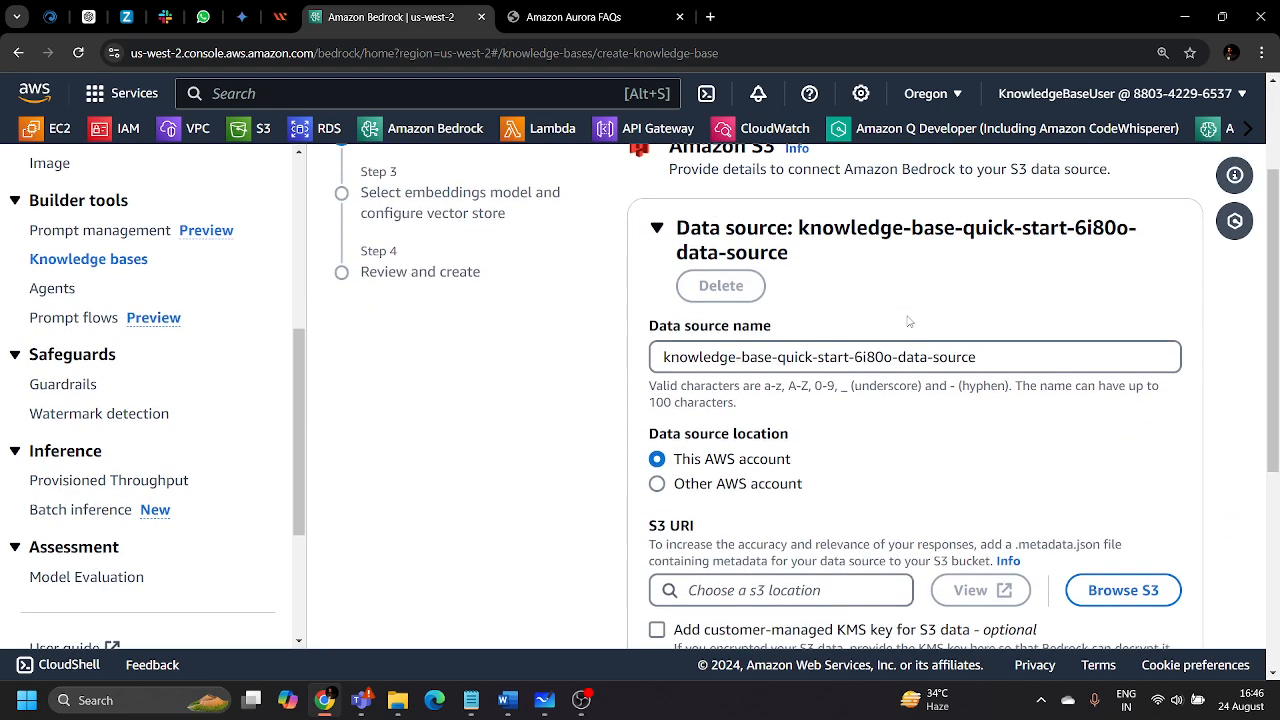
{"action": "scroll", "coordinate": [909, 321], "scroll_direction": "down", "scroll_amount": 3}
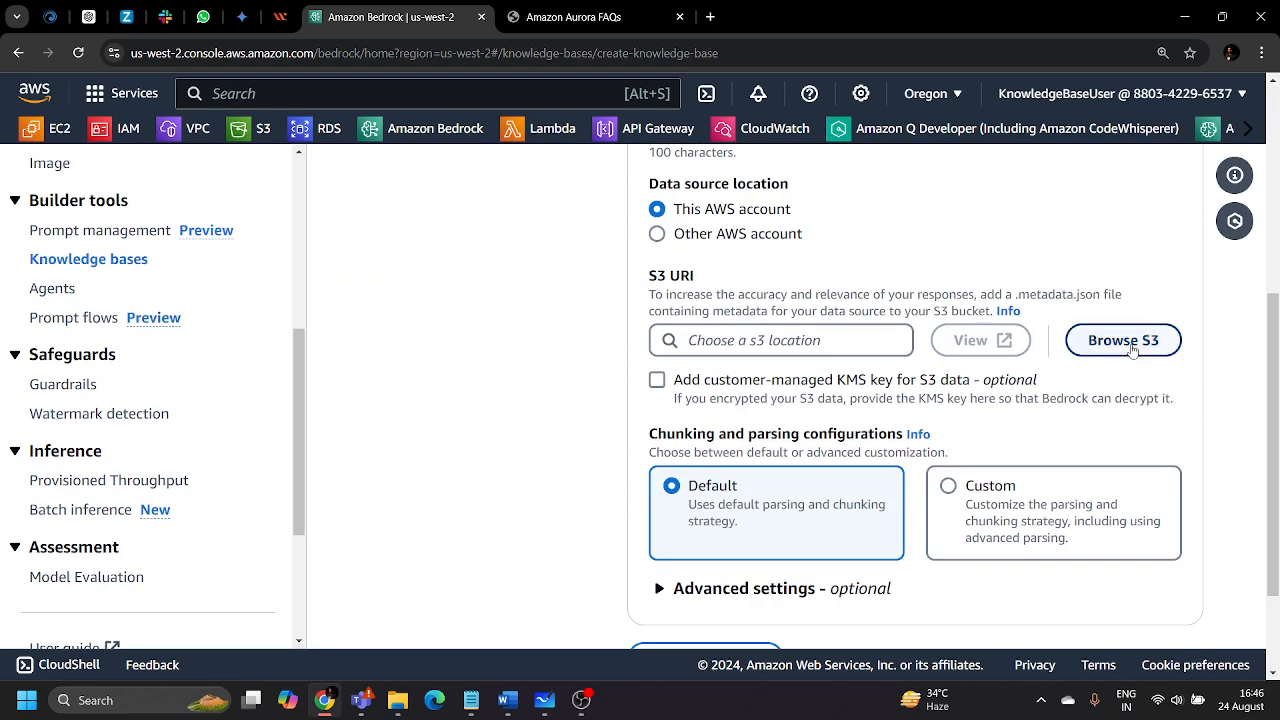
{"action": "left_click", "coordinate": [1123, 341]}
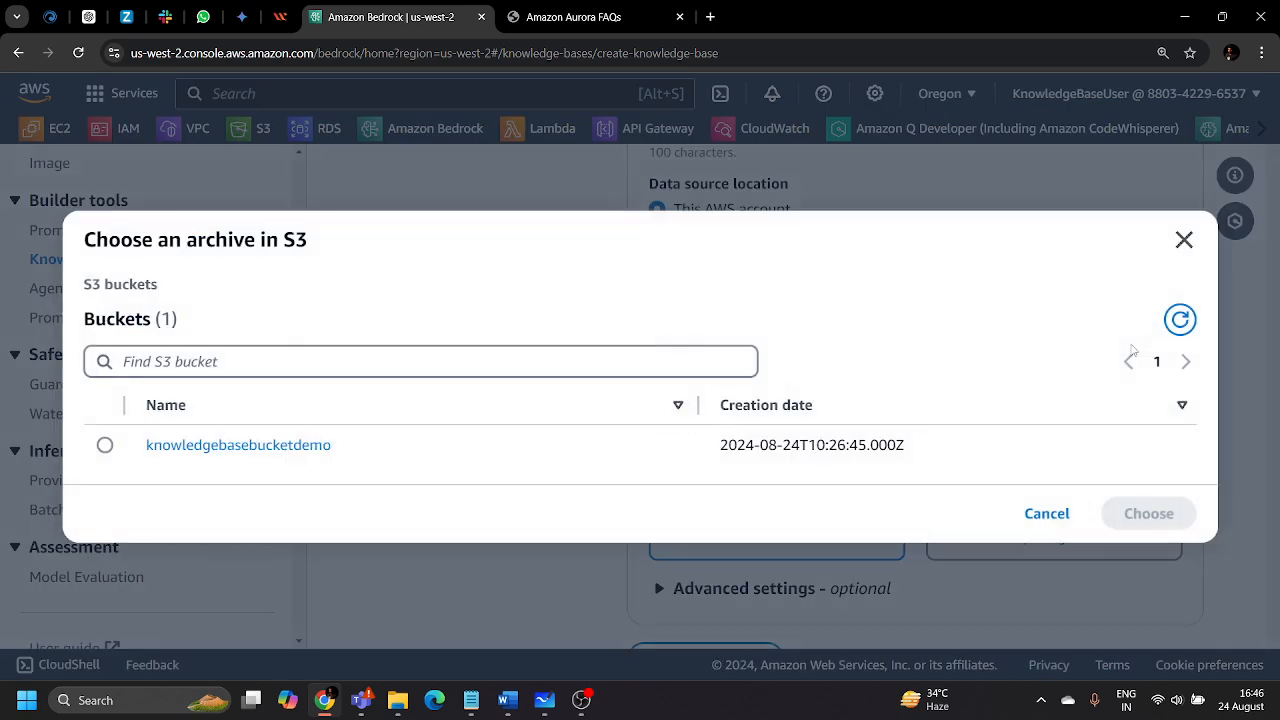
{"action": "left_click", "coordinate": [251, 445]}
{"action": "left_click", "coordinate": [106, 446]}
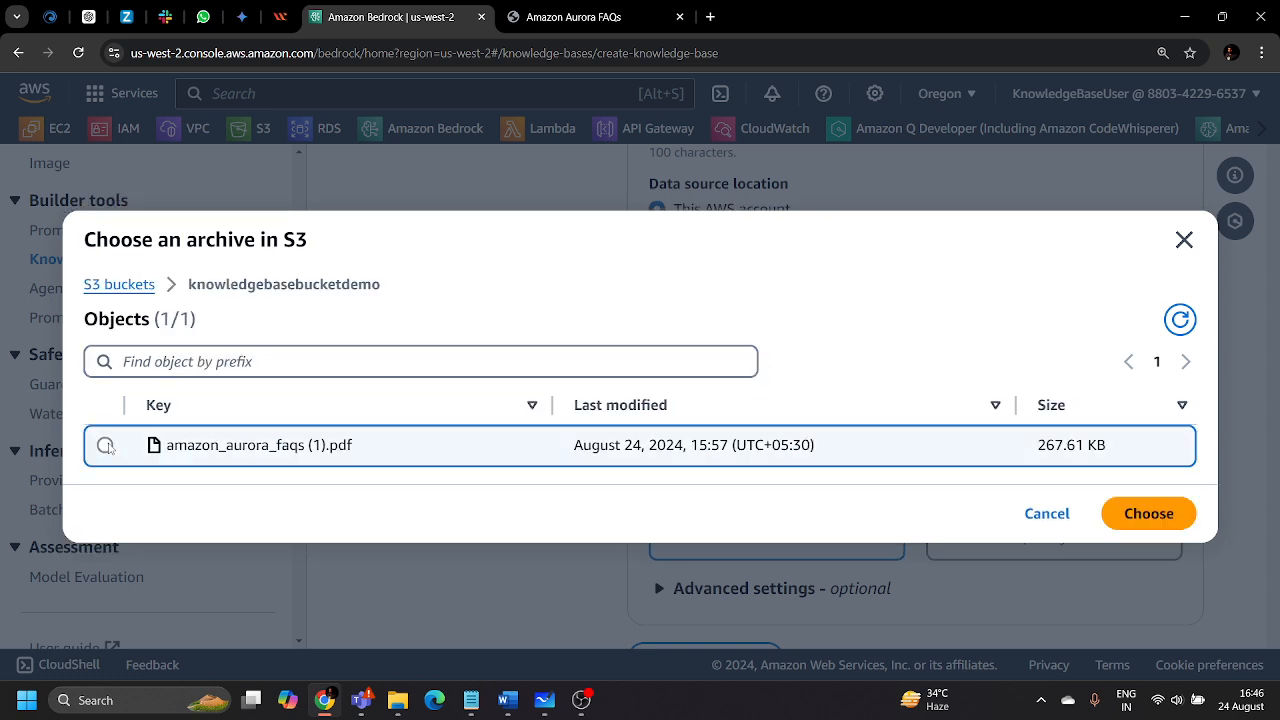
{"action": "left_click", "coordinate": [1150, 513]}
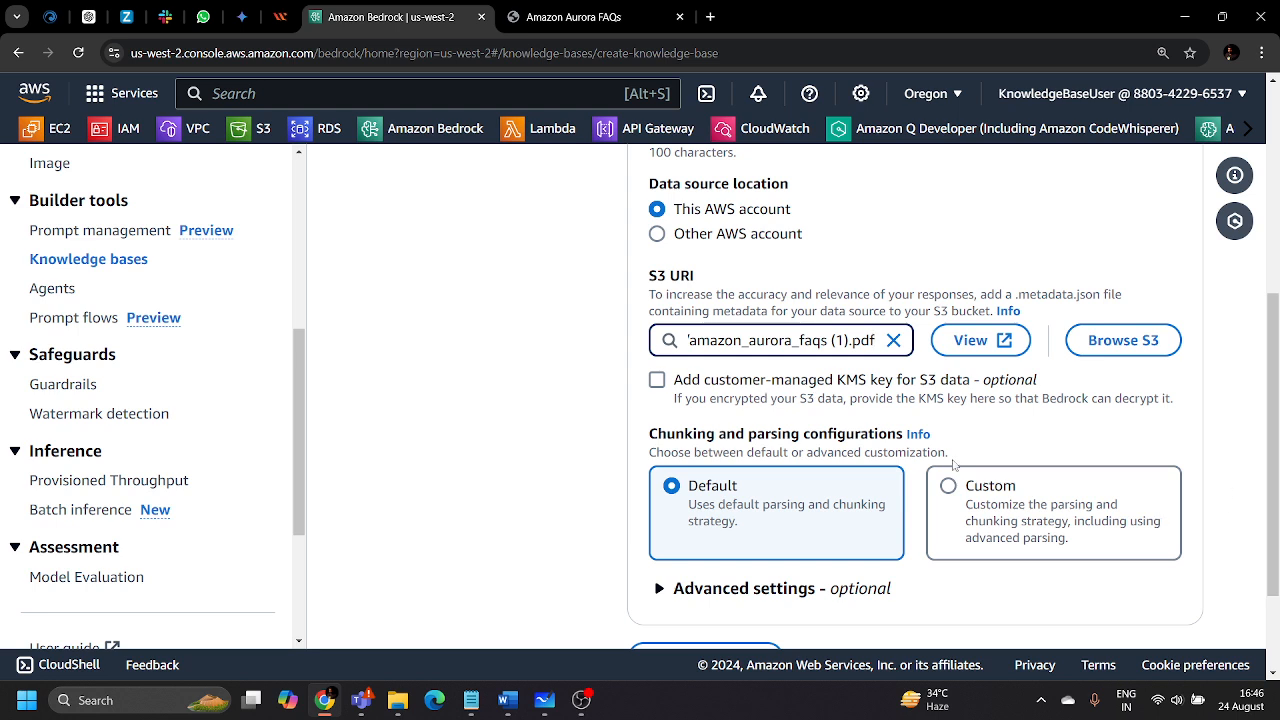
Switch chunking and parsing to Custom, examine the chunking strategy choices without changing them, and return the configuration to Default
{"action": "scroll", "coordinate": [955, 463], "scroll_direction": "down", "scroll_amount": 1}
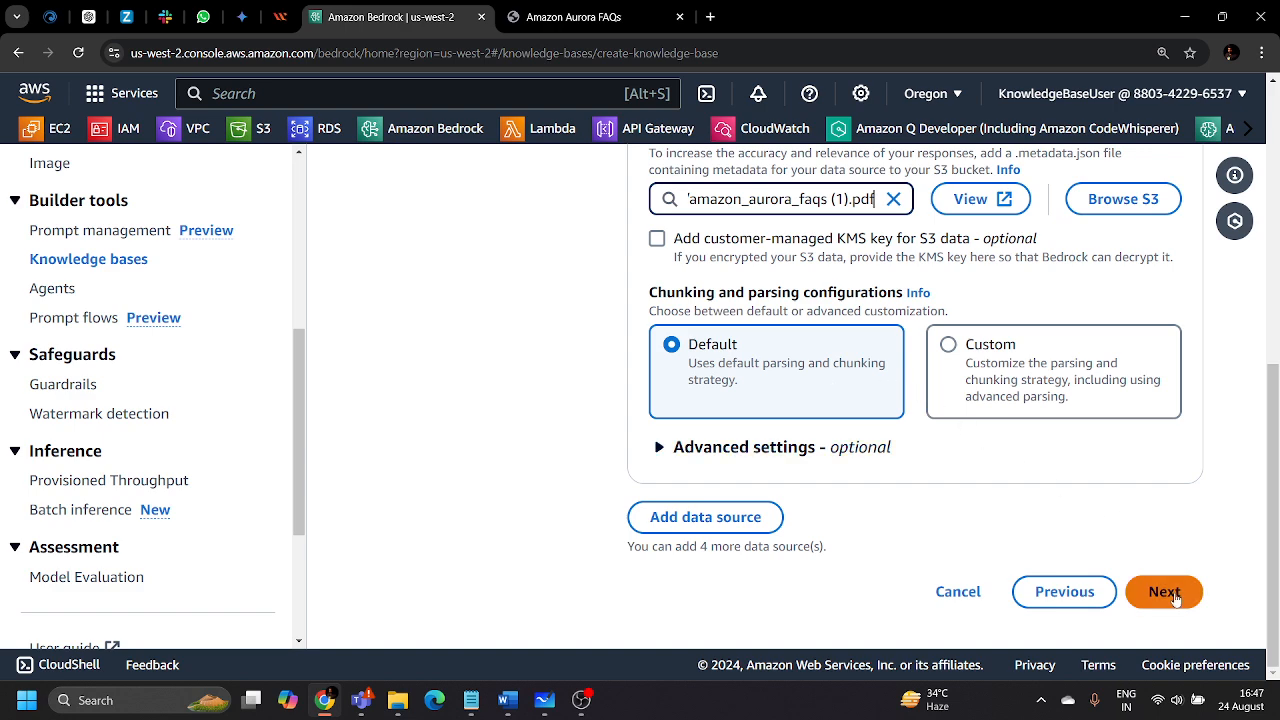
{"action": "left_click", "coordinate": [955, 362]}
{"action": "scroll", "coordinate": [950, 370], "scroll_direction": "down", "scroll_amount": 5}
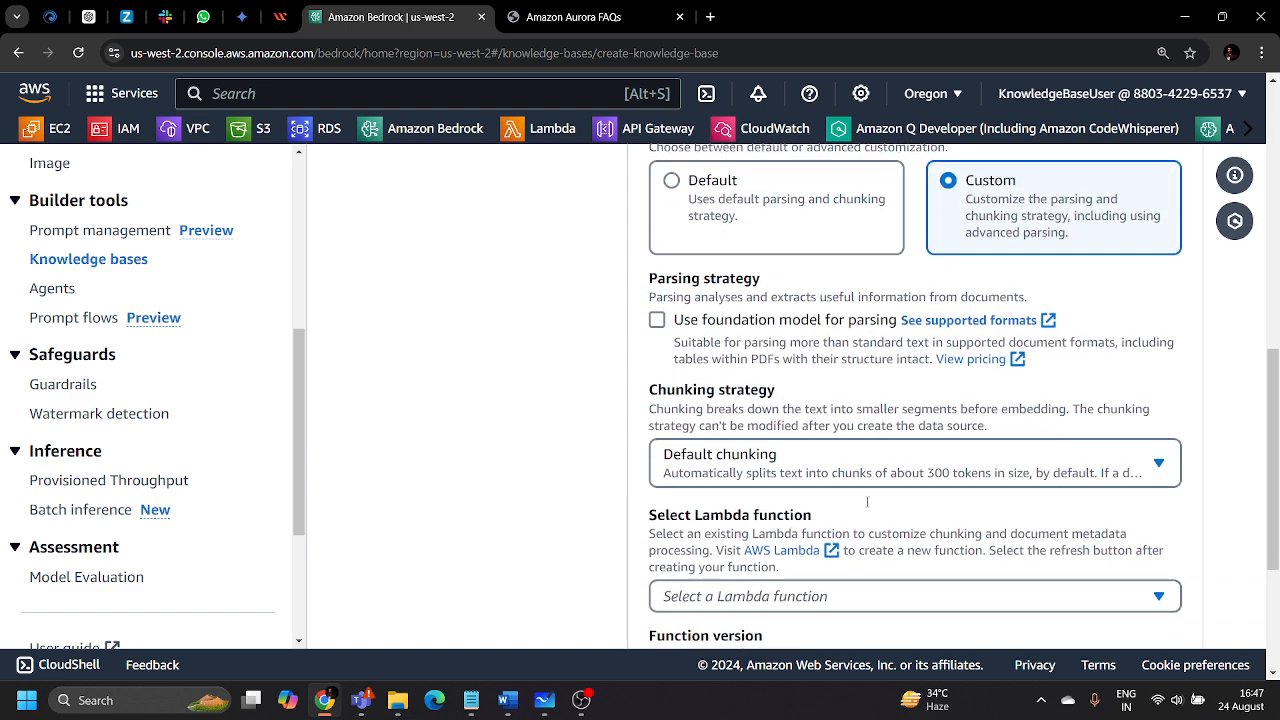
{"action": "scroll", "coordinate": [816, 436], "scroll_direction": "up", "scroll_amount": 3}
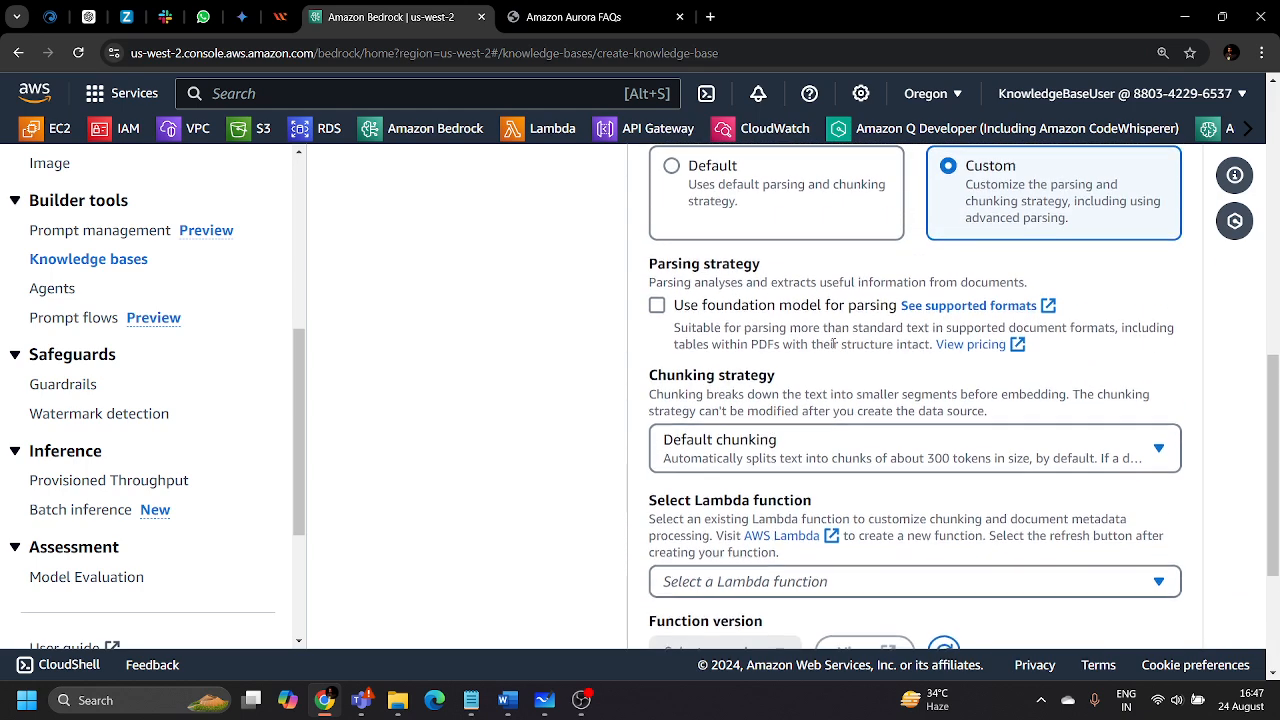
{"action": "left_click", "coordinate": [808, 453]}
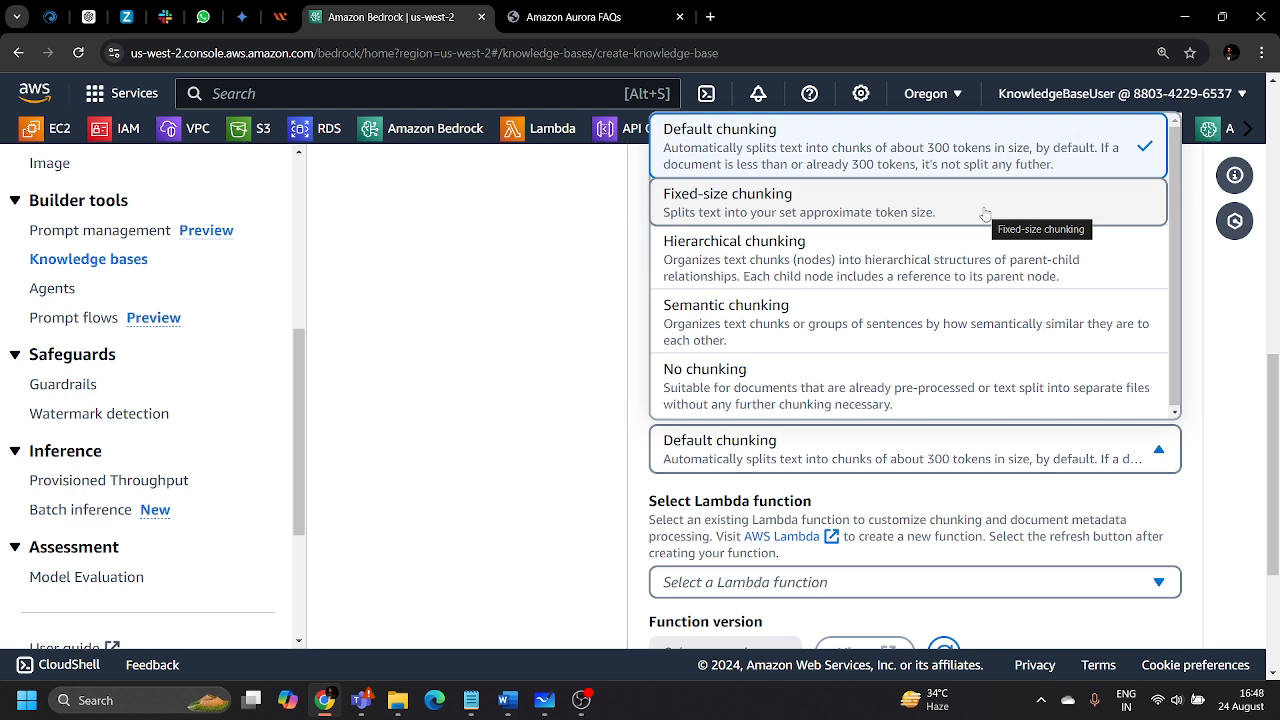
{"action": "scroll", "coordinate": [836, 213], "scroll_direction": "up", "scroll_amount": 2}
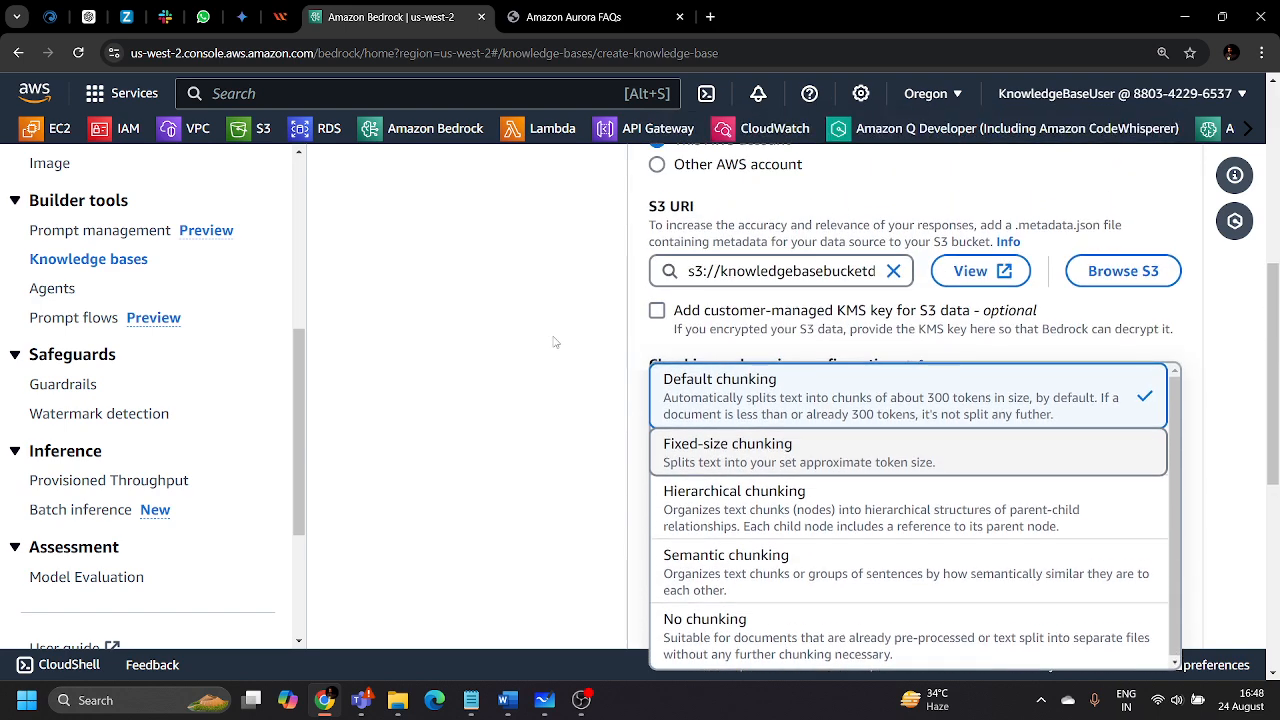
{"action": "left_click", "coordinate": [555, 351]}
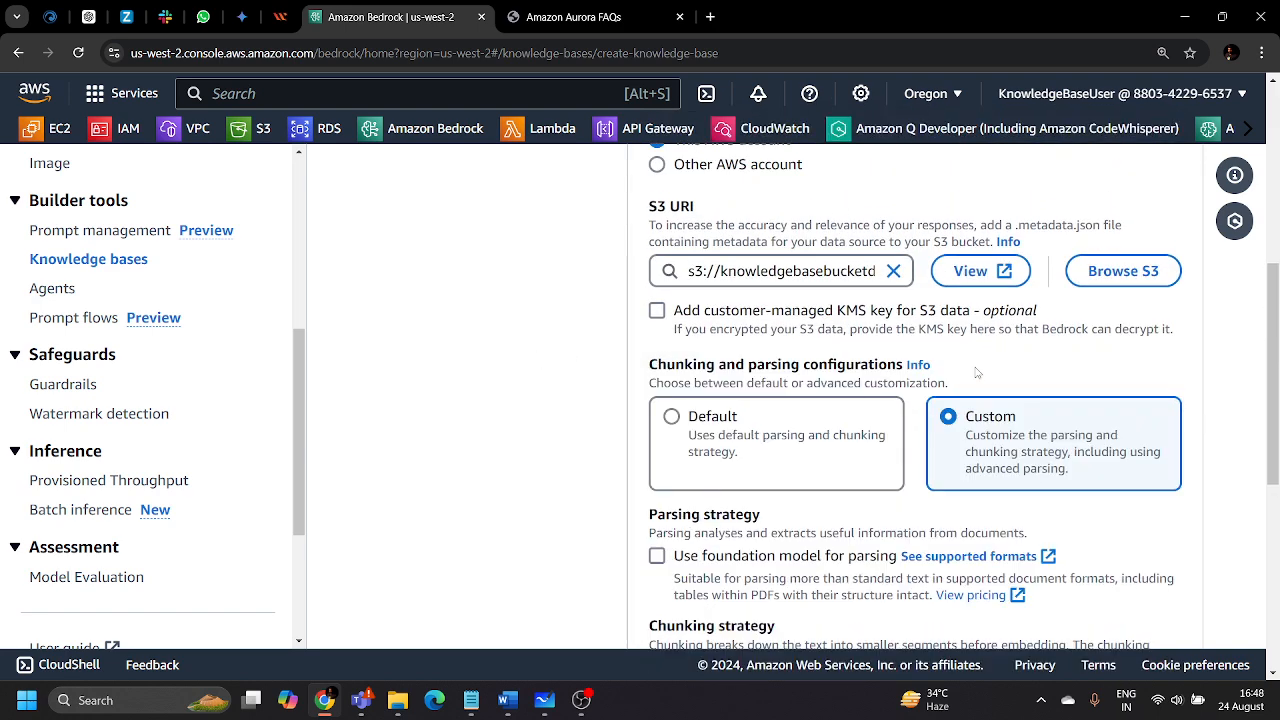
{"action": "left_click", "coordinate": [697, 417]}
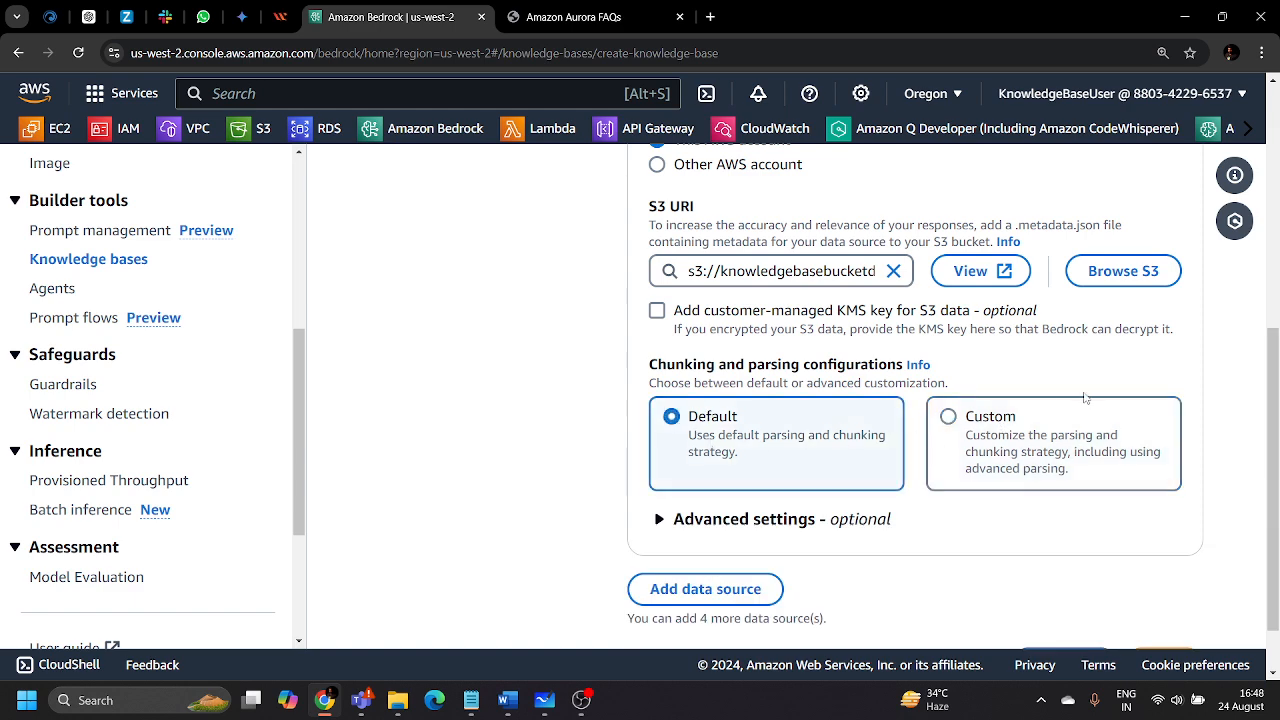
Continue to the embeddings and vector store step, and look through the Titan and Cohere embedding models and vector dimensions
{"action": "scroll", "coordinate": [1086, 398], "scroll_direction": "down", "scroll_amount": 1}
{"action": "left_click", "coordinate": [1152, 590]}
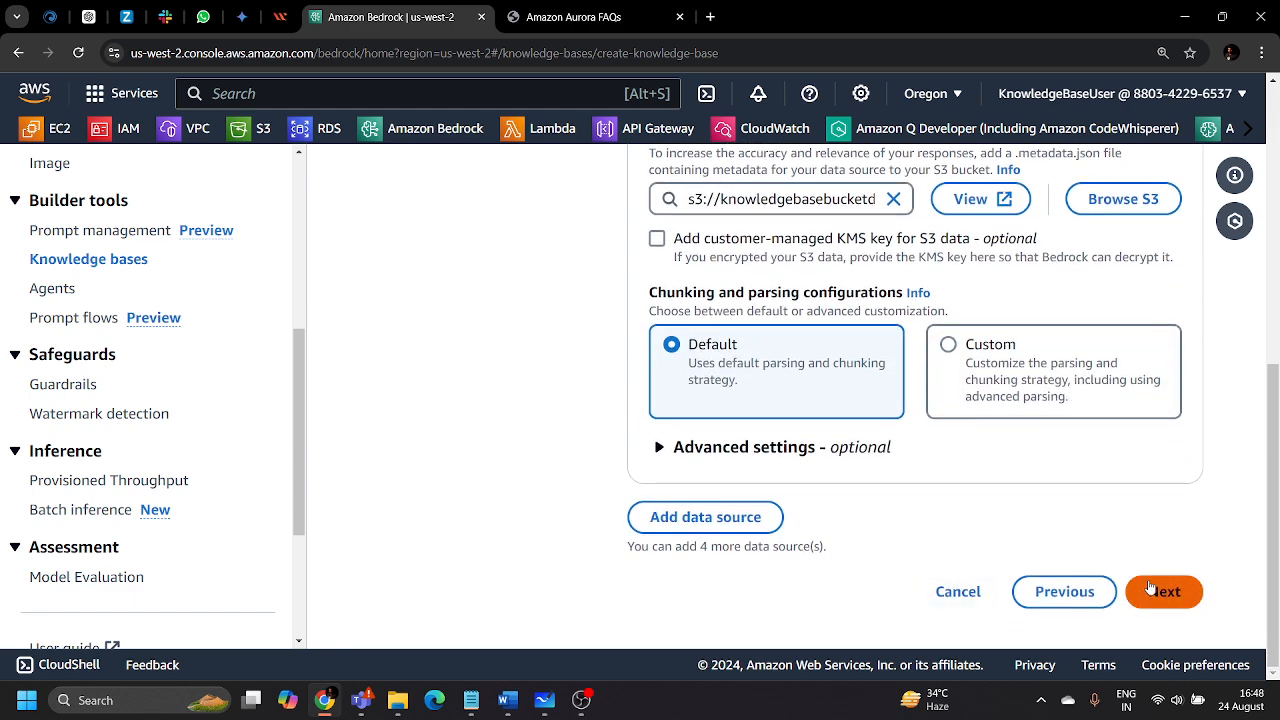
{"action": "scroll", "coordinate": [1010, 360], "scroll_direction": "down", "scroll_amount": 10}
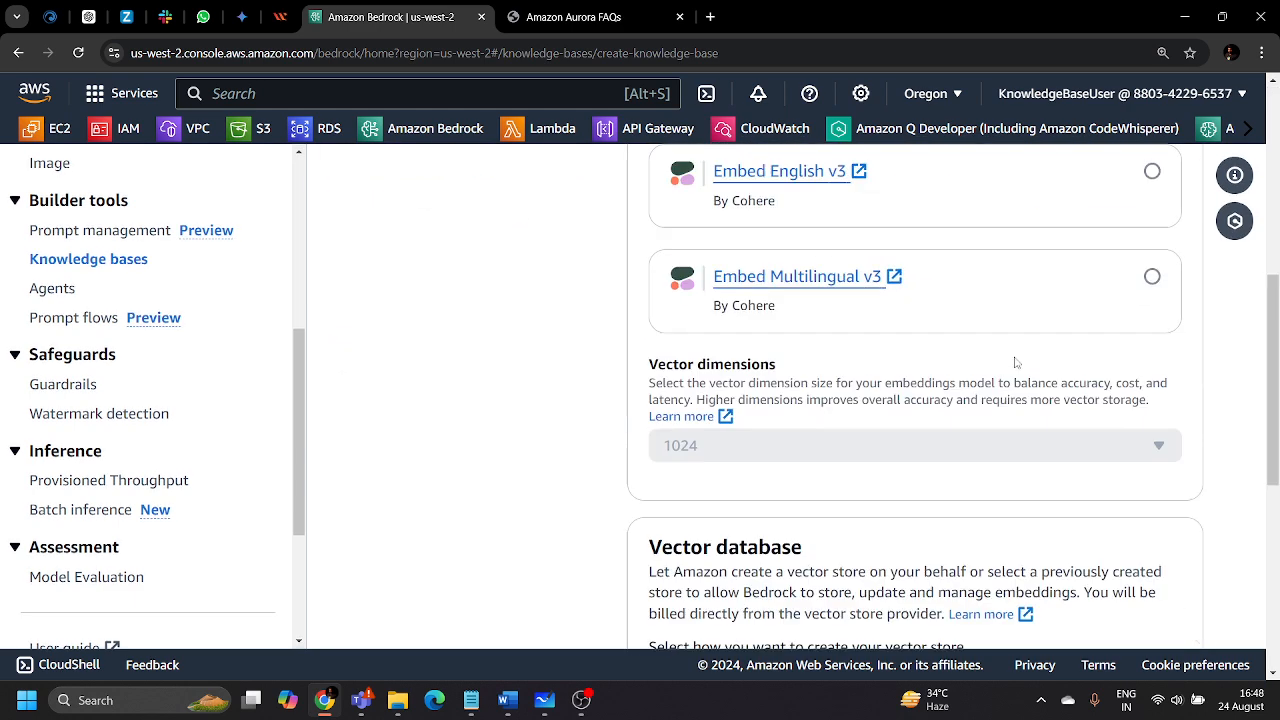
{"action": "scroll", "coordinate": [1025, 395], "scroll_direction": "up", "scroll_amount": 7}
{"action": "scroll", "coordinate": [1029, 400], "scroll_direction": "up", "scroll_amount": 1}
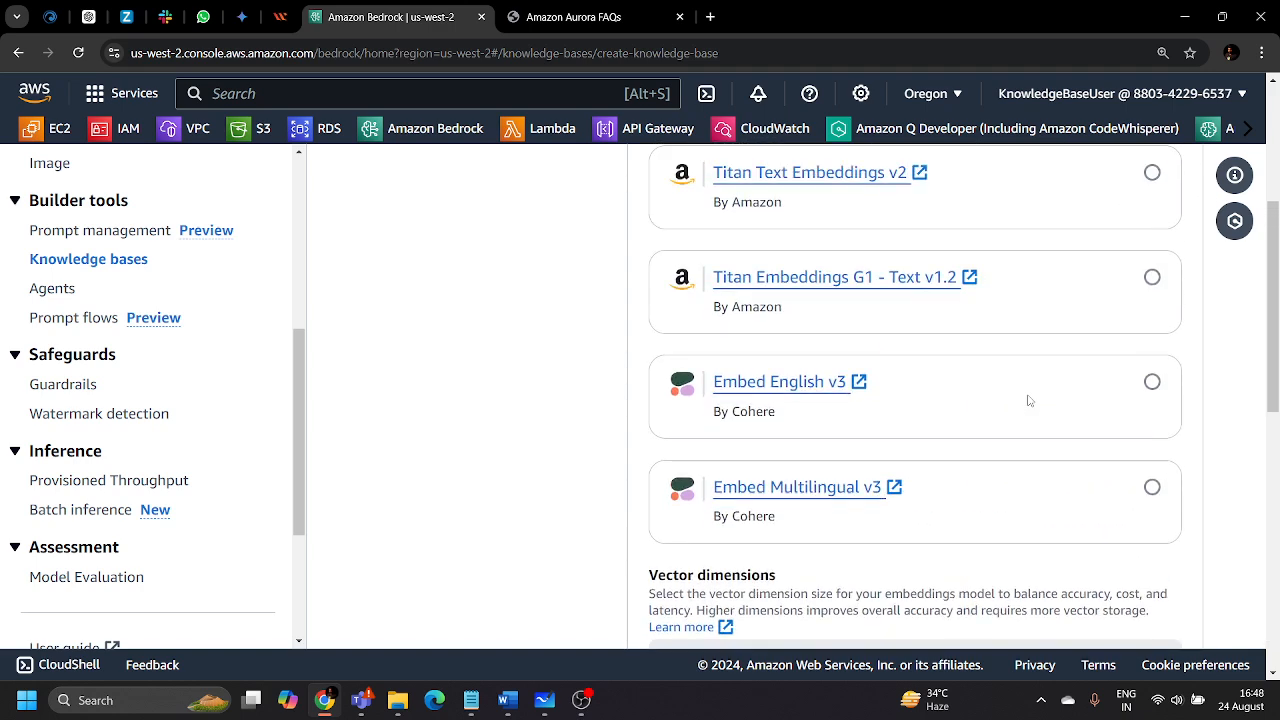
Examine the heading and introduction of the embeddings model and vector store step, including the note on changes after creation
{"action": "scroll", "coordinate": [1030, 400], "scroll_direction": "up", "scroll_amount": 3}
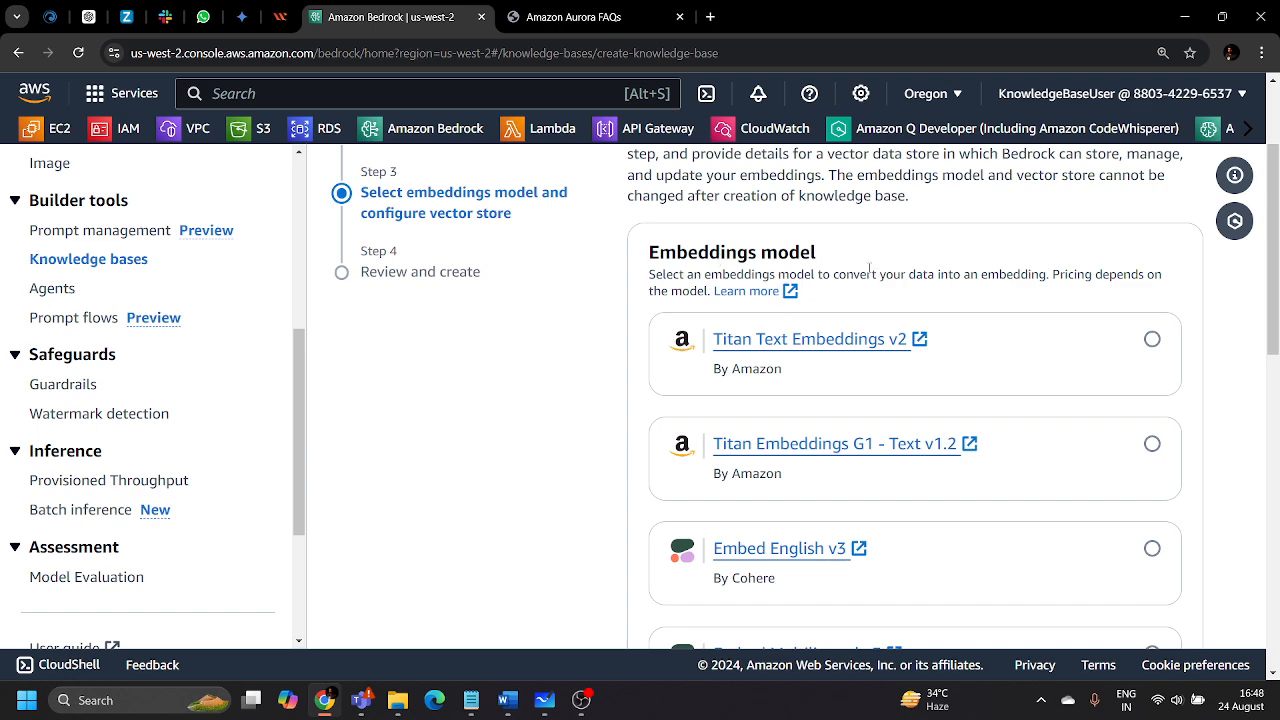
{"action": "scroll", "coordinate": [869, 268], "scroll_direction": "up", "scroll_amount": 2}
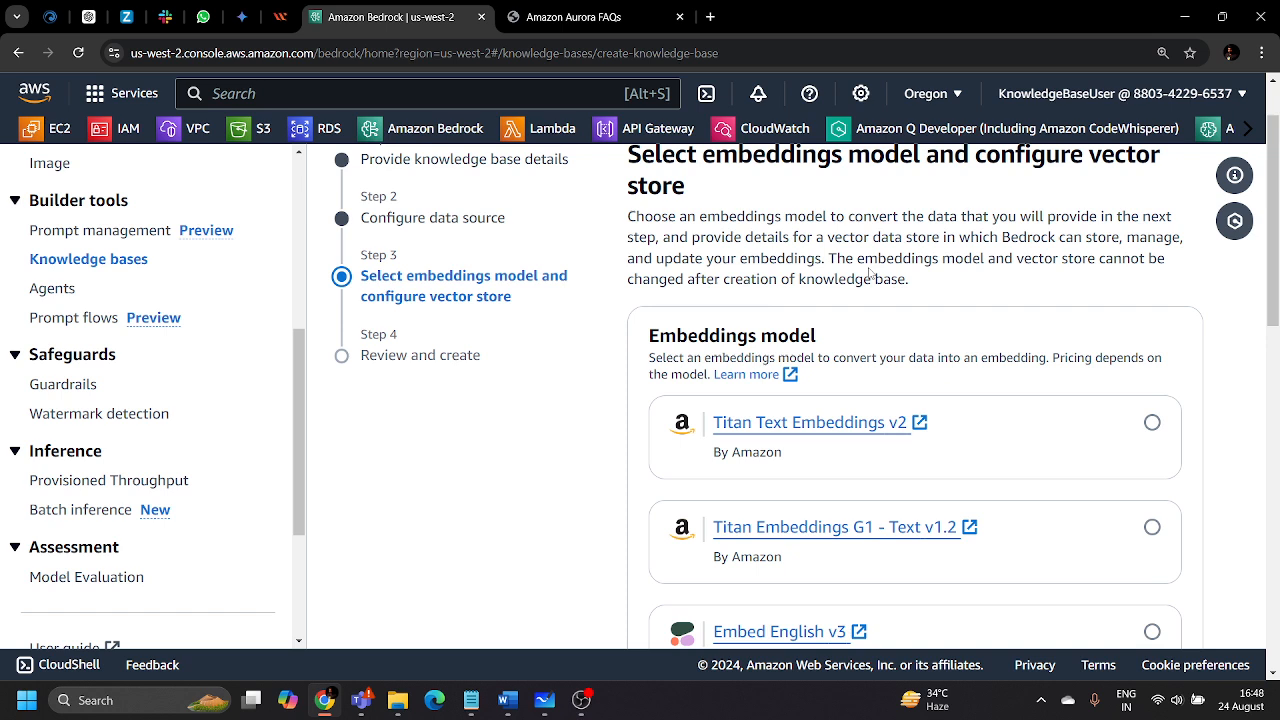
{"action": "scroll", "coordinate": [870, 273], "scroll_direction": "up", "scroll_amount": 1}
{"action": "double_click", "coordinate": [767, 245]}
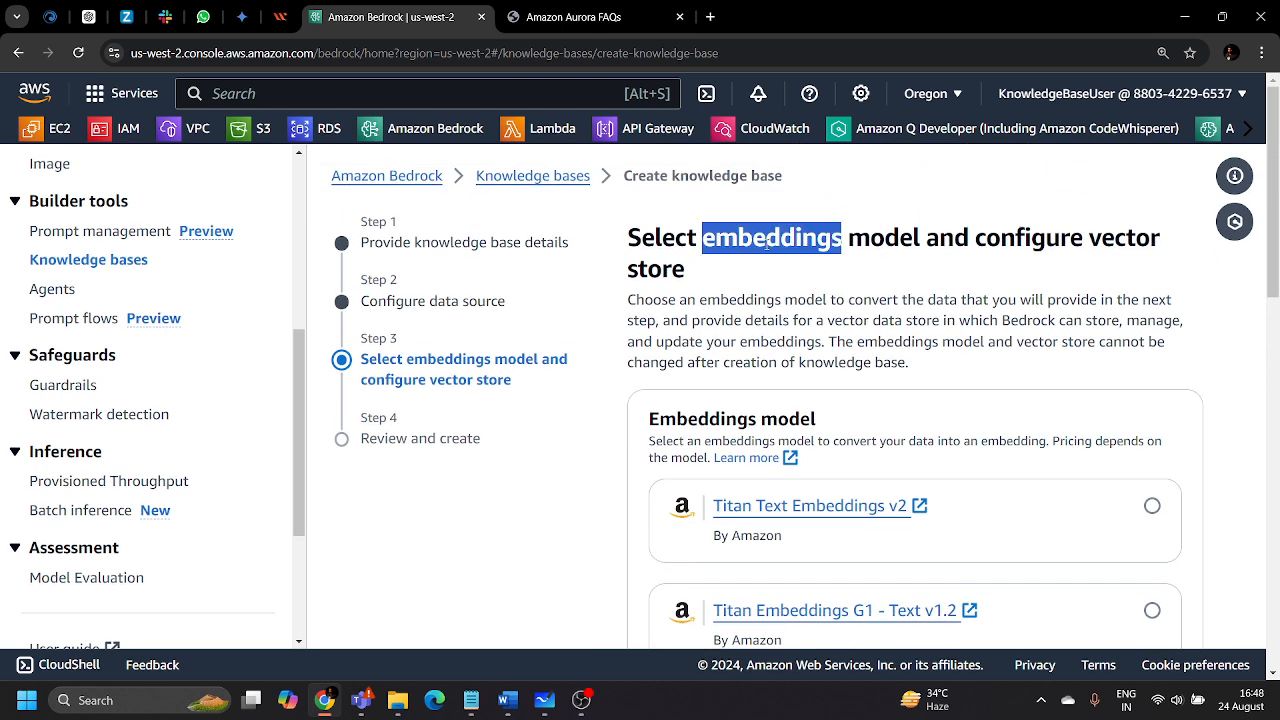
{"action": "double_click", "coordinate": [1117, 238]}
{"action": "left_click", "coordinate": [735, 283]}
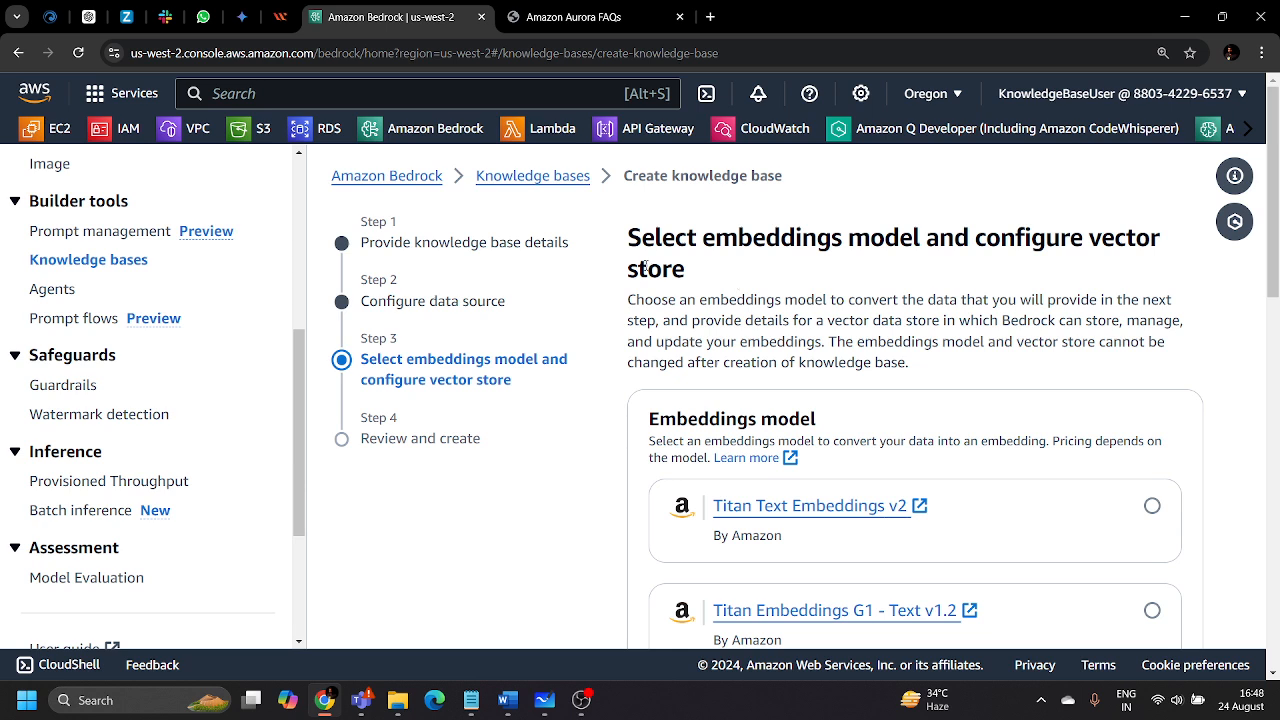
{"action": "left_click_drag", "start_coordinate": [645, 241], "coordinate": [720, 277]}
{"action": "left_click", "coordinate": [720, 277]}
{"action": "left_click_drag", "start_coordinate": [622, 294], "coordinate": [753, 281]}
{"action": "left_click", "coordinate": [776, 279]}
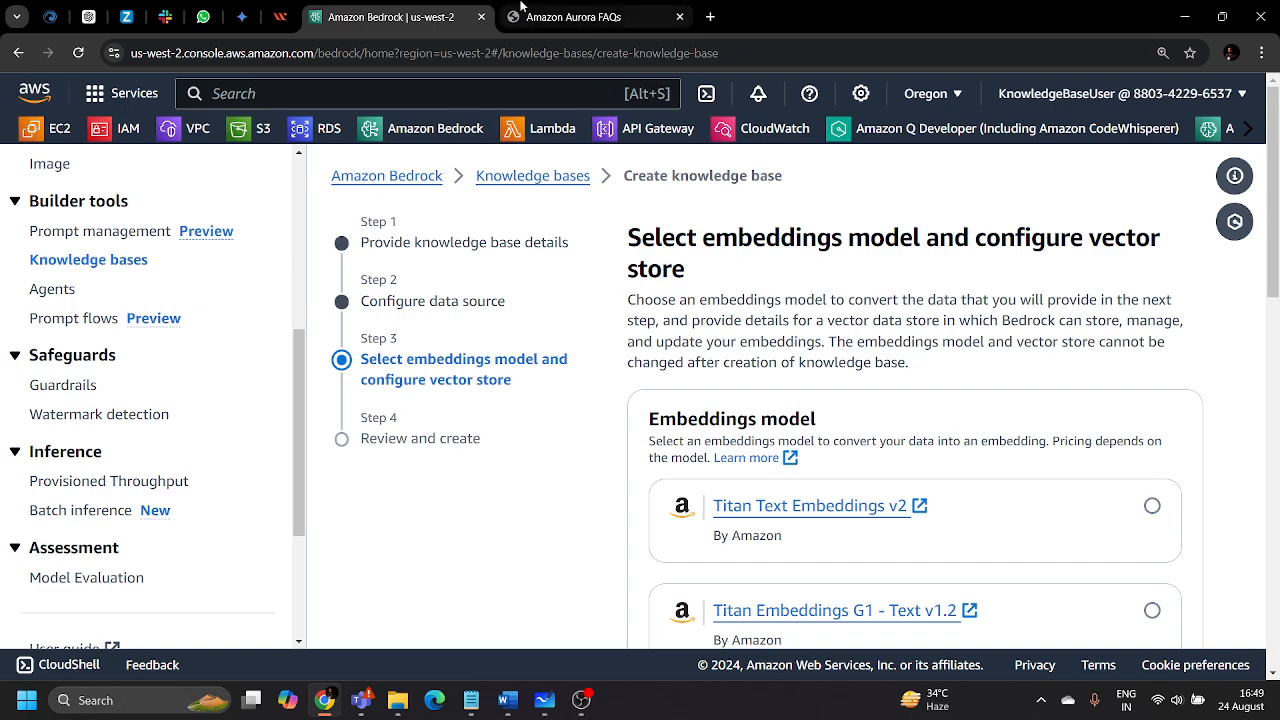
Review the first page of the Amazon Aurora FAQs PDF, and return to the knowledge base setup
{"action": "left_click", "coordinate": [523, 8]}
{"action": "scroll", "coordinate": [817, 431], "scroll_direction": "down", "scroll_amount": 3}
{"action": "scroll", "coordinate": [818, 431], "scroll_direction": "up", "scroll_amount": 5}
{"action": "scroll", "coordinate": [815, 425], "scroll_direction": "up", "scroll_amount": 10}
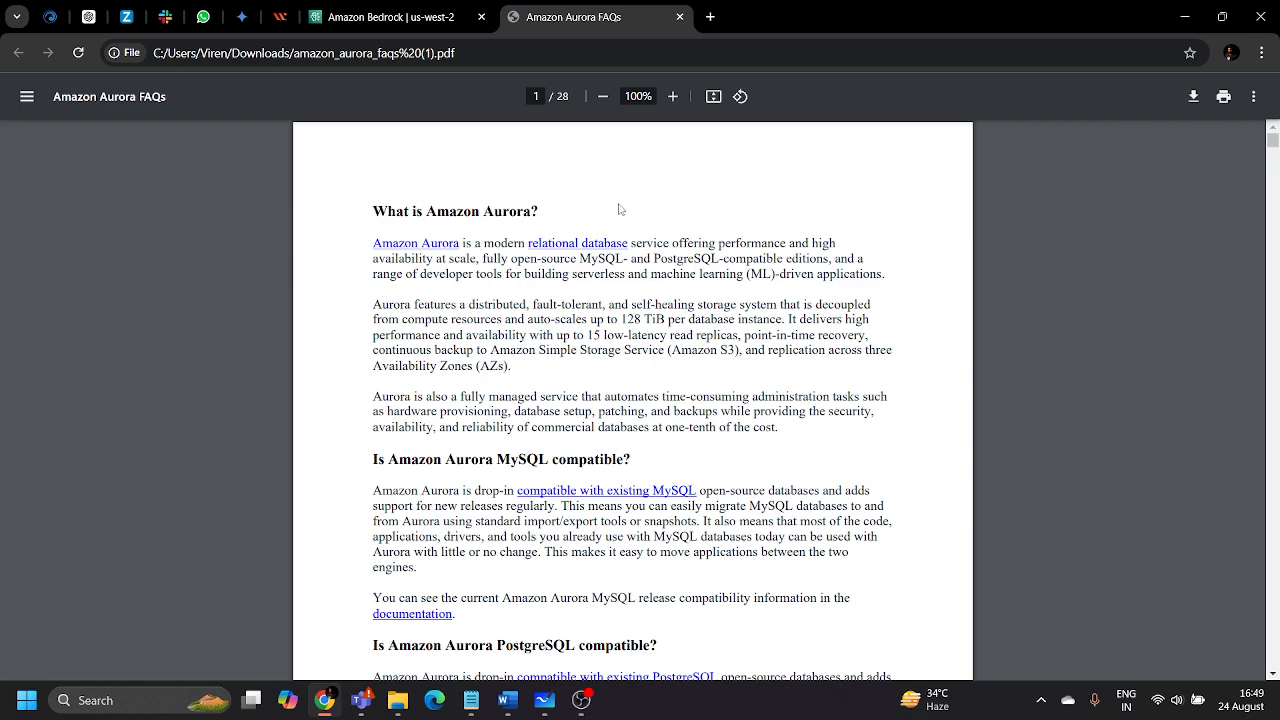
{"action": "left_click", "coordinate": [390, 18]}
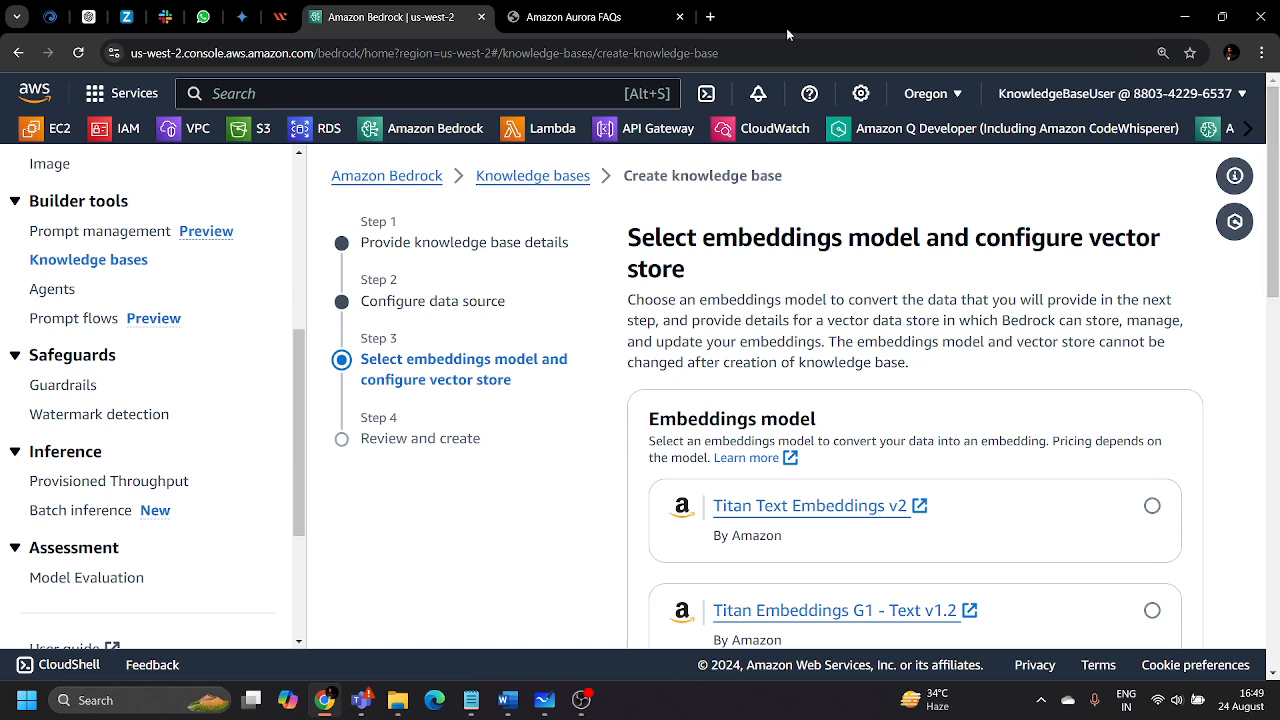
Open a blank browser tab, revisit the Aurora FAQs PDF, and examine the available Titan and Cohere embedding models
{"action": "left_click", "coordinate": [710, 16]}
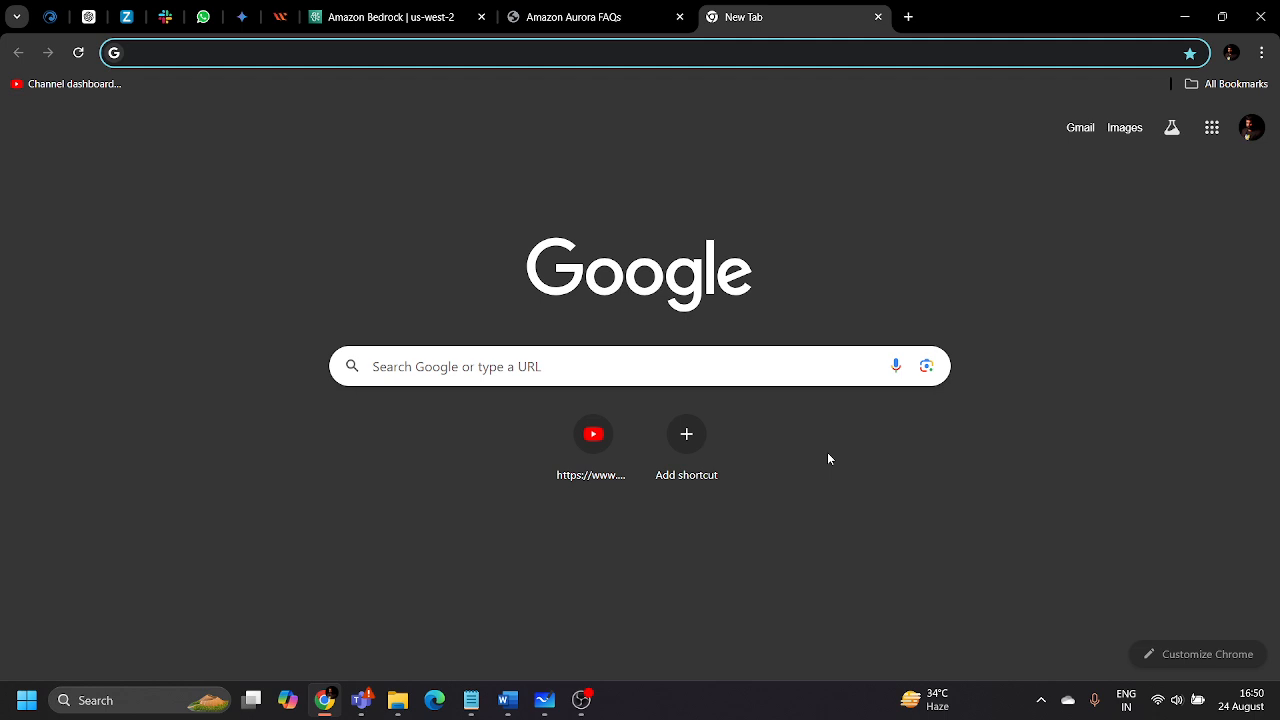
{"action": "left_click", "coordinate": [600, 6]}
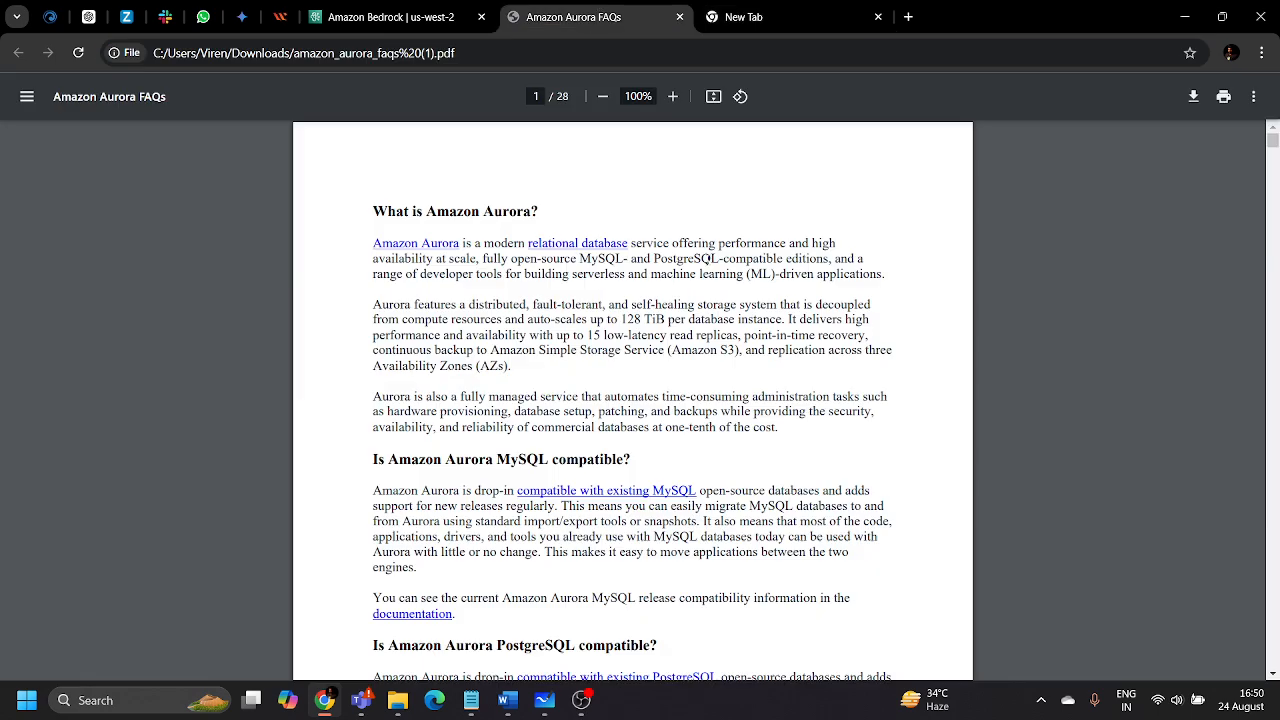
{"action": "left_click", "coordinate": [405, 16]}
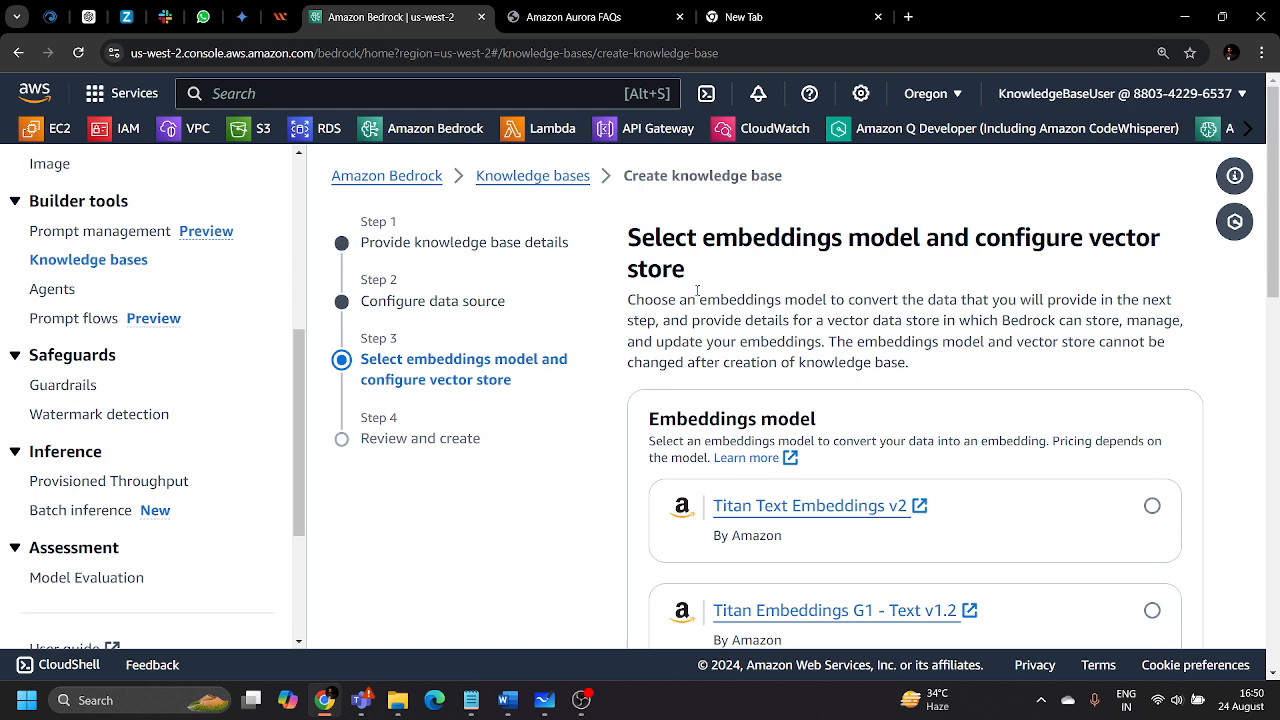
{"action": "scroll", "coordinate": [697, 290], "scroll_direction": "down", "scroll_amount": 1}
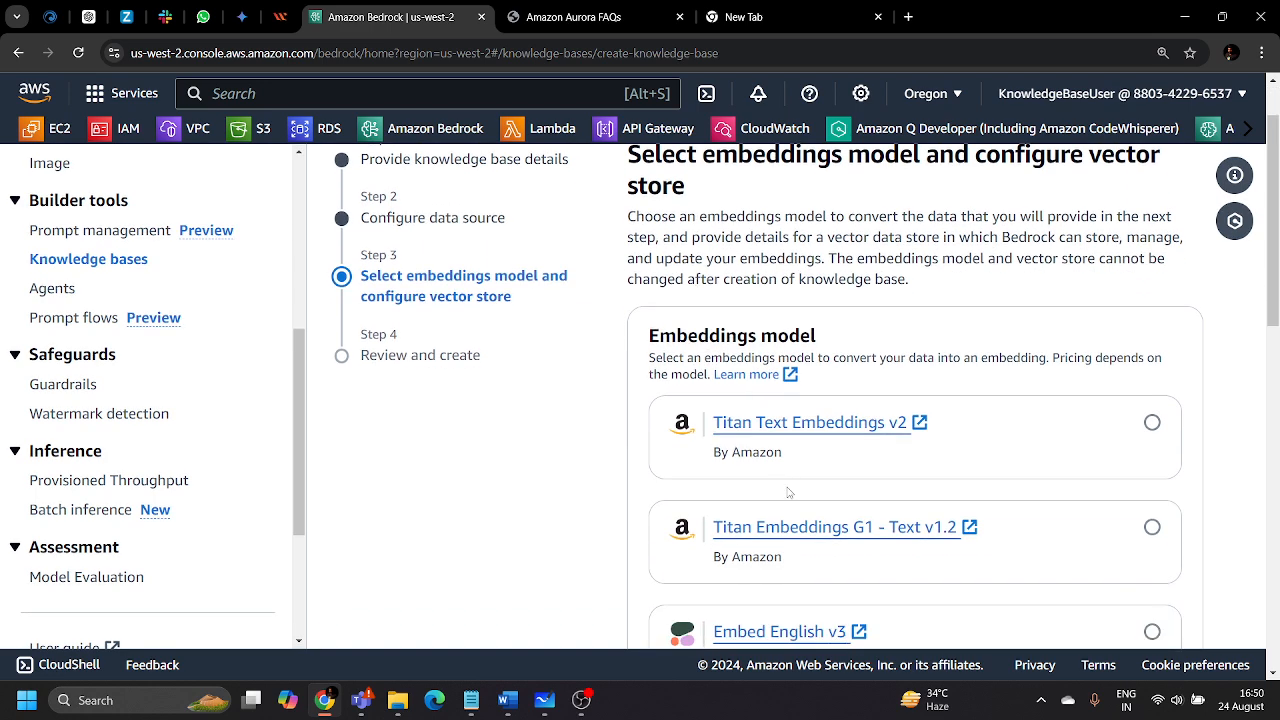
{"action": "scroll", "coordinate": [814, 515], "scroll_direction": "down", "scroll_amount": 1}
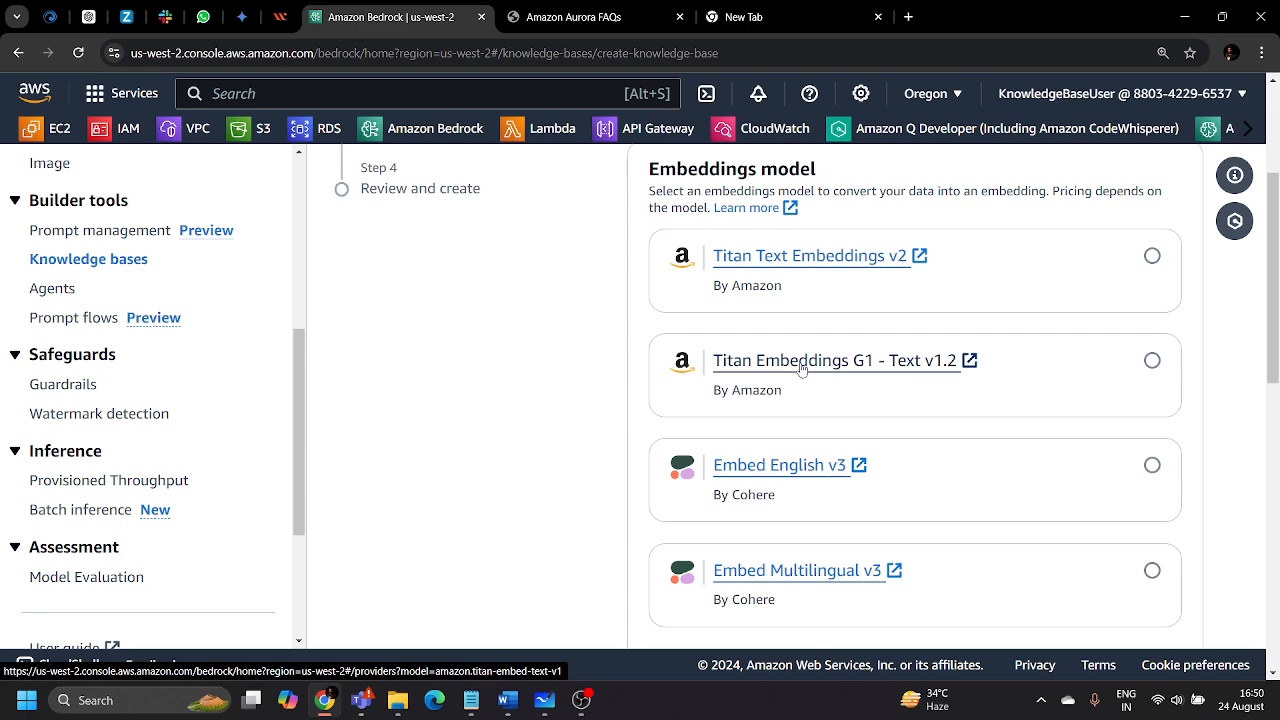
{"action": "left_click", "coordinate": [575, 17]}
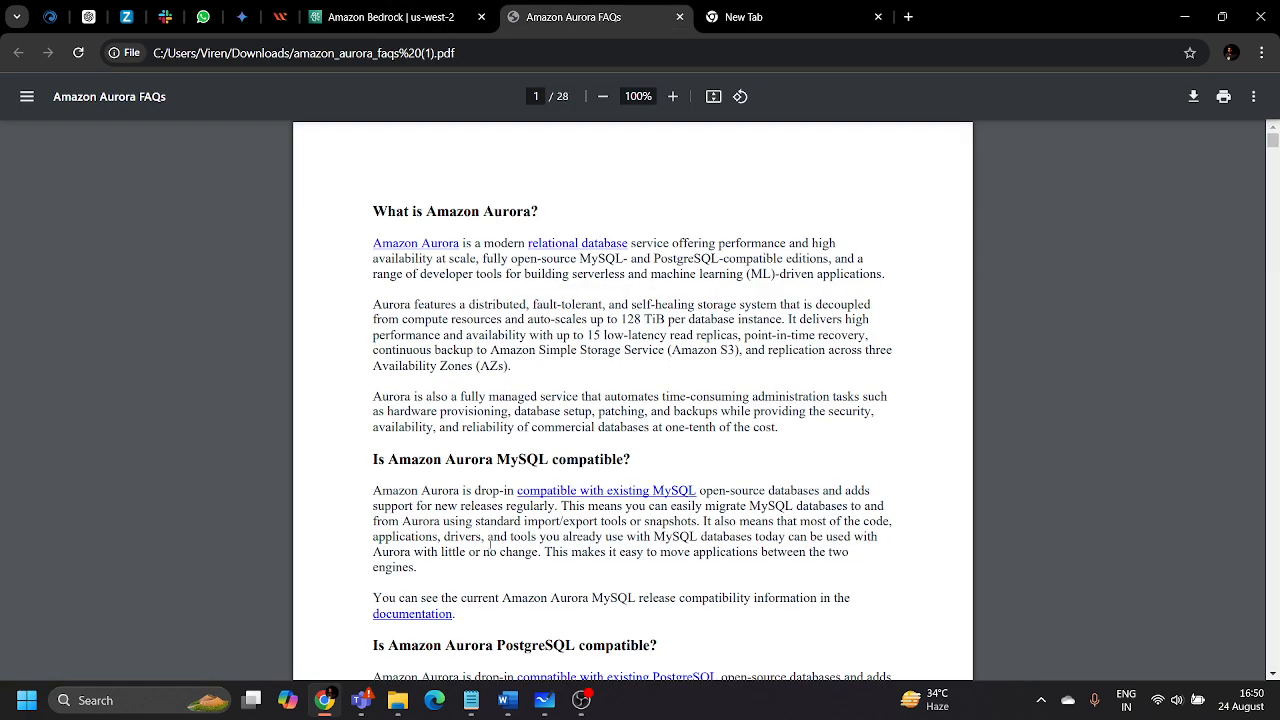
{"action": "left_click", "coordinate": [420, 20]}
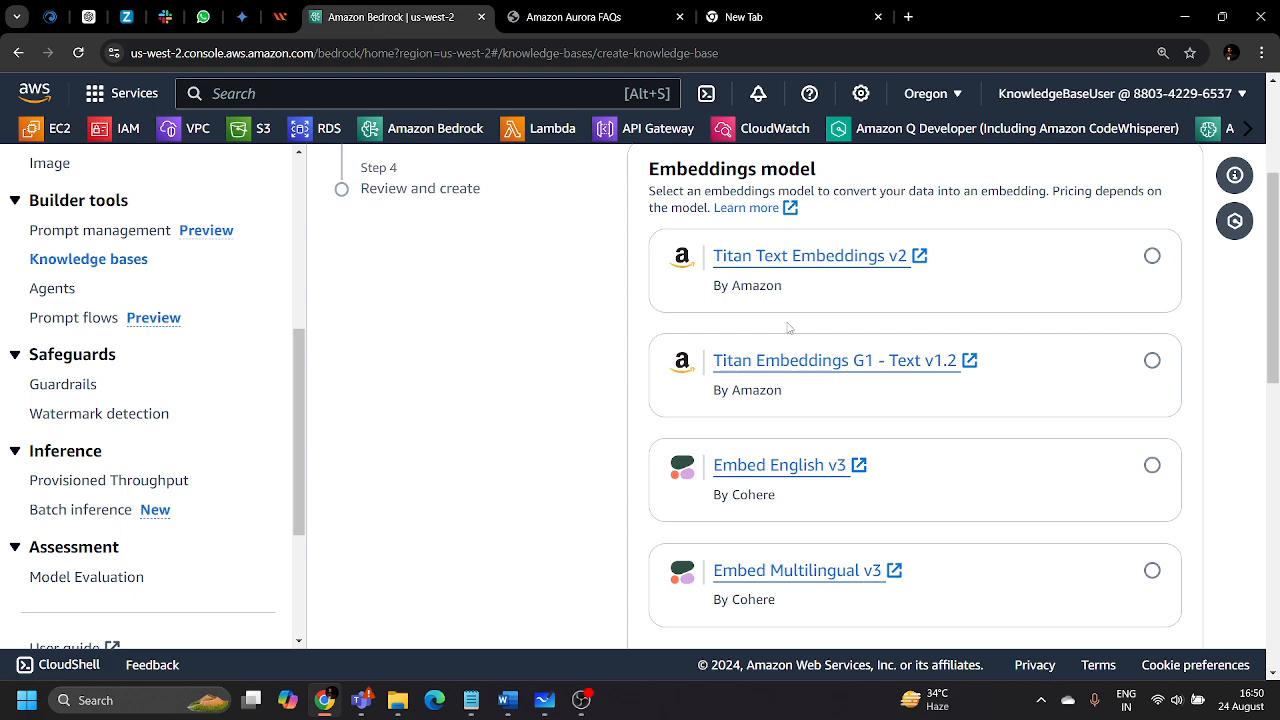
{"action": "scroll", "coordinate": [530, 222], "scroll_direction": "up", "scroll_amount": 3}
{"action": "scroll", "coordinate": [871, 517], "scroll_direction": "down", "scroll_amount": 4}
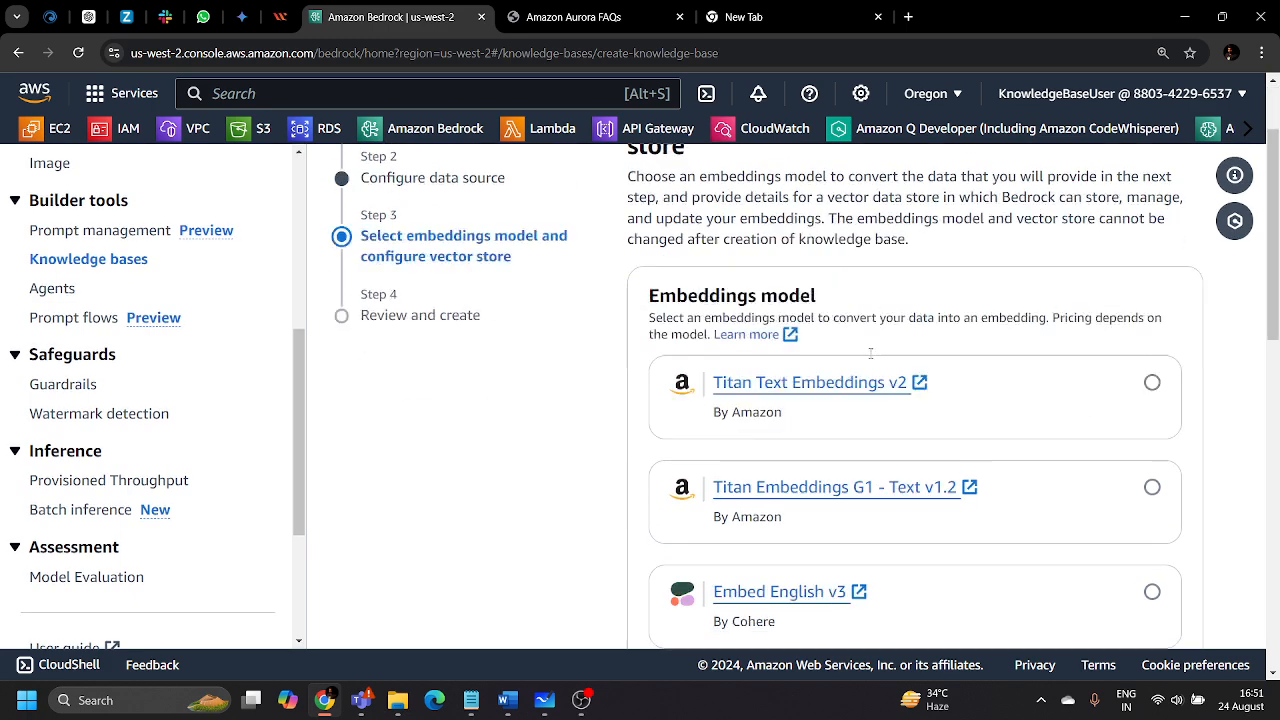
{"action": "scroll", "coordinate": [906, 354], "scroll_direction": "up", "scroll_amount": 2}
{"action": "scroll", "coordinate": [985, 329], "scroll_direction": "down", "scroll_amount": 1}
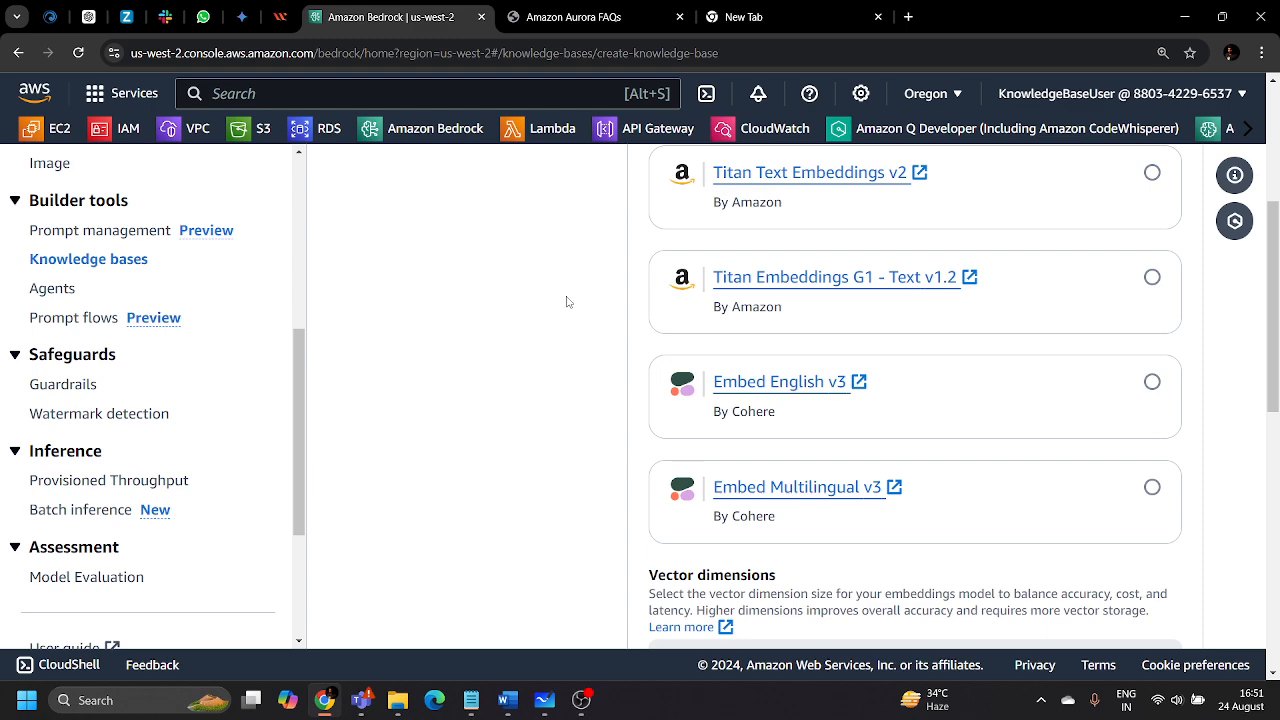
Open the Flipkart shopping site in the blank browser tab and dismiss its login prompt
{"action": "left_click", "coordinate": [752, 10]}
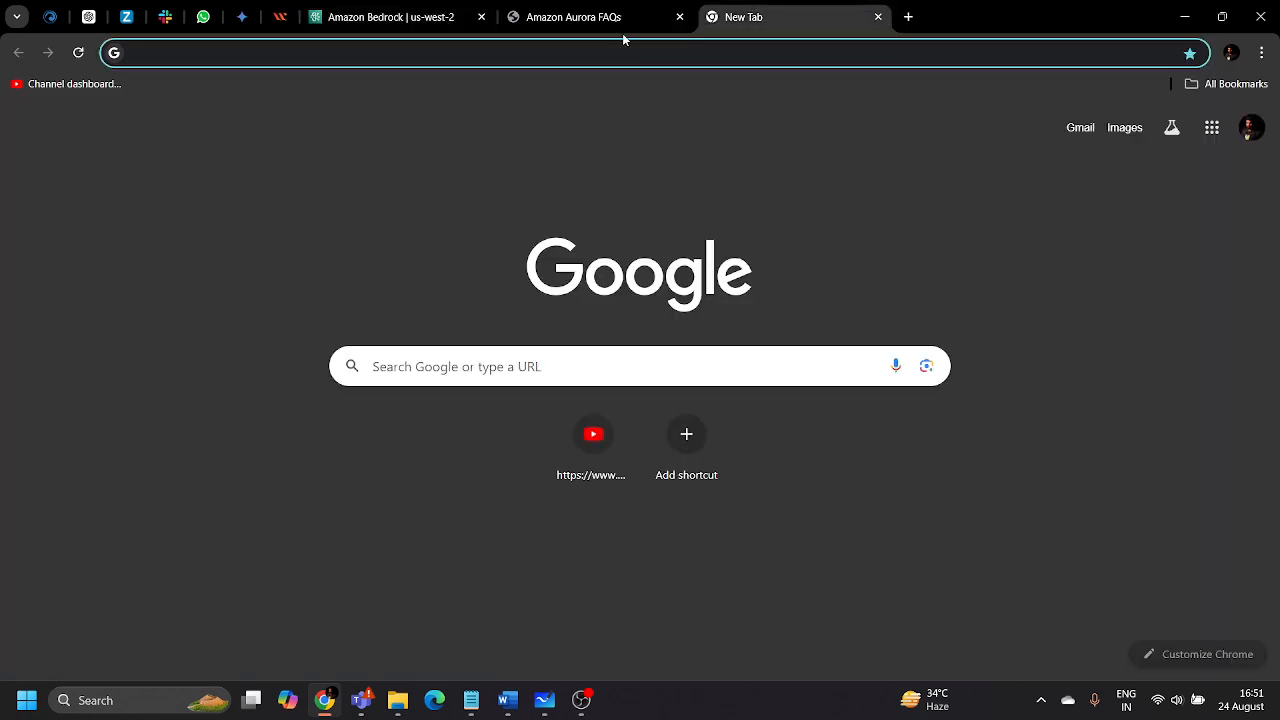
{"action": "type", "text": "flip"}
{"action": "key", "text": "Return"}
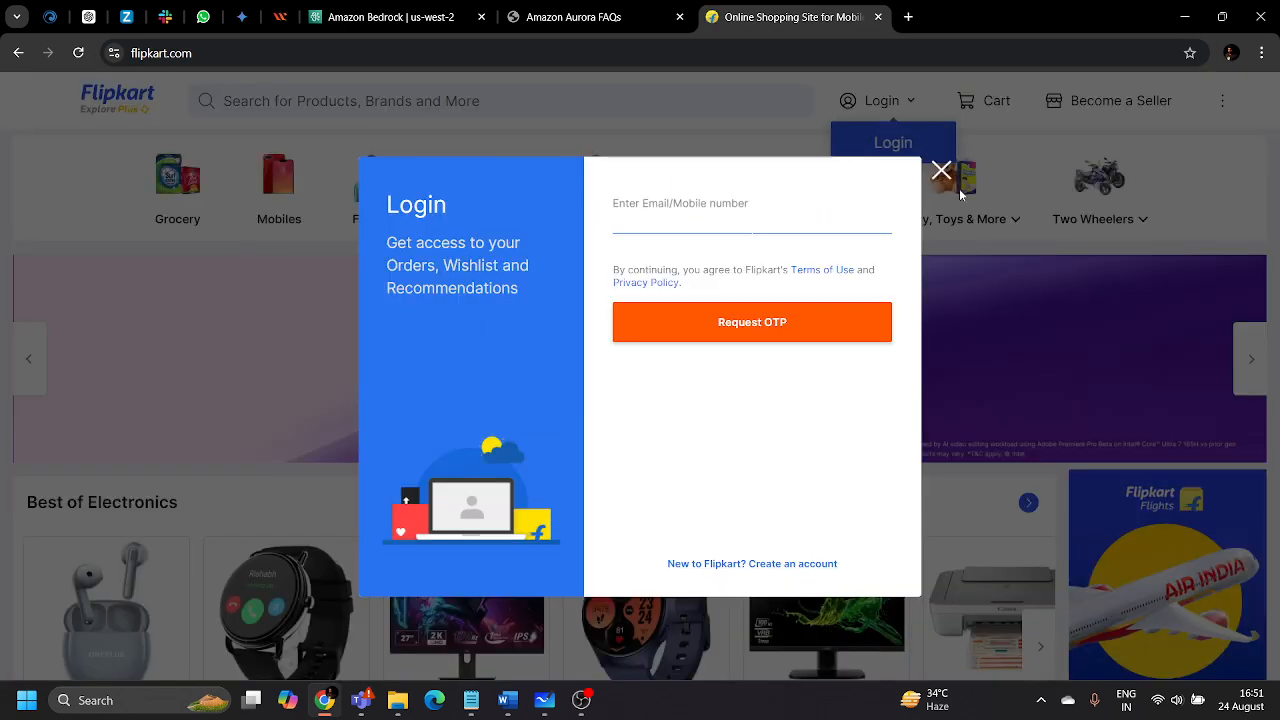
{"action": "left_click", "coordinate": [941, 171]}
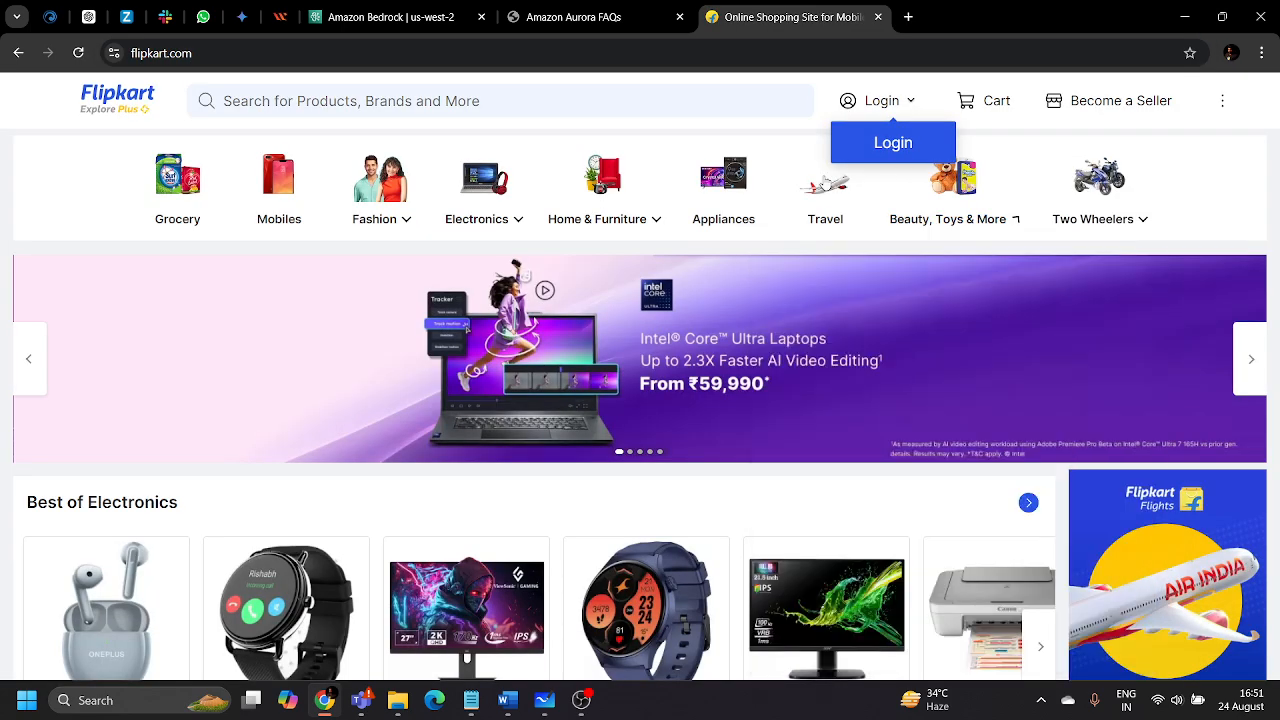
Search Flipkart for "red colour shirts"
{"action": "left_click", "coordinate": [417, 99]}
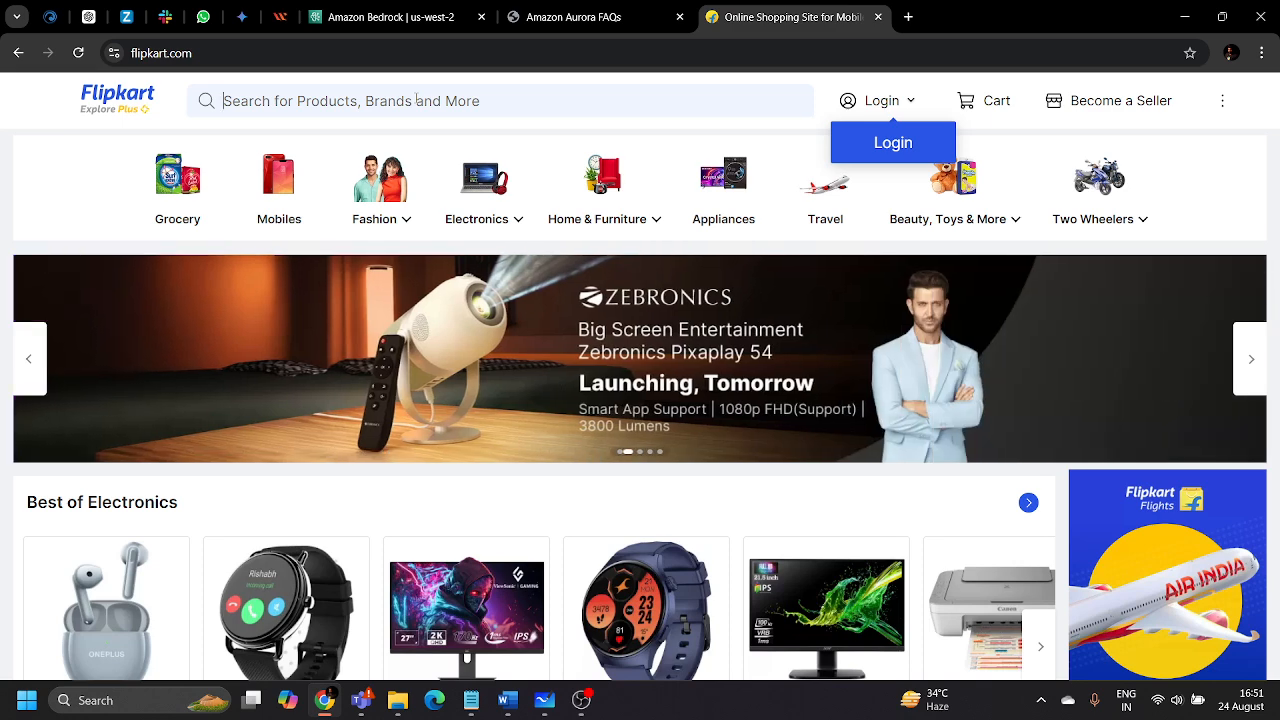
{"action": "left_click", "coordinate": [417, 99]}
{"action": "type", "text": "d colour shir"}
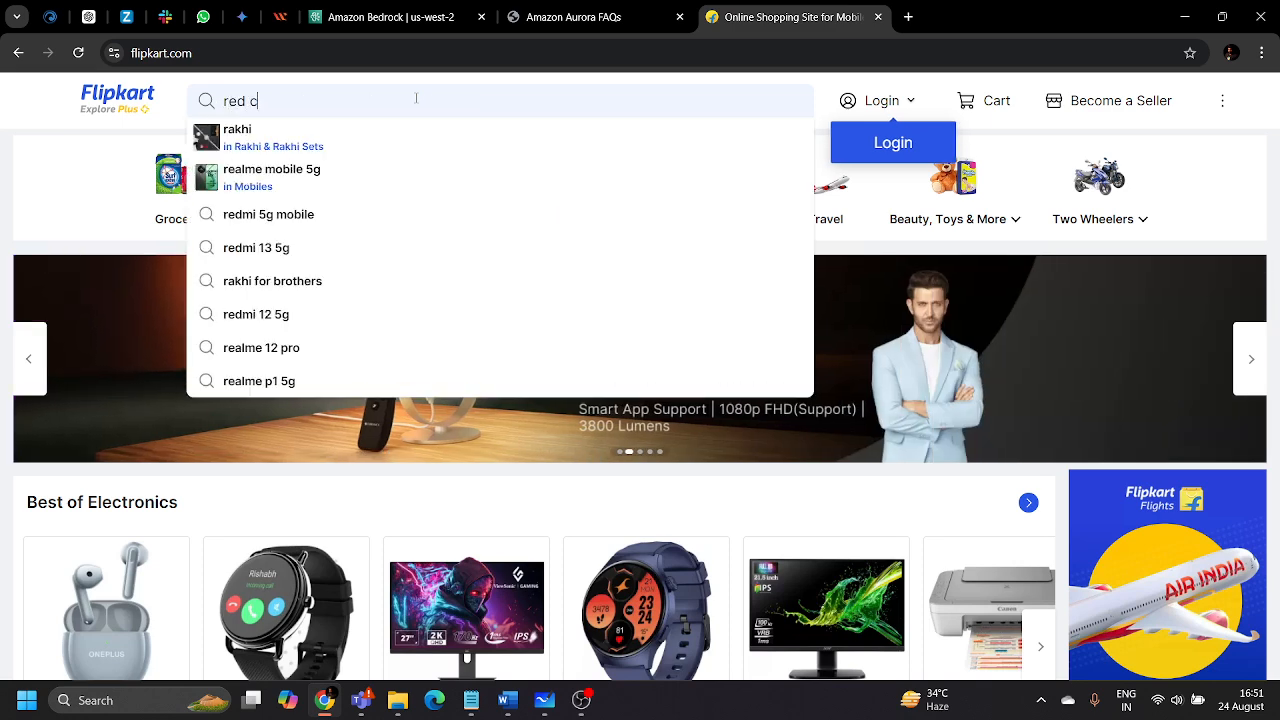
{"action": "type", "text": "ts"}
{"action": "key", "text": "Return"}
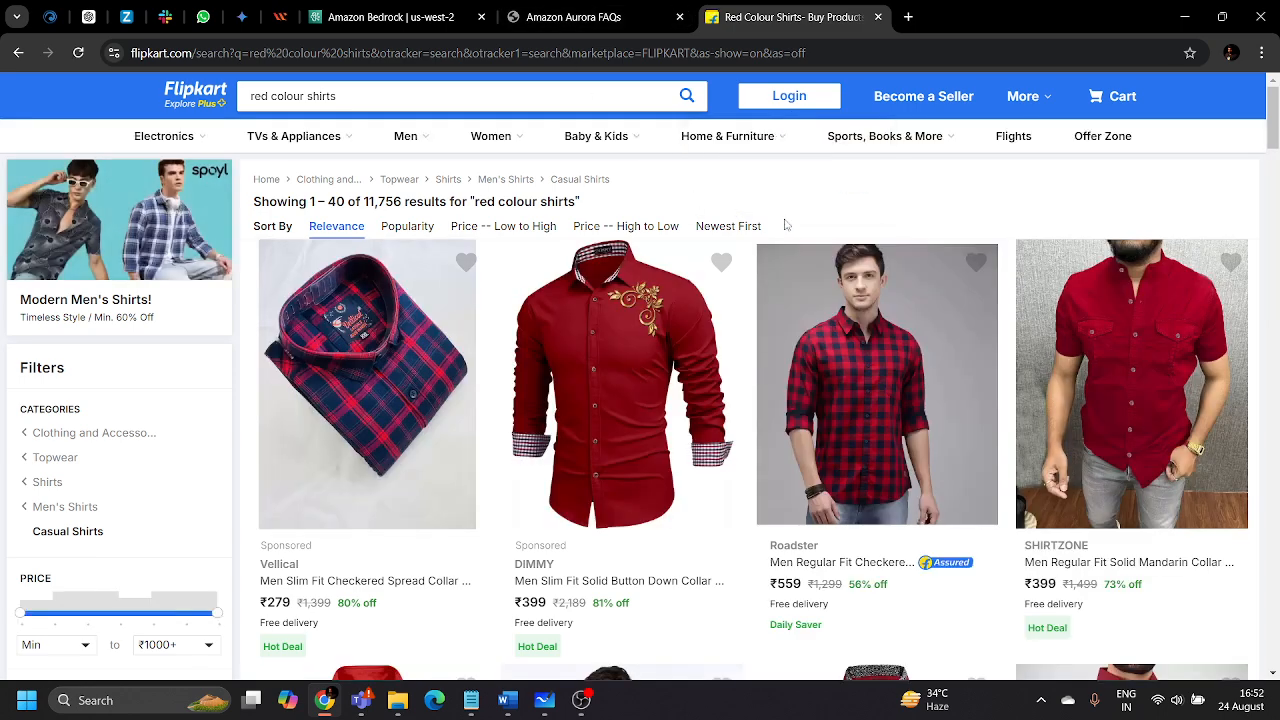
Examine how the listed Flipkart products relate to the "red colour shirts" query, as an example of similarity search
{"action": "scroll", "coordinate": [785, 224], "scroll_direction": "down", "scroll_amount": 5}
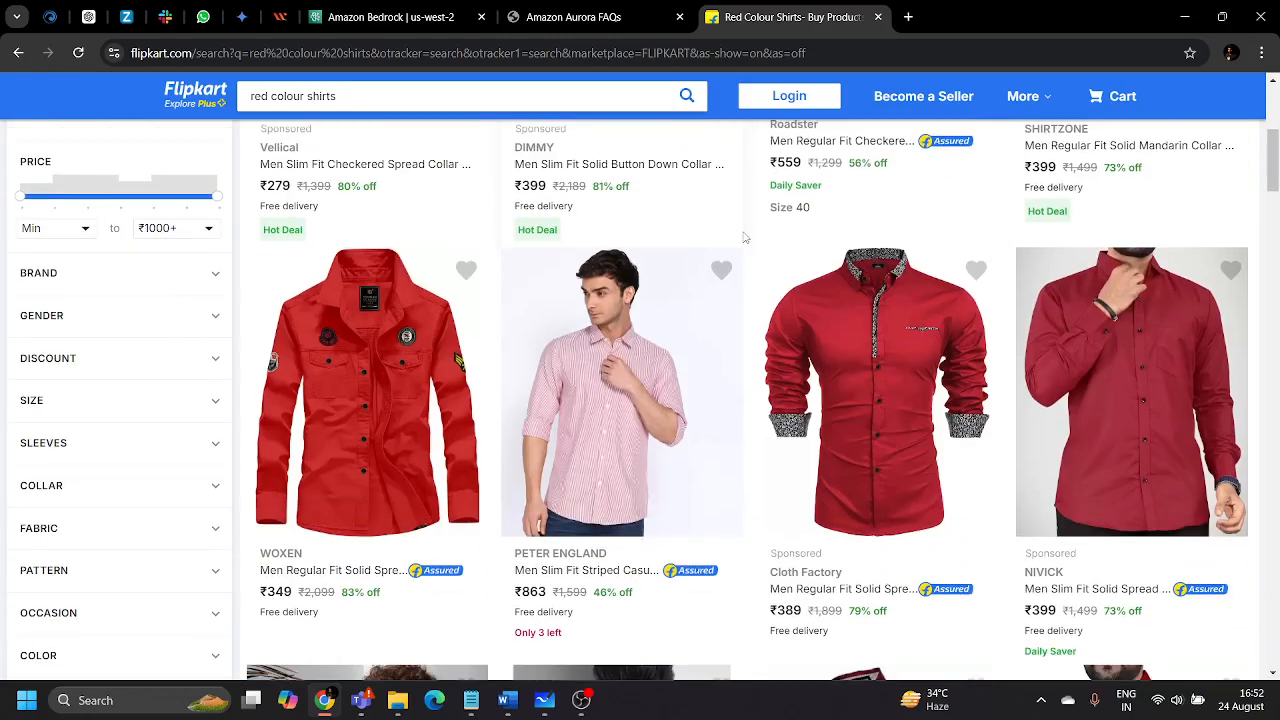
{"action": "scroll", "coordinate": [710, 240], "scroll_direction": "up", "scroll_amount": 4}
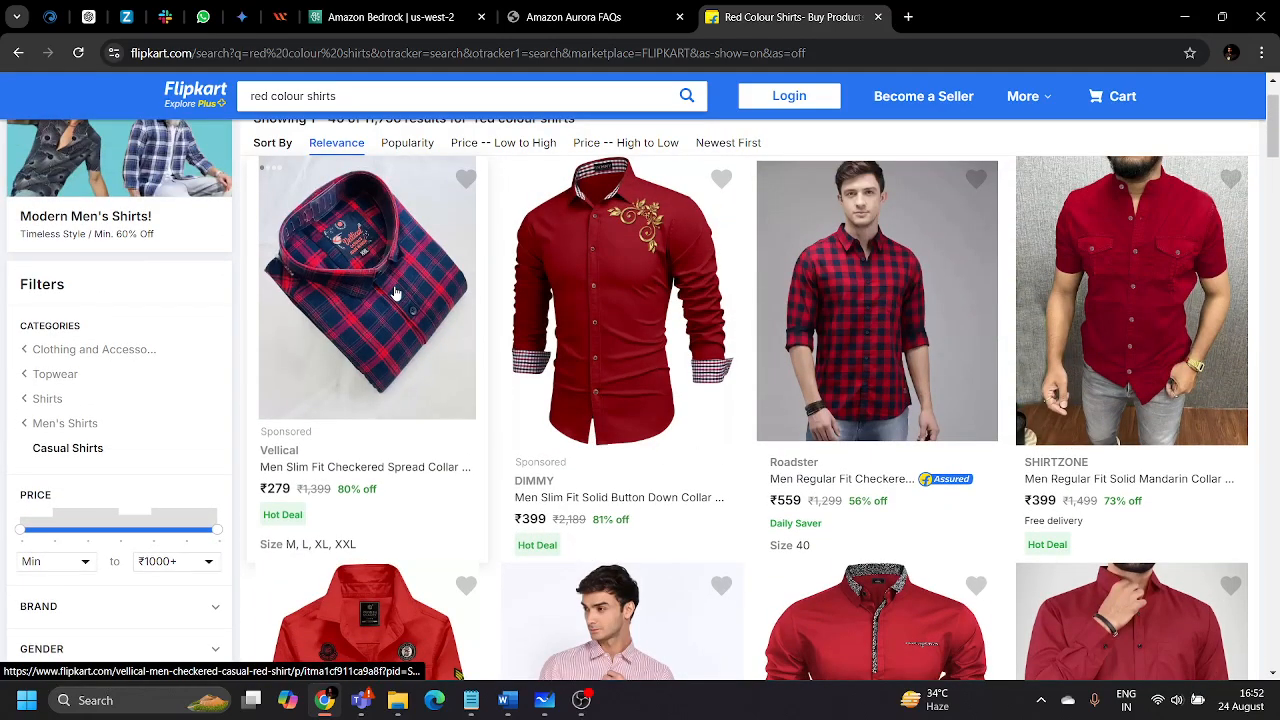
{"action": "scroll", "coordinate": [395, 296], "scroll_direction": "down", "scroll_amount": 5}
{"action": "scroll", "coordinate": [395, 296], "scroll_direction": "down", "scroll_amount": 4}
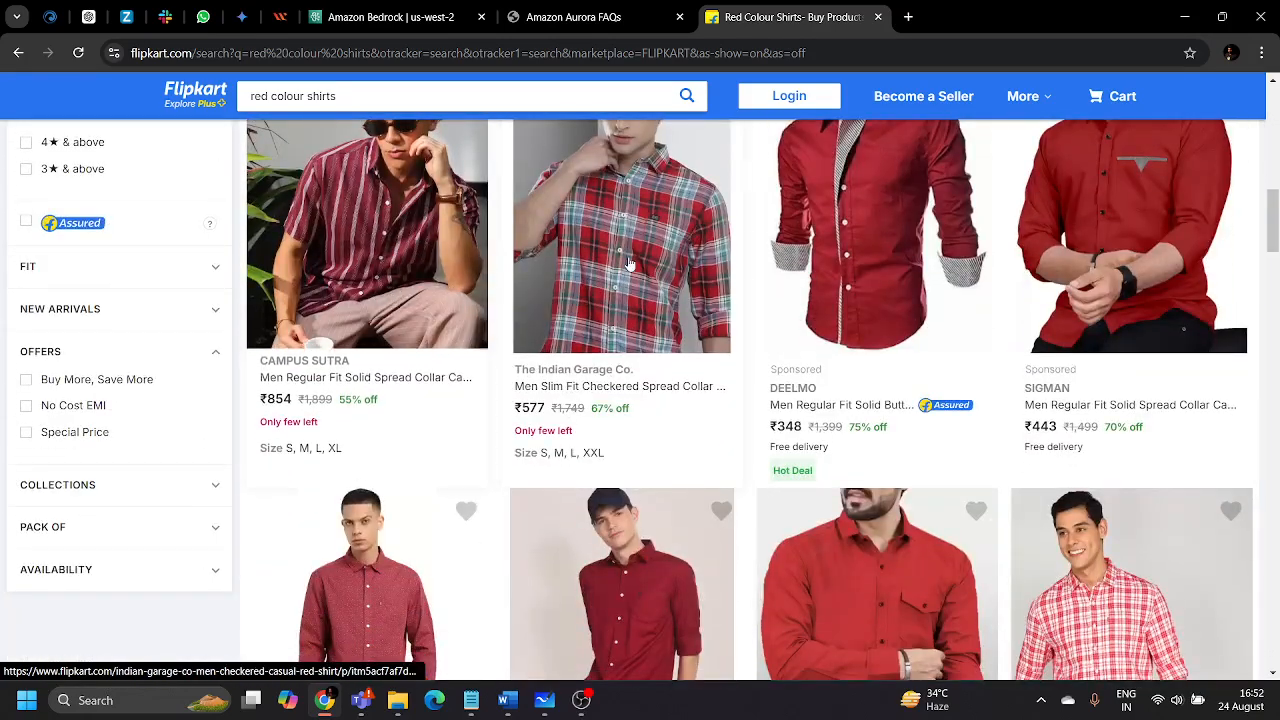
{"action": "scroll", "coordinate": [1104, 313], "scroll_direction": "down", "scroll_amount": 4}
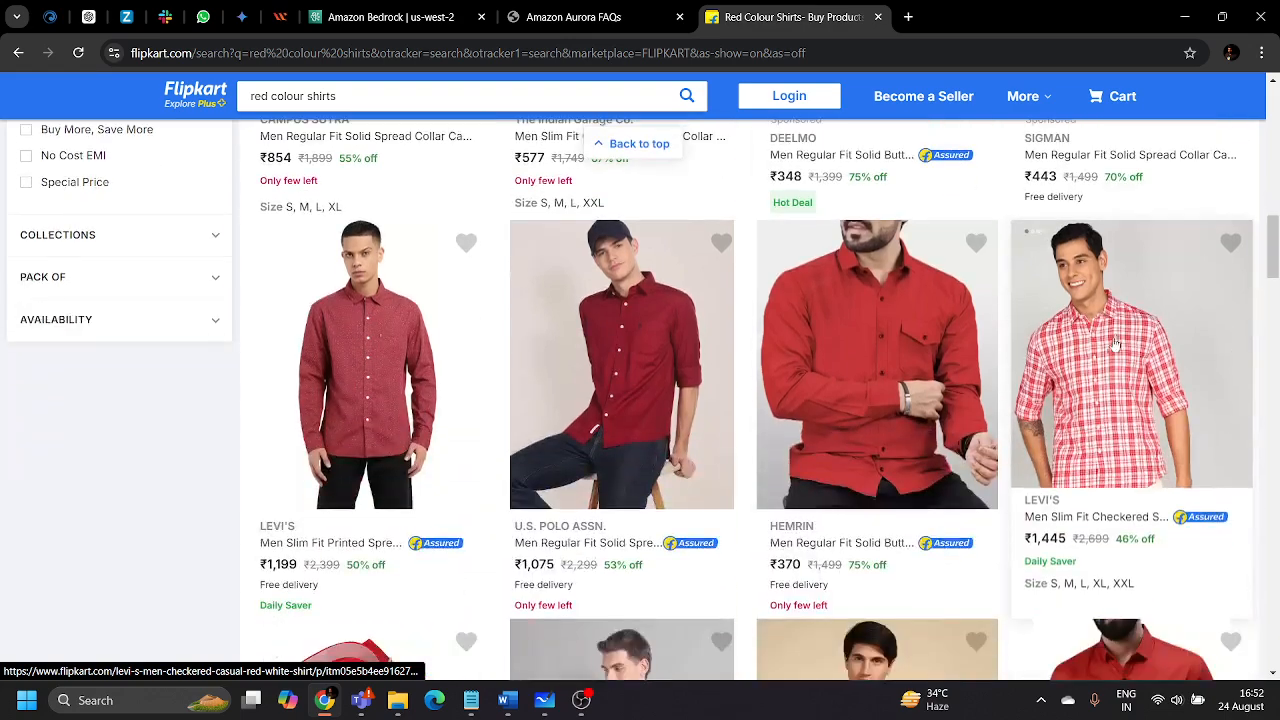
{"action": "scroll", "coordinate": [903, 366], "scroll_direction": "down", "scroll_amount": 4}
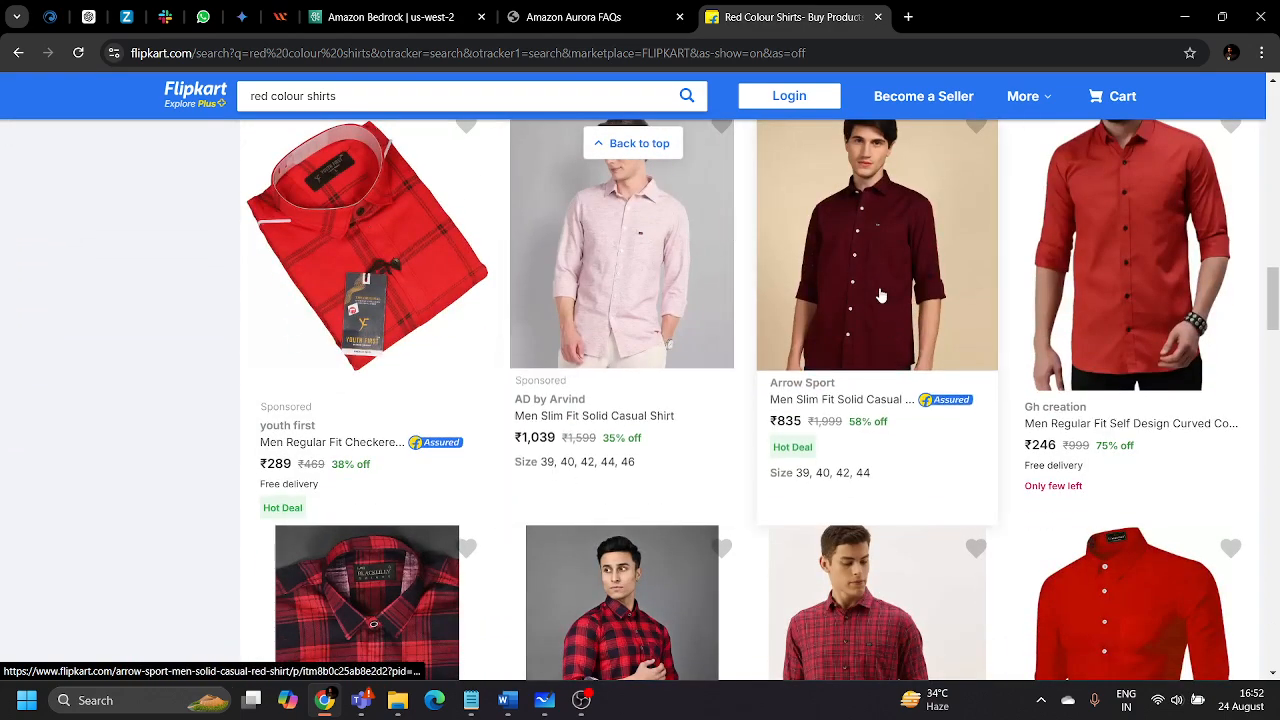
{"action": "scroll", "coordinate": [847, 281], "scroll_direction": "down", "scroll_amount": 4}
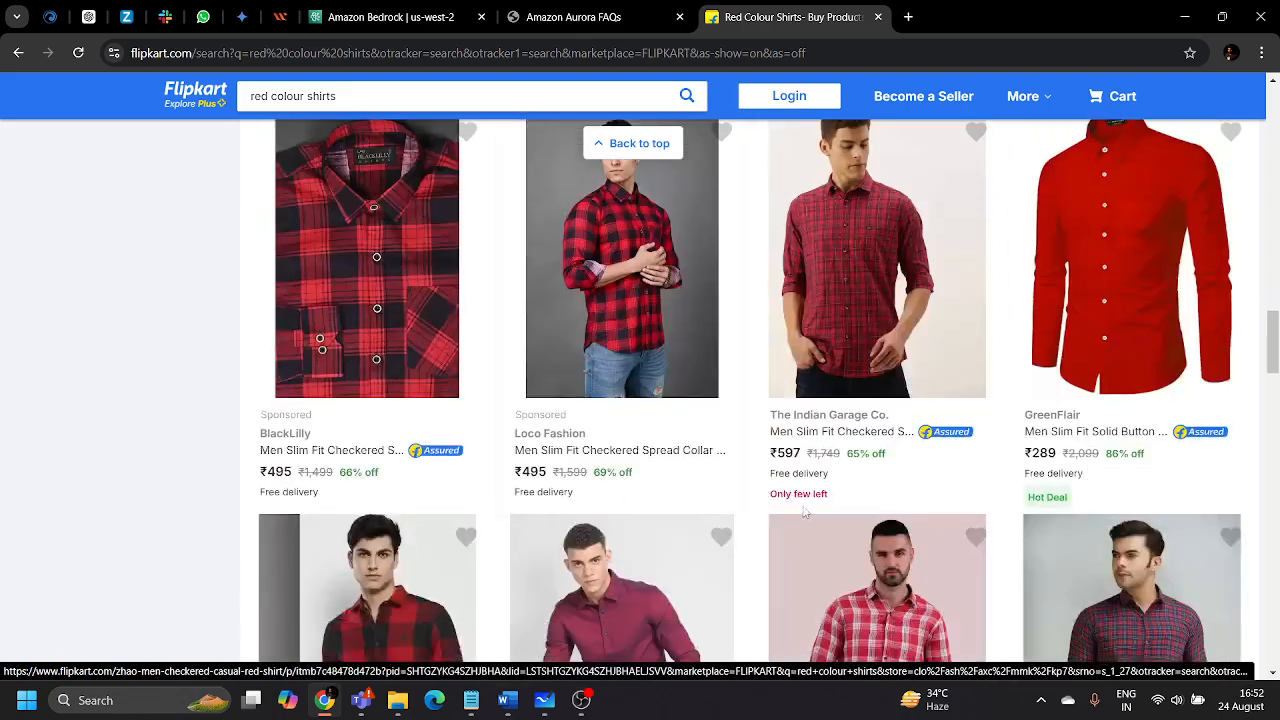
{"action": "scroll", "coordinate": [805, 485], "scroll_direction": "up", "scroll_amount": 12}
{"action": "scroll", "coordinate": [800, 495], "scroll_direction": "up", "scroll_amount": 10}
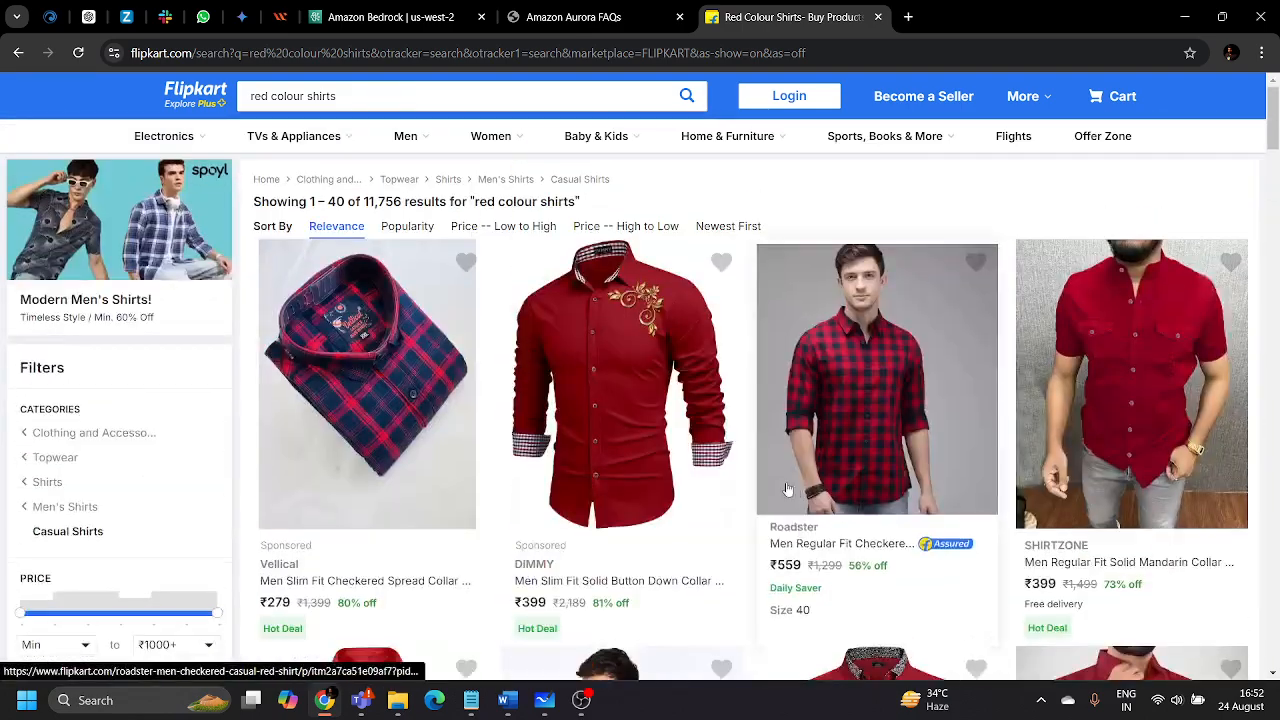
{"action": "left_click_drag", "start_coordinate": [343, 95], "coordinate": [248, 96]}
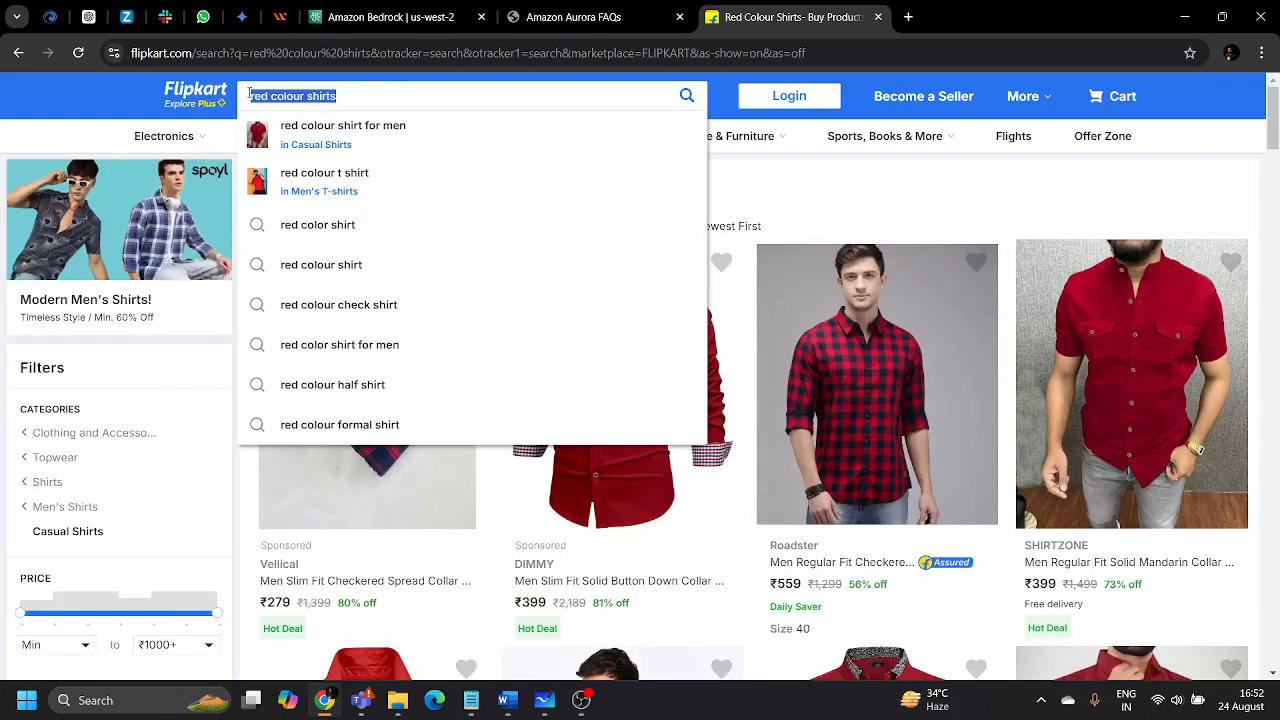
{"action": "left_click", "coordinate": [797, 160]}
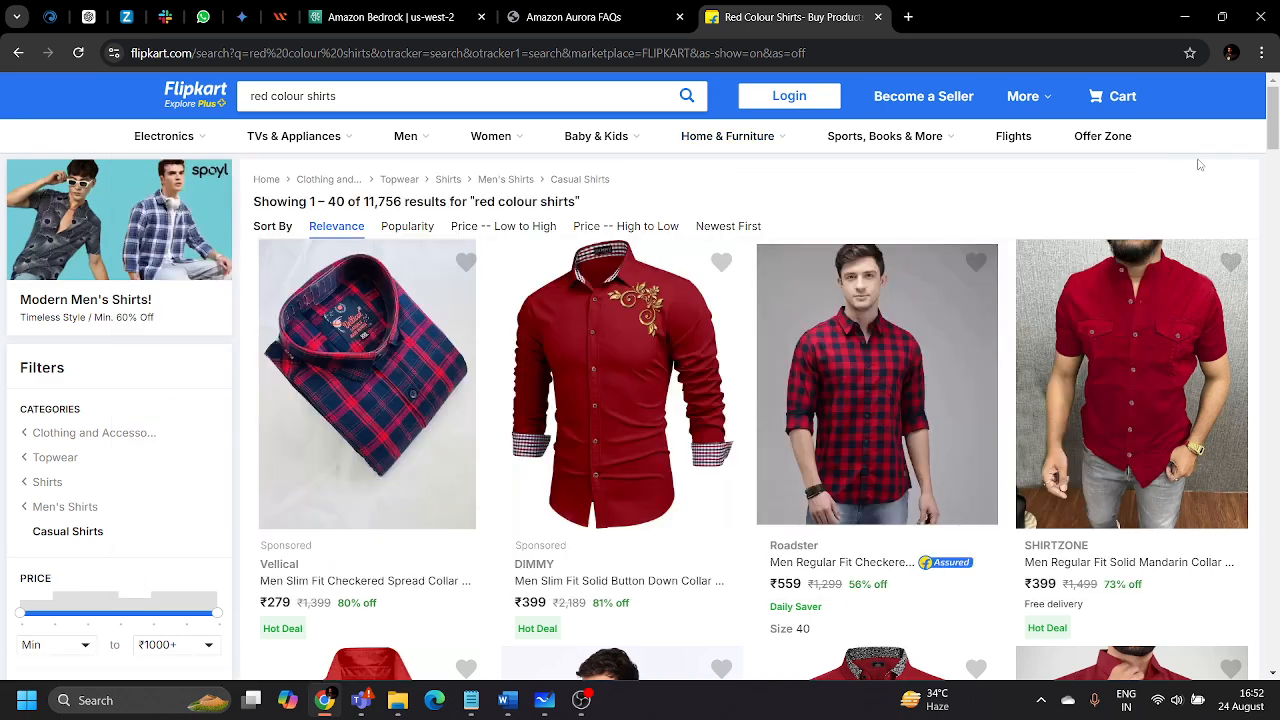
Close the Flipkart tab, return to the Bedrock setup, and choose Titan Embeddings G1 - Text v1.2 as the embeddings model
{"action": "left_click", "coordinate": [878, 17]}
{"action": "left_click", "coordinate": [424, 12]}
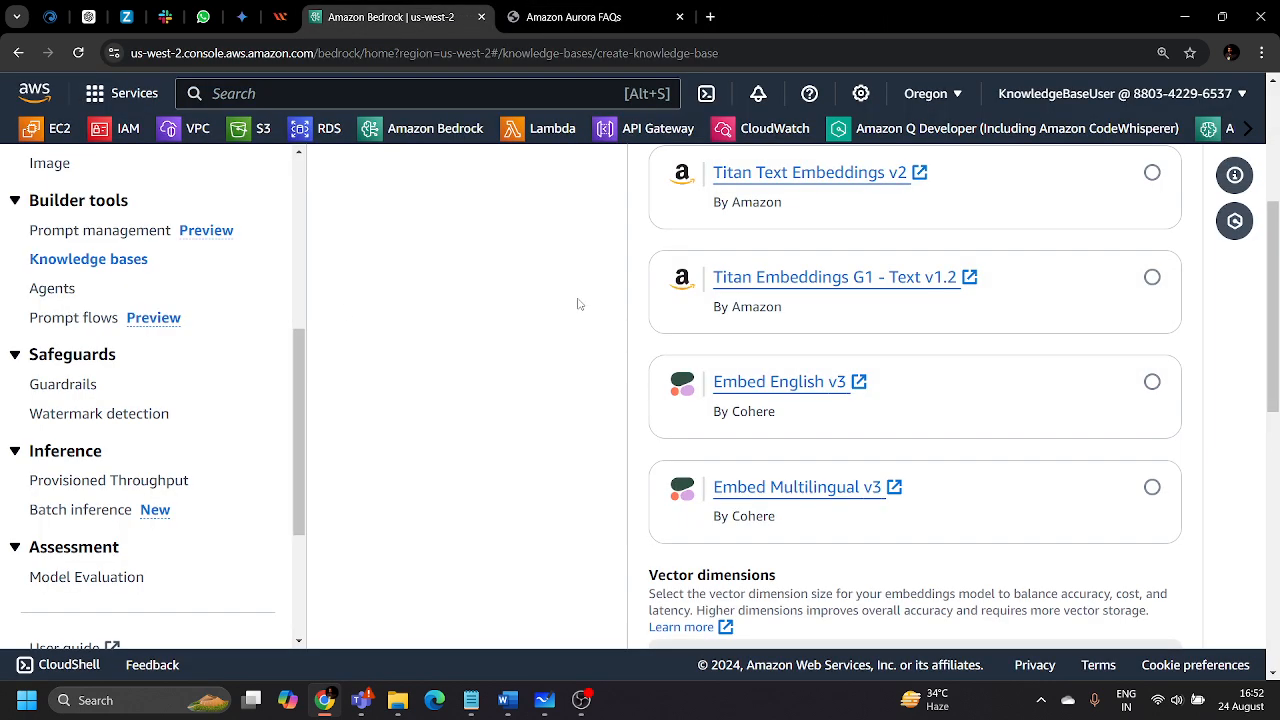
{"action": "scroll", "coordinate": [578, 304], "scroll_direction": "up", "scroll_amount": 4}
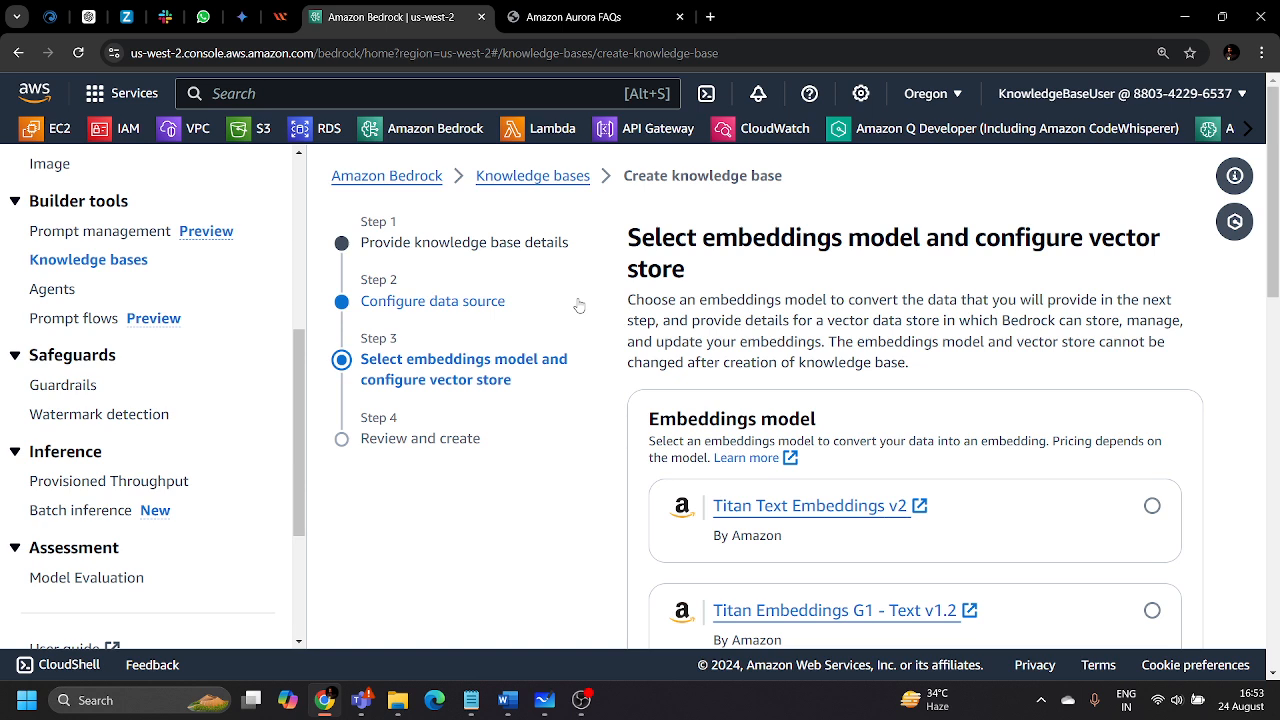
{"action": "scroll", "coordinate": [341, 302], "scroll_direction": "down", "scroll_amount": 3}
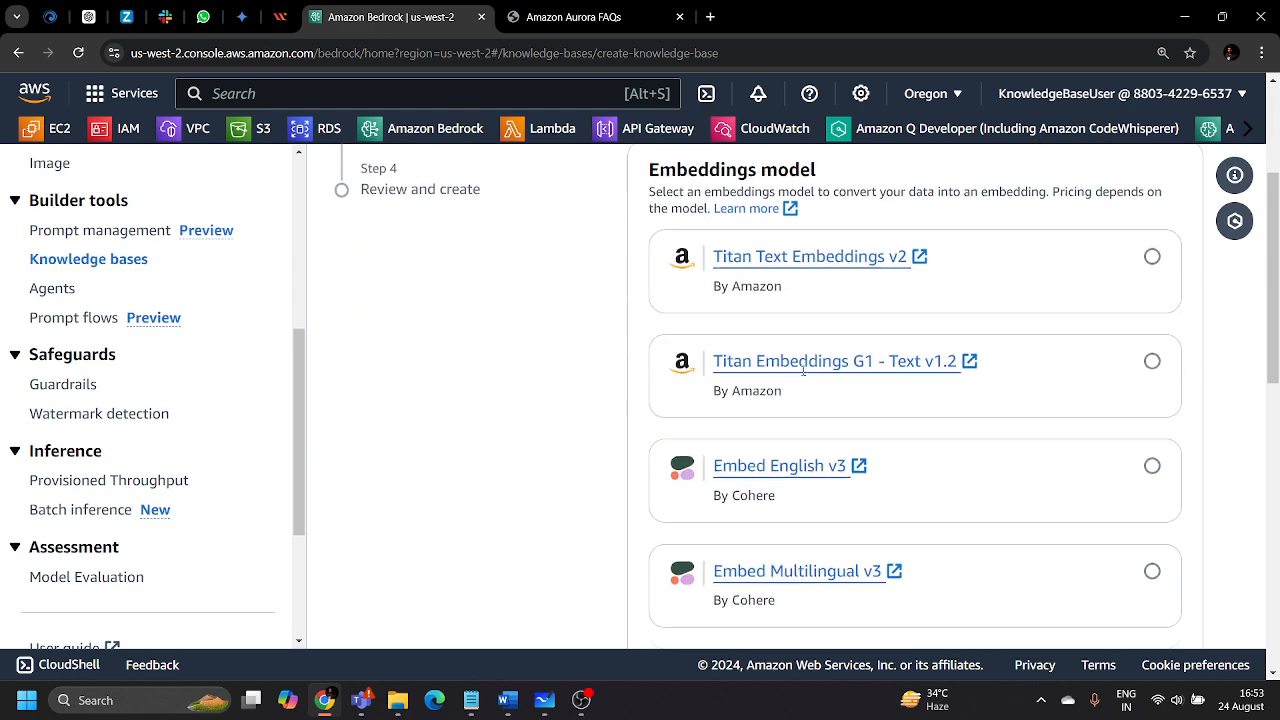
{"action": "left_click", "coordinate": [1152, 361]}
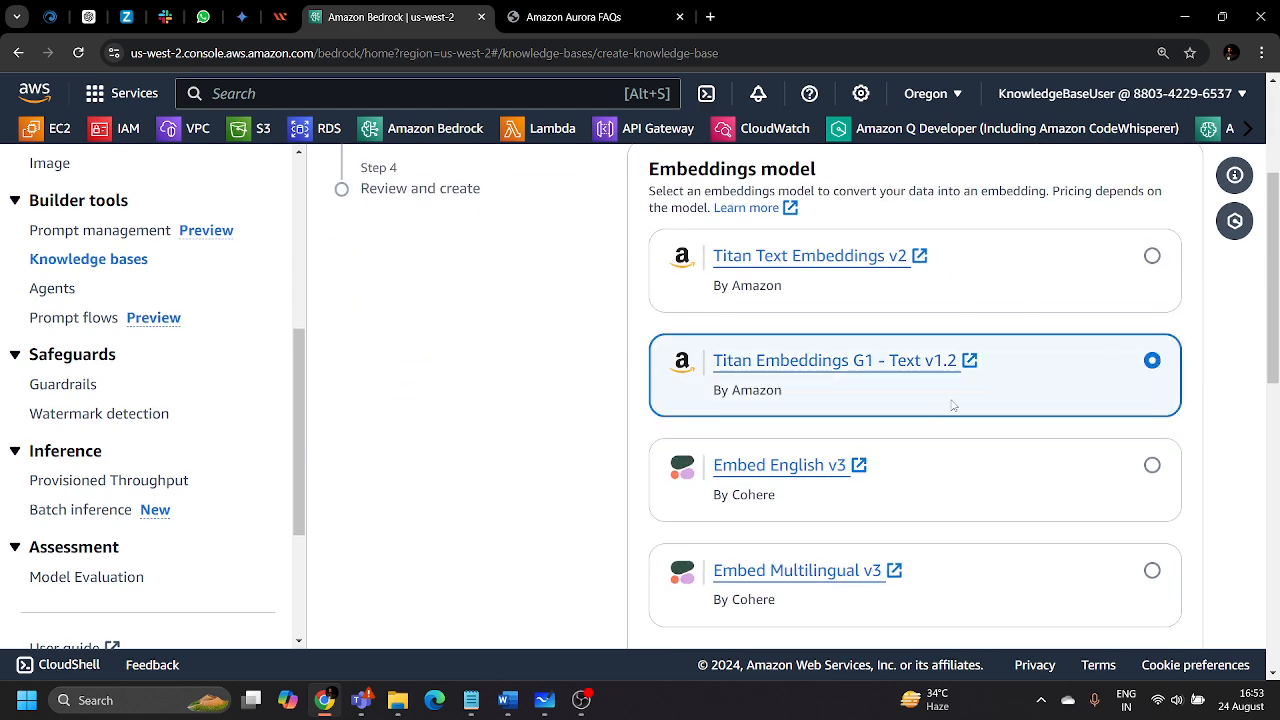
Keep the quick-create vector store option and proceed to the review page to check the knowledge base settings
{"action": "scroll", "coordinate": [1196, 373], "scroll_direction": "down", "scroll_amount": 6}
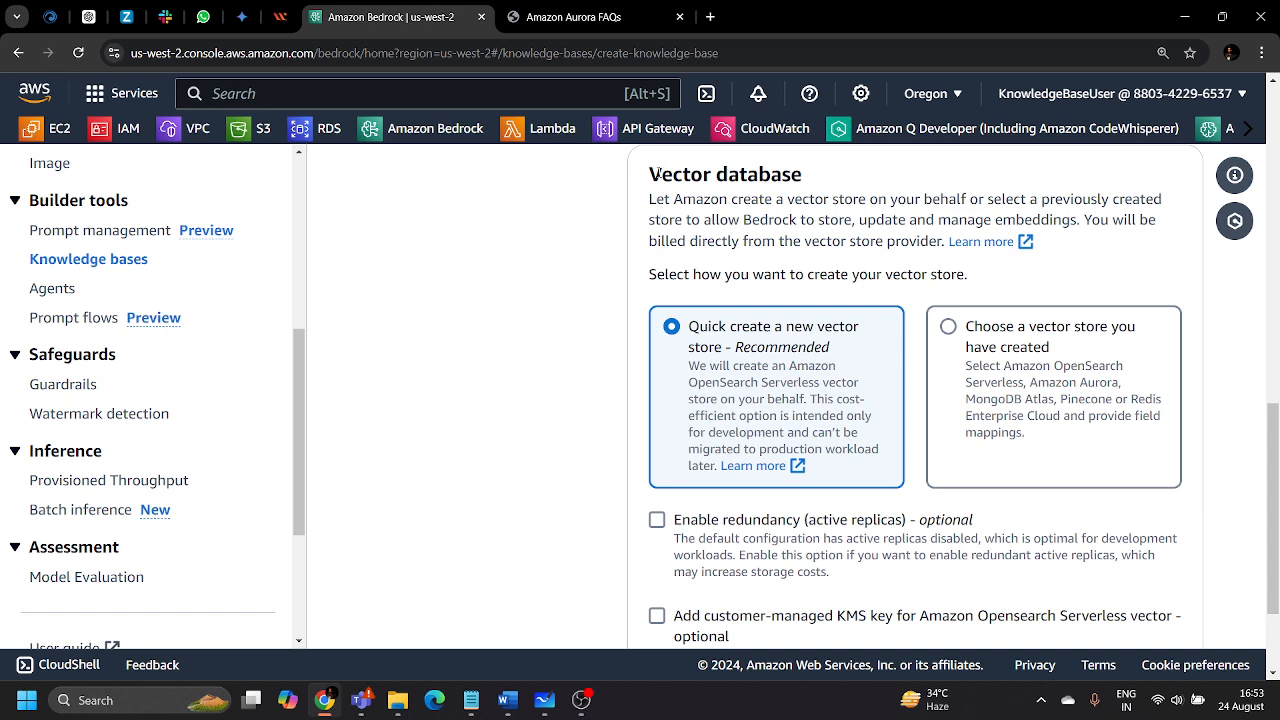
{"action": "left_click_drag", "start_coordinate": [657, 172], "coordinate": [815, 186]}
{"action": "left_click", "coordinate": [847, 173]}
{"action": "scroll", "coordinate": [884, 404], "scroll_direction": "down", "scroll_amount": 3}
{"action": "left_click", "coordinate": [1161, 596]}
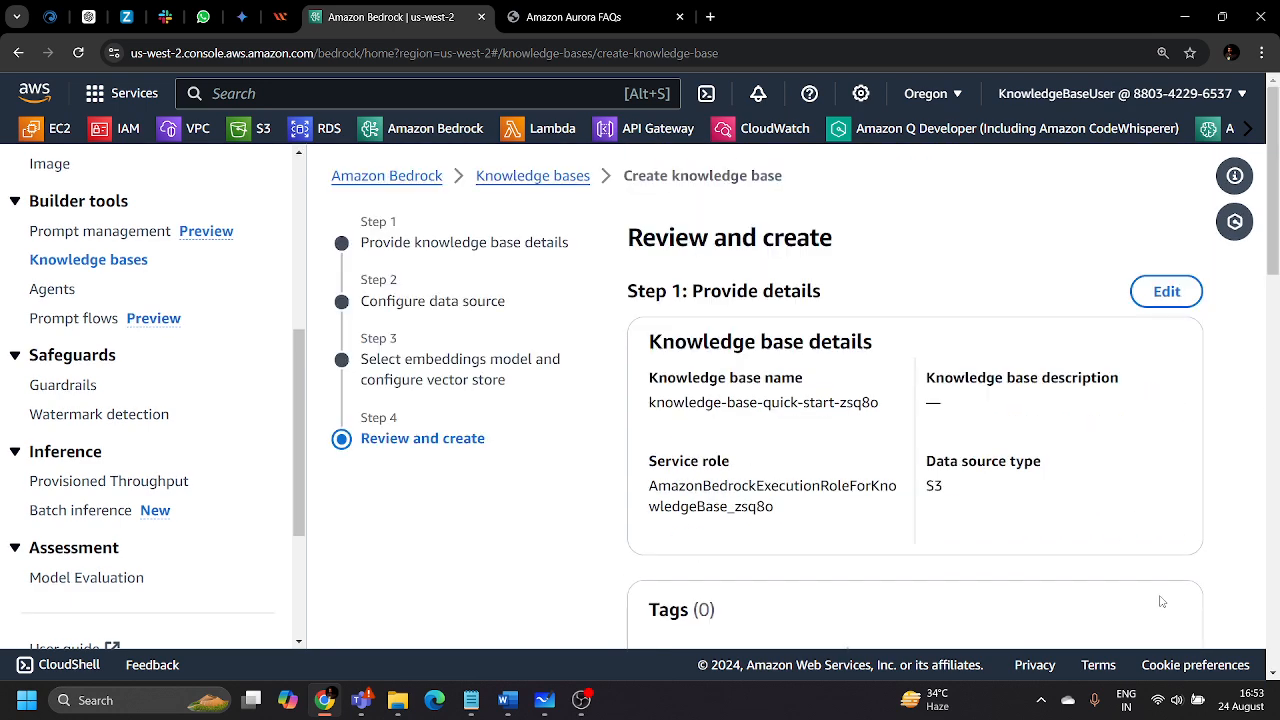
{"action": "scroll", "coordinate": [1161, 601], "scroll_direction": "down", "scroll_amount": 10}
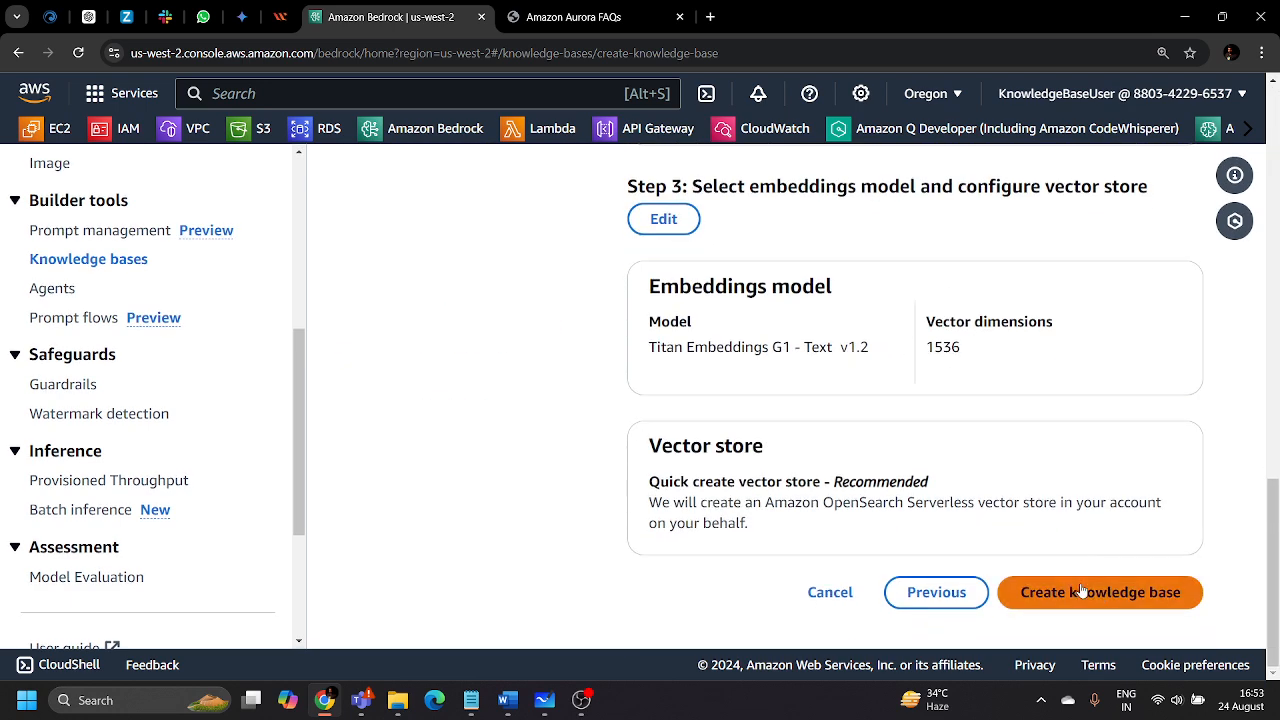
{"action": "scroll", "coordinate": [1078, 591], "scroll_direction": "up", "scroll_amount": 10}
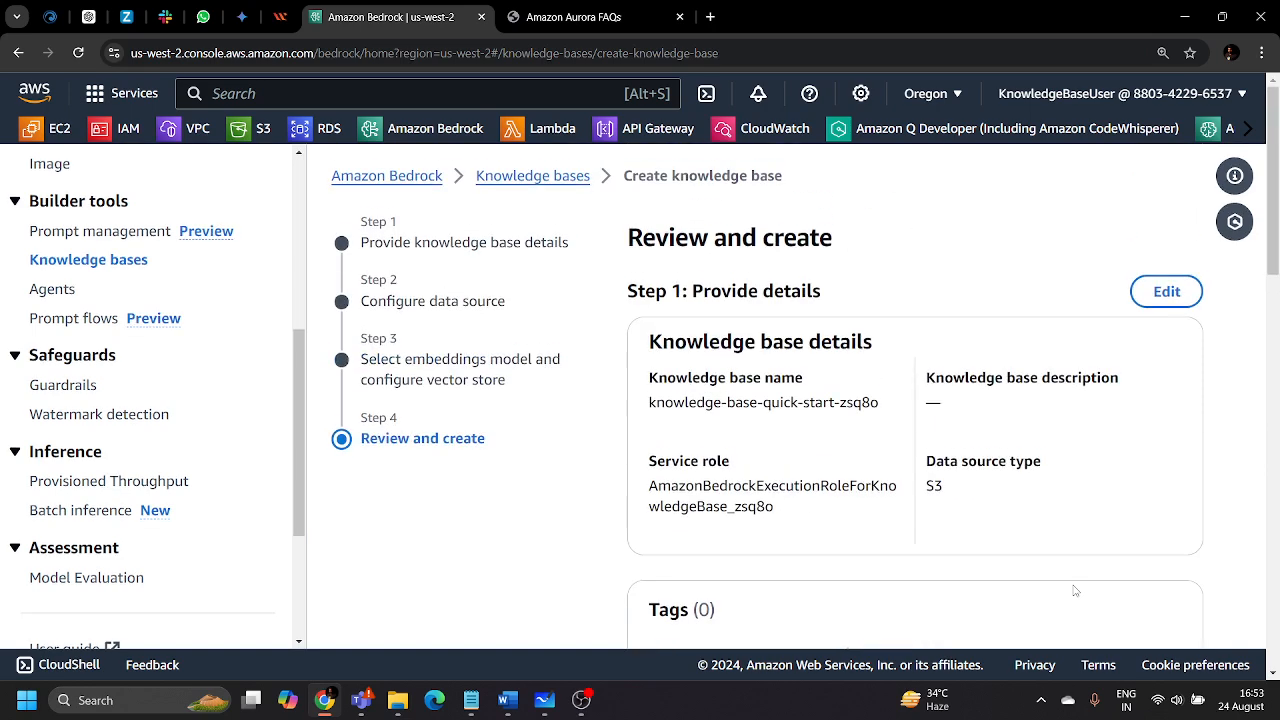
Leave the creation wizard for the knowledge bases list, widen the Name column and open knowledge-base-demo
{"action": "left_click", "coordinate": [490, 182]}
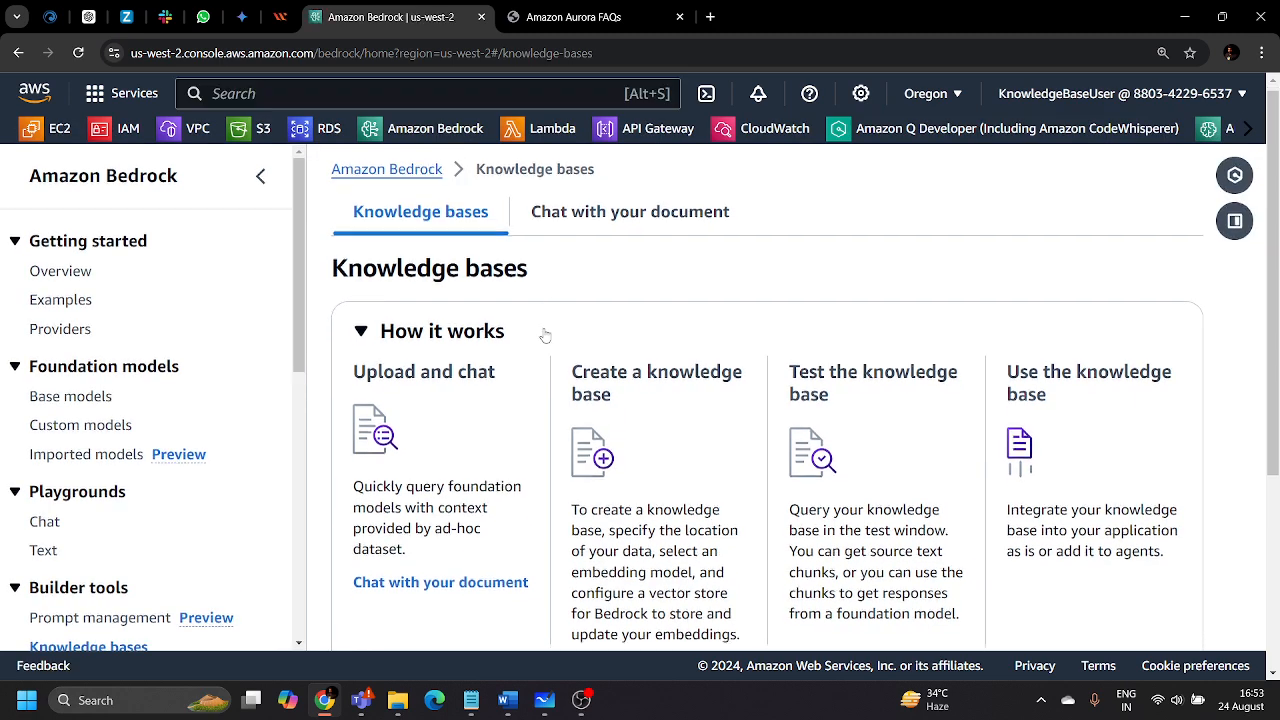
{"action": "scroll", "coordinate": [554, 461], "scroll_direction": "down", "scroll_amount": 3}
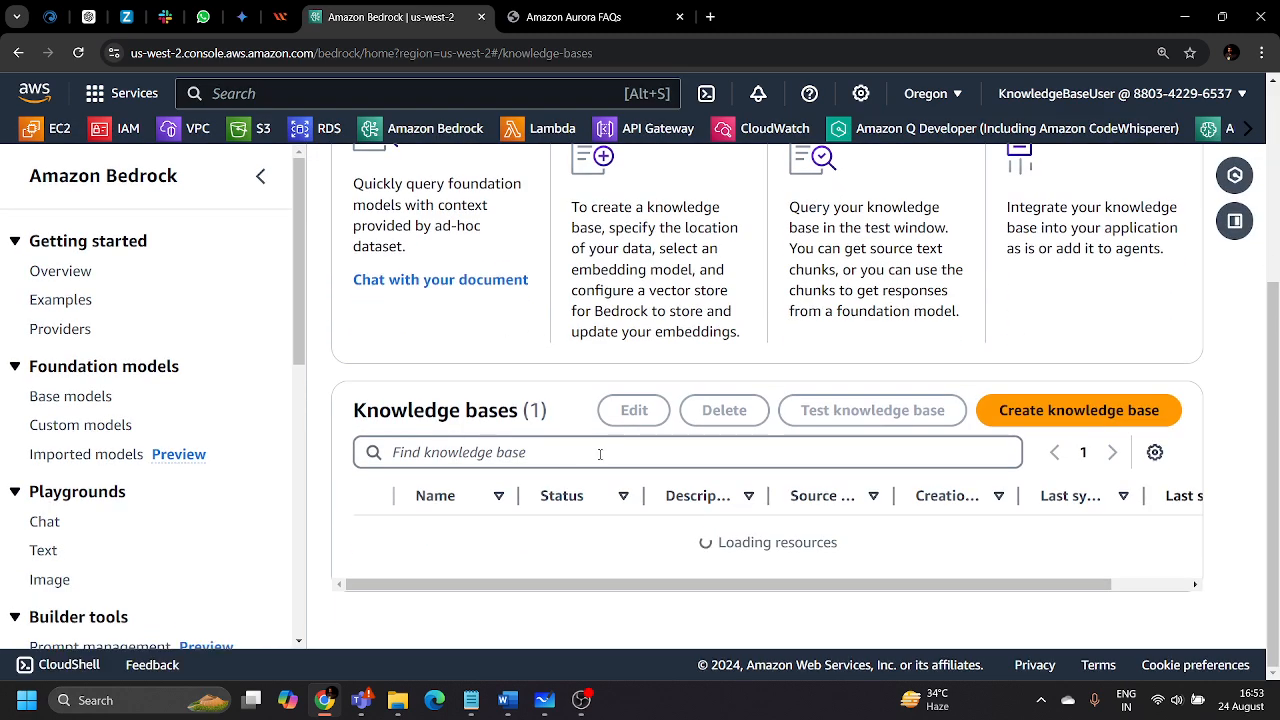
{"action": "left_click_drag", "start_coordinate": [518, 510], "coordinate": [646, 511]}
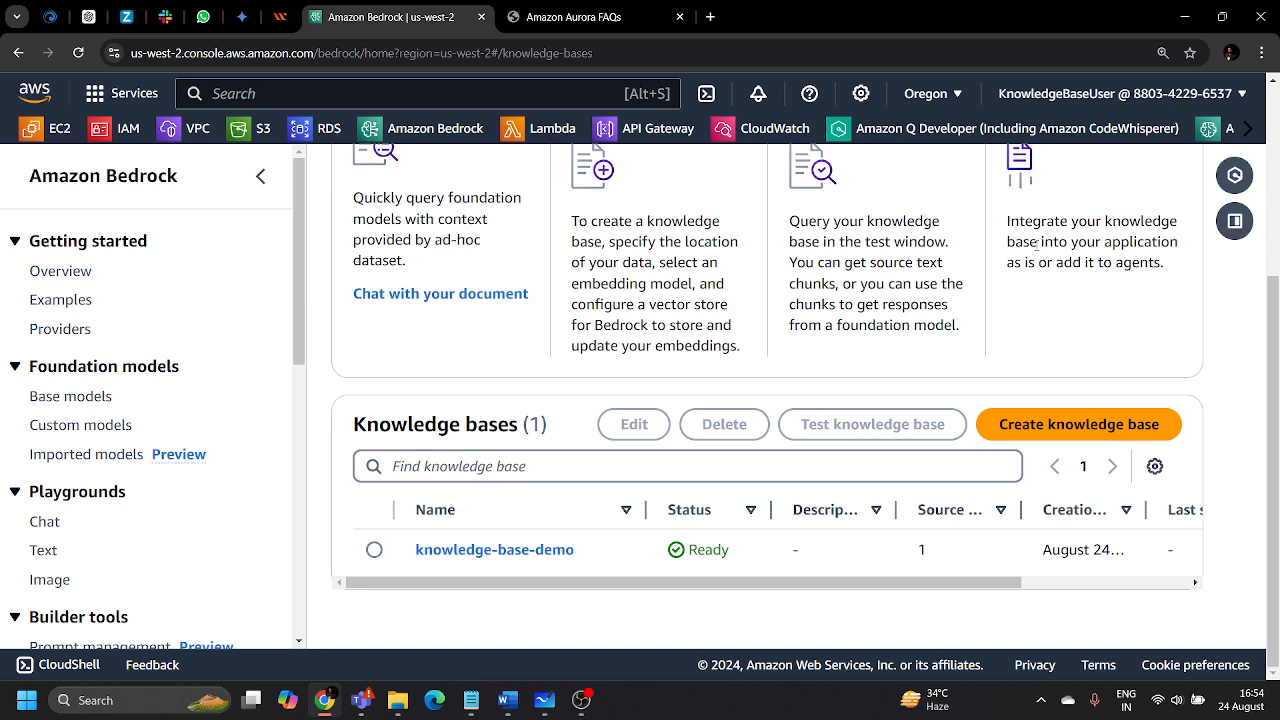
{"action": "left_click", "coordinate": [469, 551]}
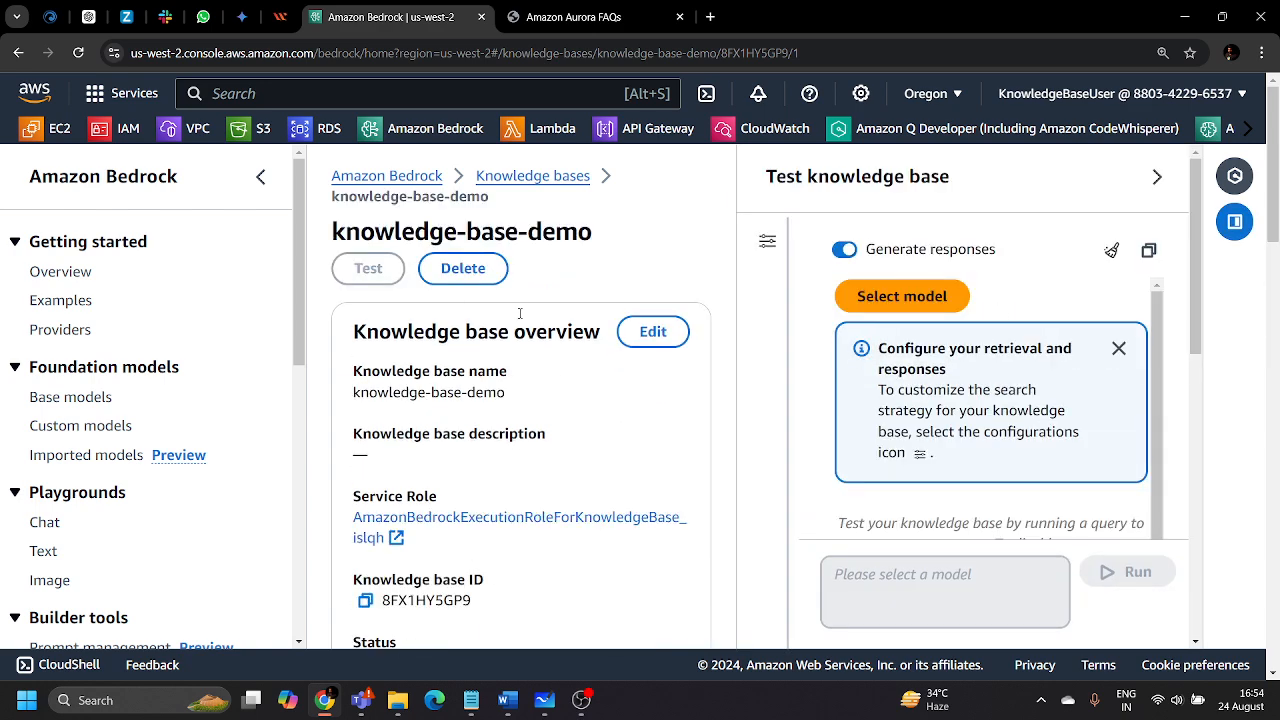
Widen the data source name column, sync the quick-start S3 data source of knowledge-base-demo, and collapse the test pane
{"action": "scroll", "coordinate": [600, 285], "scroll_direction": "down", "scroll_amount": 5}
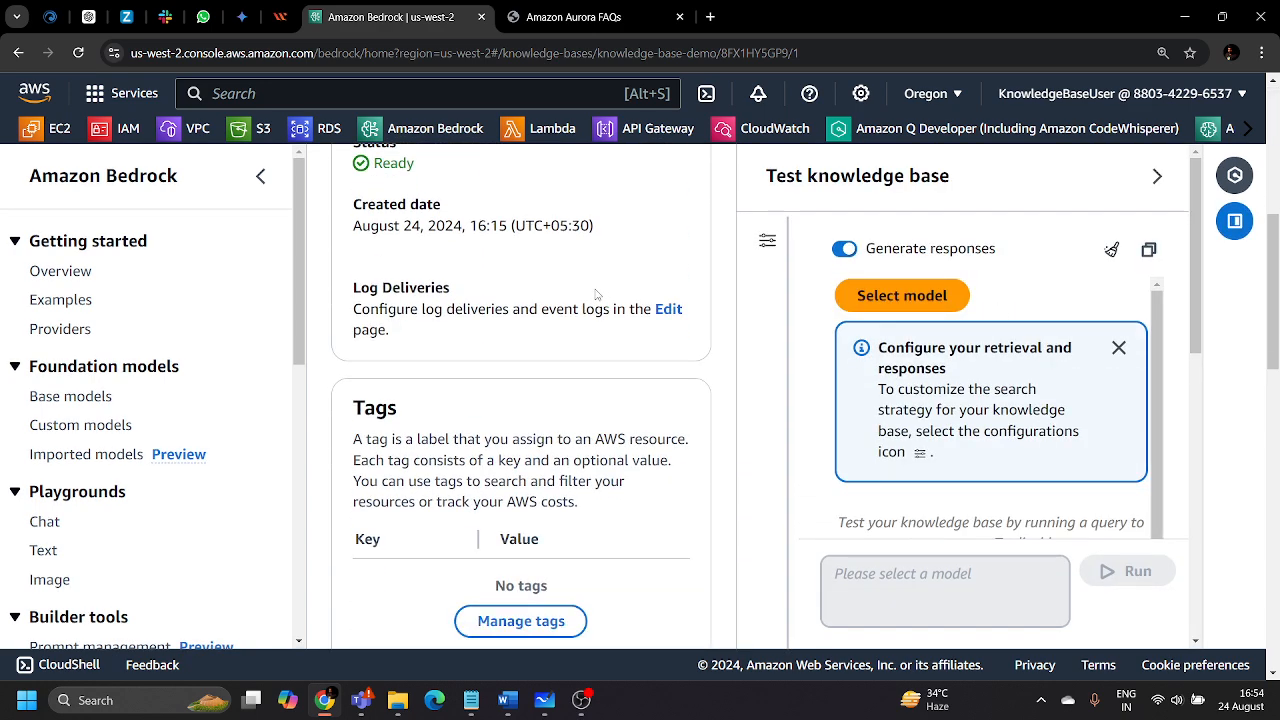
{"action": "scroll", "coordinate": [597, 293], "scroll_direction": "up", "scroll_amount": 3}
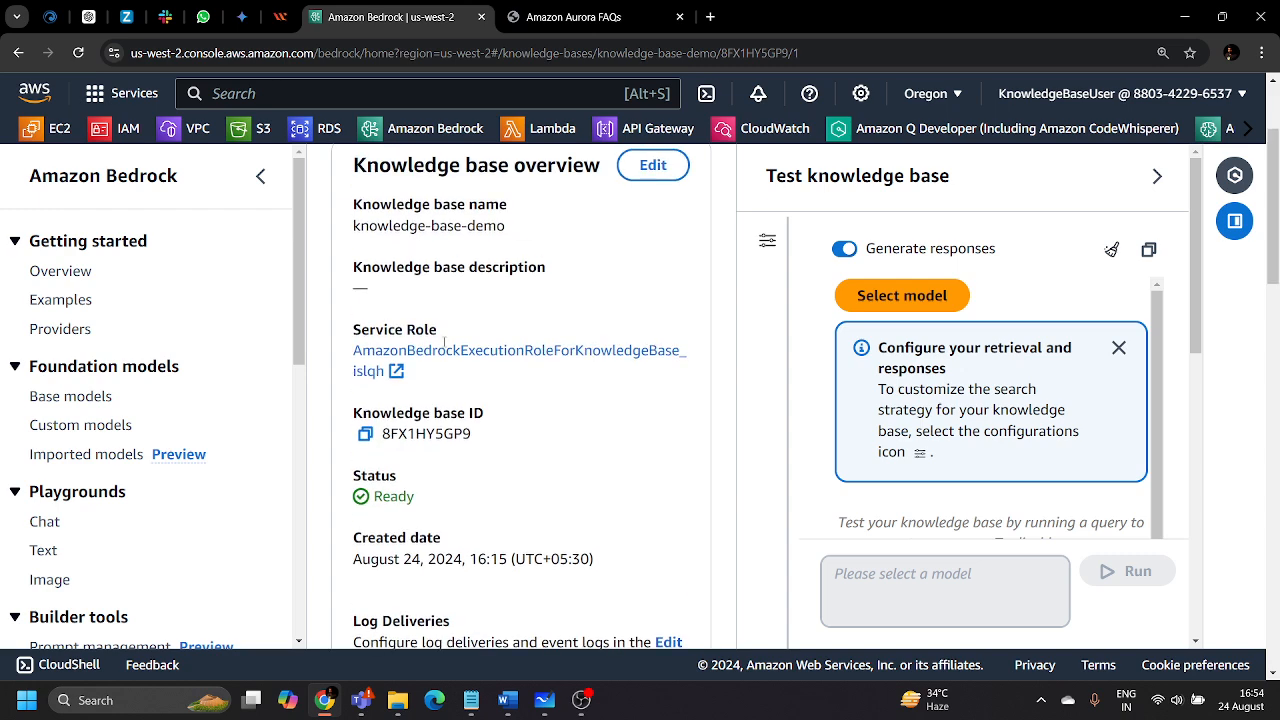
{"action": "scroll", "coordinate": [525, 400], "scroll_direction": "down", "scroll_amount": 5}
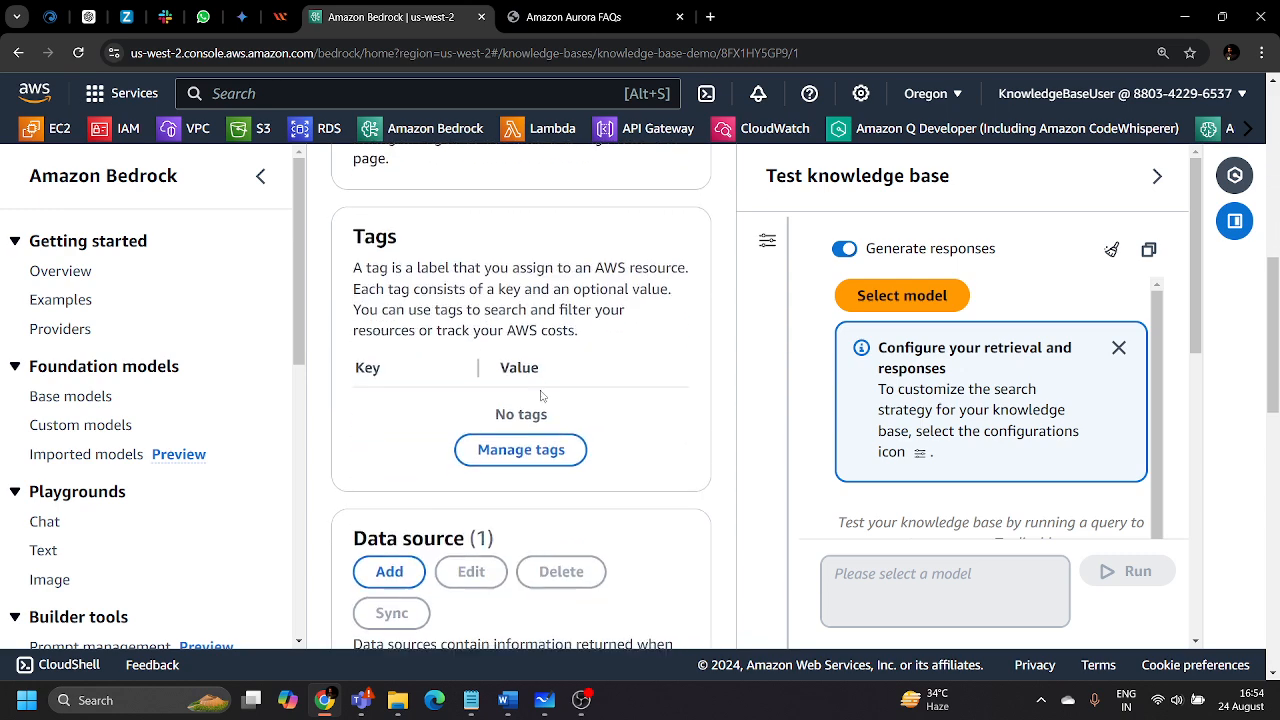
{"action": "scroll", "coordinate": [541, 396], "scroll_direction": "down", "scroll_amount": 3}
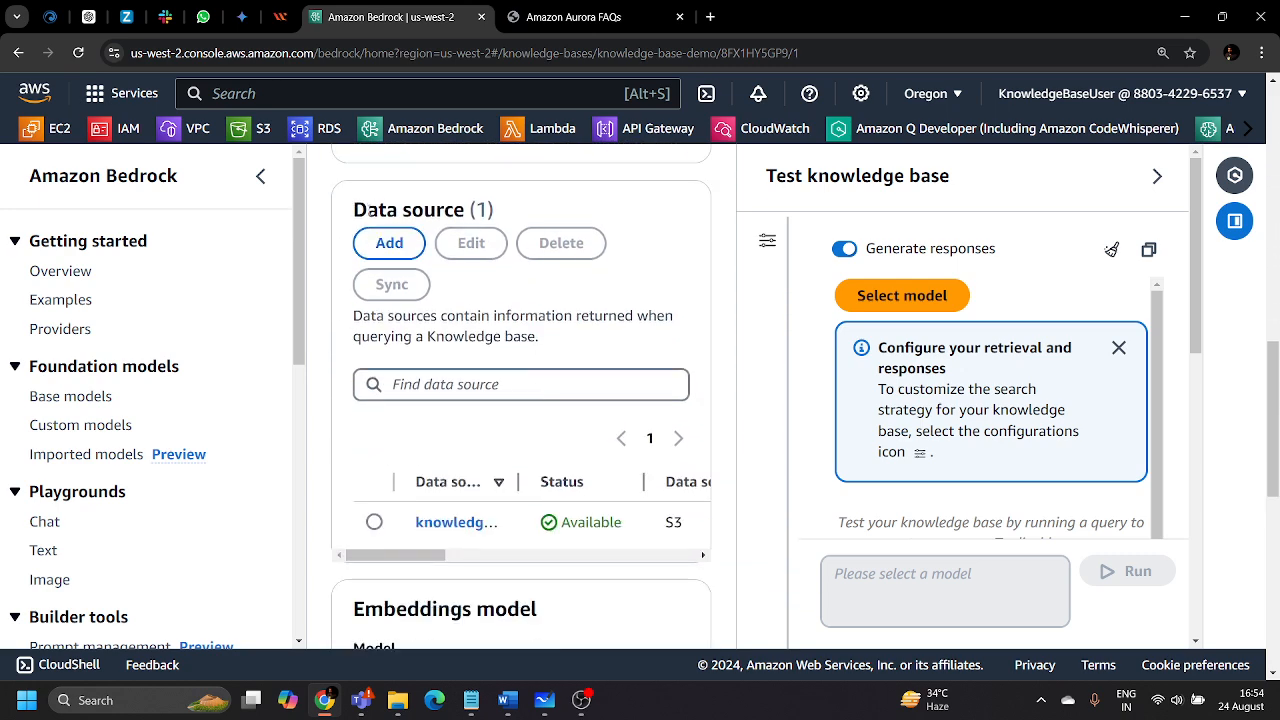
{"action": "left_click_drag", "start_coordinate": [354, 210], "coordinate": [466, 210]}
{"action": "left_click", "coordinate": [583, 221]}
{"action": "left_click_drag", "start_coordinate": [518, 481], "coordinate": [652, 481]}
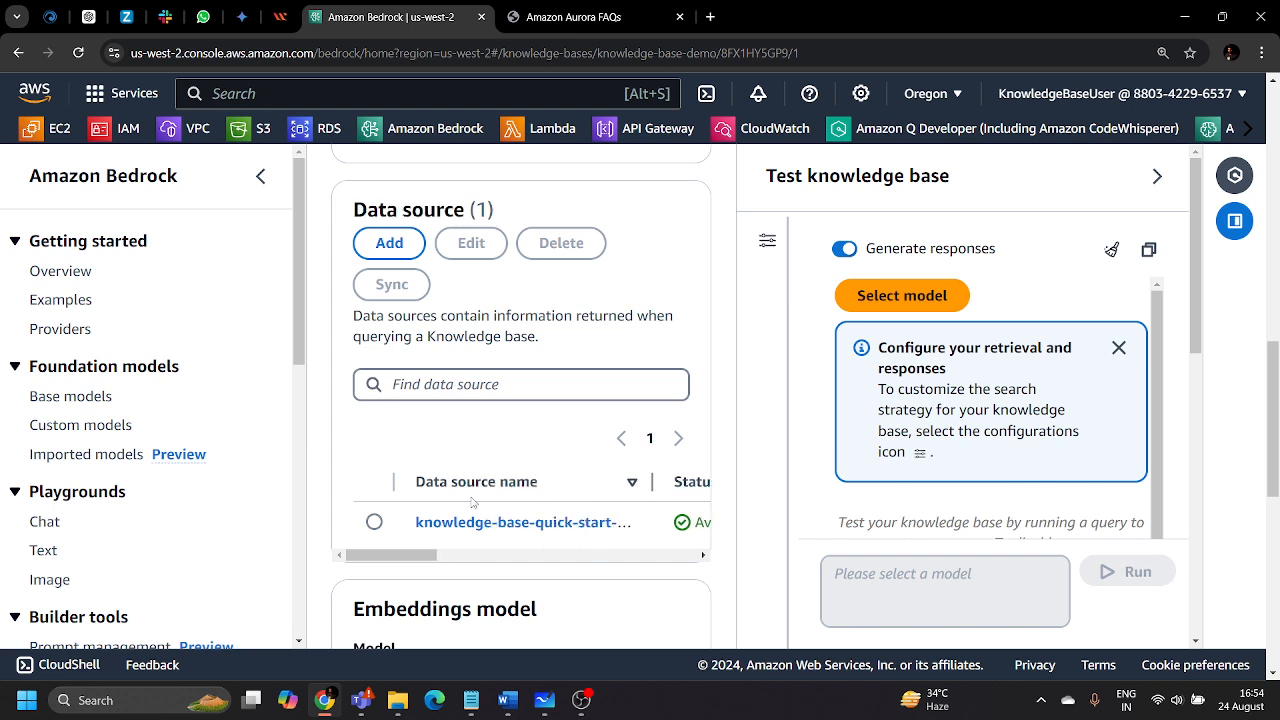
{"action": "left_click", "coordinate": [375, 524]}
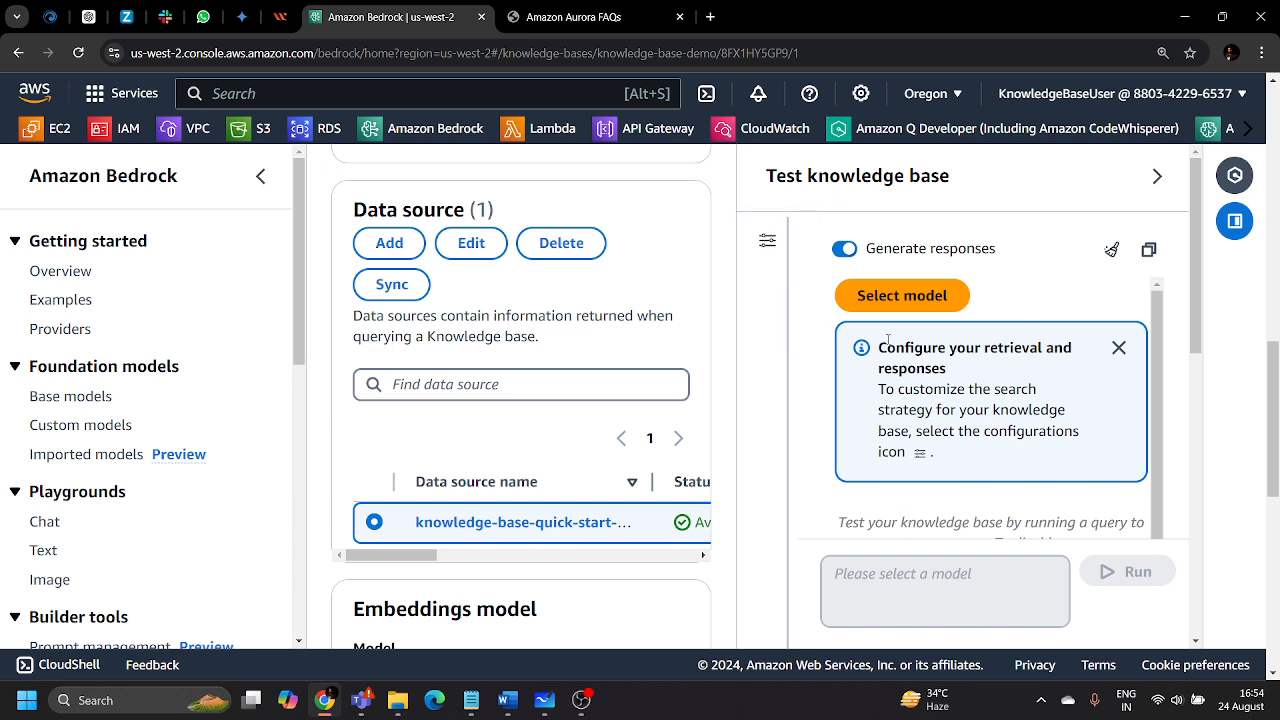
{"action": "left_click", "coordinate": [395, 284]}
{"action": "left_click", "coordinate": [1157, 176]}
{"action": "scroll", "coordinate": [1023, 312], "scroll_direction": "up", "scroll_amount": 3}
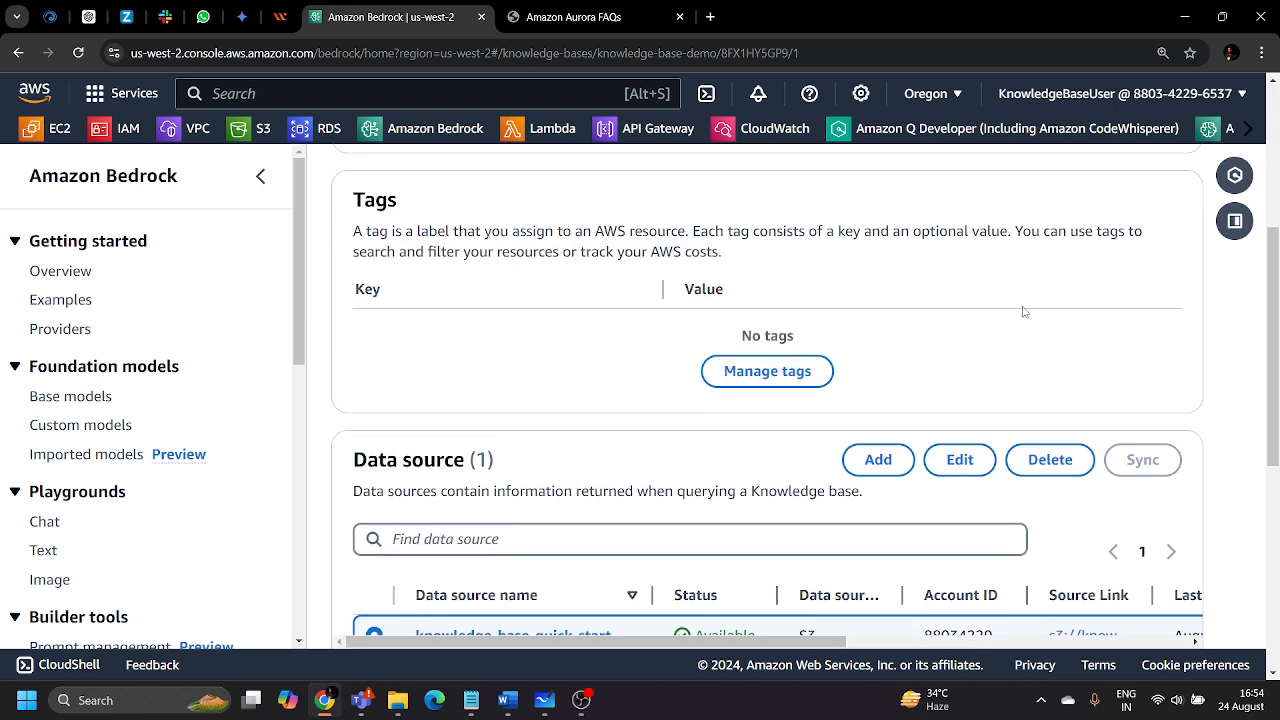
Reopen the test pane for knowledge-base-demo and collapse the Bedrock navigation sidebar
{"action": "scroll", "coordinate": [1023, 312], "scroll_direction": "up", "scroll_amount": 3}
{"action": "left_click", "coordinate": [1071, 213]}
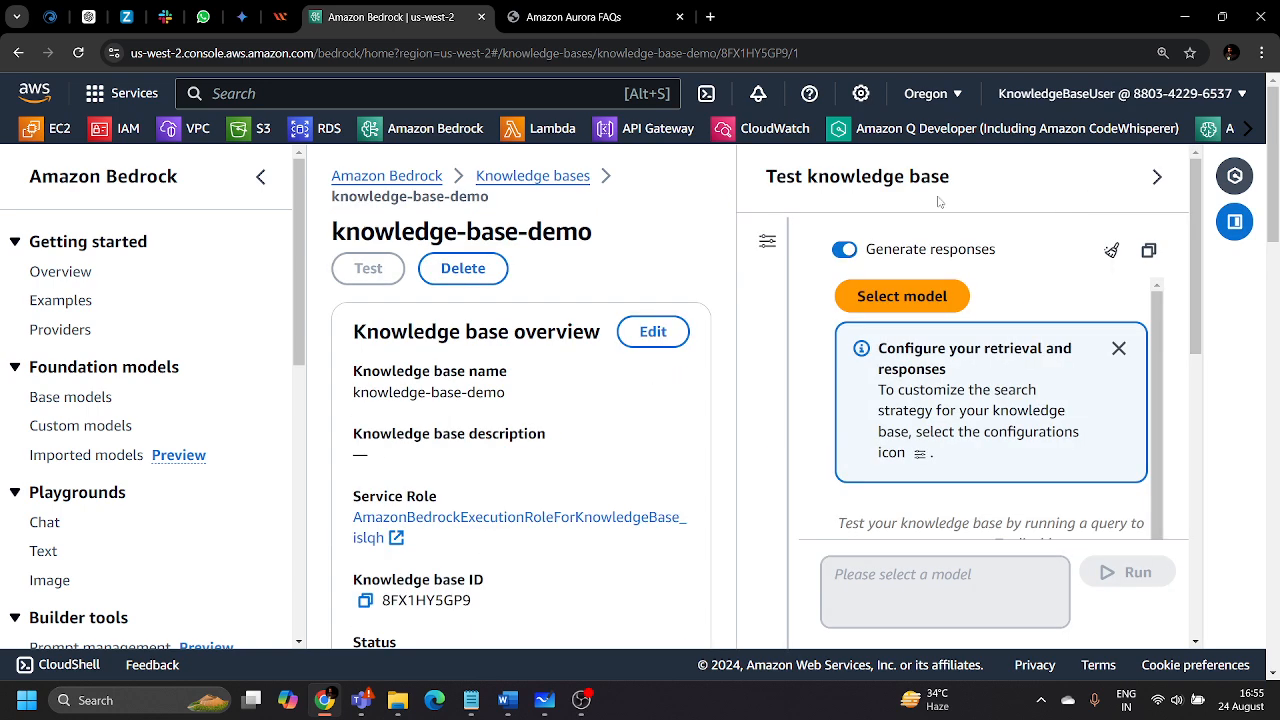
{"action": "left_click", "coordinate": [260, 176]}
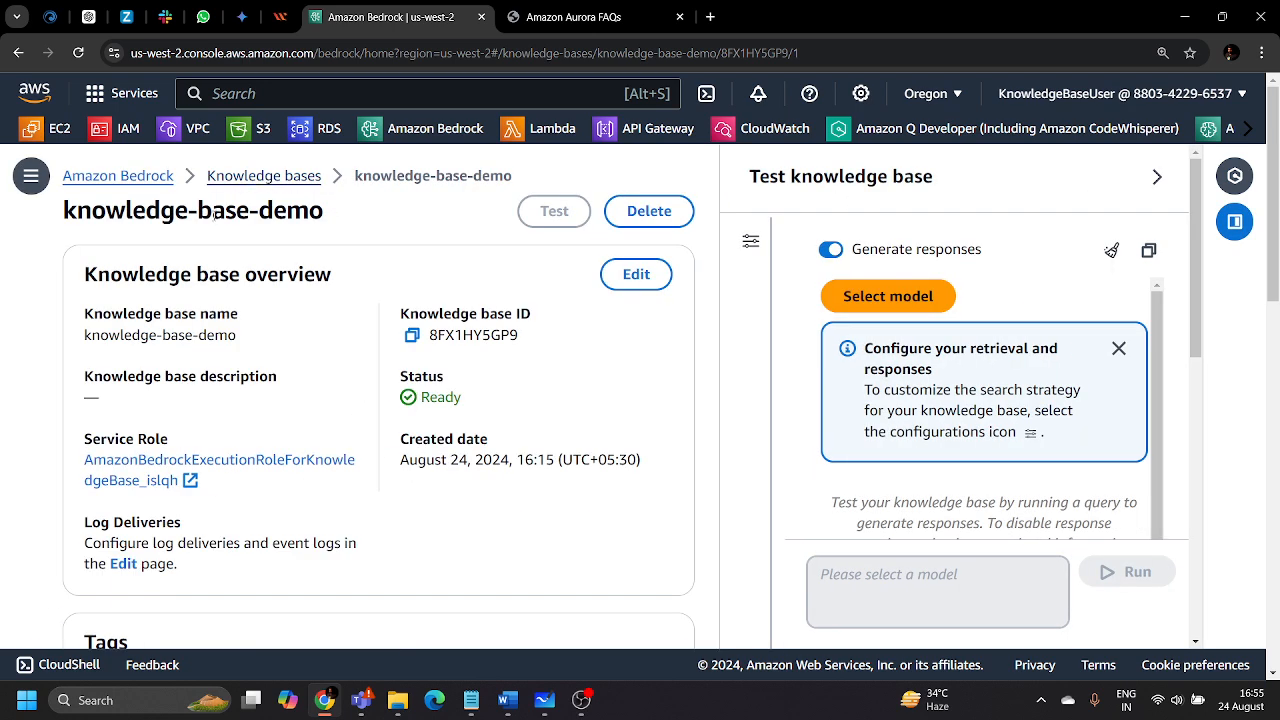
{"action": "left_click", "coordinate": [891, 305]}
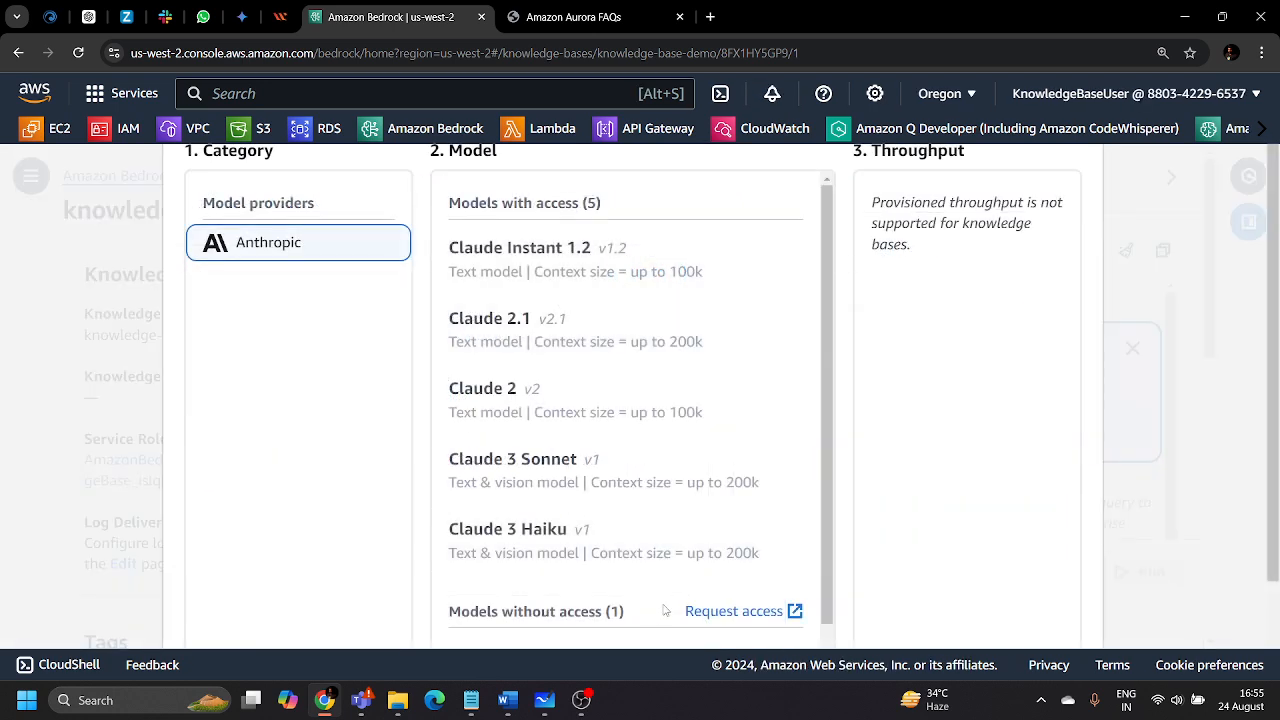
{"action": "scroll", "coordinate": [993, 525], "scroll_direction": "down", "scroll_amount": 2}
{"action": "left_click", "coordinate": [951, 643]}
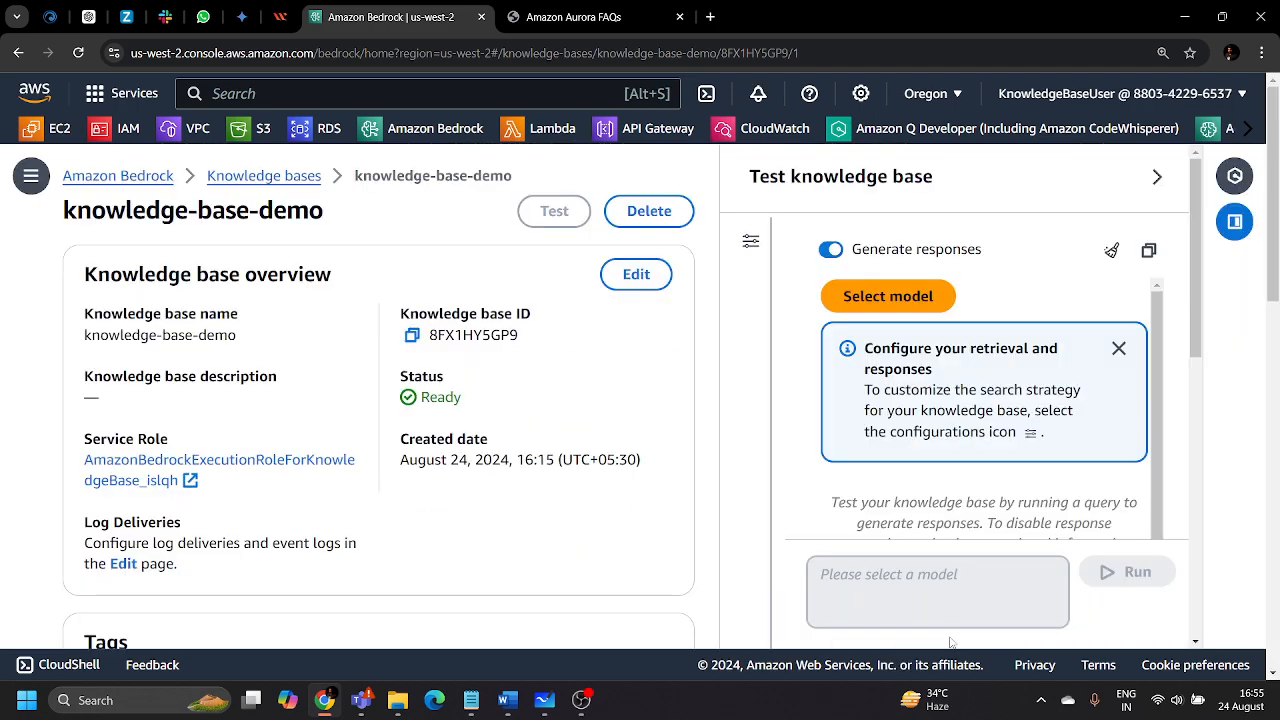
Examine the test configurations for search type, maximum number of source chunks and filters, then close them
{"action": "left_click", "coordinate": [750, 241]}
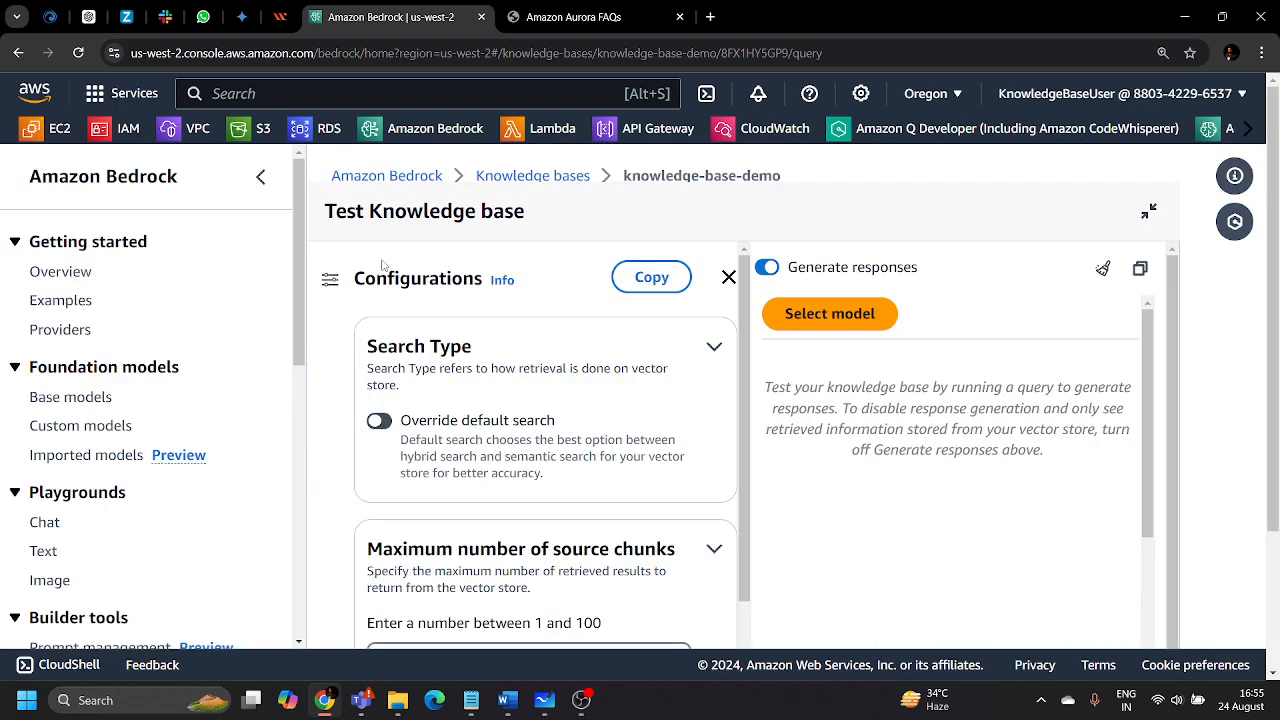
{"action": "scroll", "coordinate": [380, 260], "scroll_direction": "down", "scroll_amount": 1}
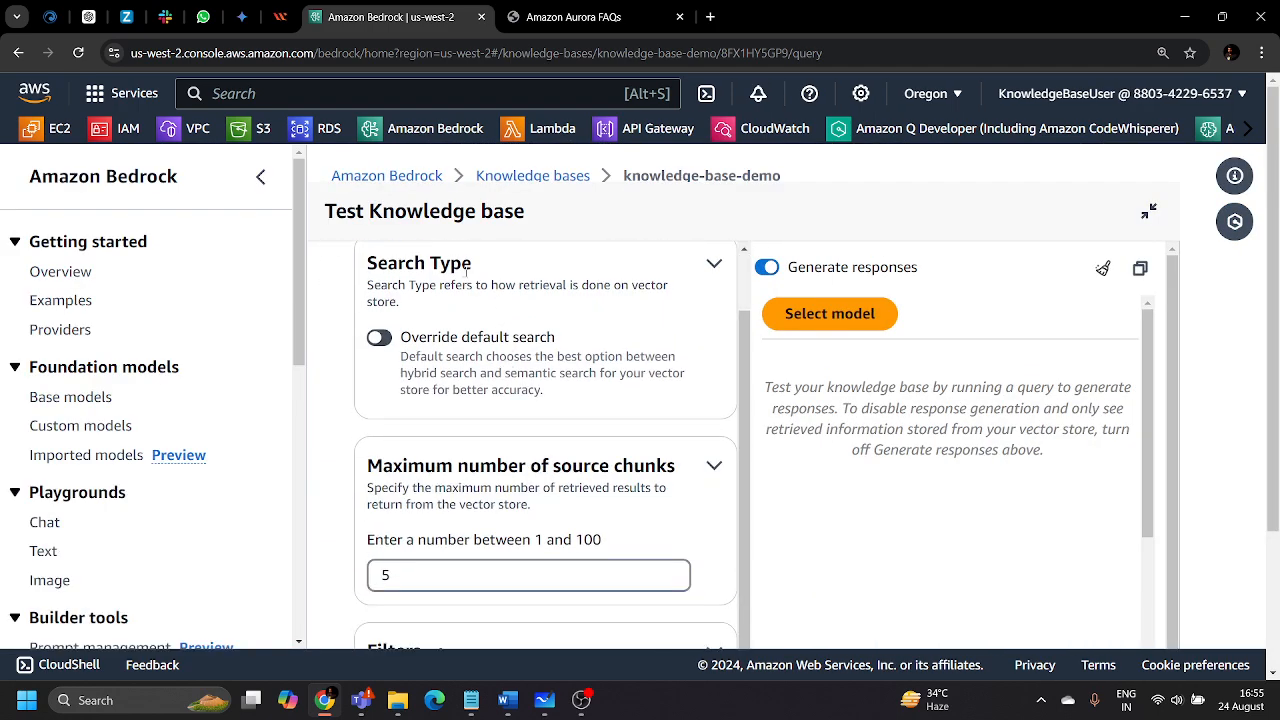
{"action": "scroll", "coordinate": [466, 270], "scroll_direction": "down", "scroll_amount": 2}
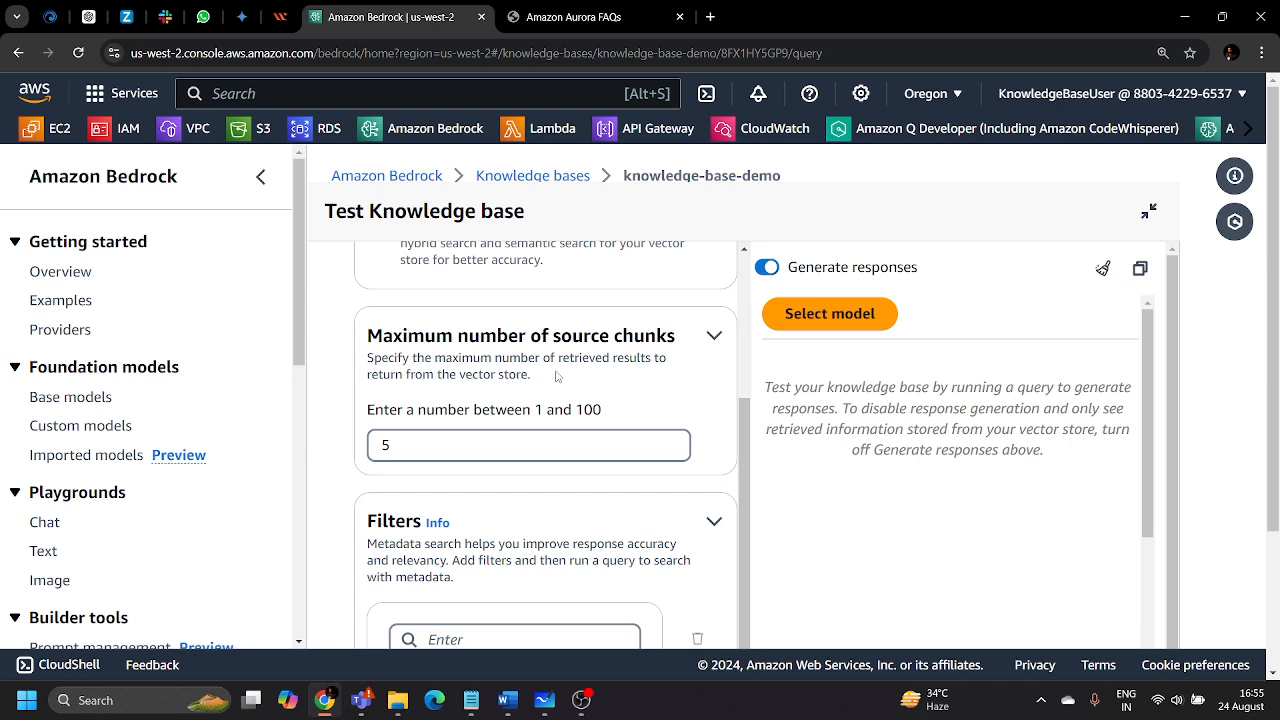
{"action": "scroll", "coordinate": [557, 376], "scroll_direction": "down", "scroll_amount": 2}
{"action": "scroll", "coordinate": [557, 370], "scroll_direction": "up", "scroll_amount": 2}
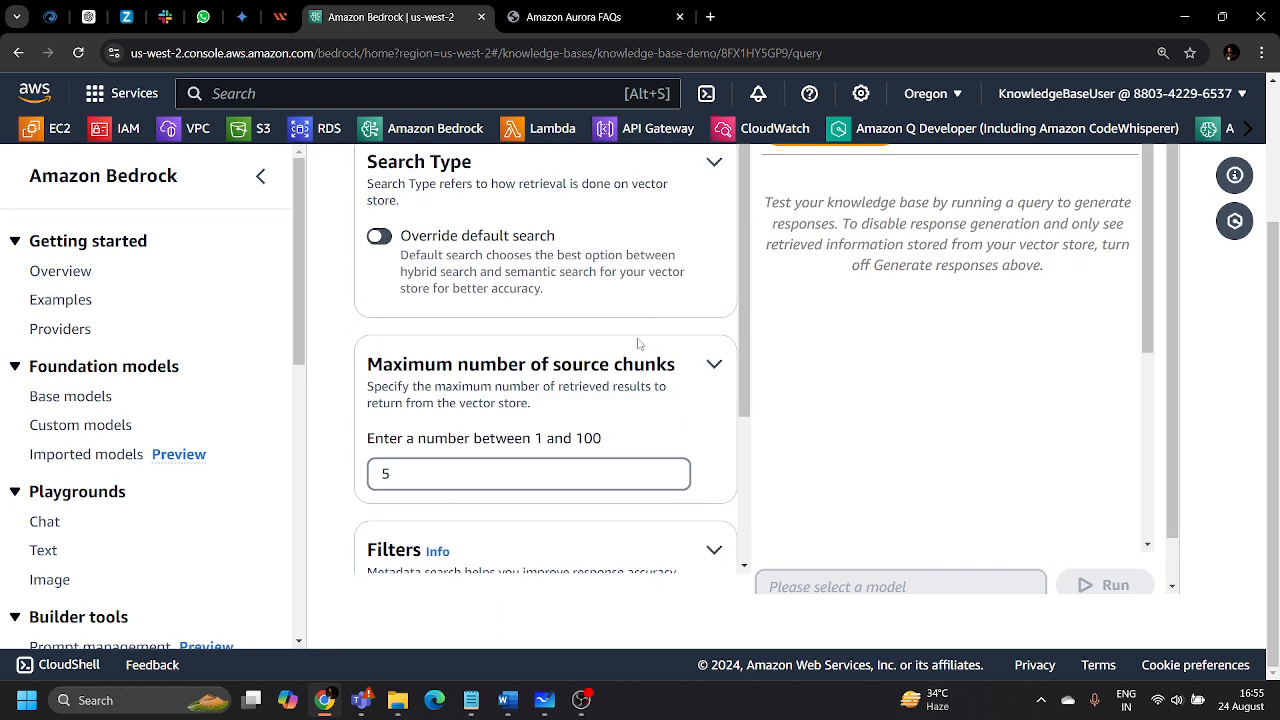
{"action": "scroll", "coordinate": [557, 372], "scroll_direction": "down", "scroll_amount": 2}
{"action": "scroll", "coordinate": [540, 436], "scroll_direction": "up", "scroll_amount": 2}
{"action": "scroll", "coordinate": [585, 407], "scroll_direction": "up", "scroll_amount": 3}
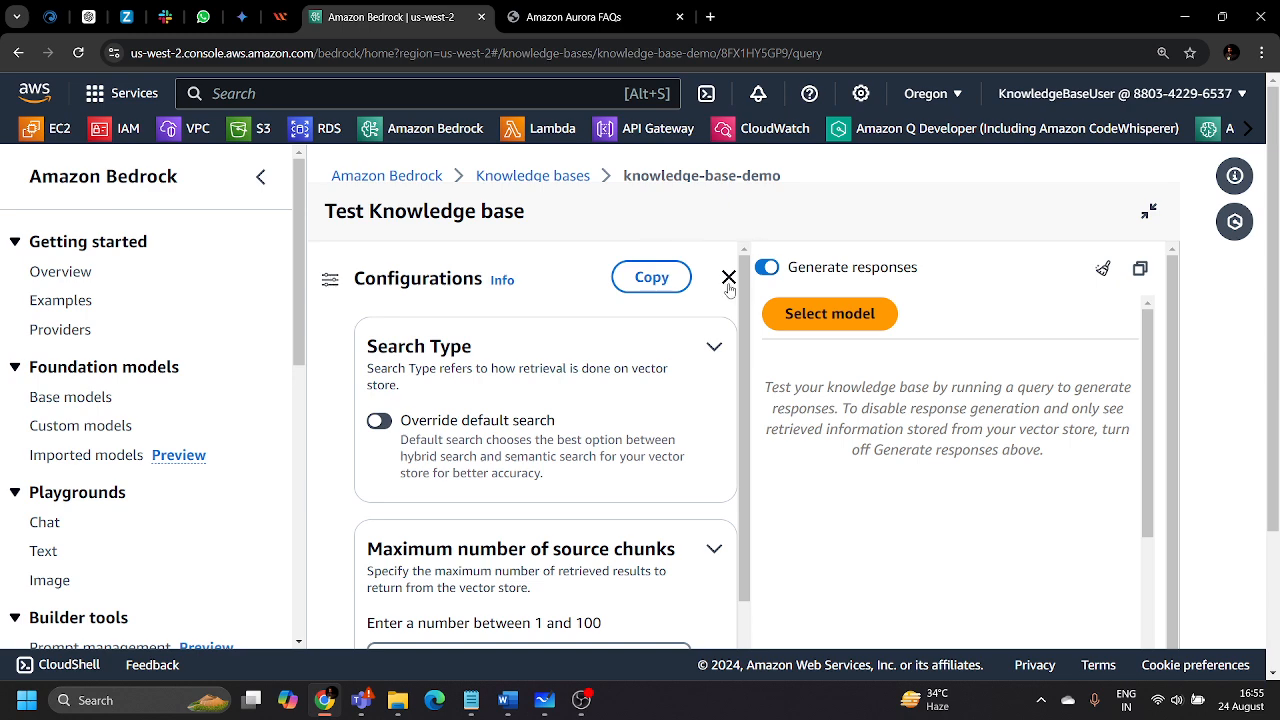
{"action": "left_click", "coordinate": [728, 277]}
Set Anthropic's Claude 2 as the response-generating model for testing the knowledge base
{"action": "left_click", "coordinate": [912, 303]}
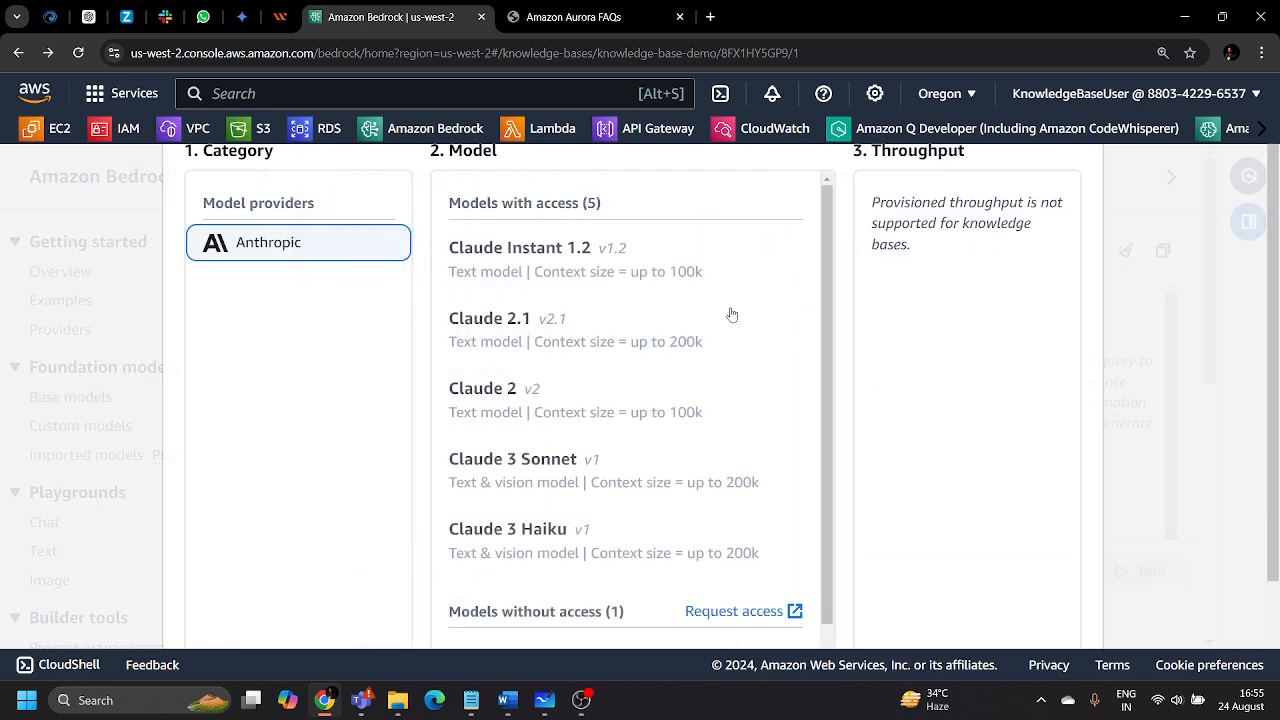
{"action": "scroll", "coordinate": [600, 450], "scroll_direction": "down", "scroll_amount": 2}
{"action": "scroll", "coordinate": [600, 450], "scroll_direction": "up", "scroll_amount": 2}
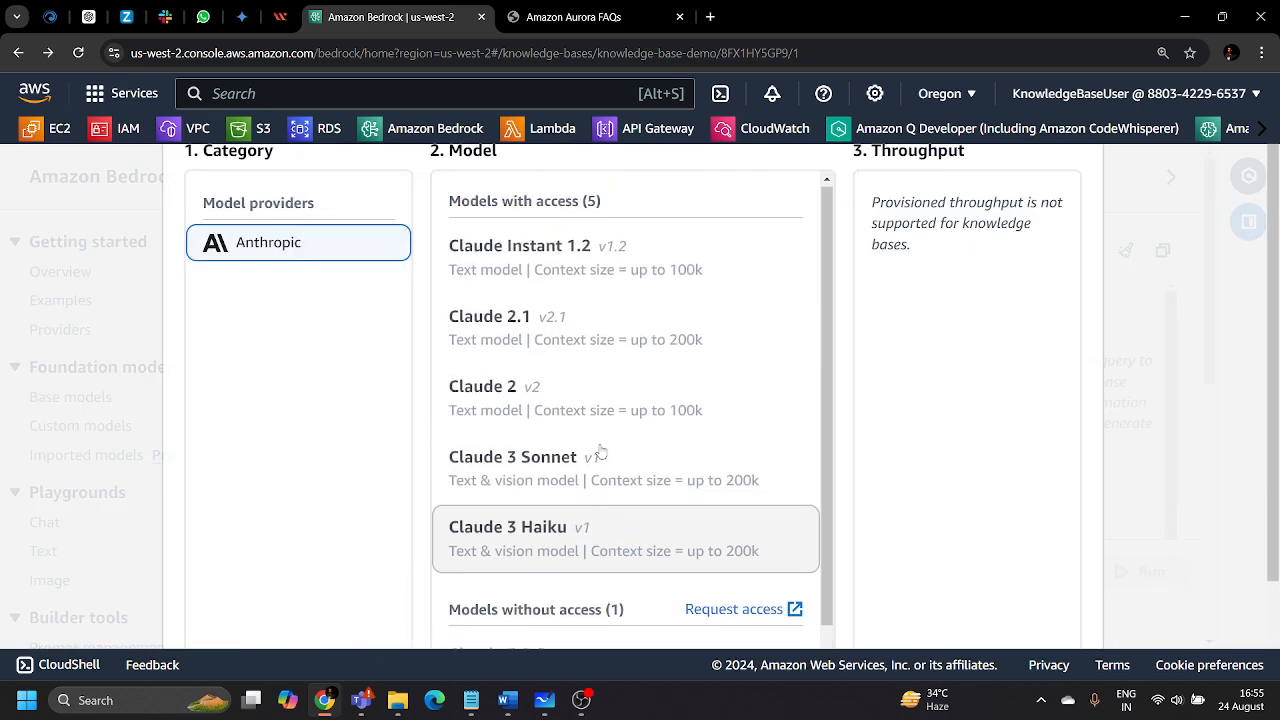
{"action": "left_click", "coordinate": [523, 405]}
{"action": "scroll", "coordinate": [960, 470], "scroll_direction": "down", "scroll_amount": 2}
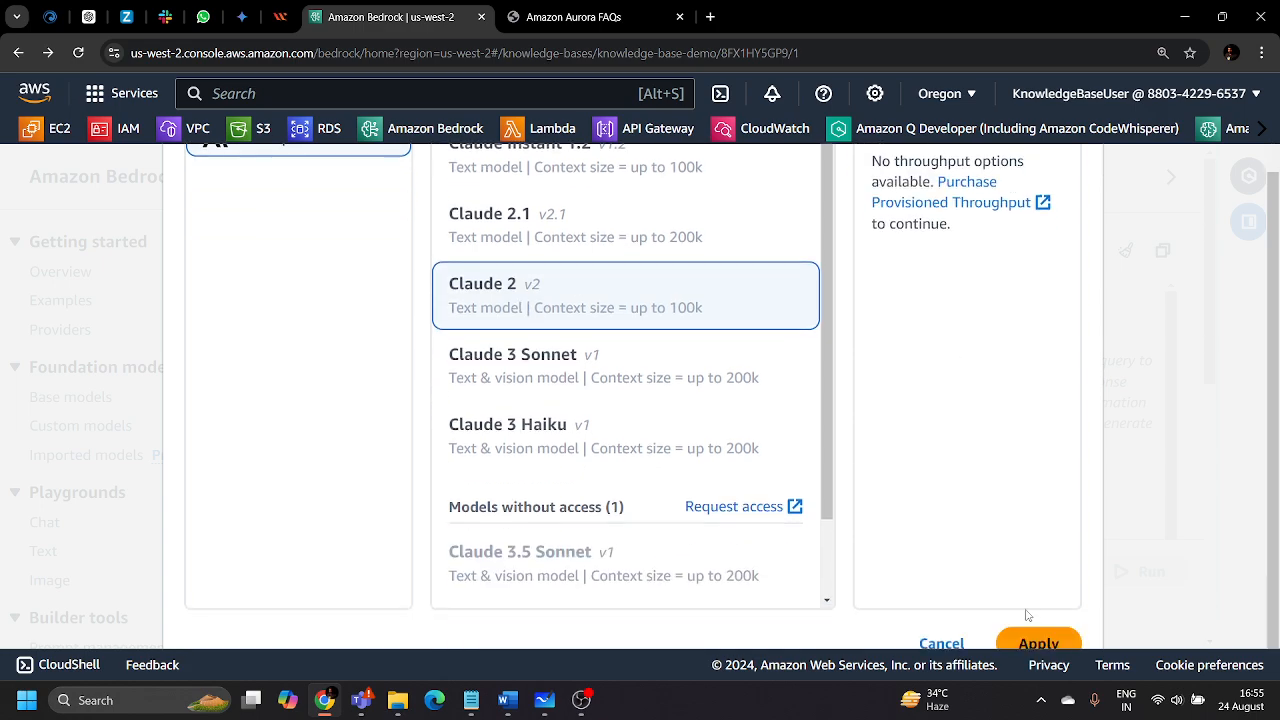
{"action": "left_click", "coordinate": [1040, 640]}
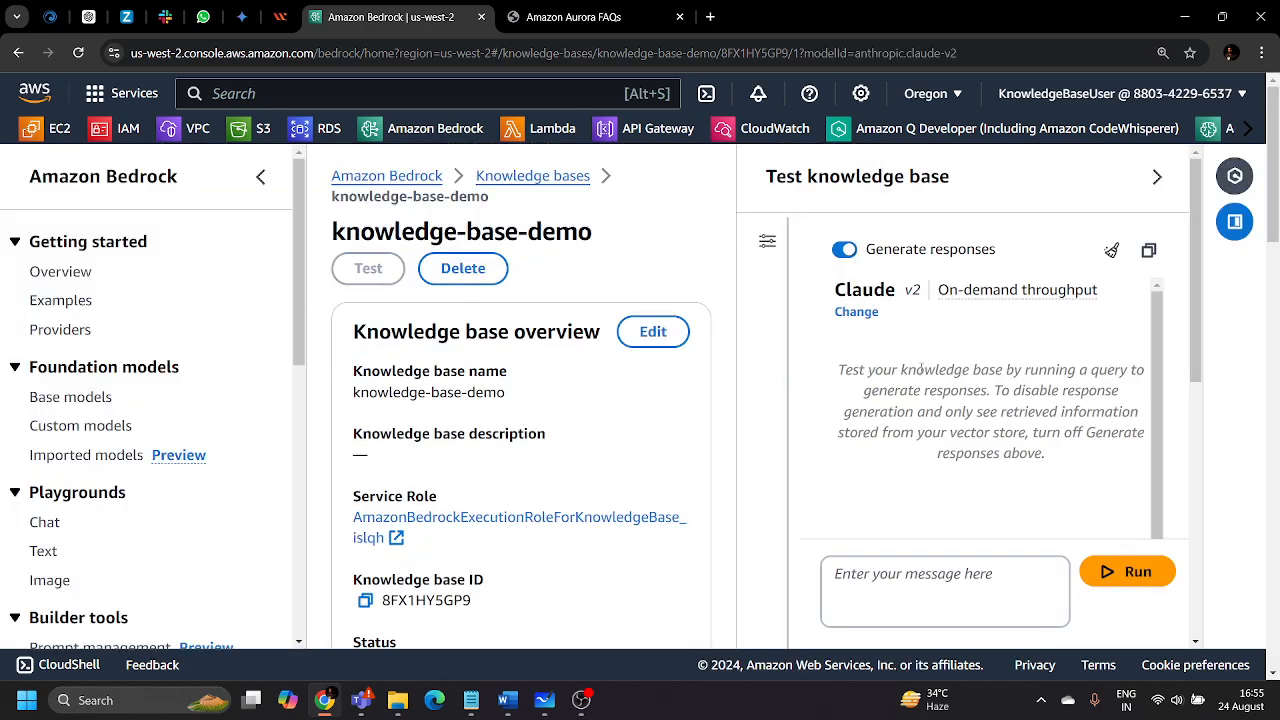
Copy the question "What is Amazon Aurora?" from the first page of the Amazon Aurora FAQs PDF
{"action": "left_click", "coordinate": [575, 17]}
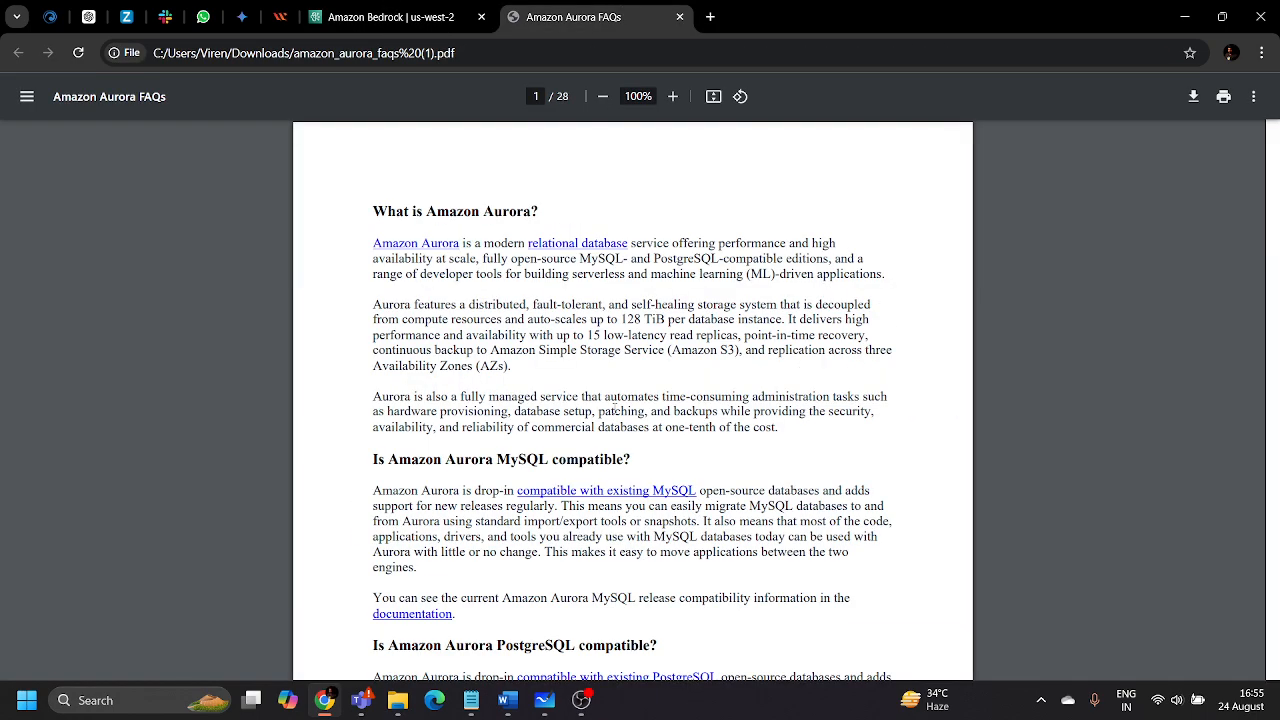
{"action": "scroll", "coordinate": [613, 410], "scroll_direction": "down", "scroll_amount": 12}
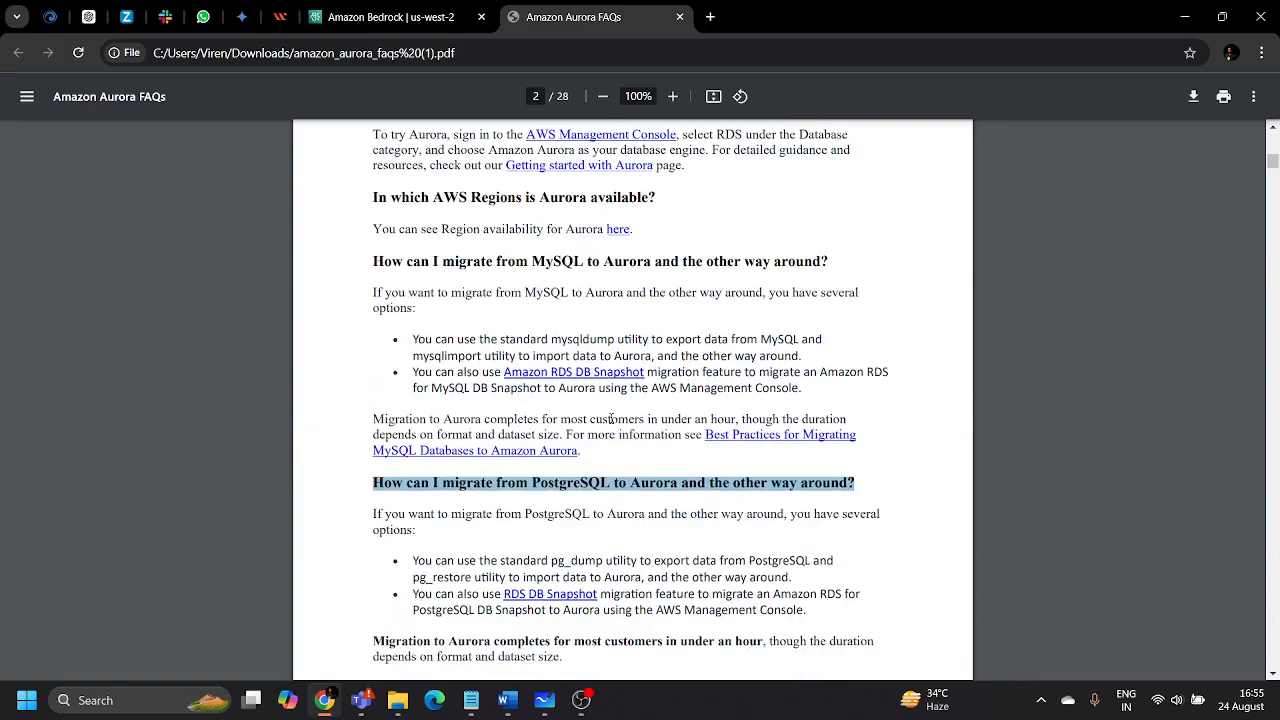
{"action": "scroll", "coordinate": [611, 420], "scroll_direction": "up", "scroll_amount": 12}
{"action": "left_click_drag", "start_coordinate": [373, 212], "coordinate": [541, 203]}
{"action": "key", "text": "ctrl+c"}
Return to the Bedrock console and run the copied question "What is Amazon Aurora?" against knowledge-base-demo
{"action": "key", "text": "ctrl+shift+Tab"}
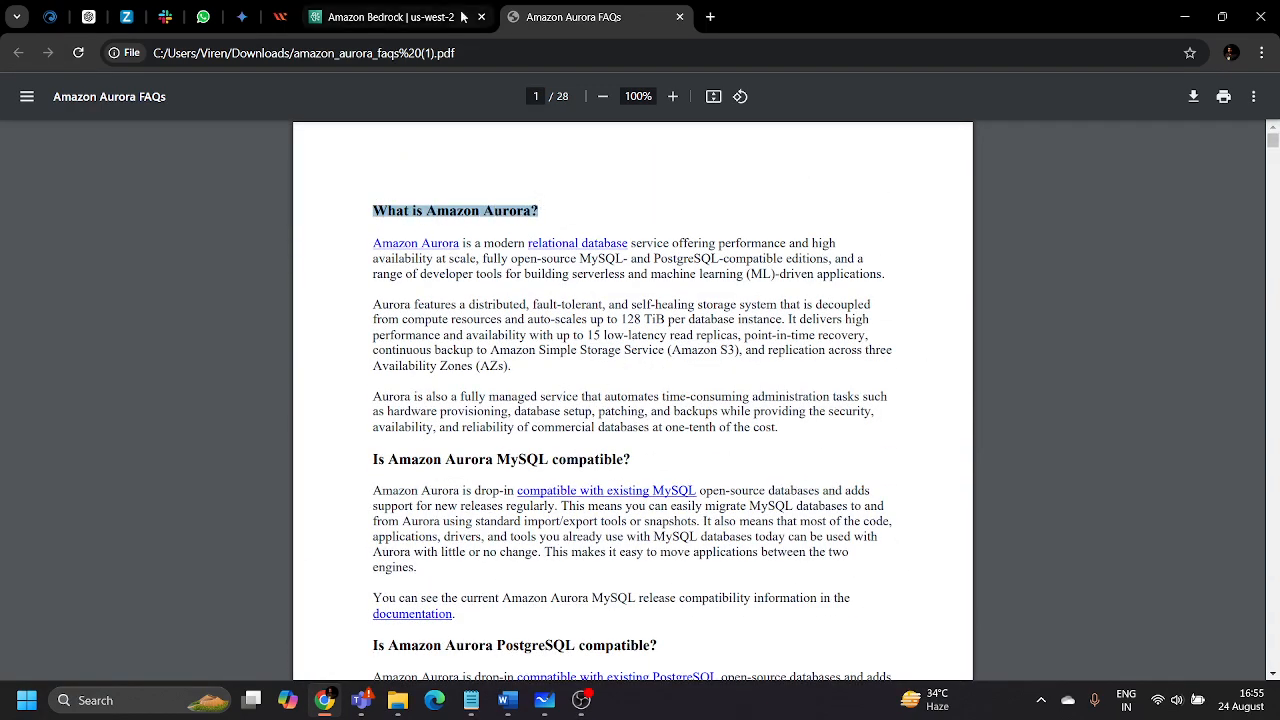
{"action": "key", "text": "ctrl+v"}
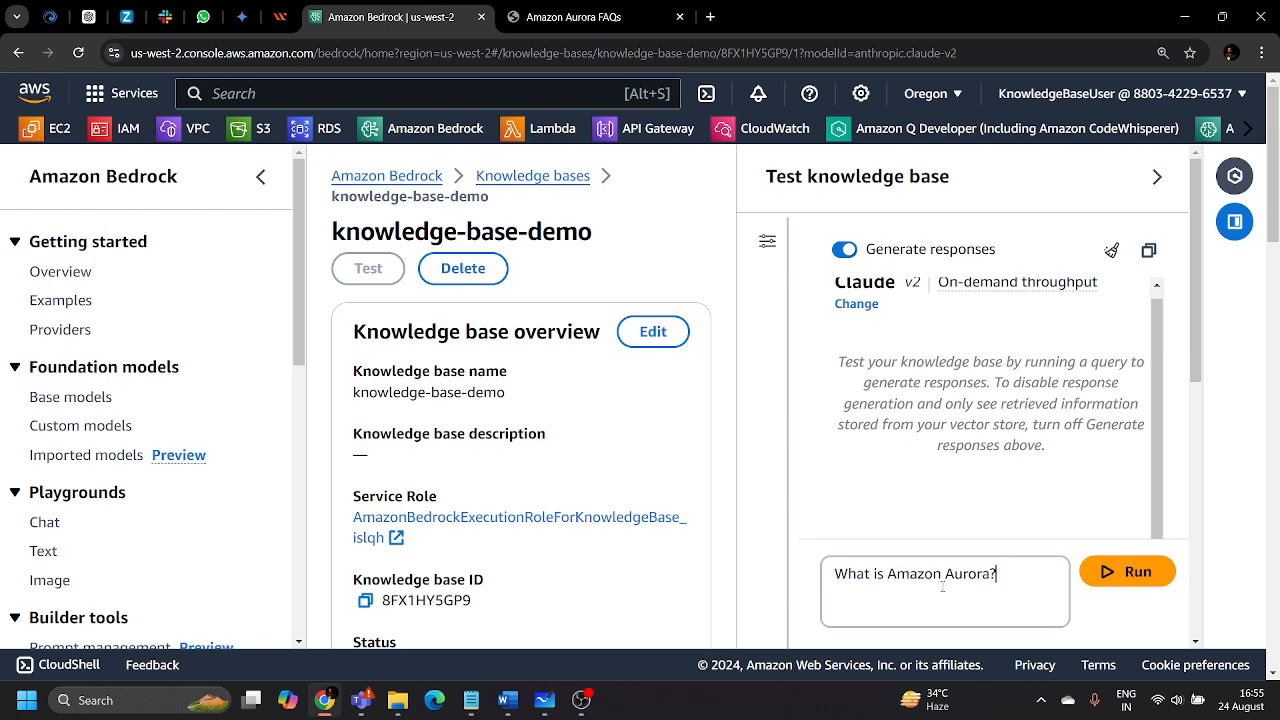
{"action": "left_click", "coordinate": [1122, 572]}
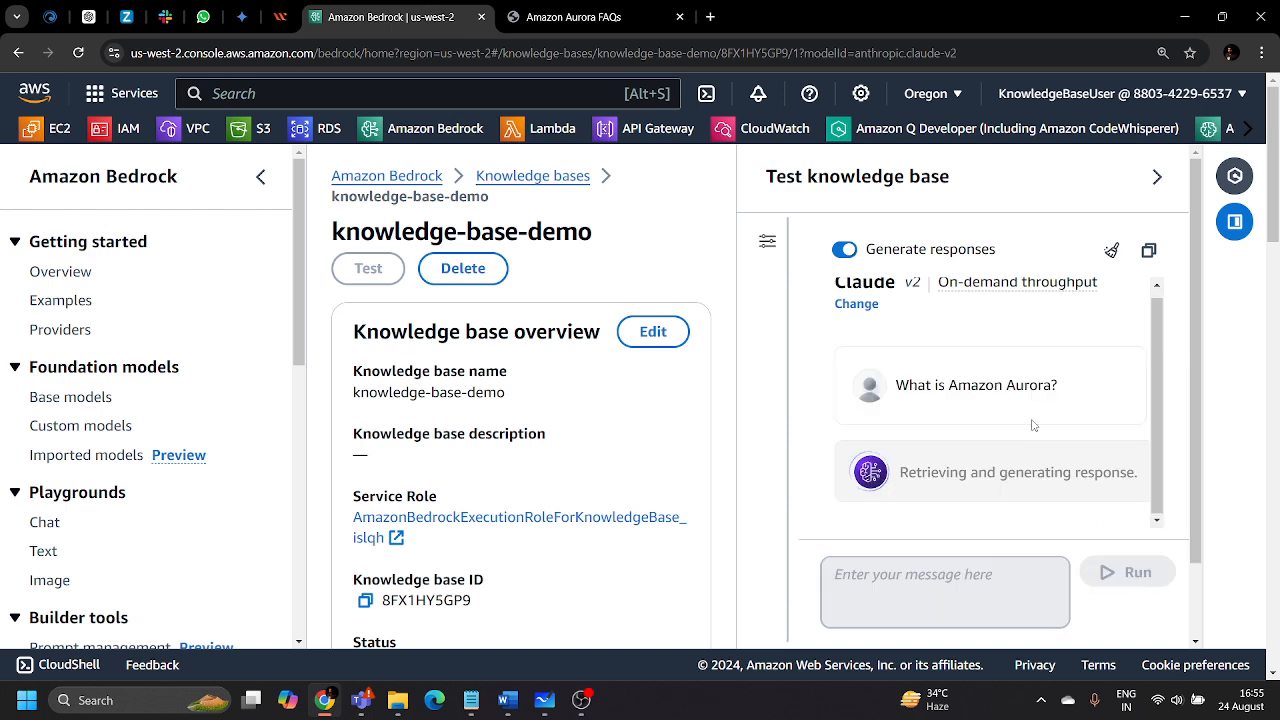
{"action": "scroll", "coordinate": [1027, 416], "scroll_direction": "down", "scroll_amount": 1}
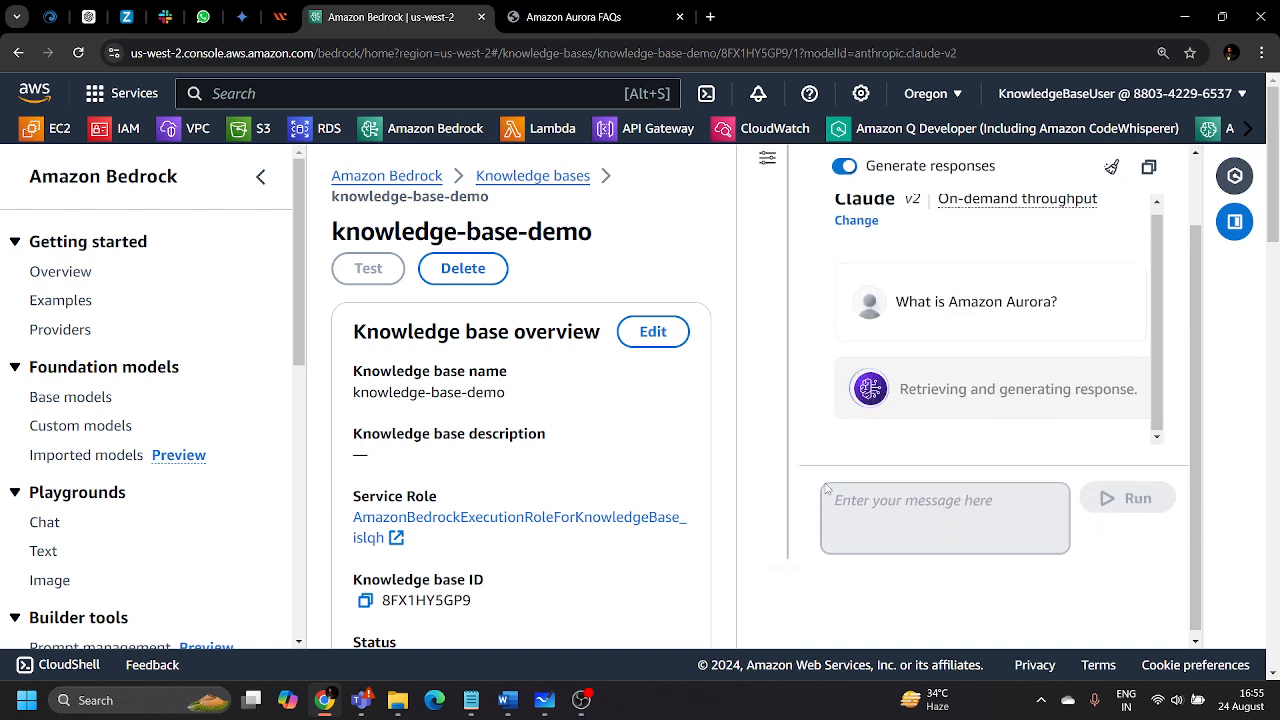
{"action": "scroll", "coordinate": [997, 449], "scroll_direction": "up", "scroll_amount": 1}
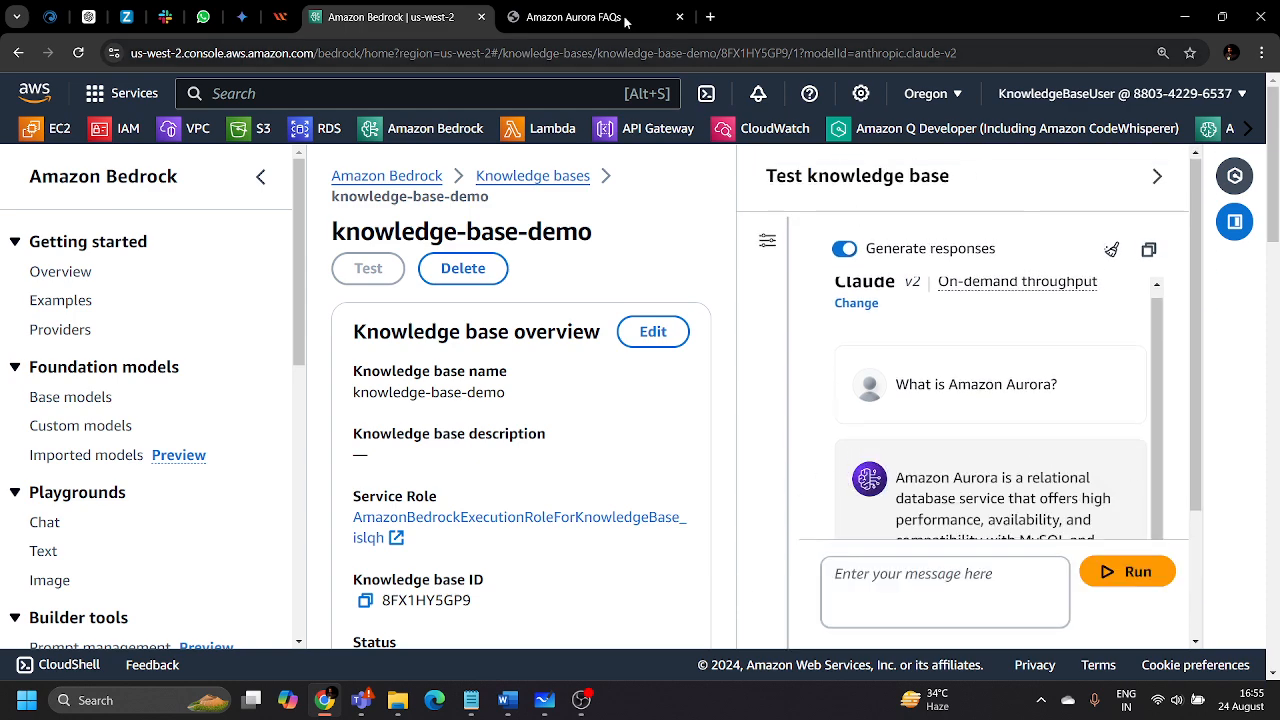
Compare the generated answer to "What is Amazon Aurora?" with the matching section on the first page of the Amazon Aurora FAQs PDF
{"action": "left_click", "coordinate": [580, 12]}
{"action": "left_click", "coordinate": [602, 315]}
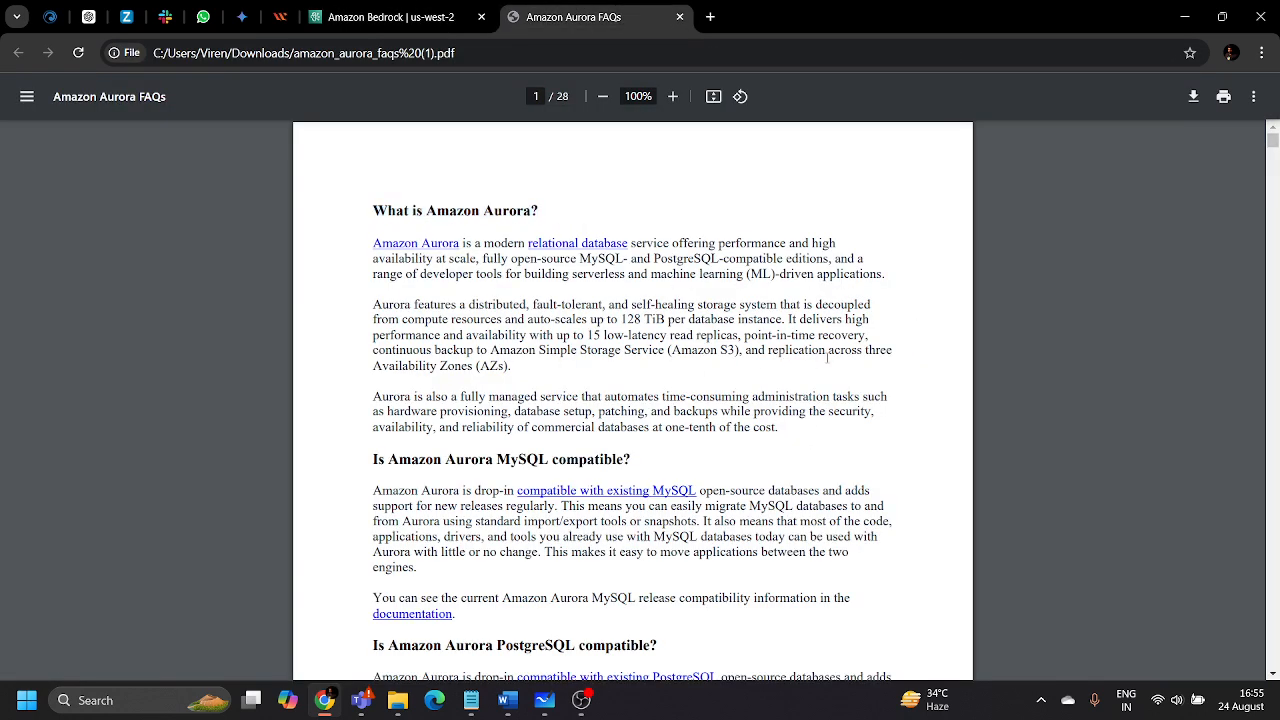
{"action": "scroll", "coordinate": [733, 382], "scroll_direction": "down", "scroll_amount": 4}
{"action": "scroll", "coordinate": [733, 382], "scroll_direction": "up", "scroll_amount": 4}
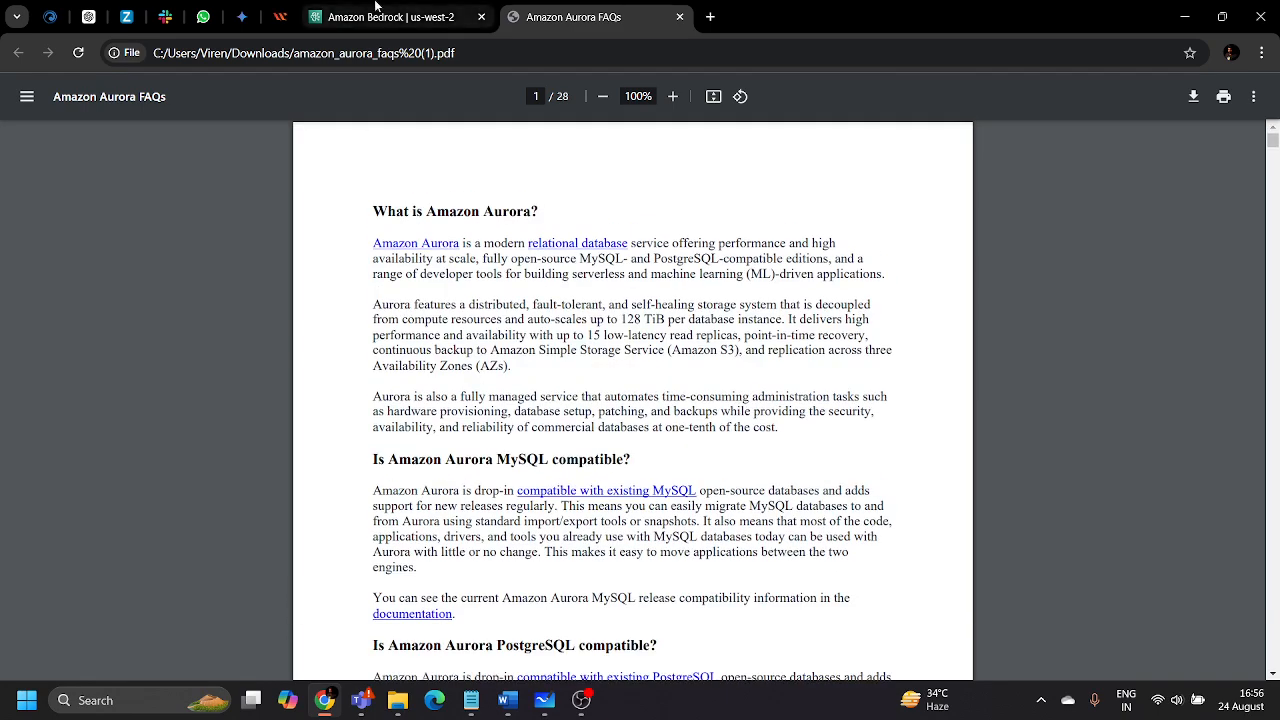
{"action": "left_click", "coordinate": [395, 17]}
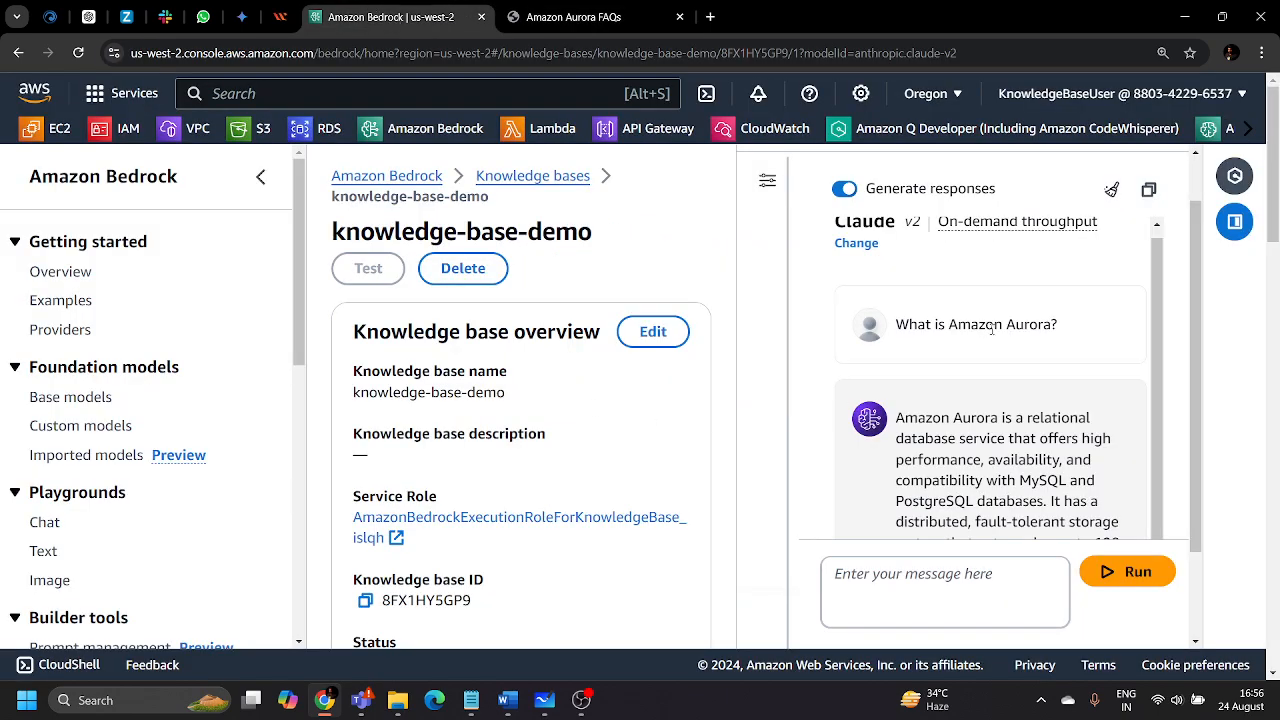
{"action": "scroll", "coordinate": [1006, 386], "scroll_direction": "down", "scroll_amount": 2}
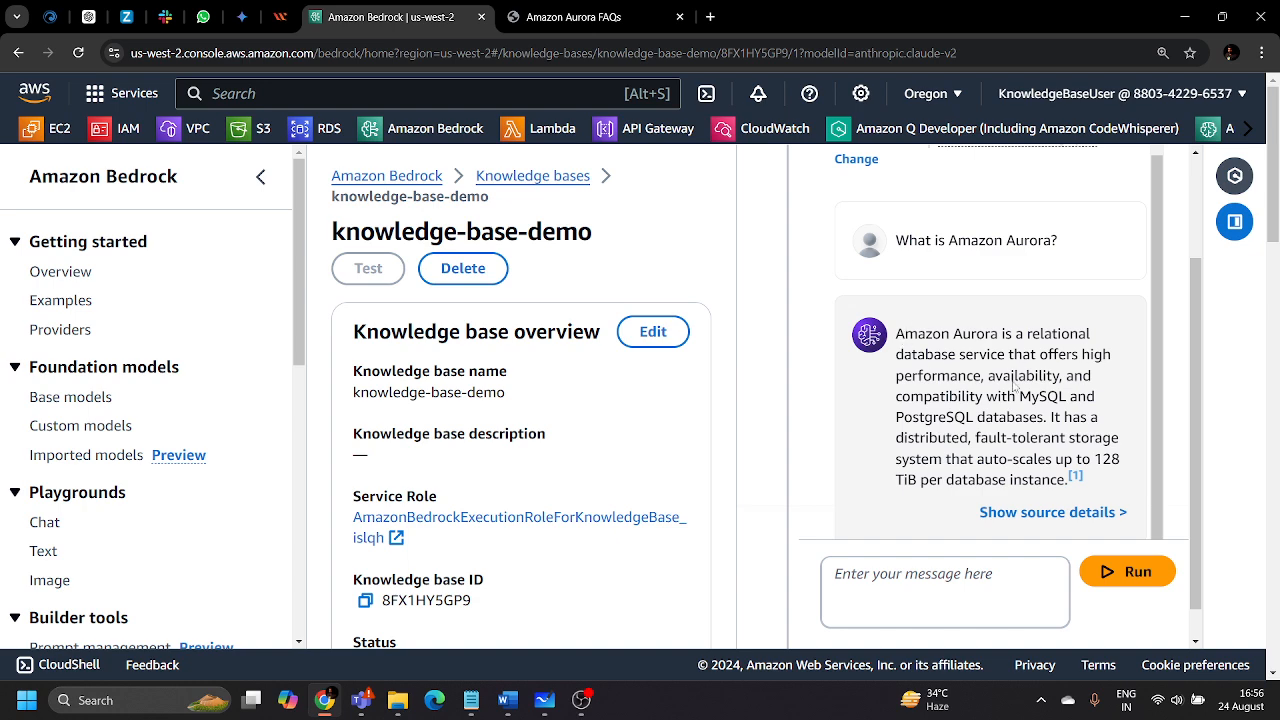
{"action": "left_click", "coordinate": [590, 18]}
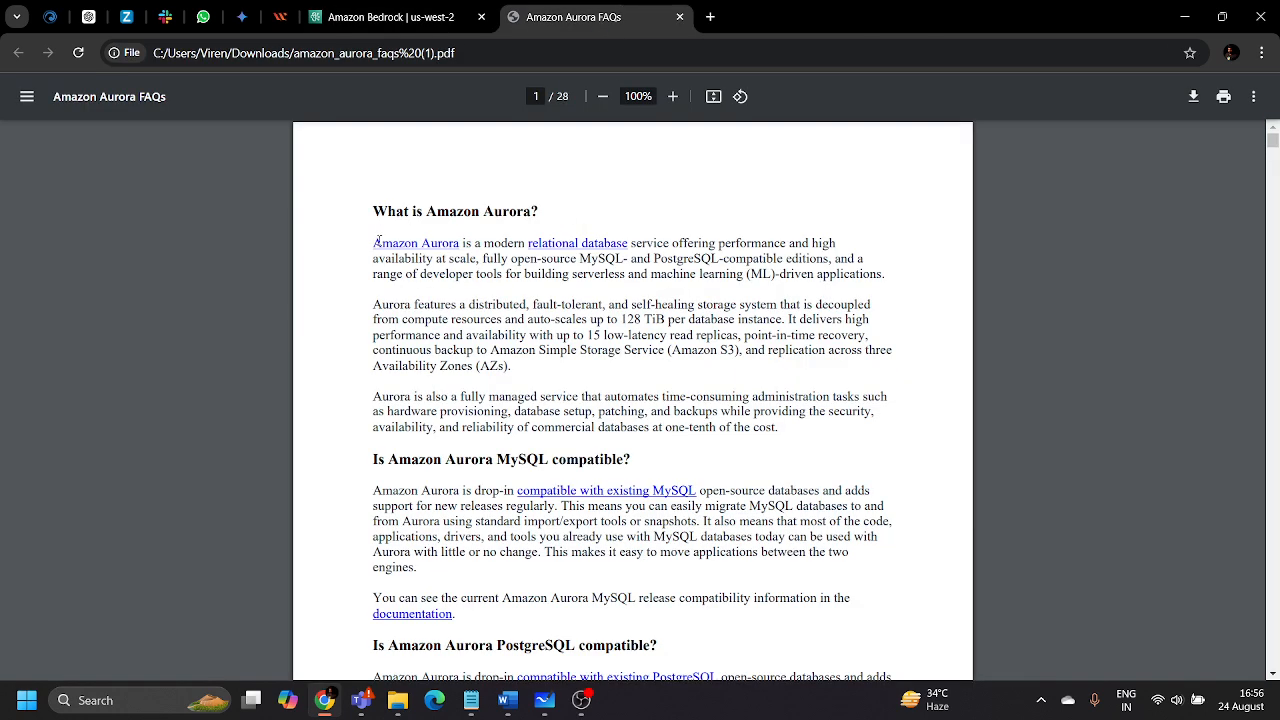
{"action": "left_click_drag", "start_coordinate": [375, 243], "coordinate": [897, 360]}
{"action": "left_click", "coordinate": [893, 393]}
{"action": "left_click", "coordinate": [380, 17]}
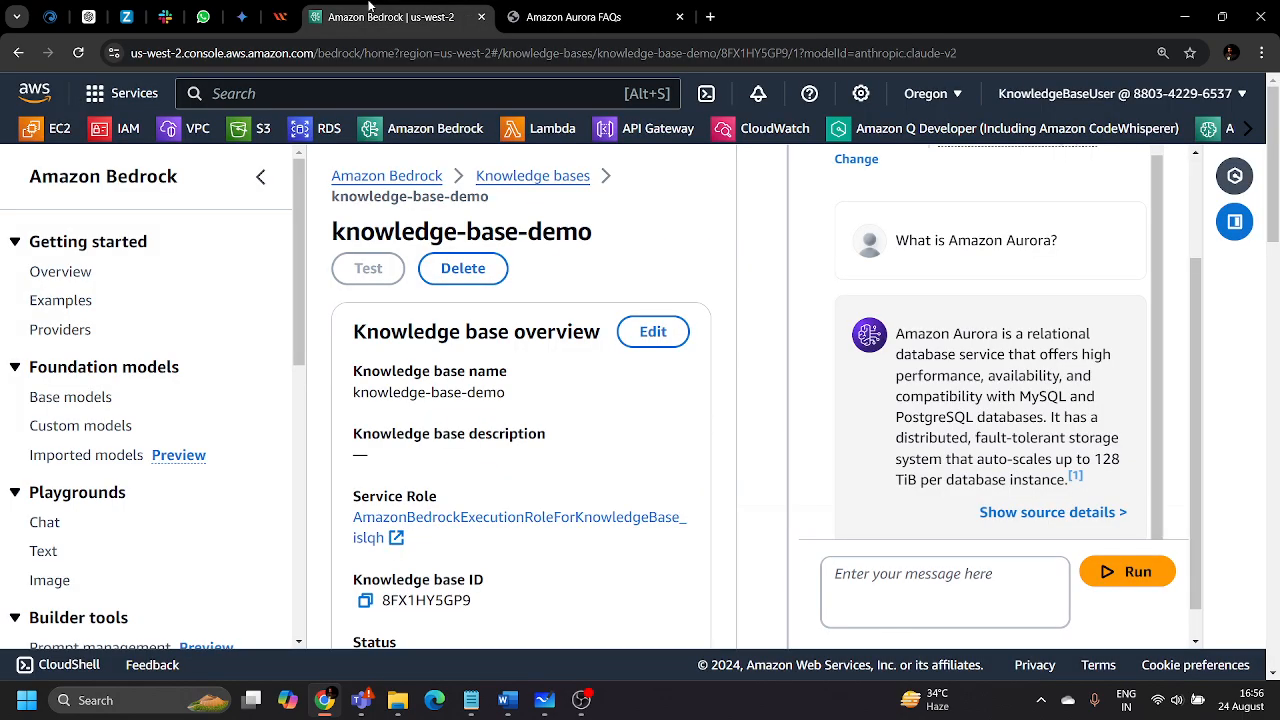
Copy the question "How can I migrate from PostgreSQL to Aurora and the other way around?" from page 2 of the Amazon Aurora FAQs PDF
{"action": "left_click", "coordinate": [609, 32]}
{"action": "scroll", "coordinate": [658, 473], "scroll_direction": "down", "scroll_amount": 8}
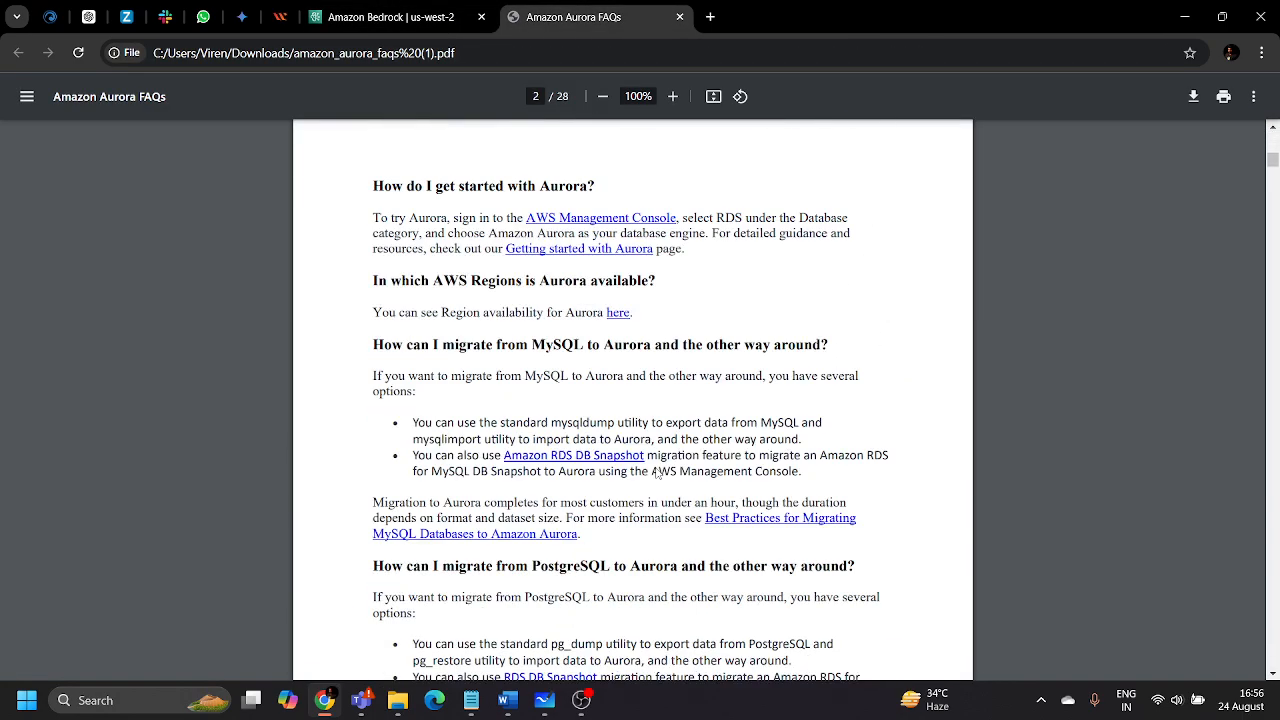
{"action": "scroll", "coordinate": [658, 473], "scroll_direction": "up", "scroll_amount": 1}
{"action": "scroll", "coordinate": [658, 473], "scroll_direction": "down", "scroll_amount": 6}
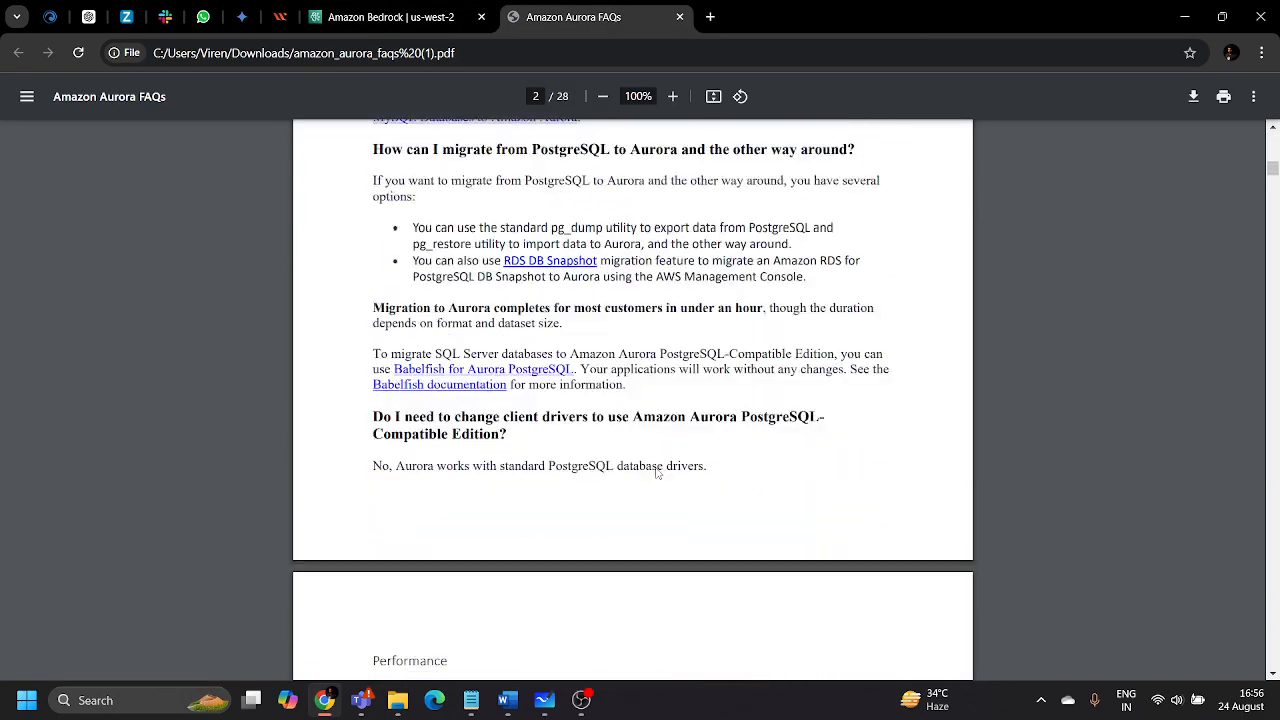
{"action": "scroll", "coordinate": [658, 473], "scroll_direction": "up", "scroll_amount": 2}
{"action": "left_click_drag", "start_coordinate": [374, 314], "coordinate": [863, 331]}
{"action": "key", "text": "ctrl+c"}
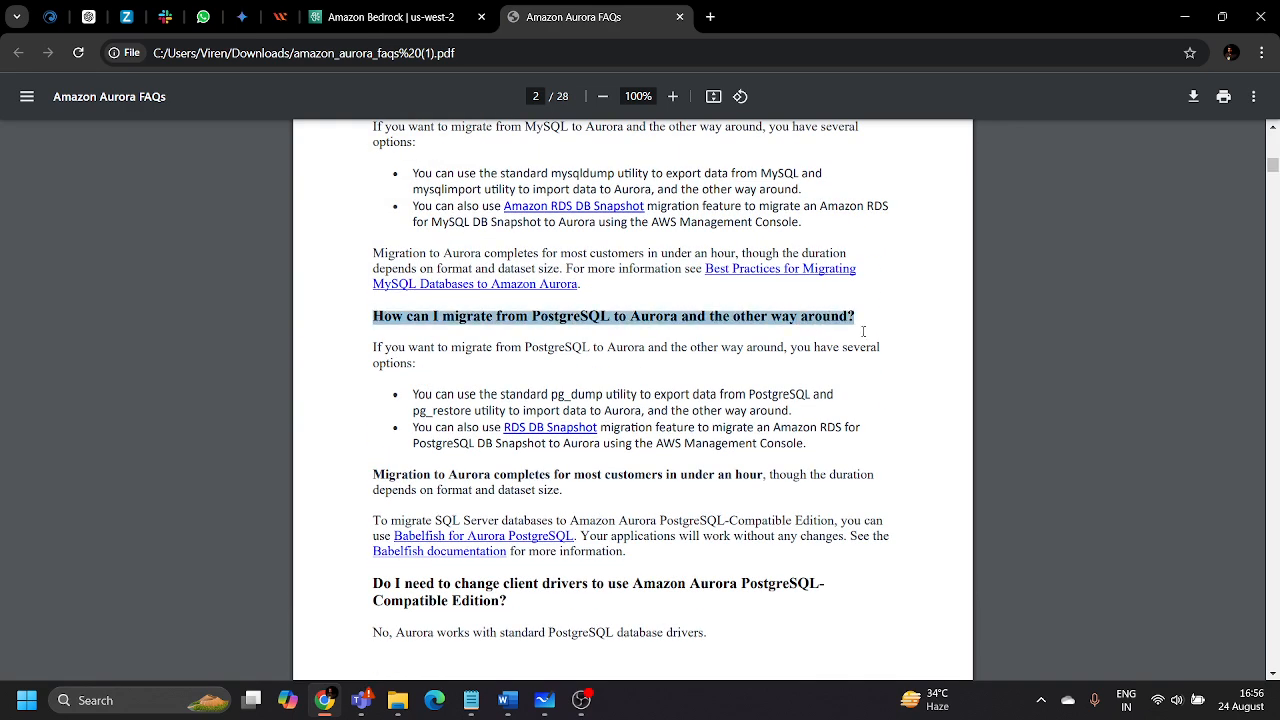
Run the copied PostgreSQL migration question against knowledge-base-demo in the Bedrock console and read the generated answer
{"action": "key", "text": "ctrl+shift+Tab"}
{"action": "key", "text": "ctrl+v"}
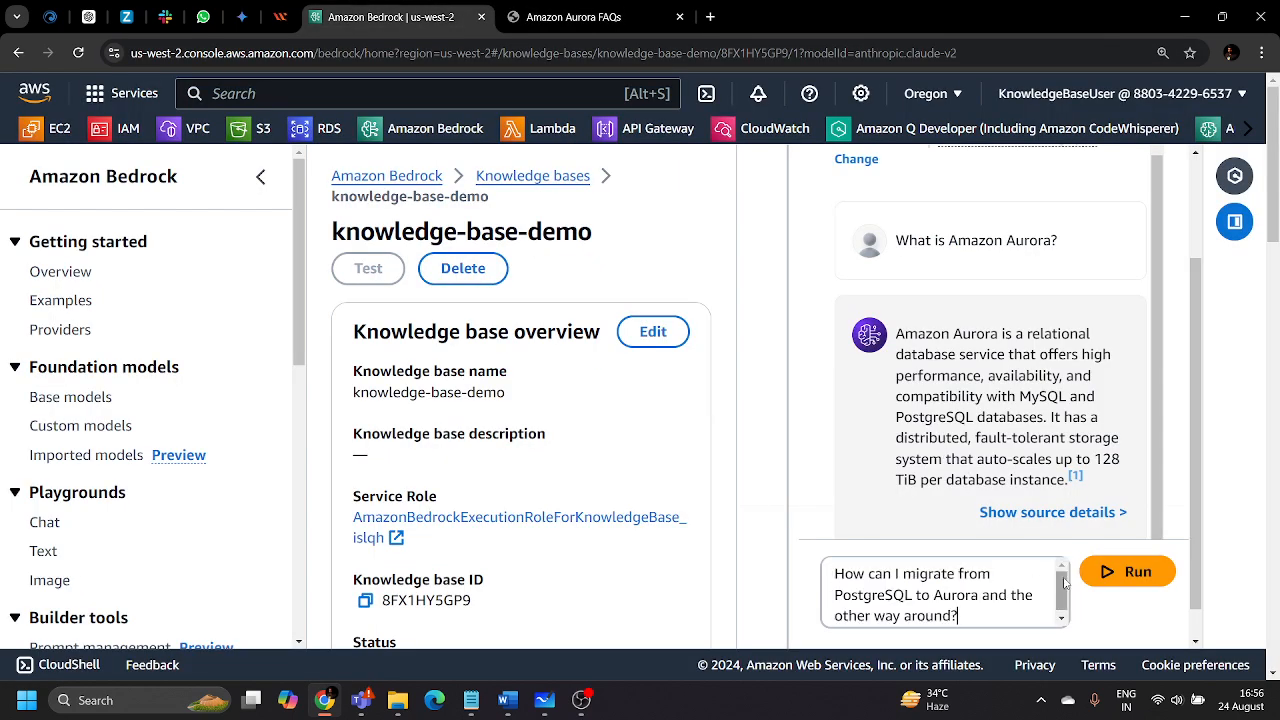
{"action": "left_click", "coordinate": [1107, 573]}
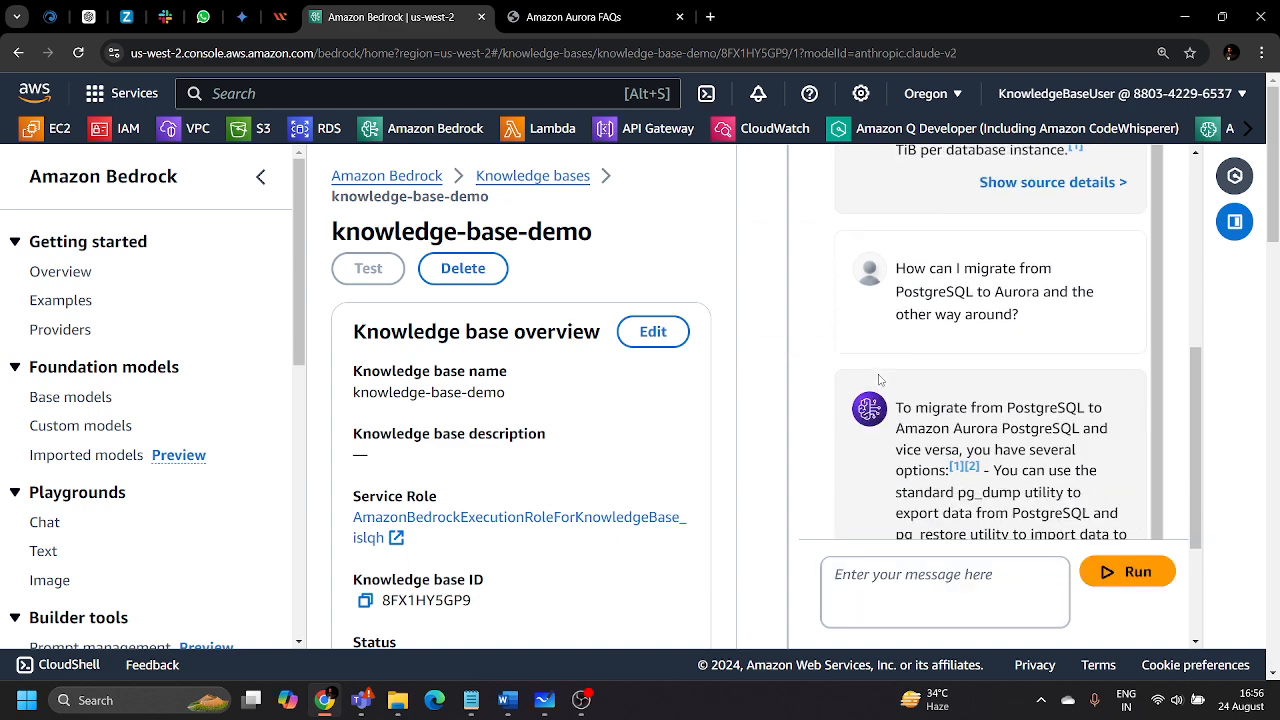
{"action": "scroll", "coordinate": [900, 370], "scroll_direction": "down", "scroll_amount": 1}
{"action": "left_click_drag", "start_coordinate": [911, 310], "coordinate": [1120, 437]}
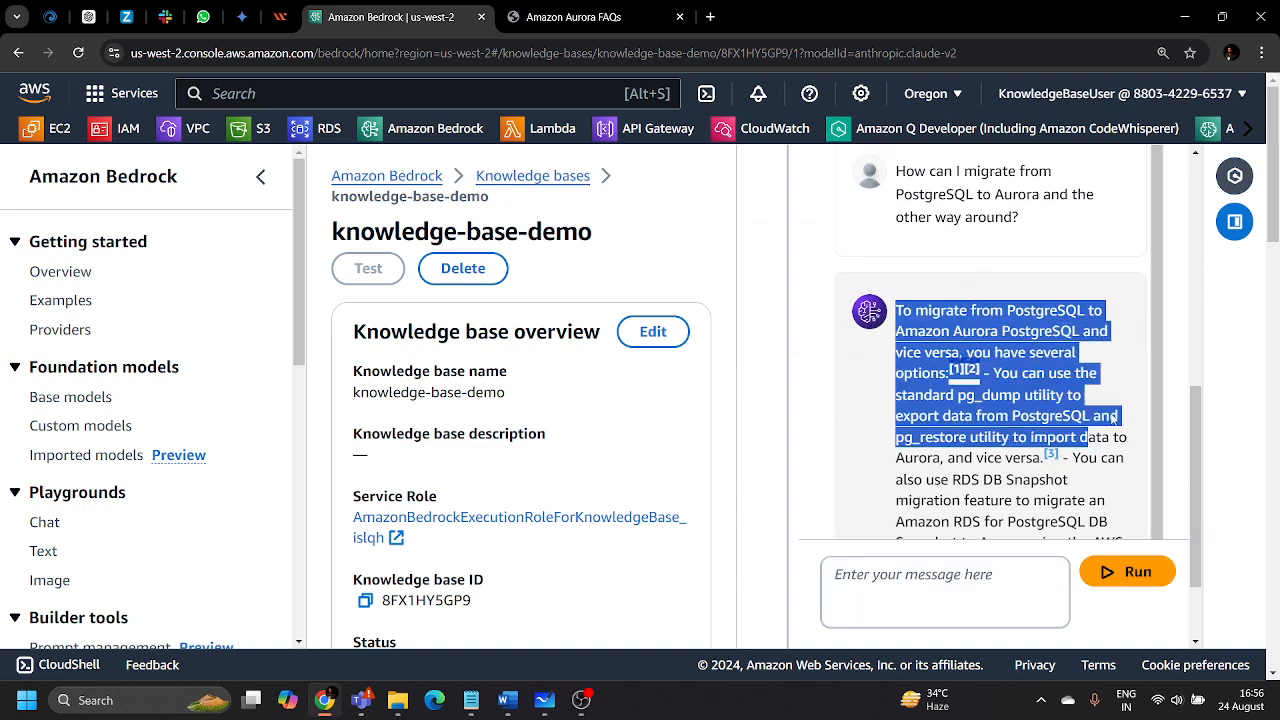
{"action": "left_click", "coordinate": [1092, 407]}
Review the test conversation, the source PDF and knowledge-base-demo's overview, data source, embeddings model and vector database details
{"action": "scroll", "coordinate": [983, 250], "scroll_direction": "up", "scroll_amount": 1}
{"action": "scroll", "coordinate": [983, 250], "scroll_direction": "up", "scroll_amount": 5}
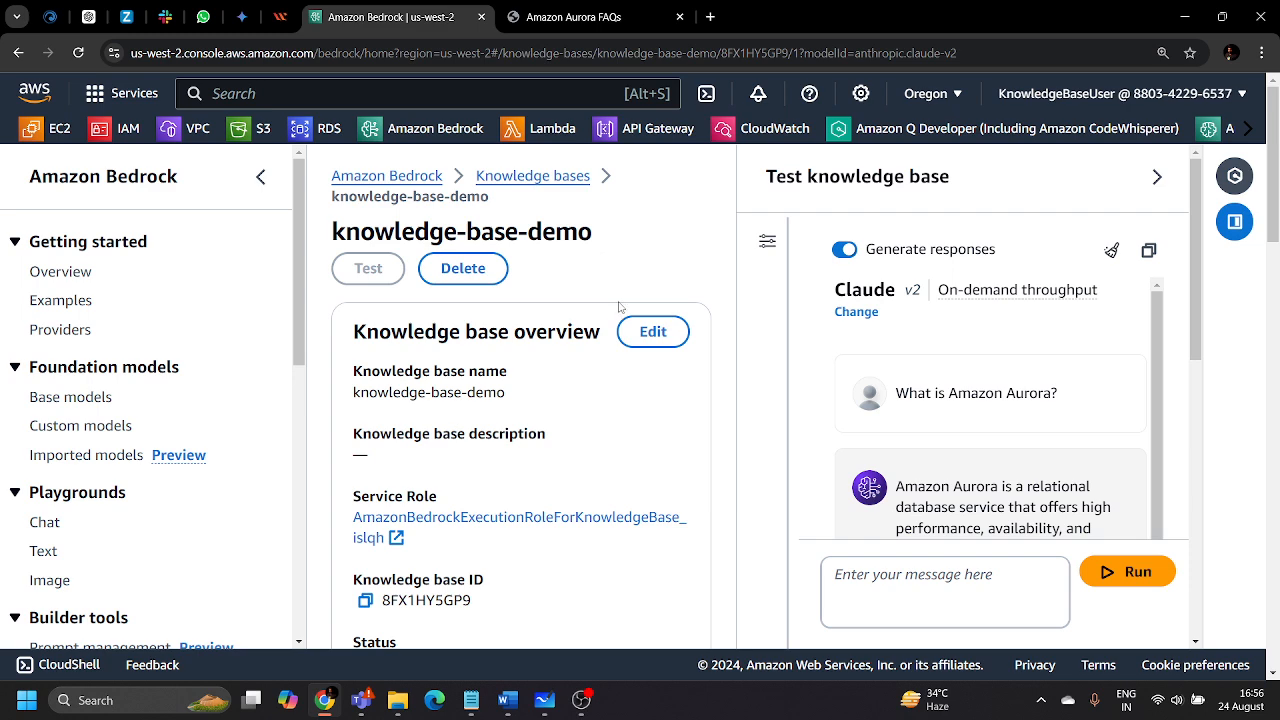
{"action": "mouse_move", "coordinate": [327, 236]}
{"action": "left_mouse_down"}
{"action": "mouse_move", "coordinate": [673, 204]}
{"action": "mouse_move", "coordinate": [580, 229]}
{"action": "mouse_move", "coordinate": [326, 250]}
{"action": "left_mouse_up"}
{"action": "left_click", "coordinate": [646, 243]}
{"action": "left_click", "coordinate": [694, 231]}
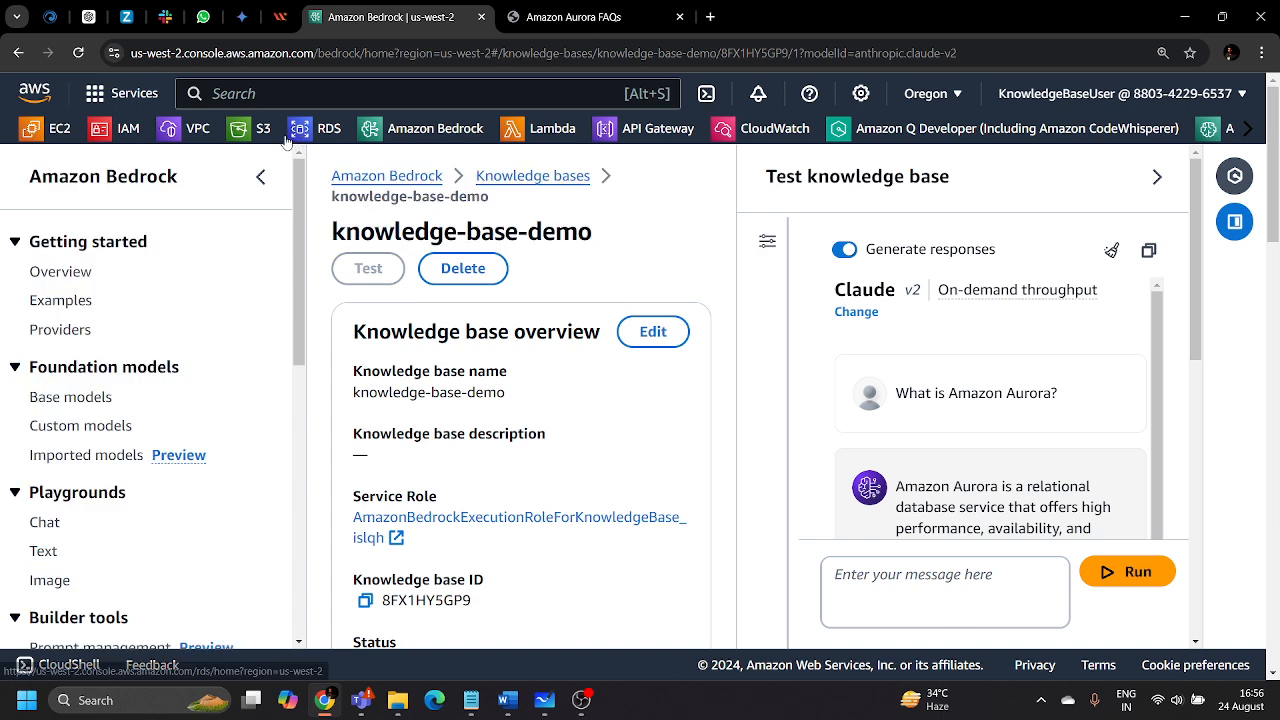
{"action": "key", "text": "ctrl+Tab"}
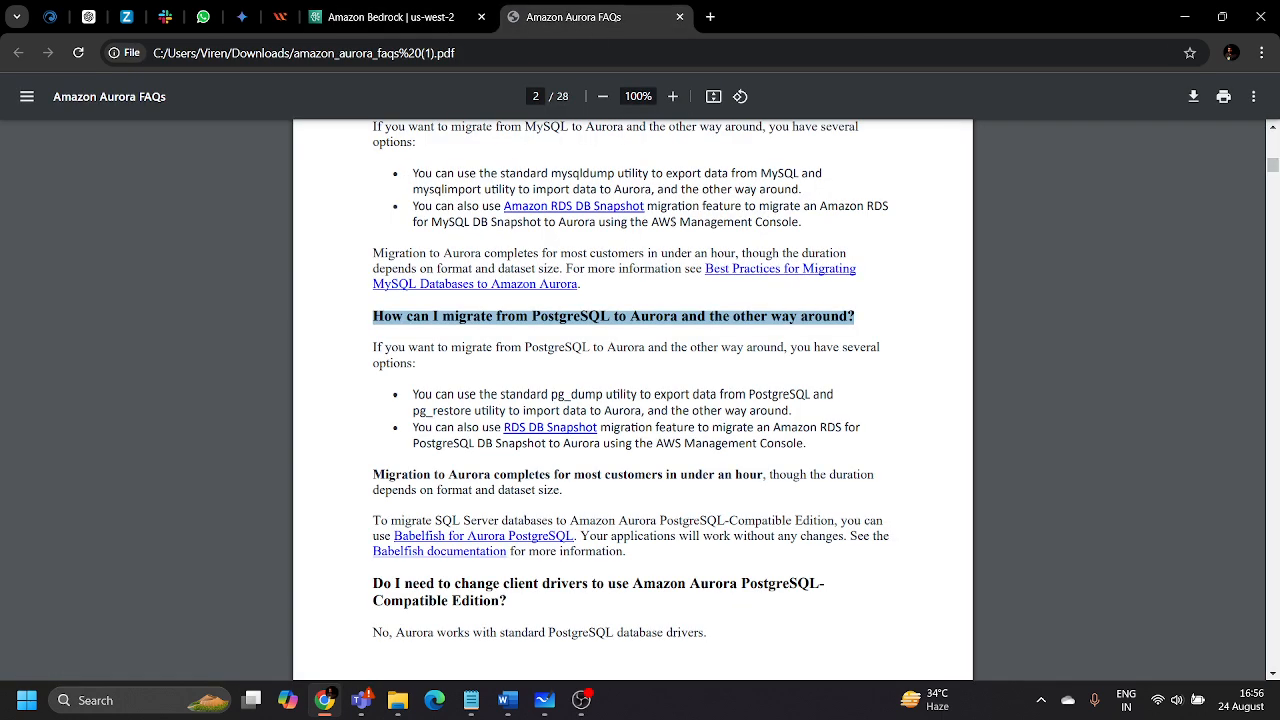
{"action": "left_click", "coordinate": [396, 20]}
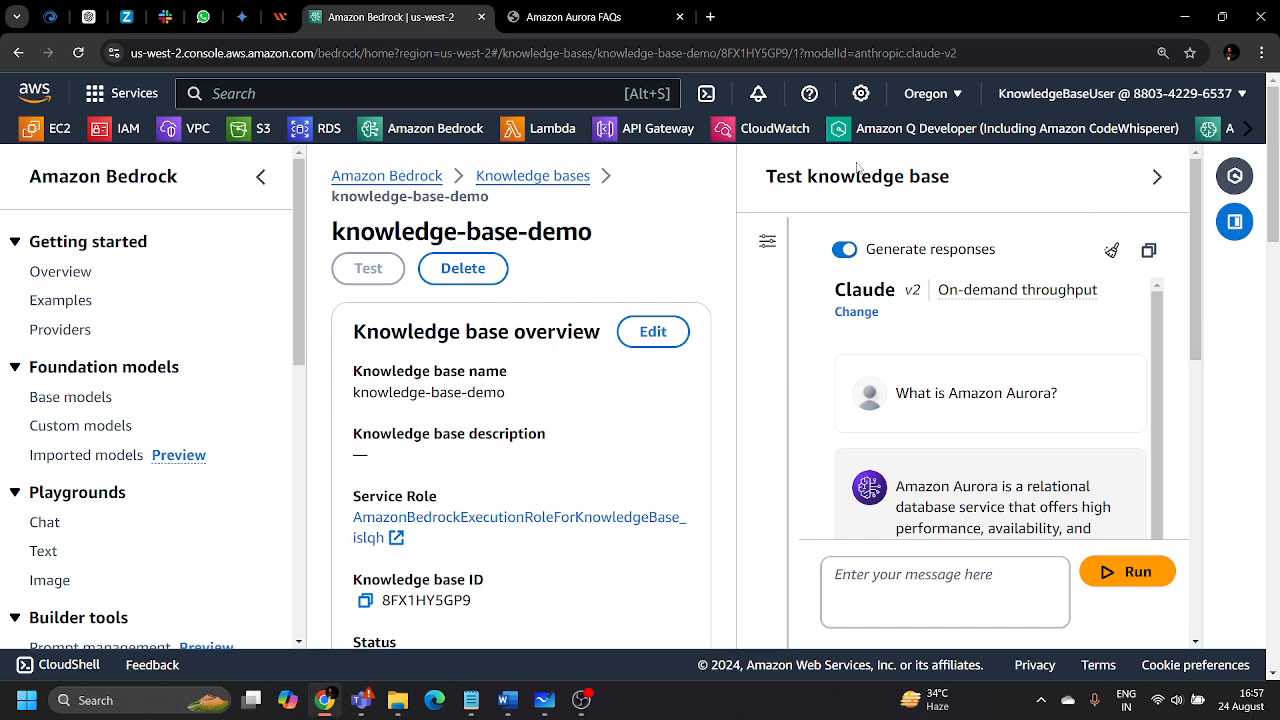
{"action": "left_click_drag", "start_coordinate": [765, 193], "coordinate": [999, 185]}
{"action": "left_click", "coordinate": [1008, 210]}
{"action": "scroll", "coordinate": [704, 500], "scroll_direction": "down", "scroll_amount": 15}
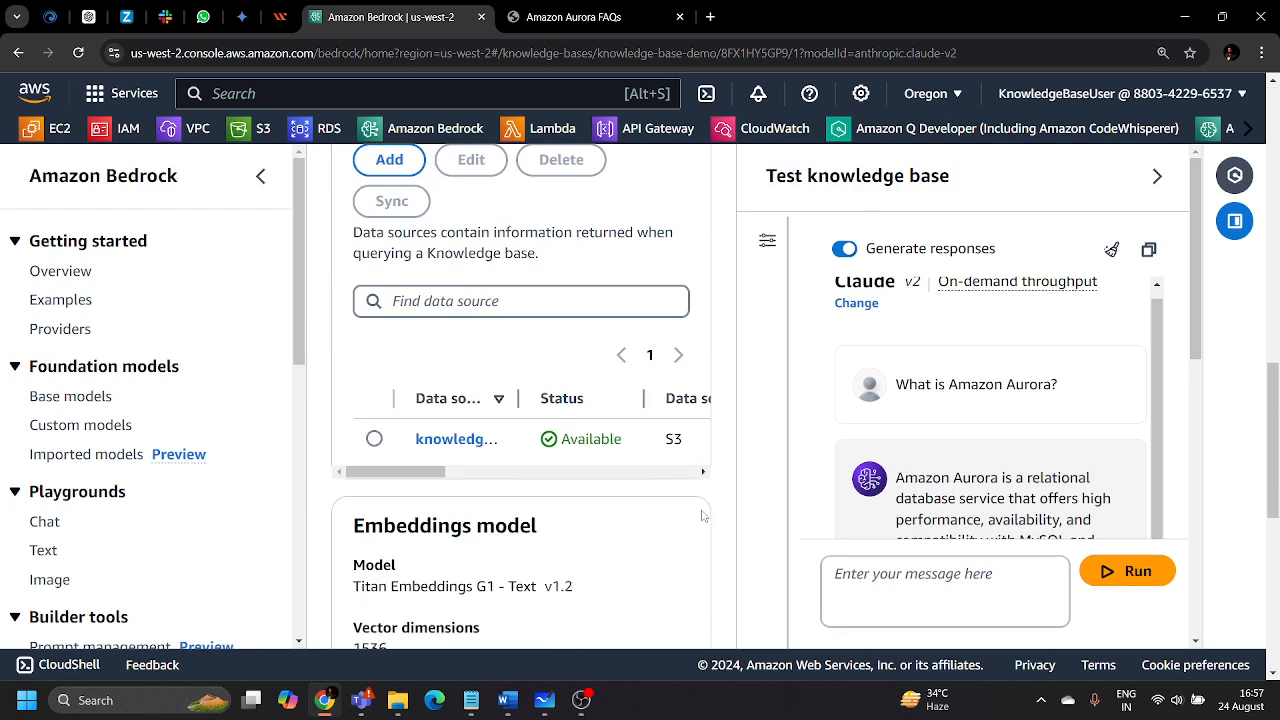
{"action": "scroll", "coordinate": [706, 514], "scroll_direction": "down", "scroll_amount": 1}
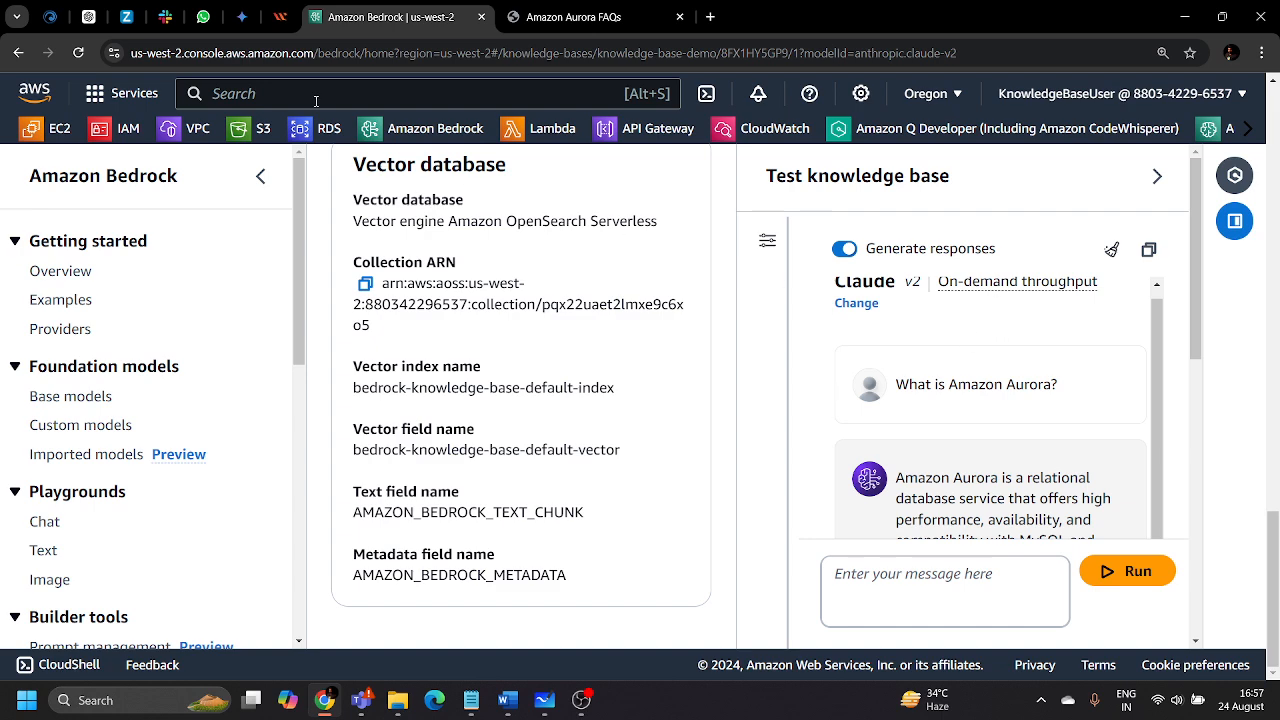
{"action": "scroll", "coordinate": [418, 395], "scroll_direction": "up", "scroll_amount": 15}
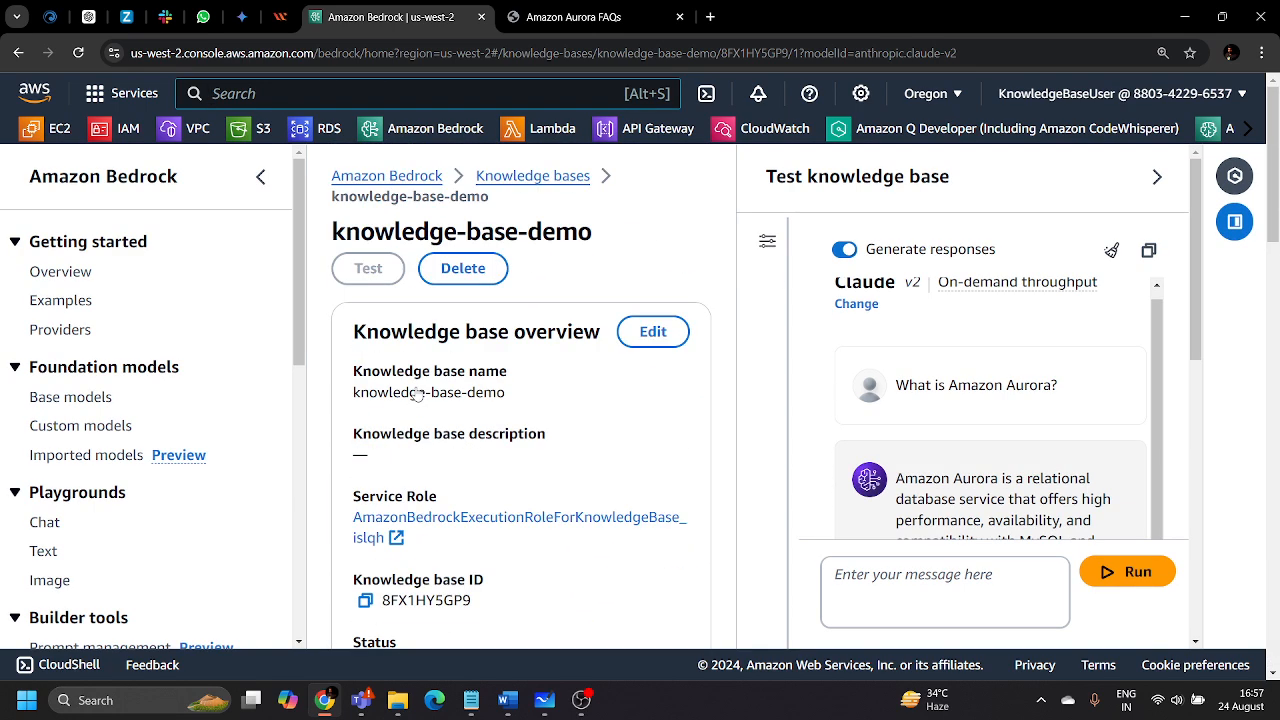
Delete knowledge-base-demo, confirming with "delete", and check its status in the knowledge bases list
{"action": "left_click", "coordinate": [470, 272]}
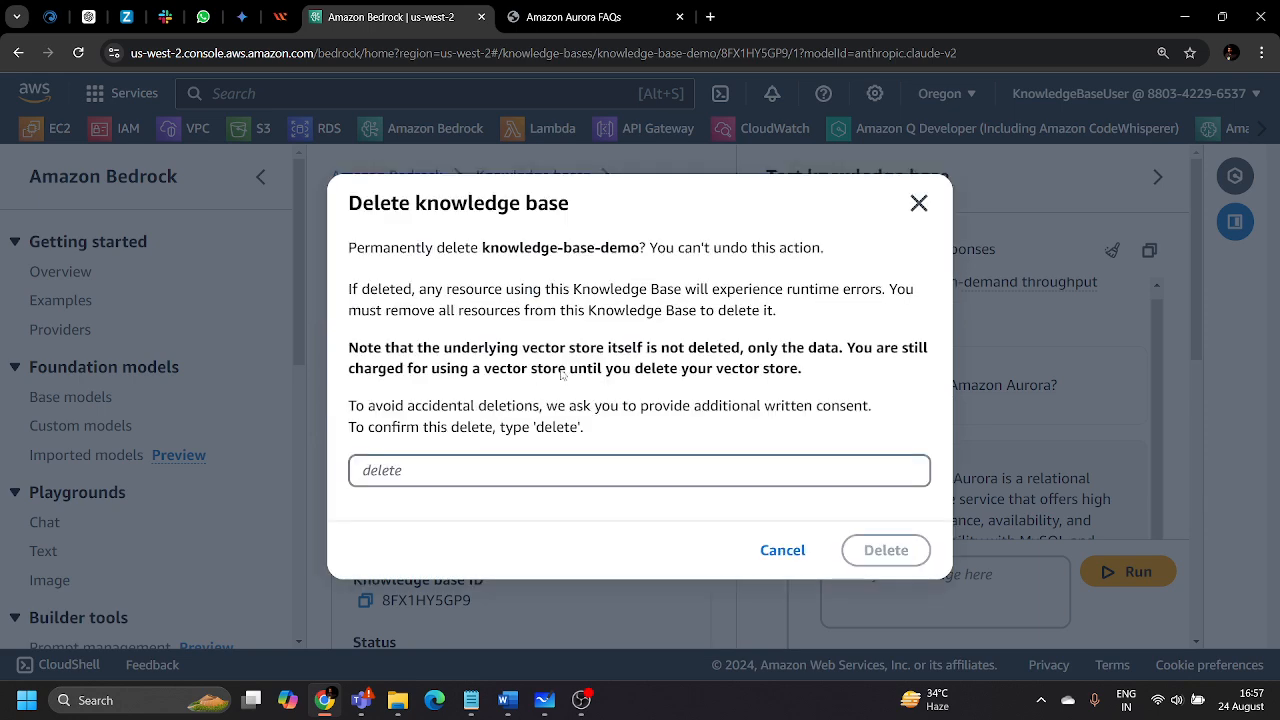
{"action": "left_click", "coordinate": [494, 471]}
{"action": "type", "text": "delete"}
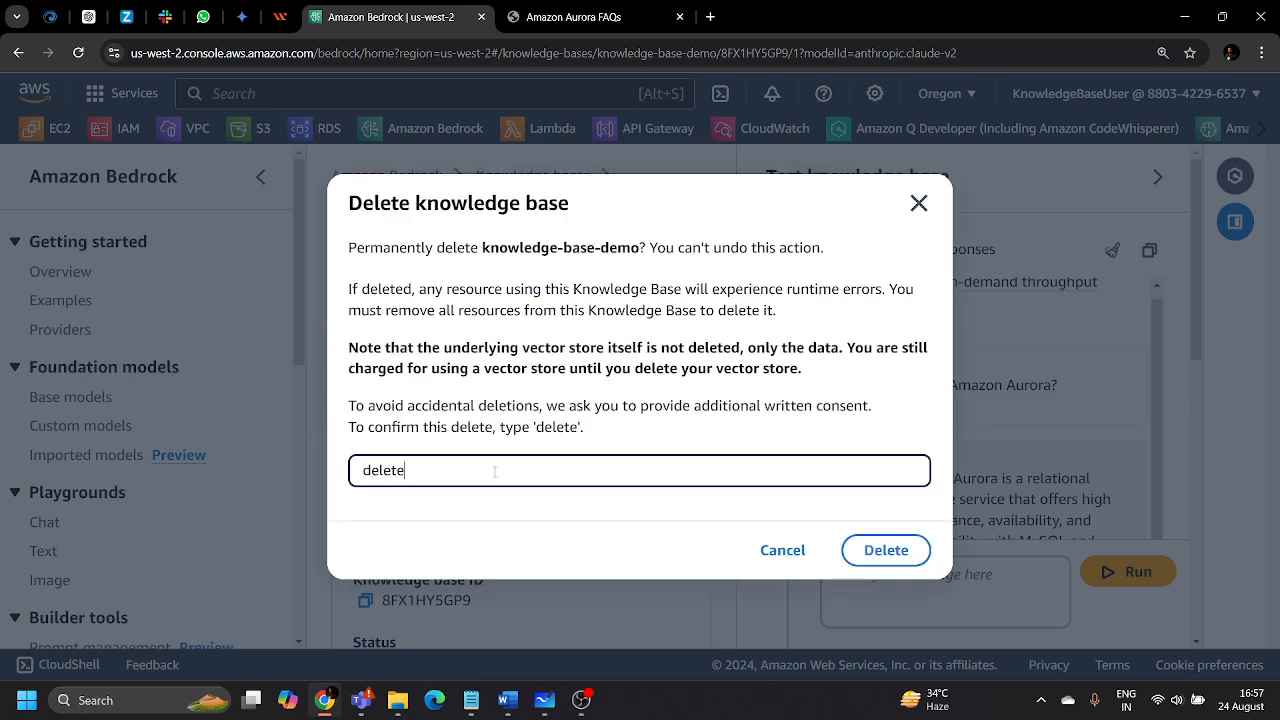
{"action": "left_click", "coordinate": [860, 558]}
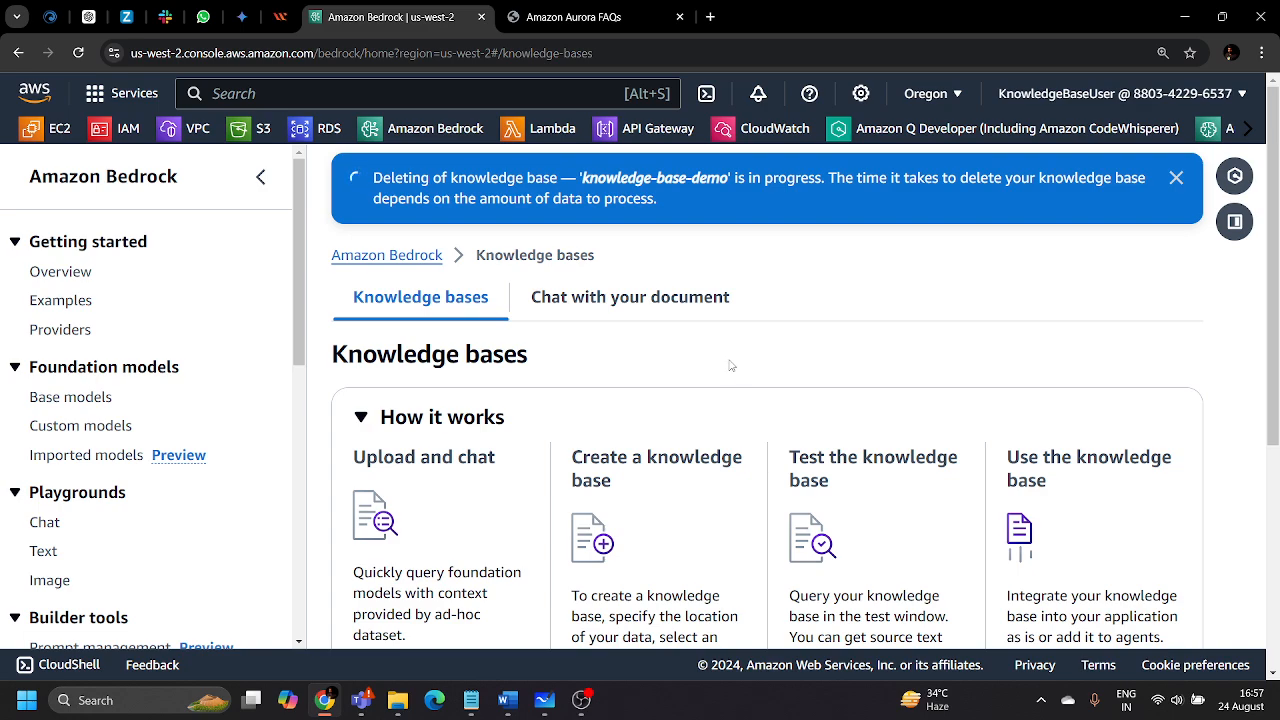
{"action": "scroll", "coordinate": [728, 365], "scroll_direction": "down", "scroll_amount": 4}
{"action": "scroll", "coordinate": [725, 385], "scroll_direction": "up", "scroll_amount": 4}
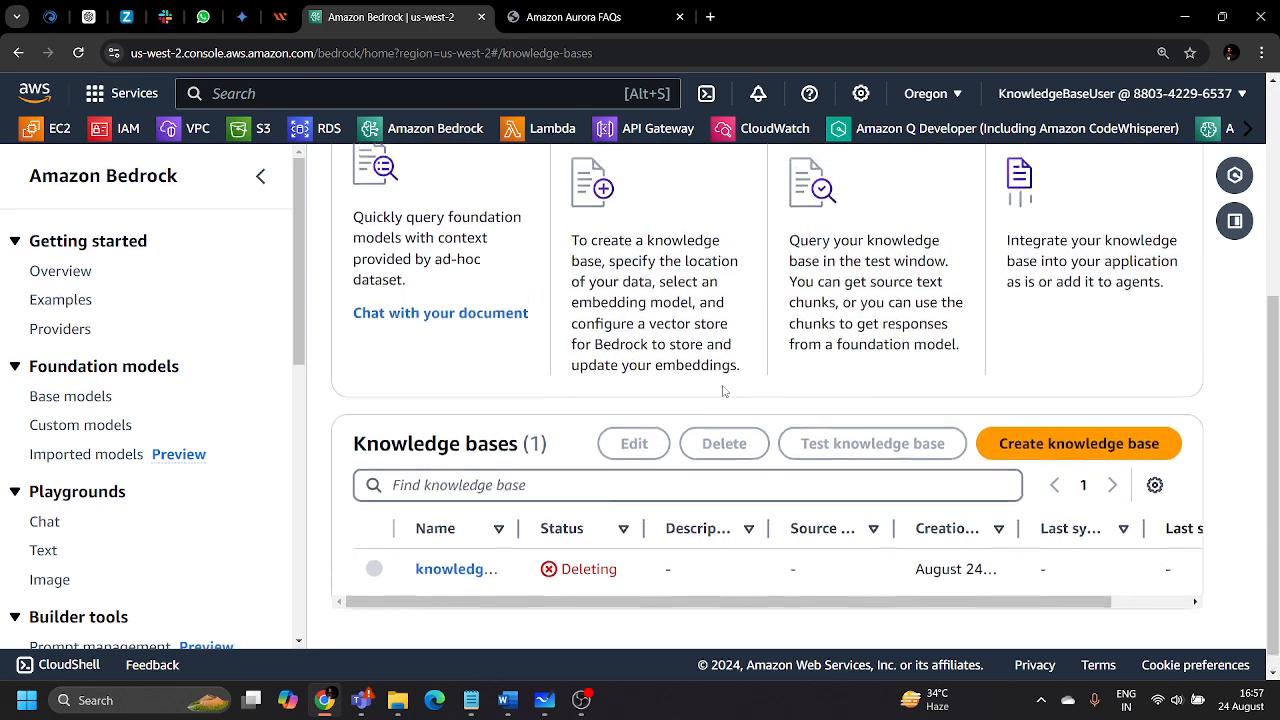
Find Amazon OpenSearch Service with the search term "opensearch", open it, dismiss the notice and look over its dashboard
{"action": "left_click", "coordinate": [372, 93]}
{"action": "type", "text": "opensearch"}
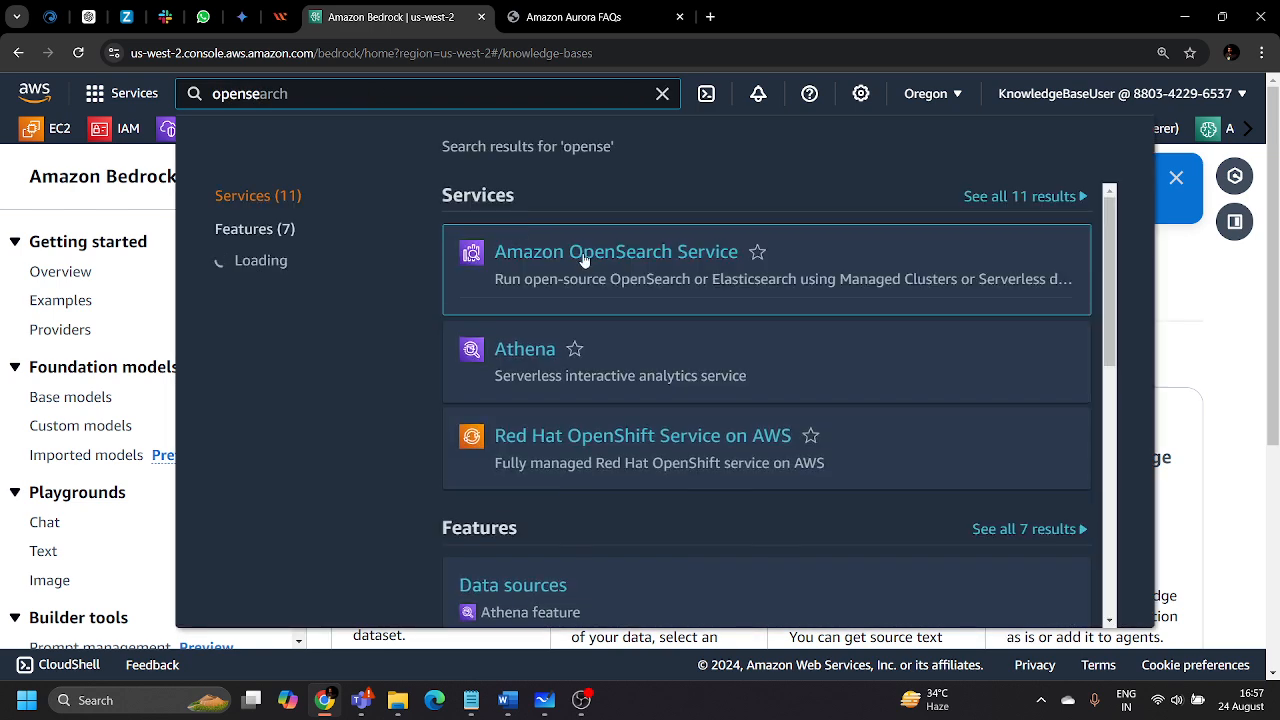
{"action": "left_click", "coordinate": [593, 258]}
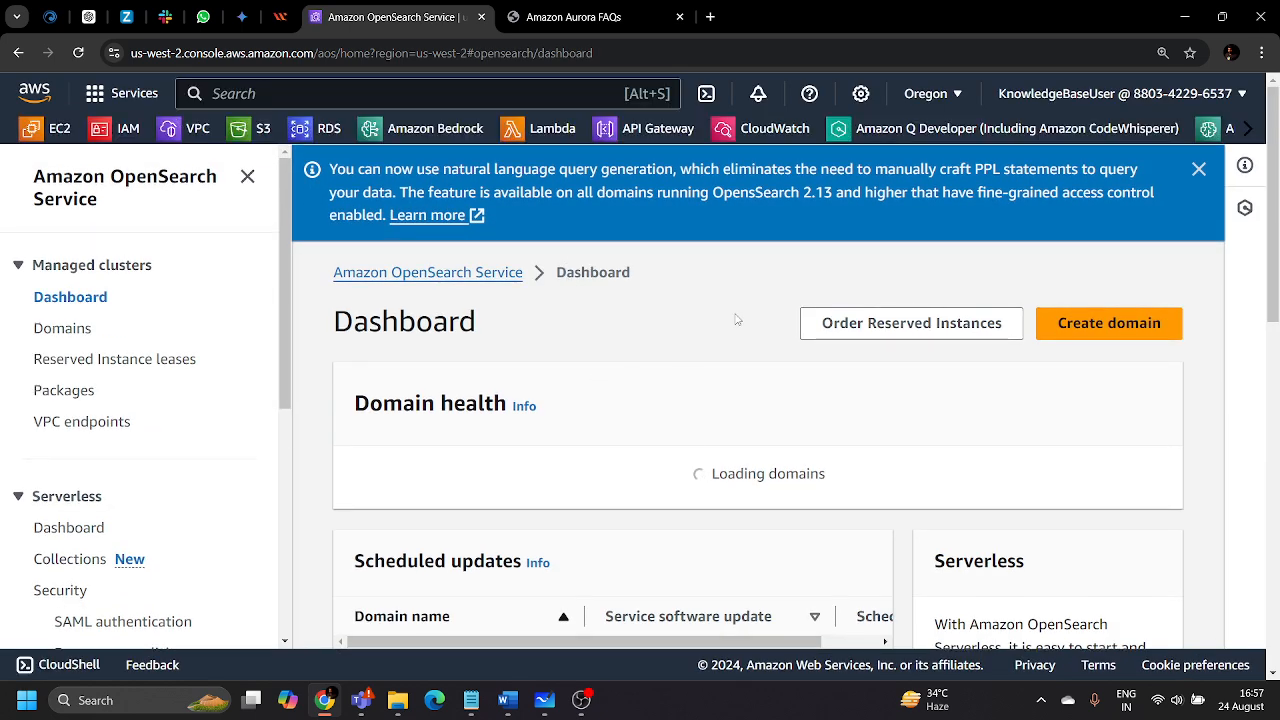
{"action": "left_click", "coordinate": [1198, 170]}
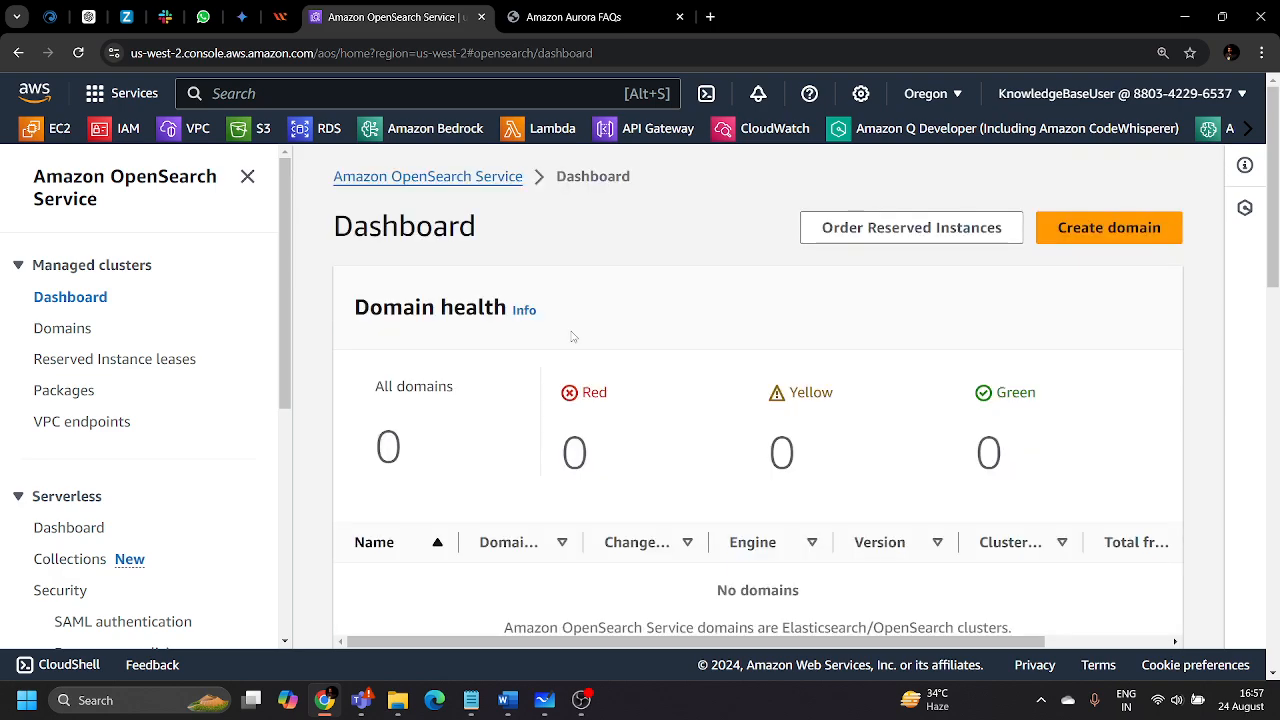
{"action": "scroll", "coordinate": [573, 337], "scroll_direction": "down", "scroll_amount": 10}
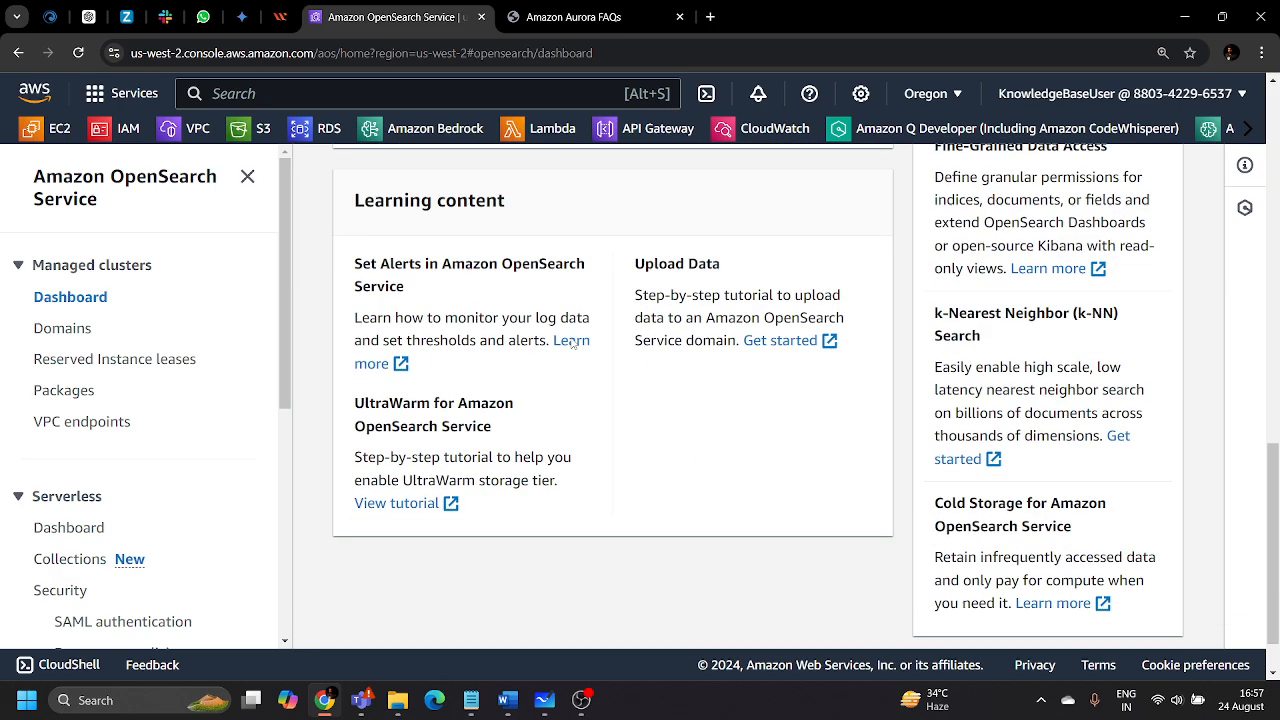
{"action": "scroll", "coordinate": [573, 343], "scroll_direction": "up", "scroll_amount": 10}
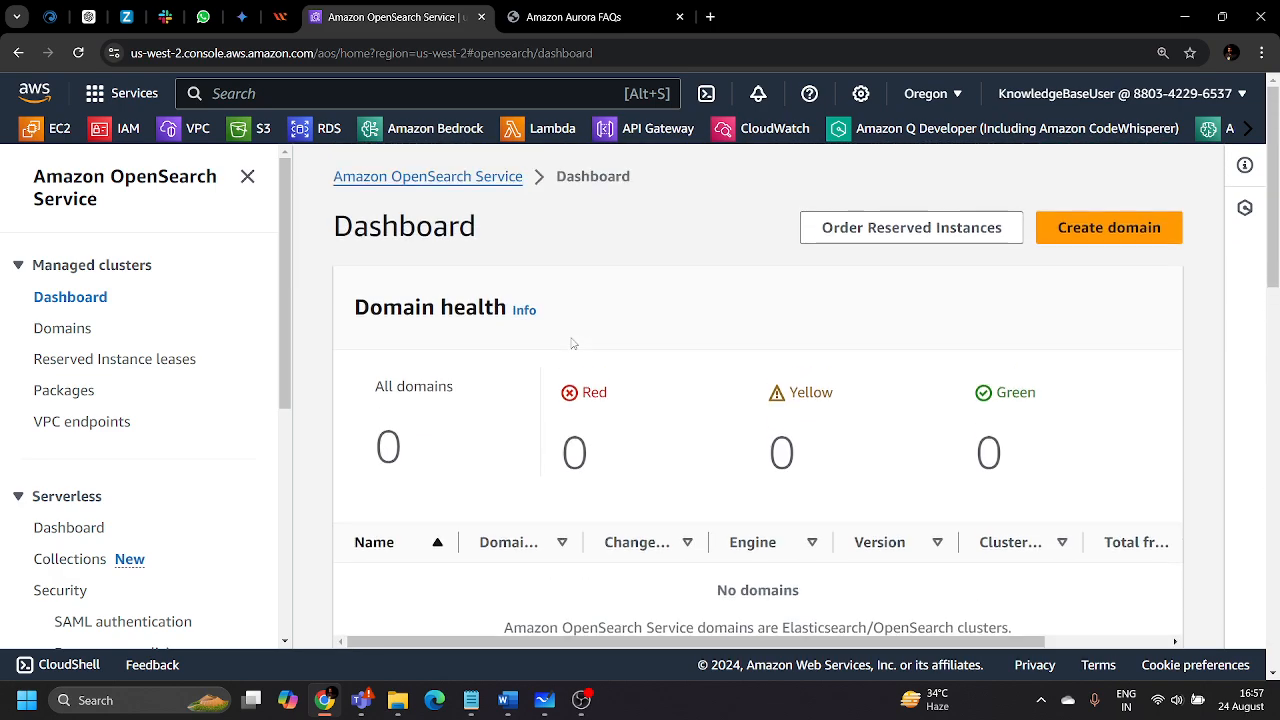
Check the OpenSearch managed cluster domains for remaining resources, dismissing the notice about natural language query generation
{"action": "left_click", "coordinate": [66, 329]}
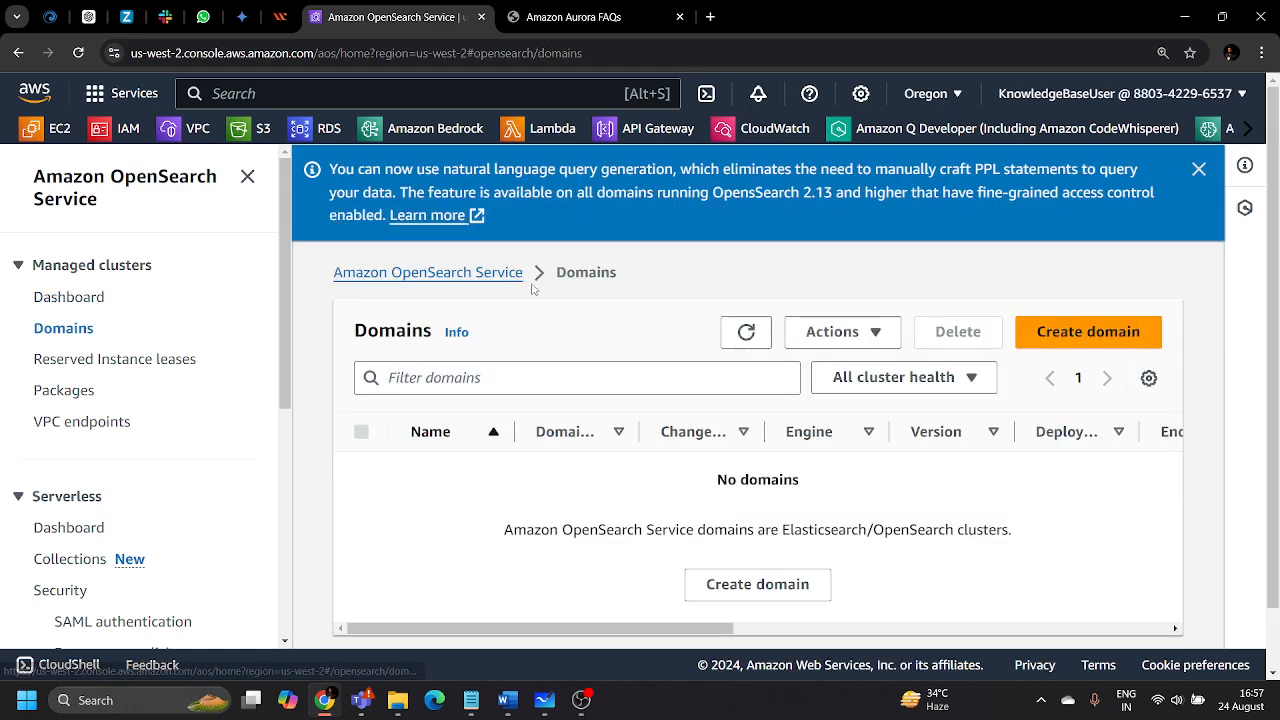
{"action": "scroll", "coordinate": [533, 289], "scroll_direction": "down", "scroll_amount": 1}
{"action": "scroll", "coordinate": [533, 289], "scroll_direction": "up", "scroll_amount": 1}
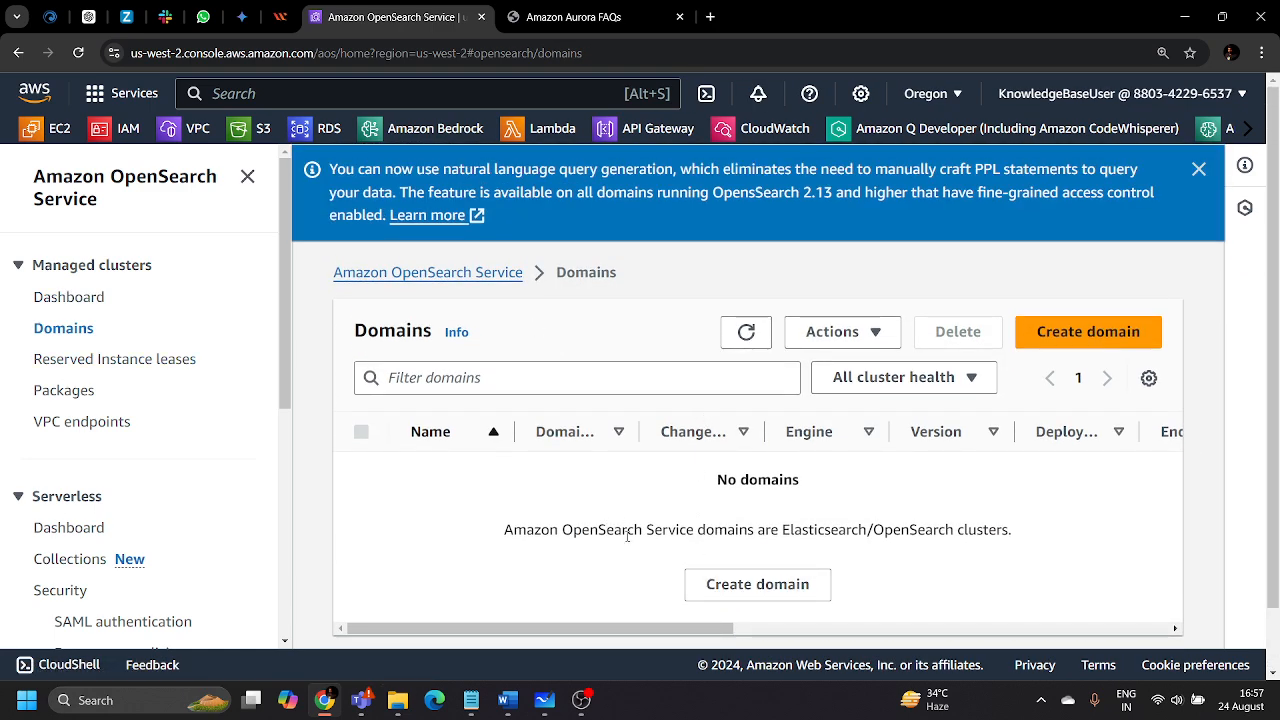
{"action": "mouse_move", "coordinate": [545, 699]}
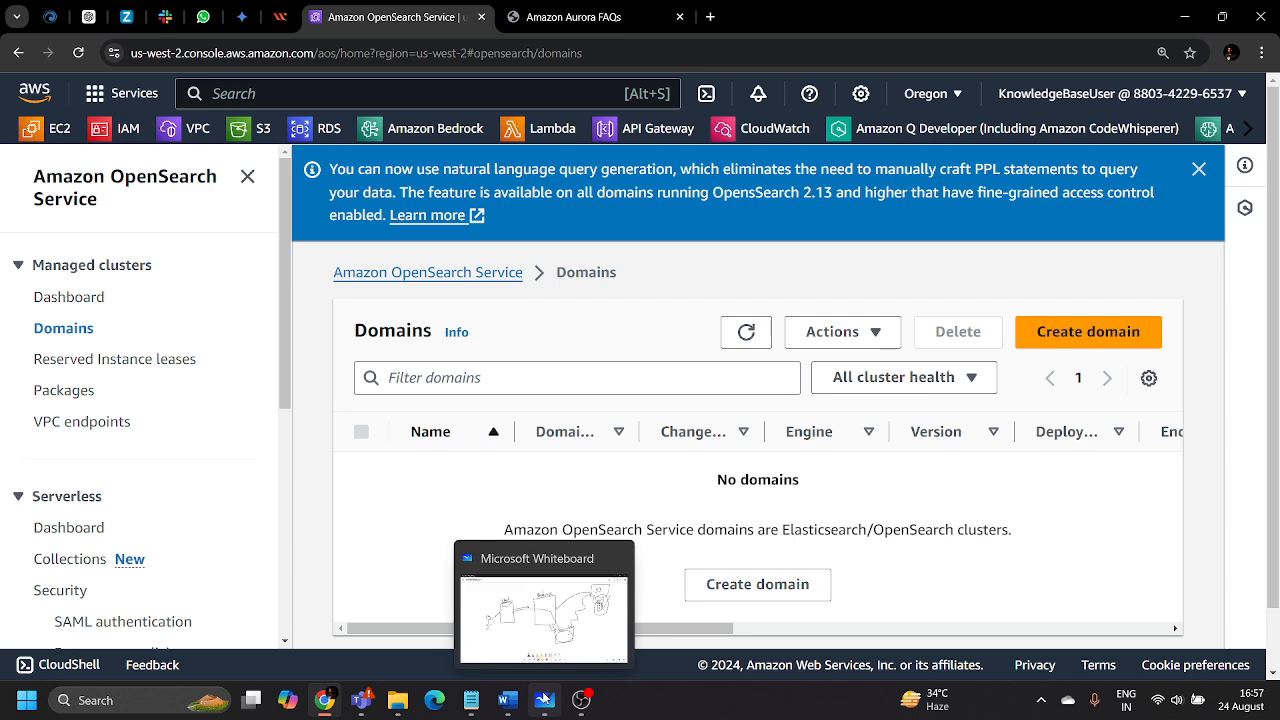
{"action": "left_click", "coordinate": [1199, 168]}
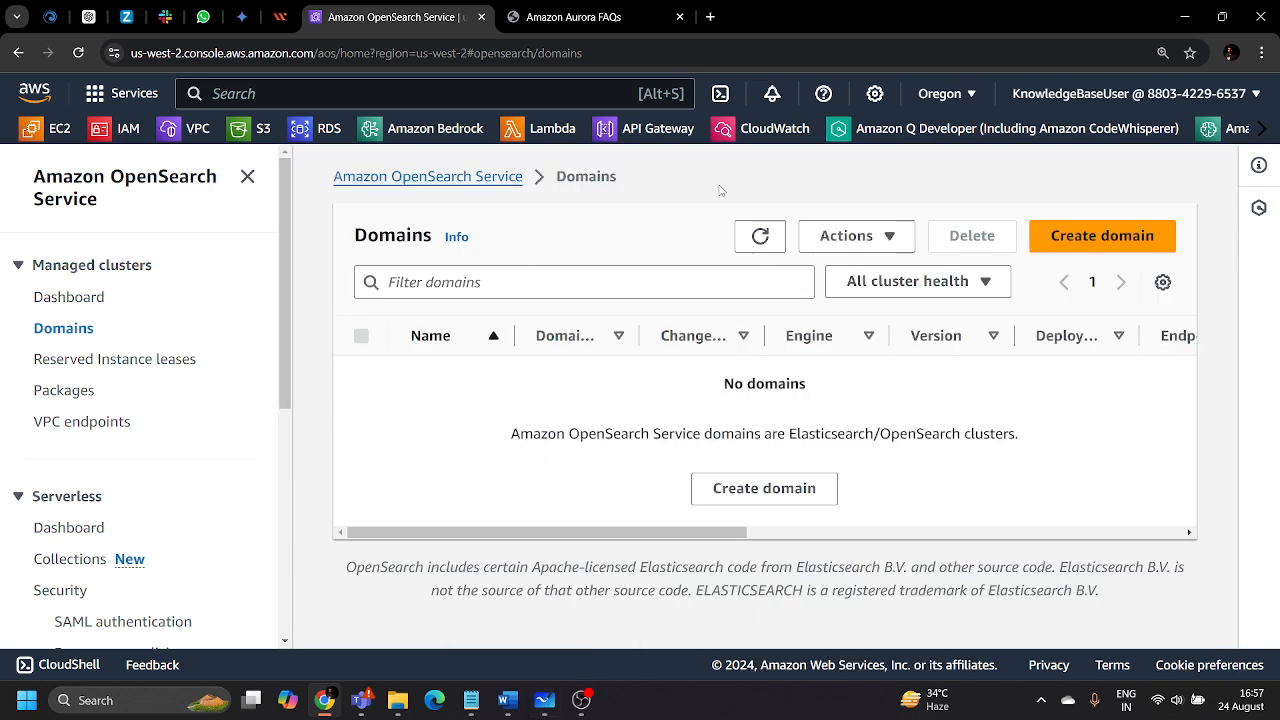
{"action": "scroll", "coordinate": [106, 317], "scroll_direction": "down", "scroll_amount": 3}
{"action": "scroll", "coordinate": [240, 227], "scroll_direction": "up", "scroll_amount": 3}
Return to Amazon Bedrock and check the knowledge bases list for the deleted knowledge base
{"action": "left_click", "coordinate": [437, 133]}
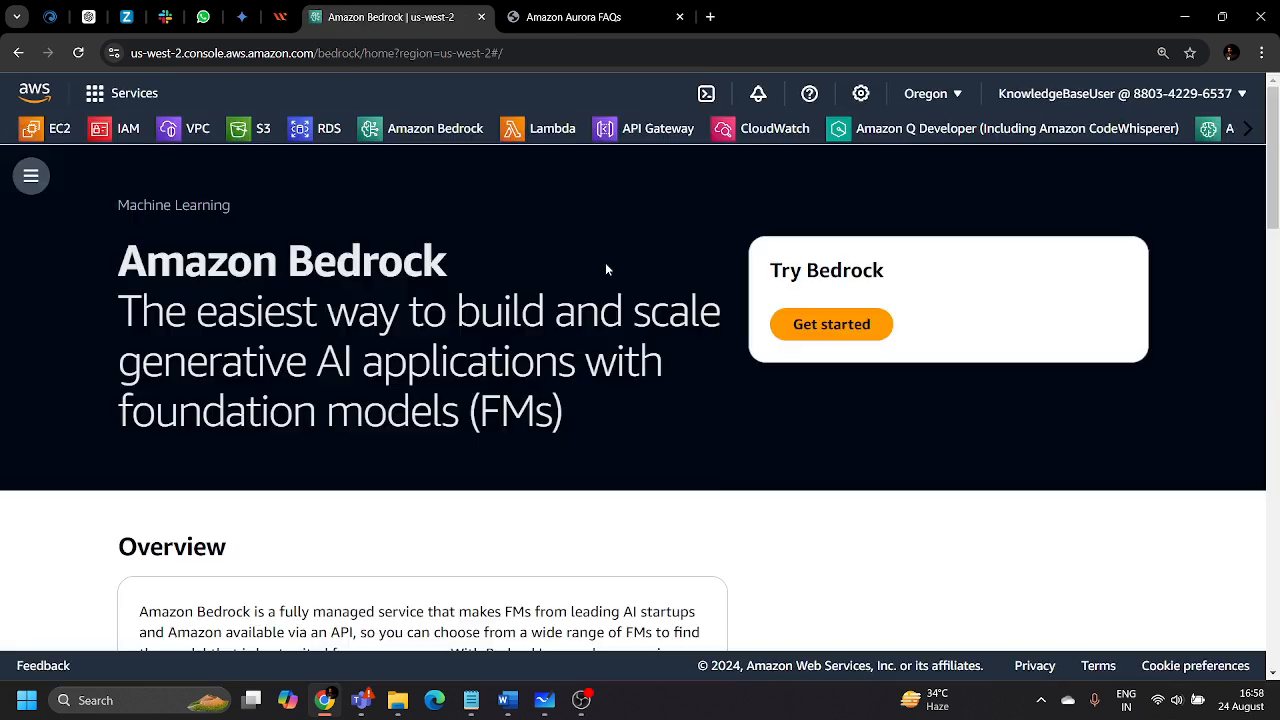
{"action": "left_click", "coordinate": [35, 177]}
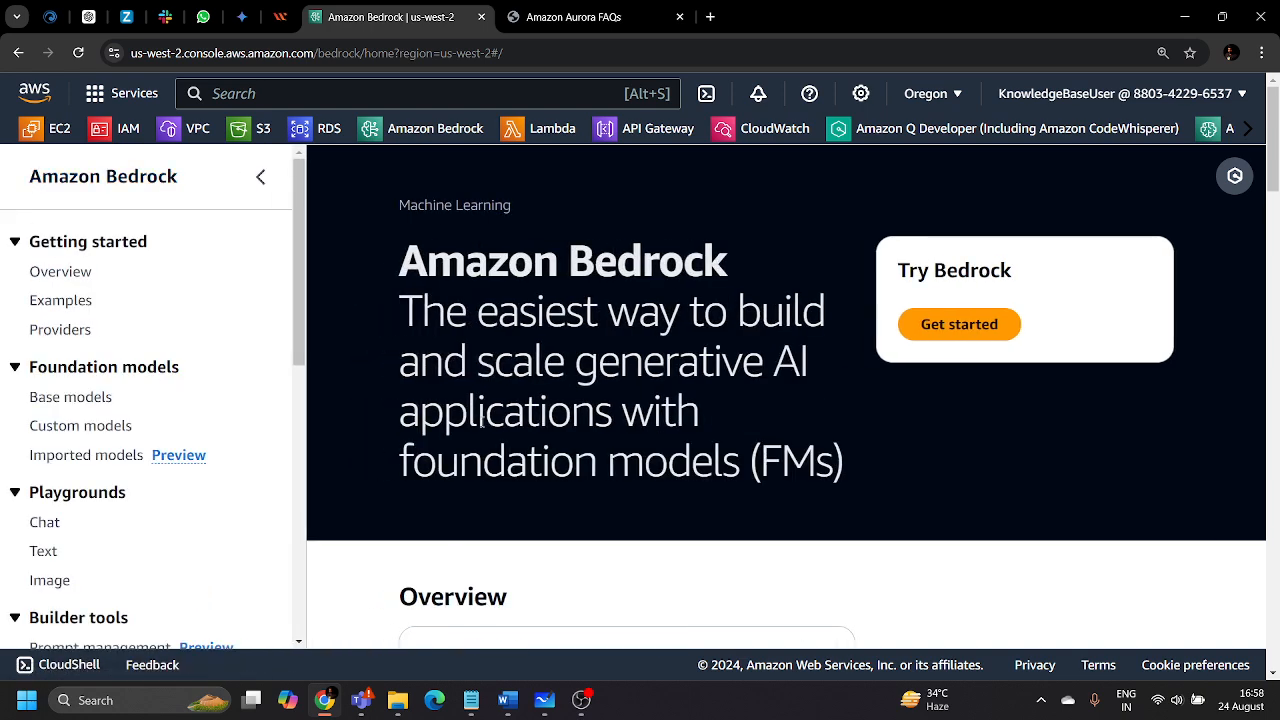
{"action": "scroll", "coordinate": [10, 462], "scroll_direction": "down", "scroll_amount": 6}
{"action": "scroll", "coordinate": [71, 454], "scroll_direction": "up", "scroll_amount": 2}
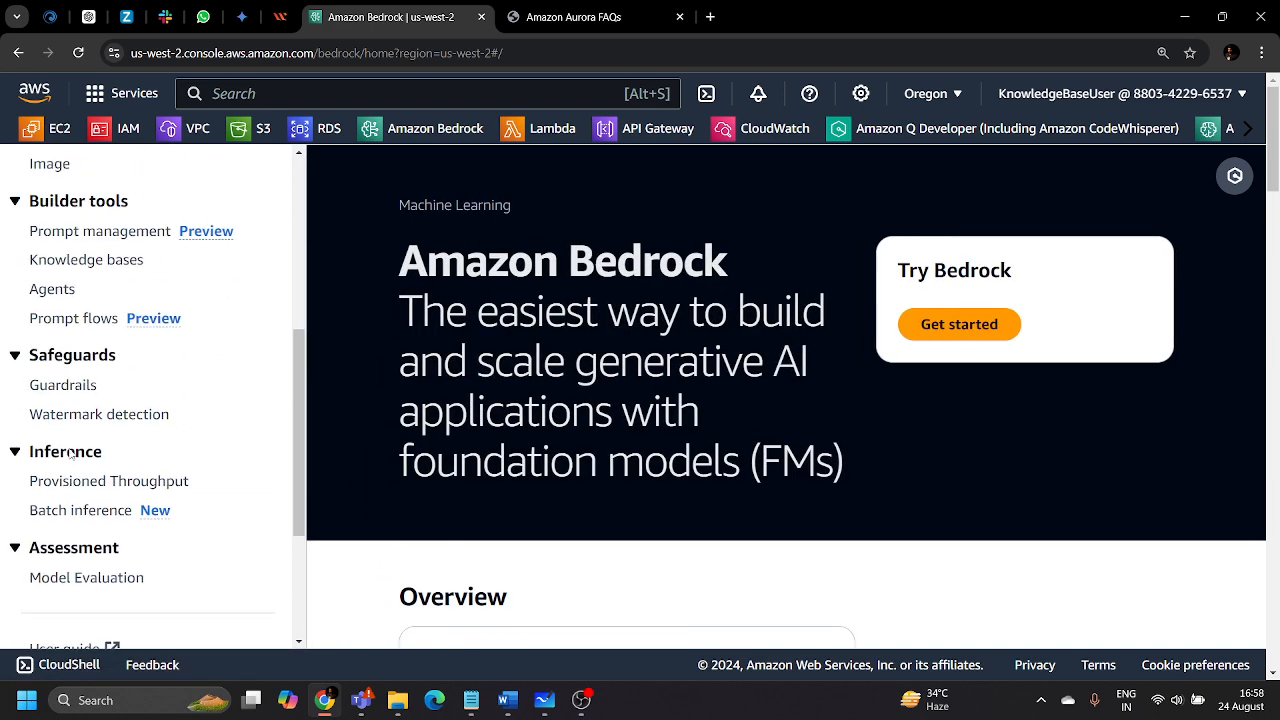
{"action": "scroll", "coordinate": [62, 435], "scroll_direction": "up", "scroll_amount": 1}
{"action": "left_click", "coordinate": [83, 343]}
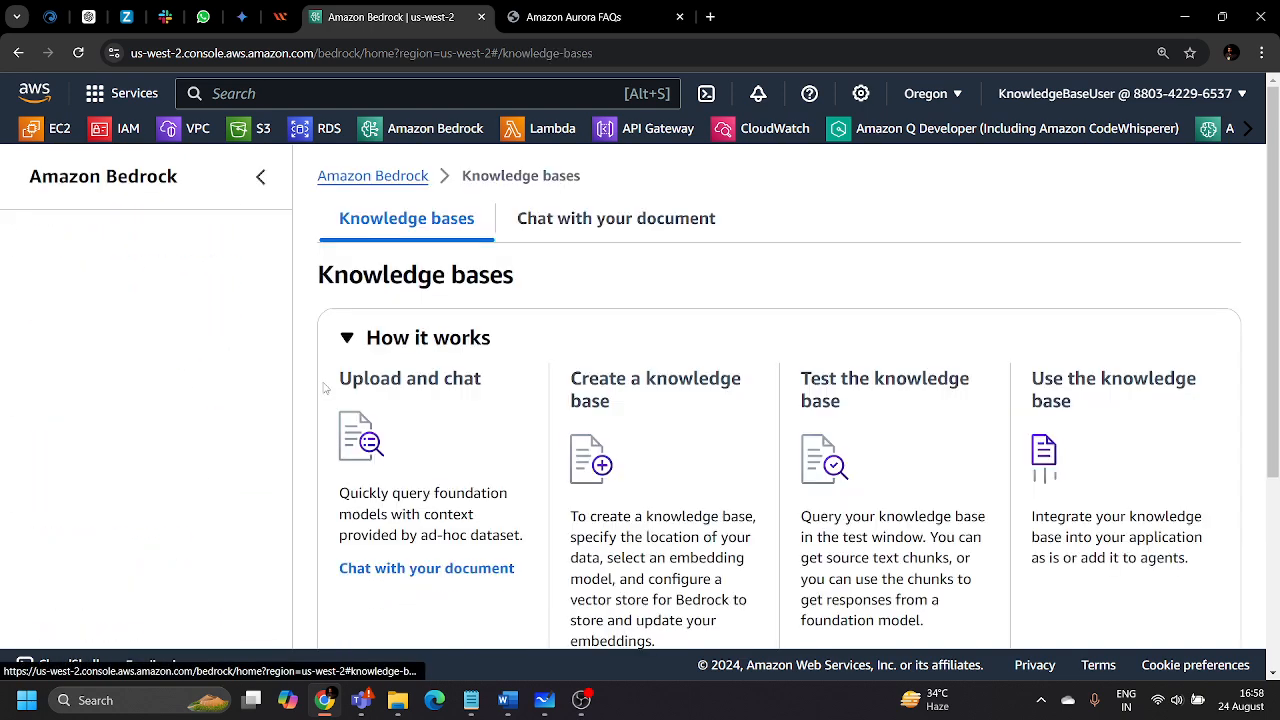
{"action": "scroll", "coordinate": [612, 390], "scroll_direction": "down", "scroll_amount": 3}
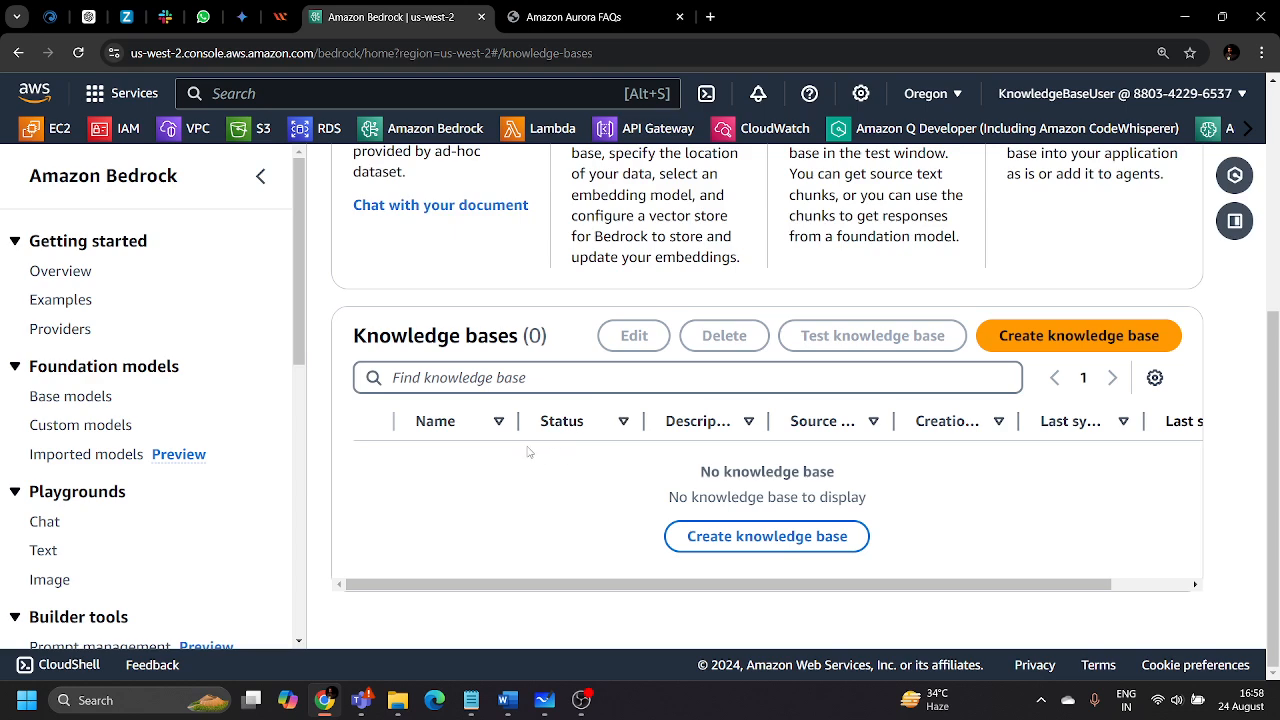
{"action": "scroll", "coordinate": [524, 450], "scroll_direction": "up", "scroll_amount": 3}
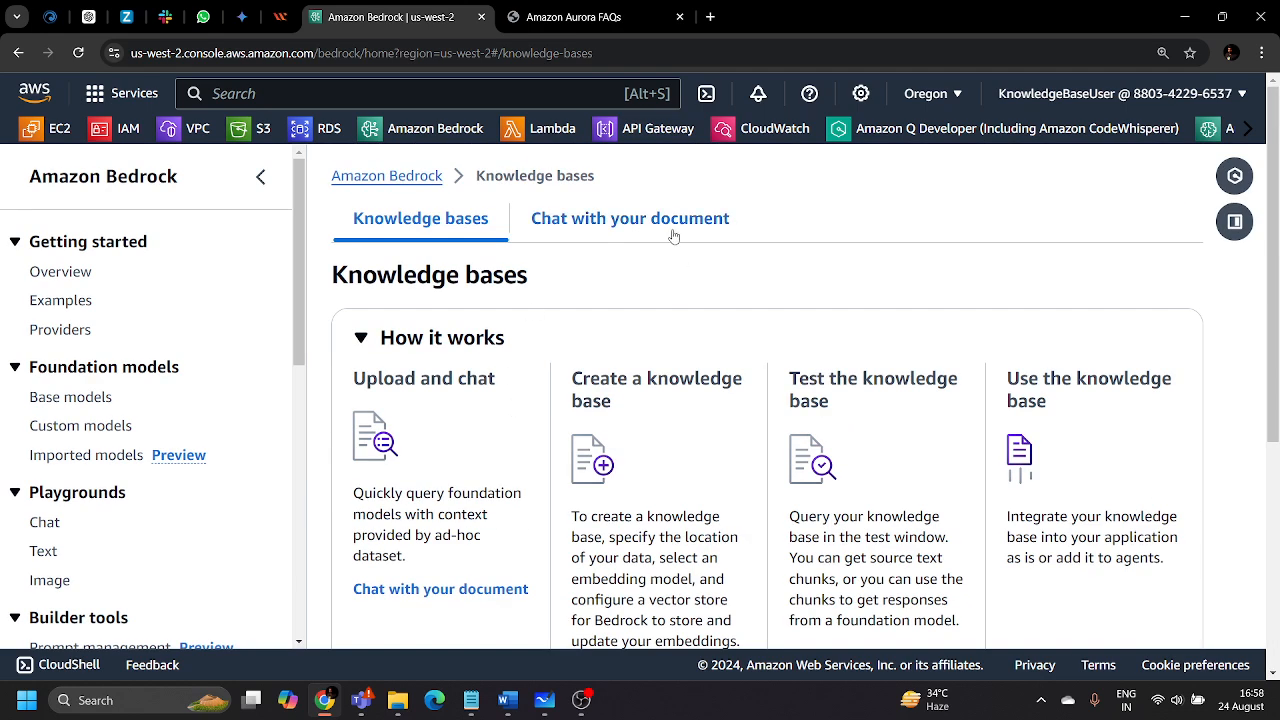